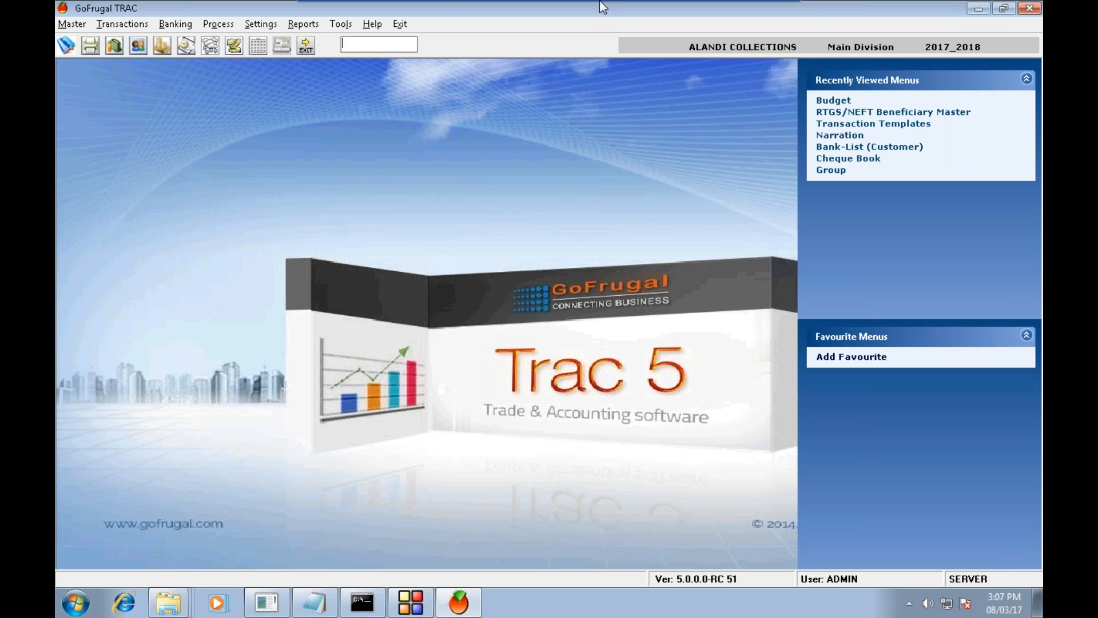
{"action": "mouse_move", "coordinate": [602, 7]}
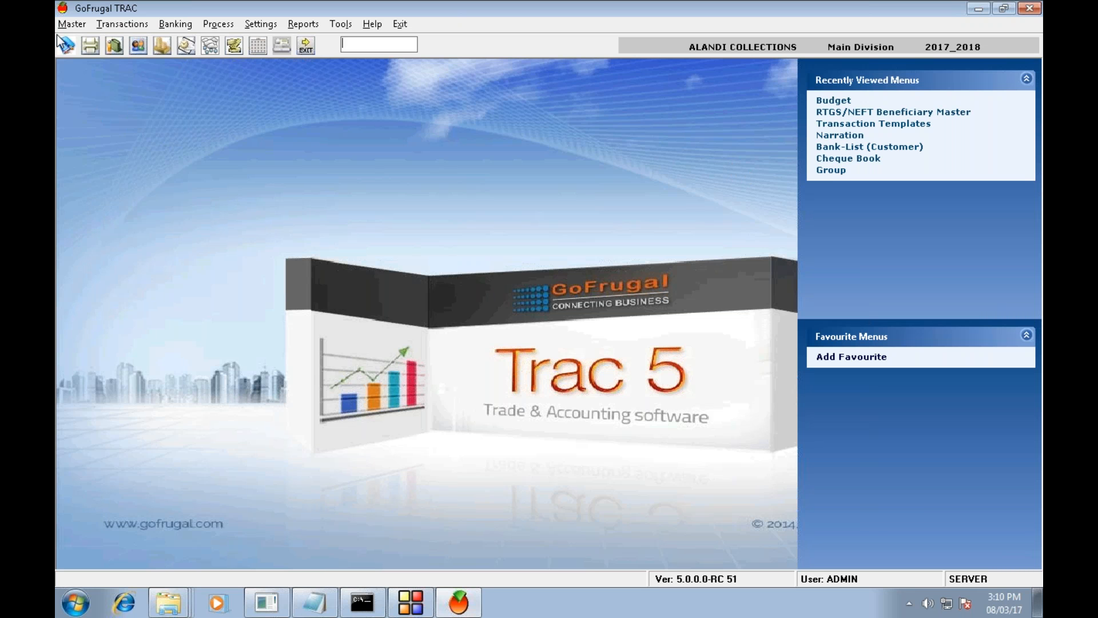
{"action": "left_click", "coordinate": [72, 24]}
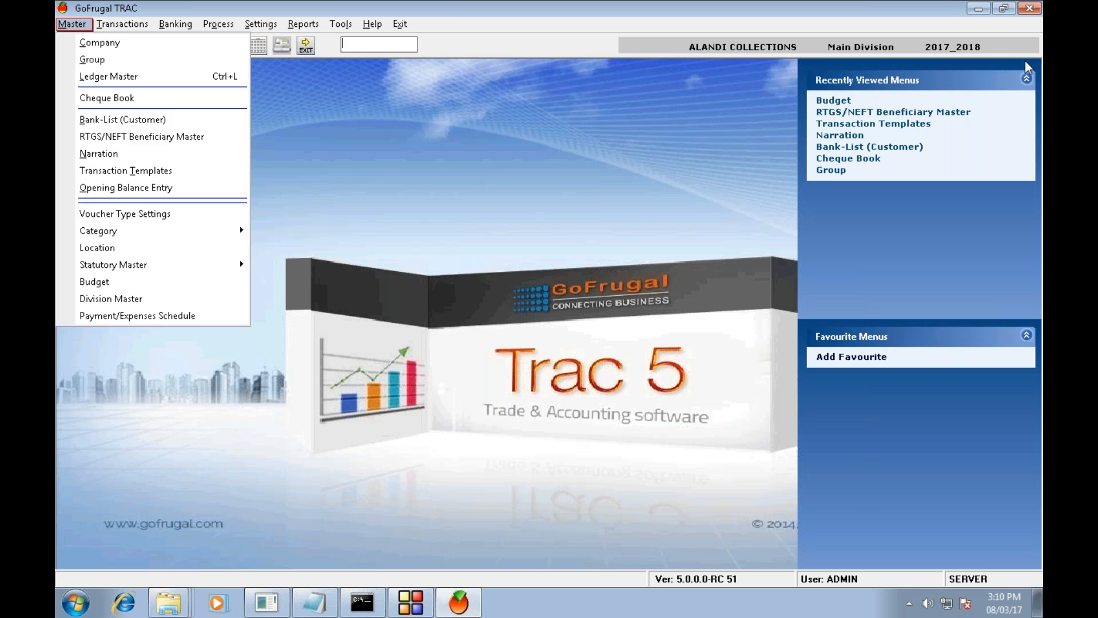
{"action": "left_click", "coordinate": [438, 215]}
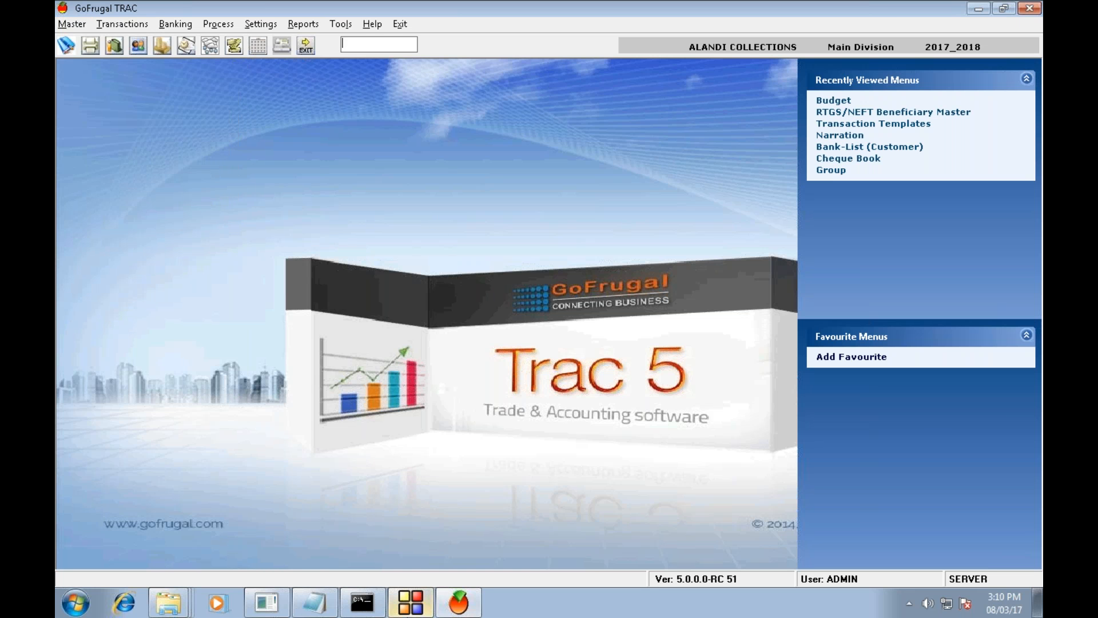
Step: Switch to GoFrugal RPOS7 and look at the companies available for selection, keeping the current company
{"action": "left_click", "coordinate": [413, 604]}
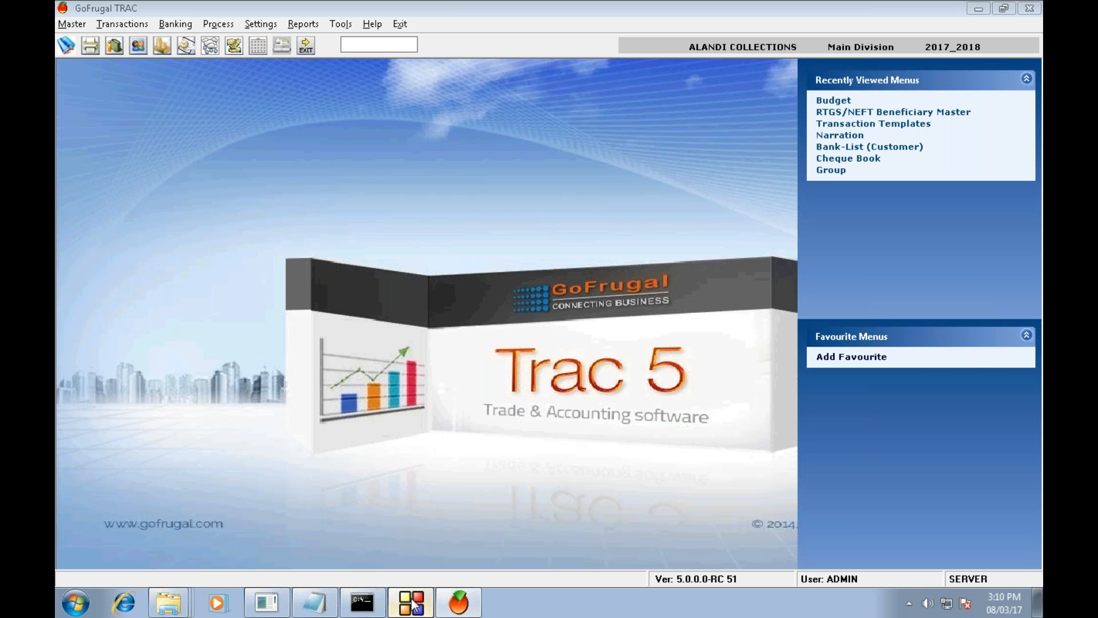
{"action": "left_click", "coordinate": [413, 604]}
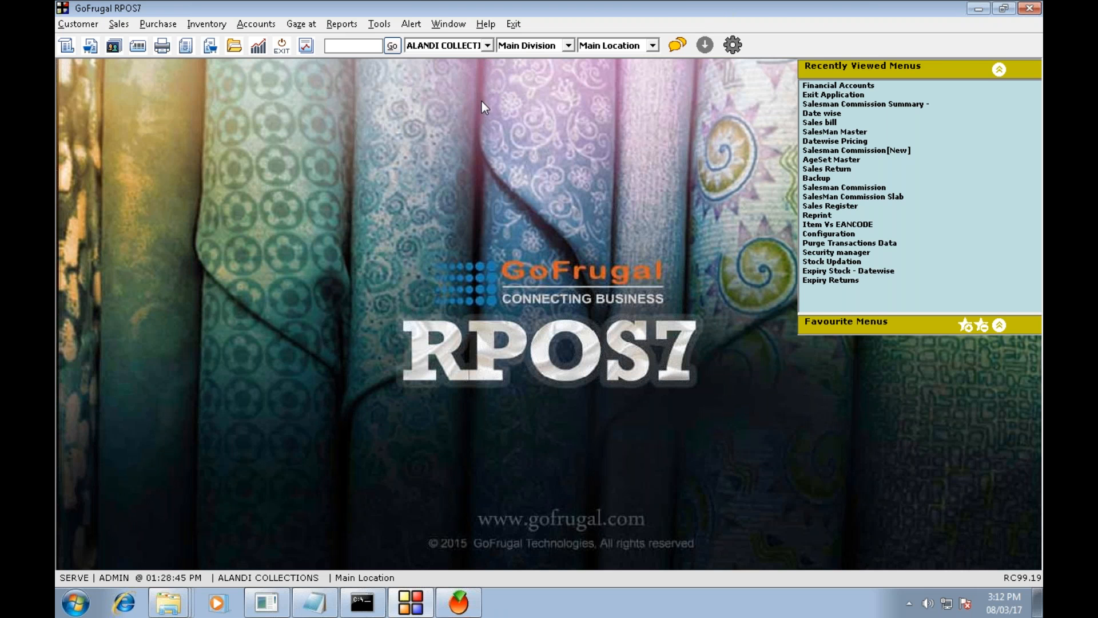
{"action": "mouse_move", "coordinate": [667, 1]}
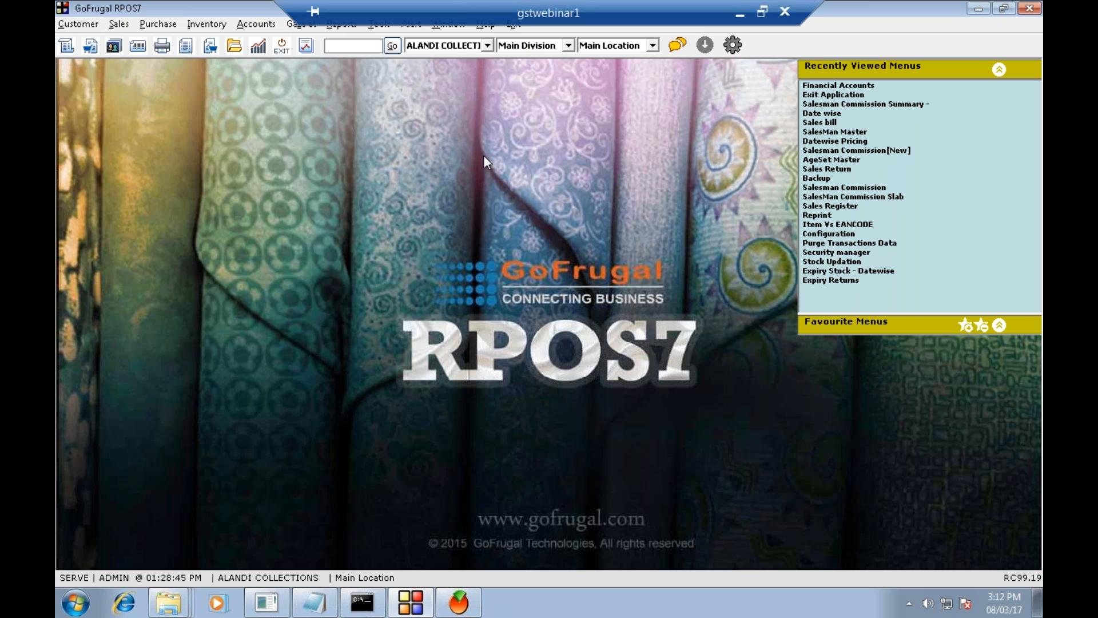
{"action": "left_click", "coordinate": [458, 46]}
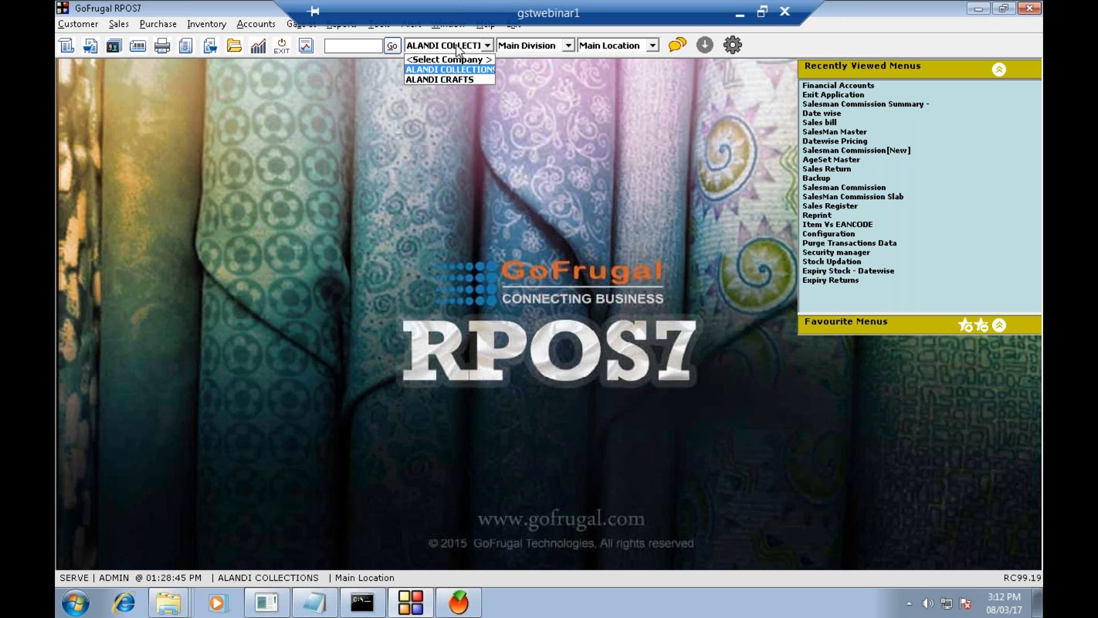
{"action": "left_click", "coordinate": [474, 103]}
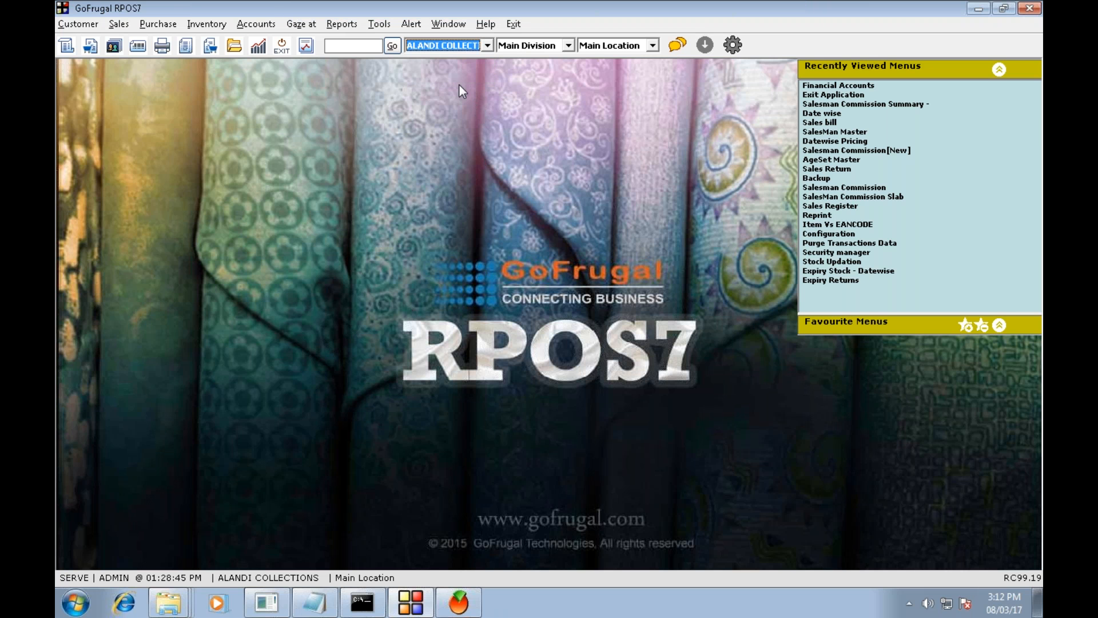
Step: Look through the RPOS7 master types, including Company, Division Master and Location
{"action": "left_click", "coordinate": [378, 25]}
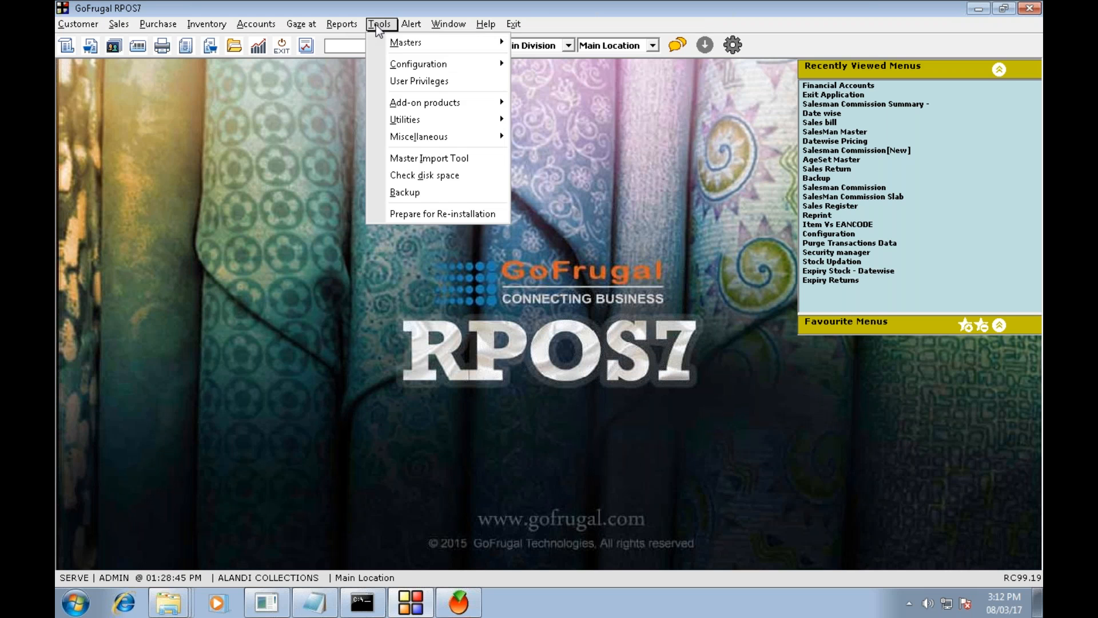
{"action": "mouse_move", "coordinate": [411, 46]}
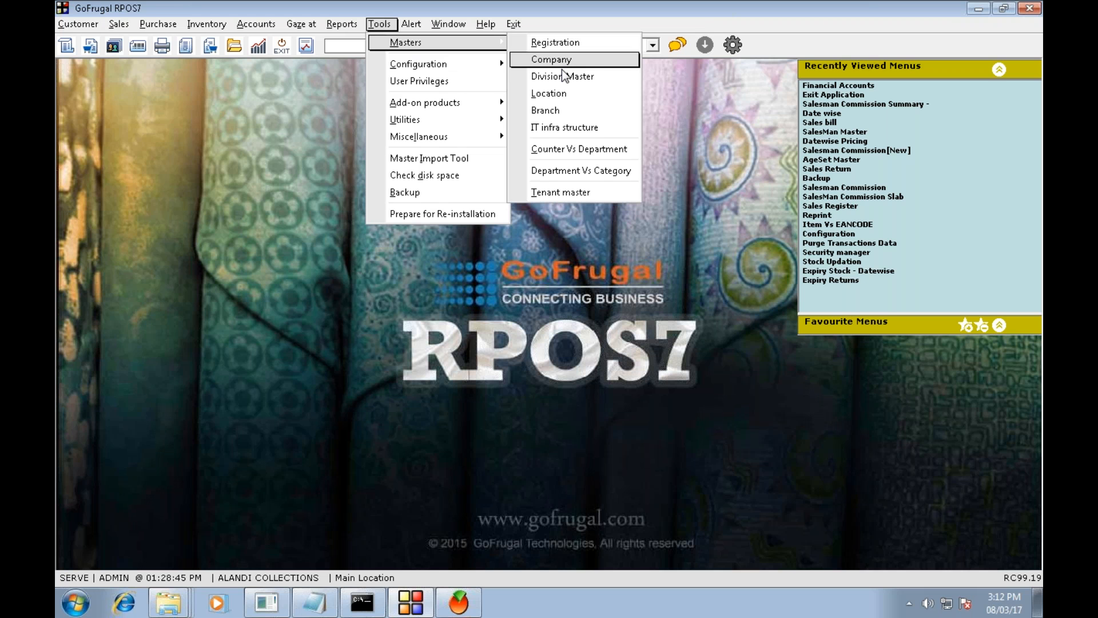
{"action": "left_click", "coordinate": [562, 375]}
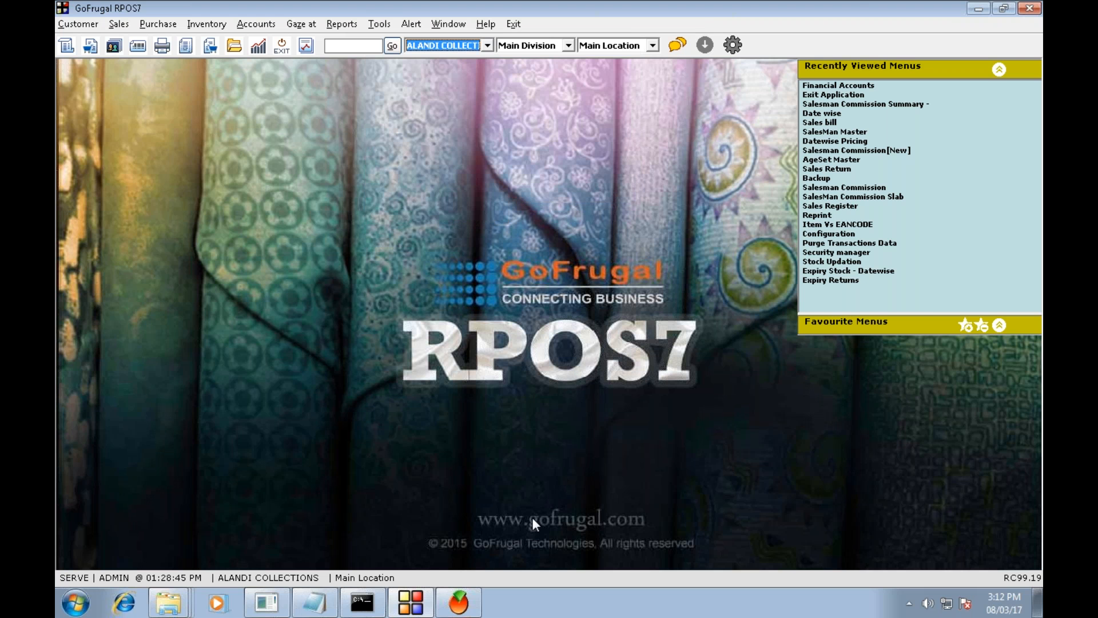
Step: Switch to GoFrugal TRAC and review the selectable companies, divisions and financial years, leaving the active company as it is
{"action": "left_click", "coordinate": [460, 604]}
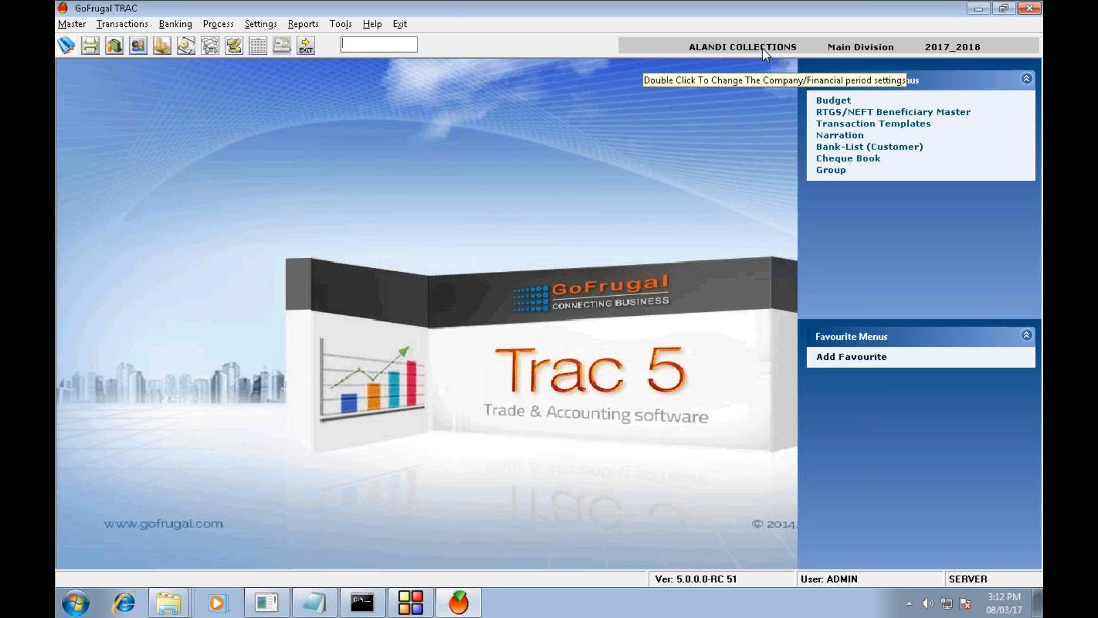
{"action": "double_click", "coordinate": [743, 49]}
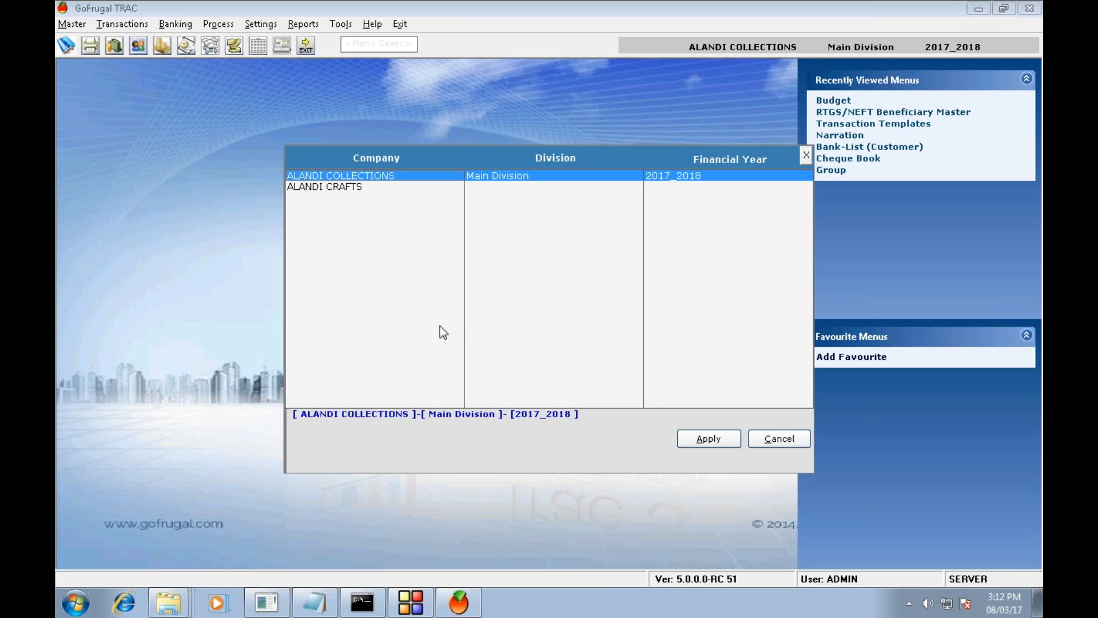
{"action": "left_click", "coordinate": [355, 187]}
{"action": "left_click", "coordinate": [365, 178]}
{"action": "left_click", "coordinate": [784, 438]}
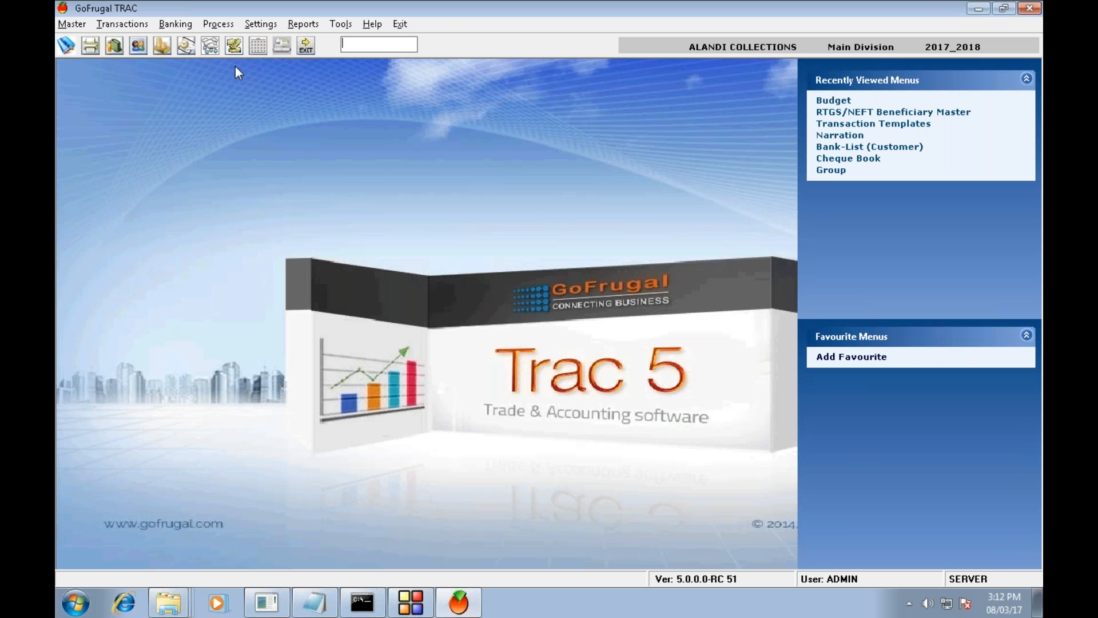
Step: Open the Company/Financial period settings and close them without applying anything
{"action": "left_click", "coordinate": [276, 26]}
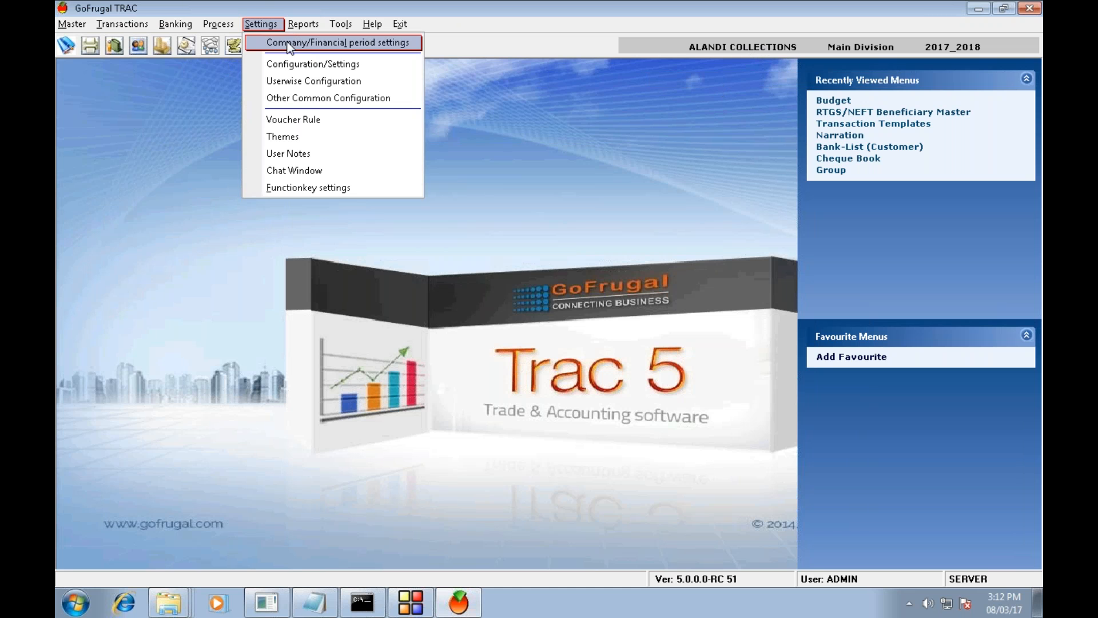
{"action": "left_click", "coordinate": [284, 42]}
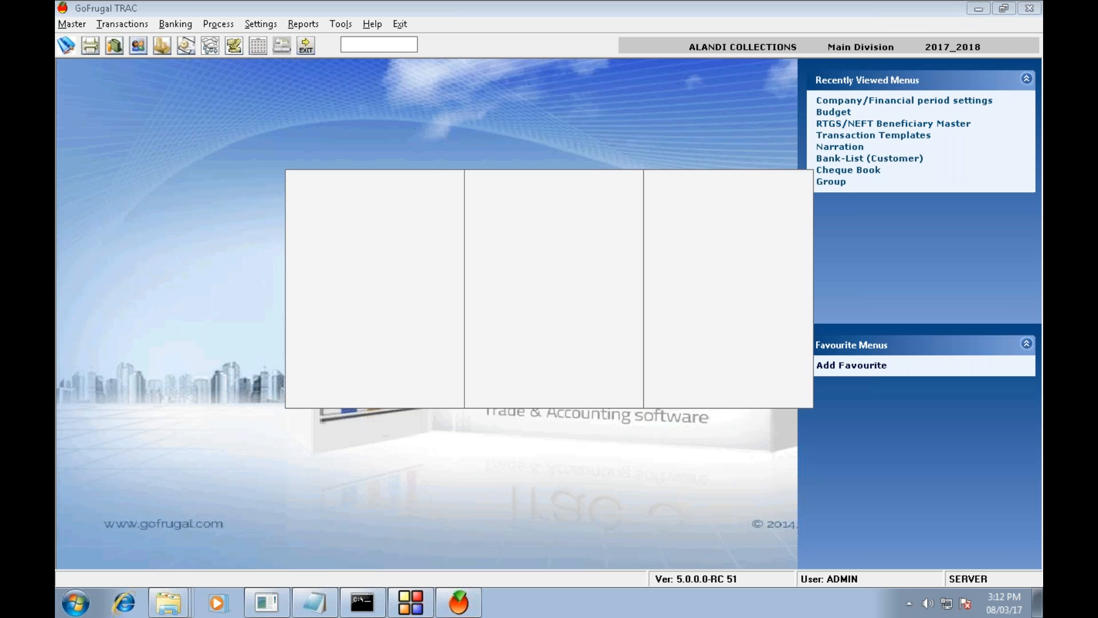
{"action": "left_click", "coordinate": [778, 436]}
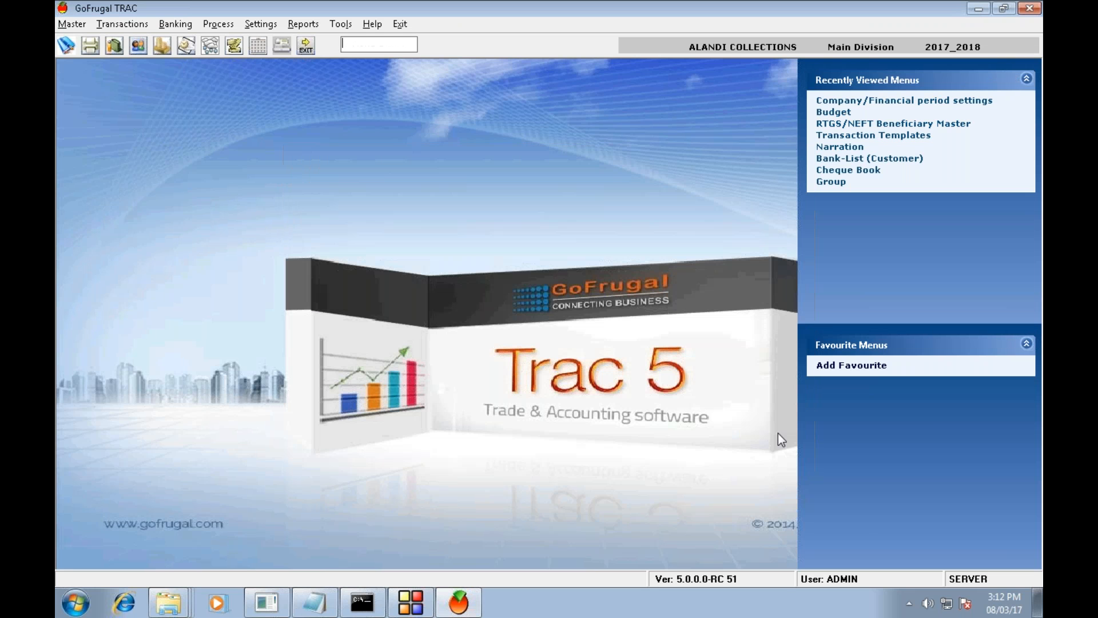
Step: Open the Company Master and view the existing ALANDI COLLECTIONS record
{"action": "left_click", "coordinate": [81, 25]}
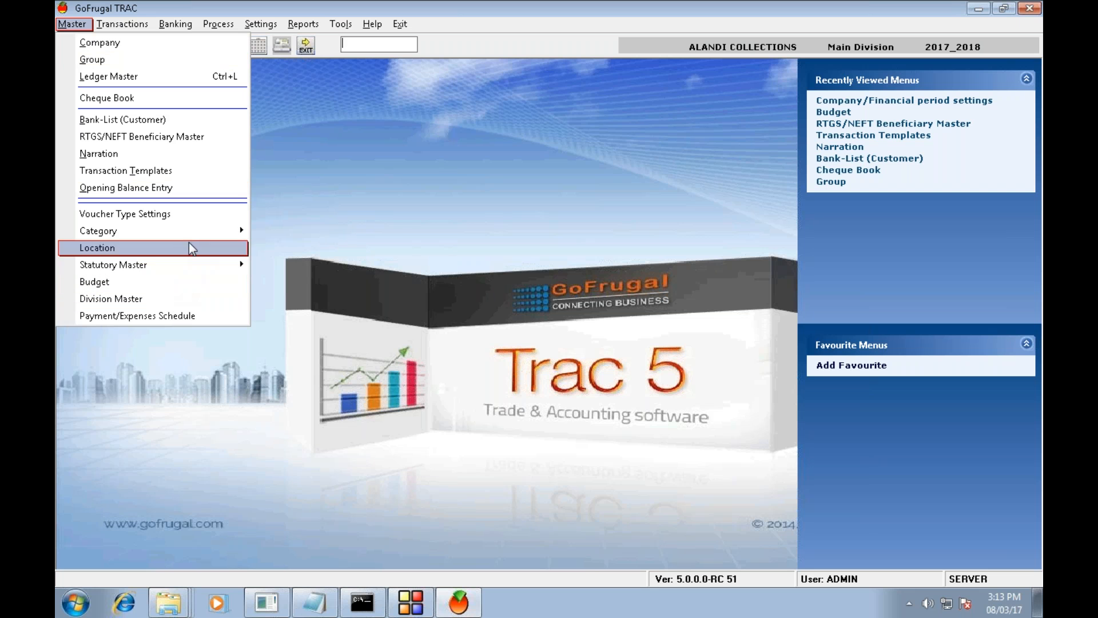
{"action": "mouse_move", "coordinate": [188, 232]}
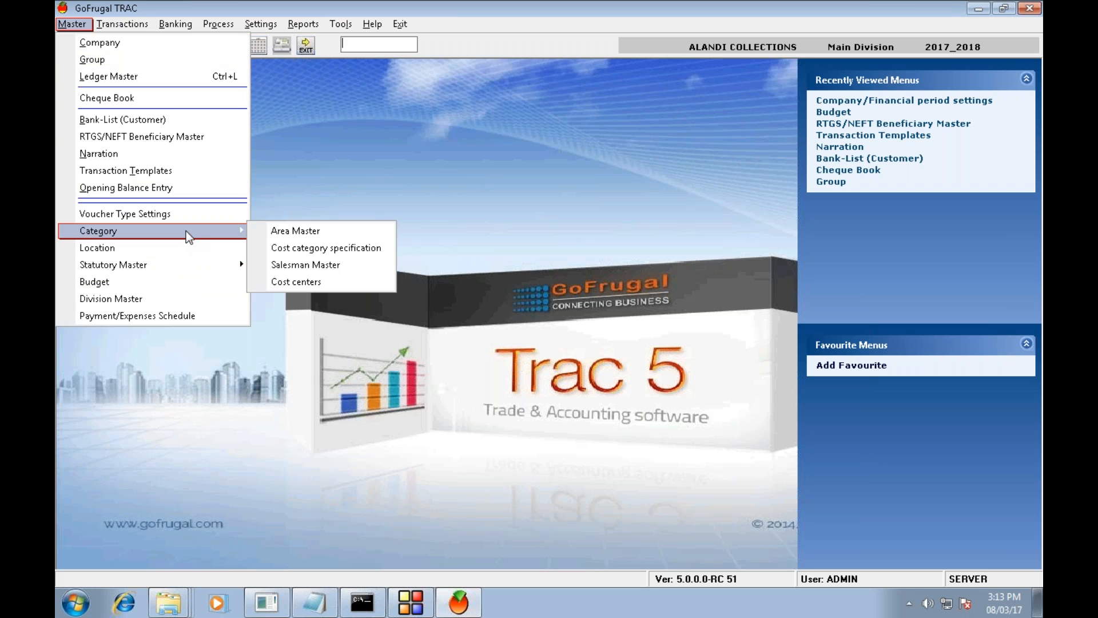
{"action": "mouse_move", "coordinate": [182, 270]}
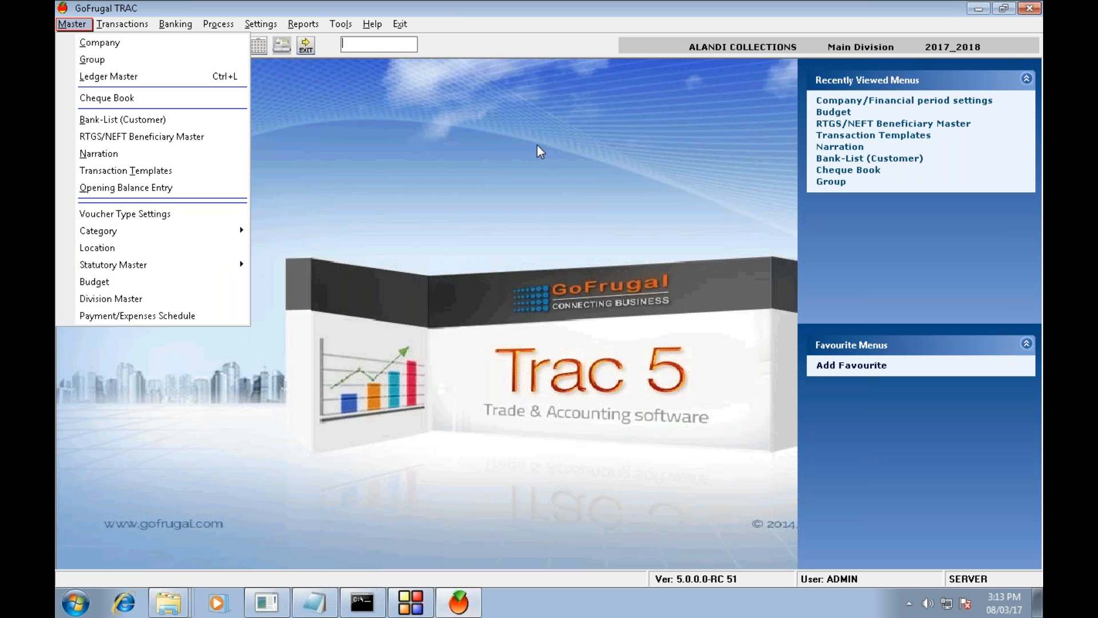
{"action": "left_click", "coordinate": [113, 45]}
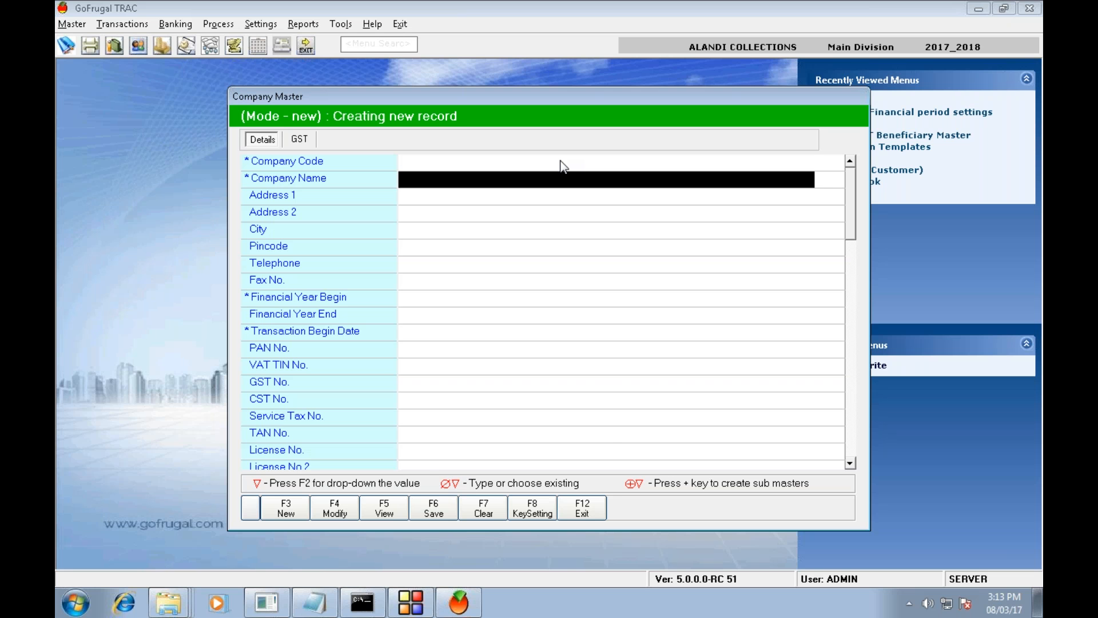
{"action": "left_click", "coordinate": [398, 509]}
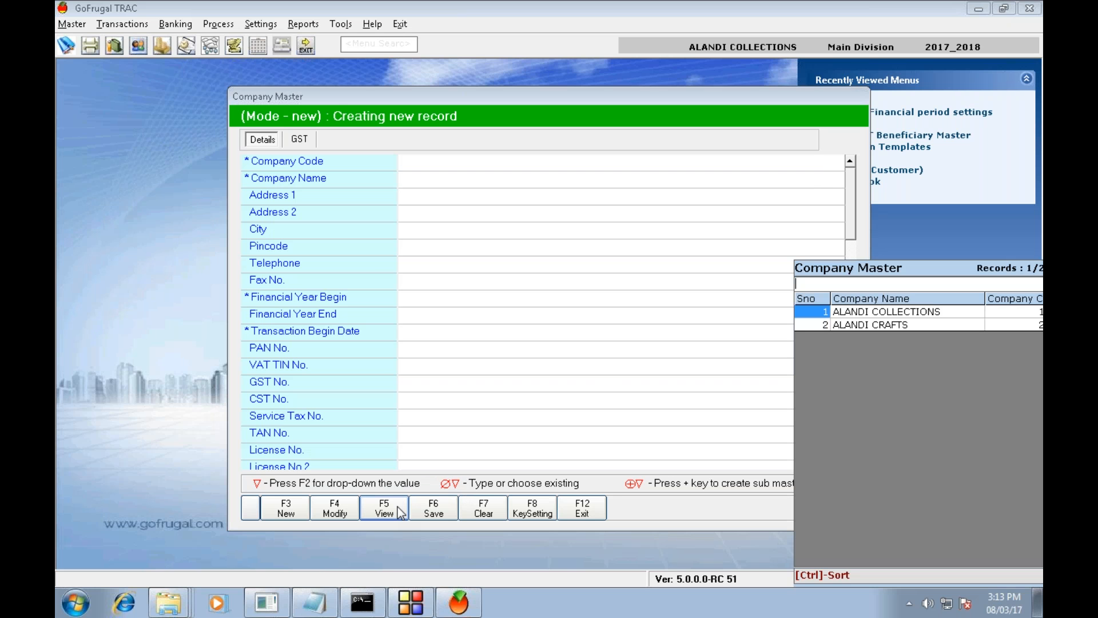
{"action": "key", "text": "Return"}
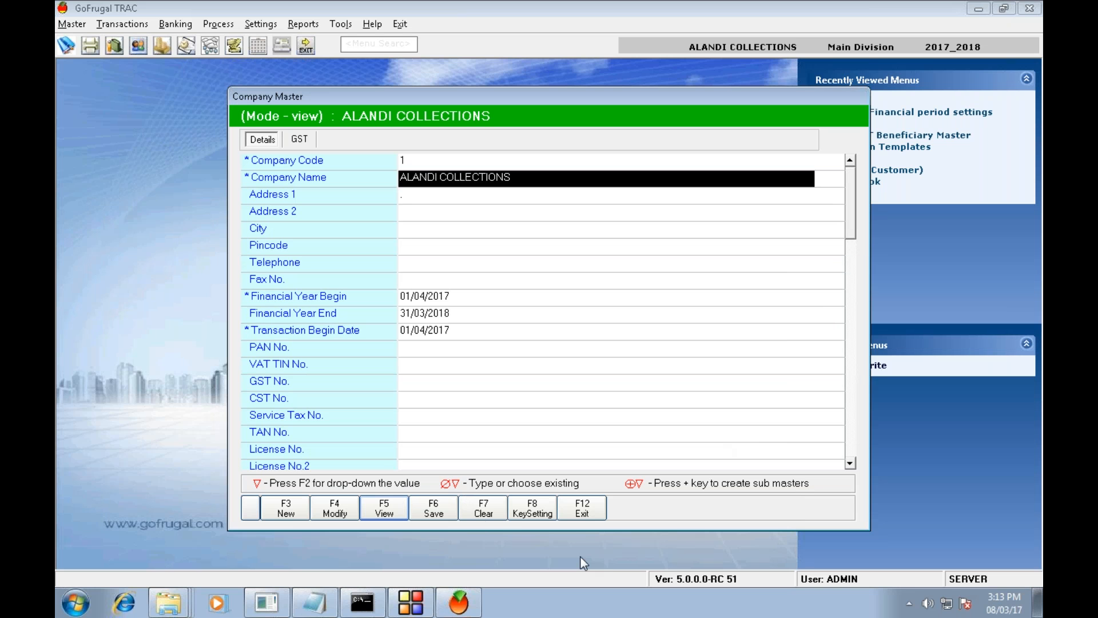
Step: Clear the viewed record and start a new company named COMPANY 5, leaving its address and contact fields blank
{"action": "left_click", "coordinate": [483, 511]}
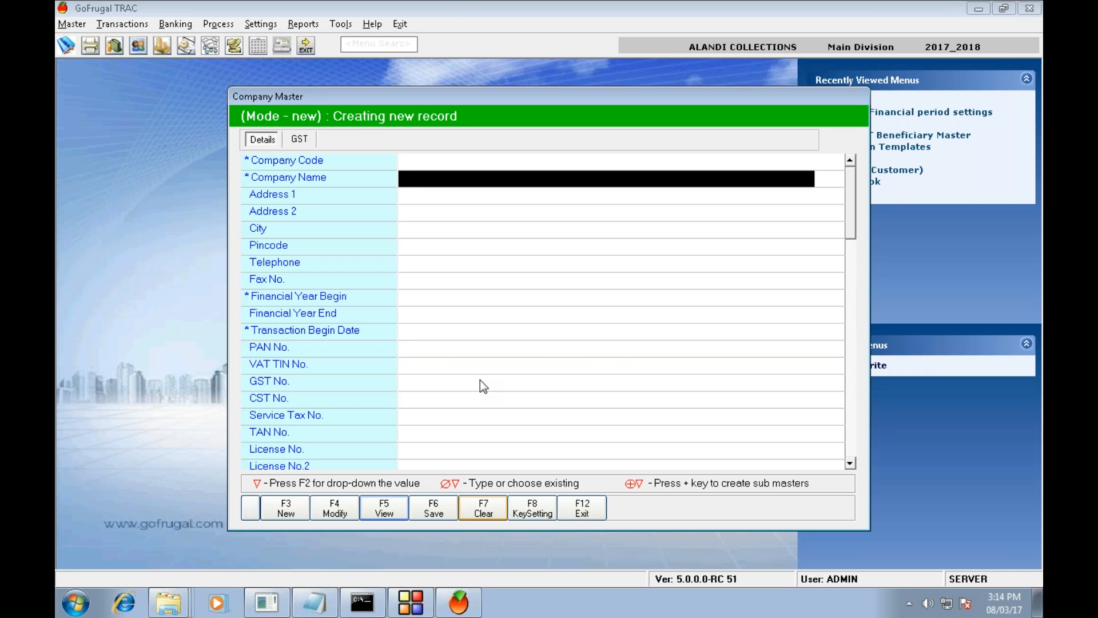
{"action": "left_click", "coordinate": [289, 506]}
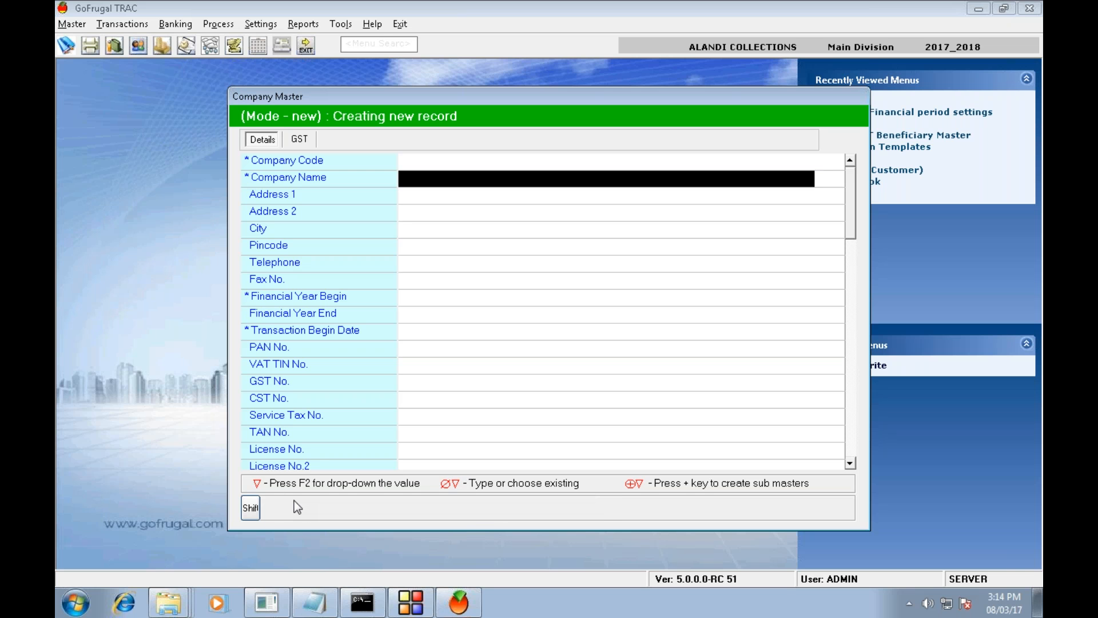
{"action": "type", "text": "COMPANY 5"}
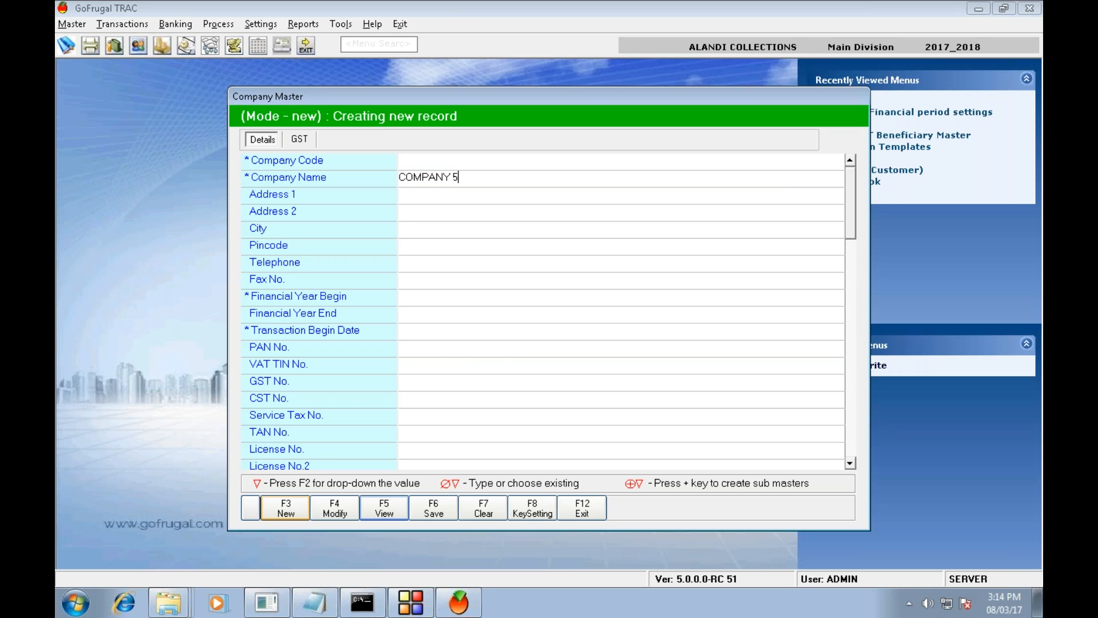
{"action": "key", "text": "Return"}
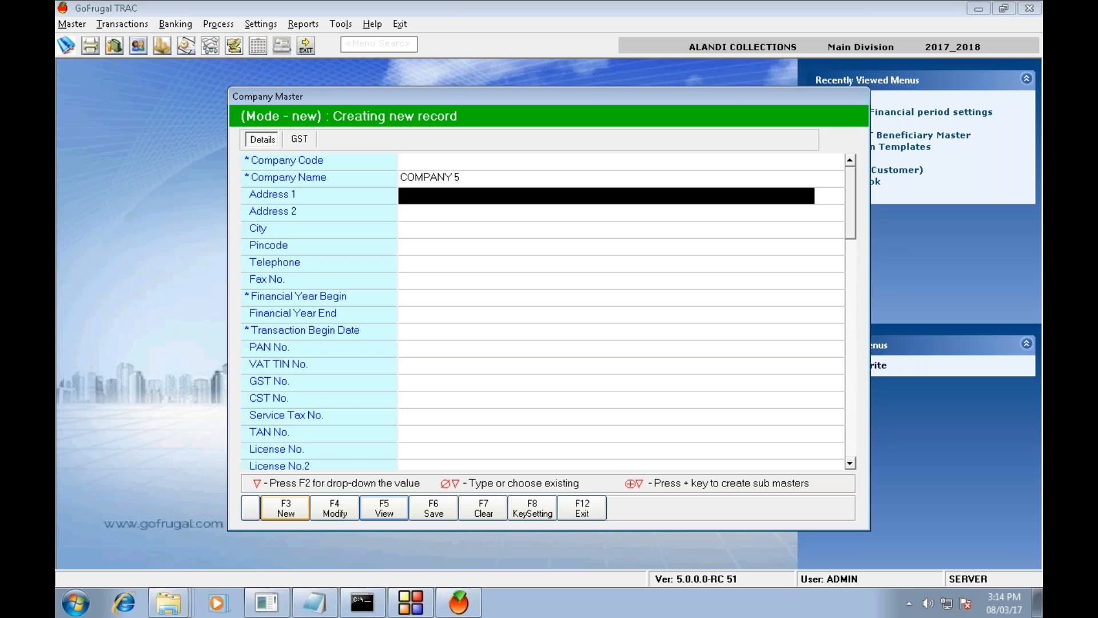
{"action": "key", "text": "Return"}
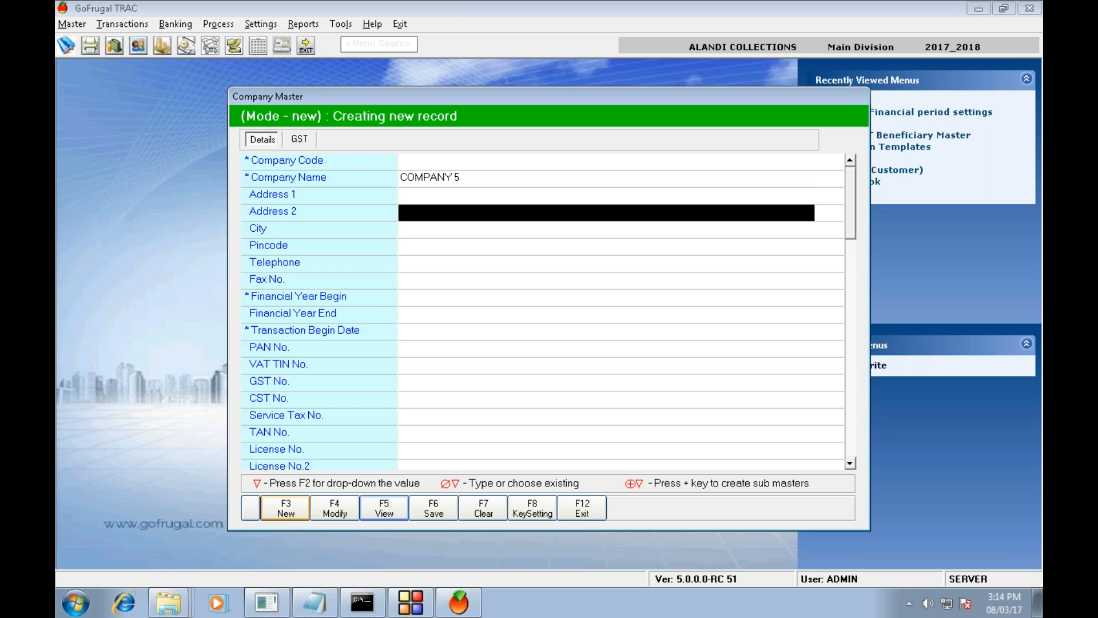
{"action": "key", "text": "Return"}
{"action": "key", "text": "Return"}
{"action": "key", "text": "Return"}
{"action": "key", "text": "Return"}
{"action": "key", "text": "Return"}
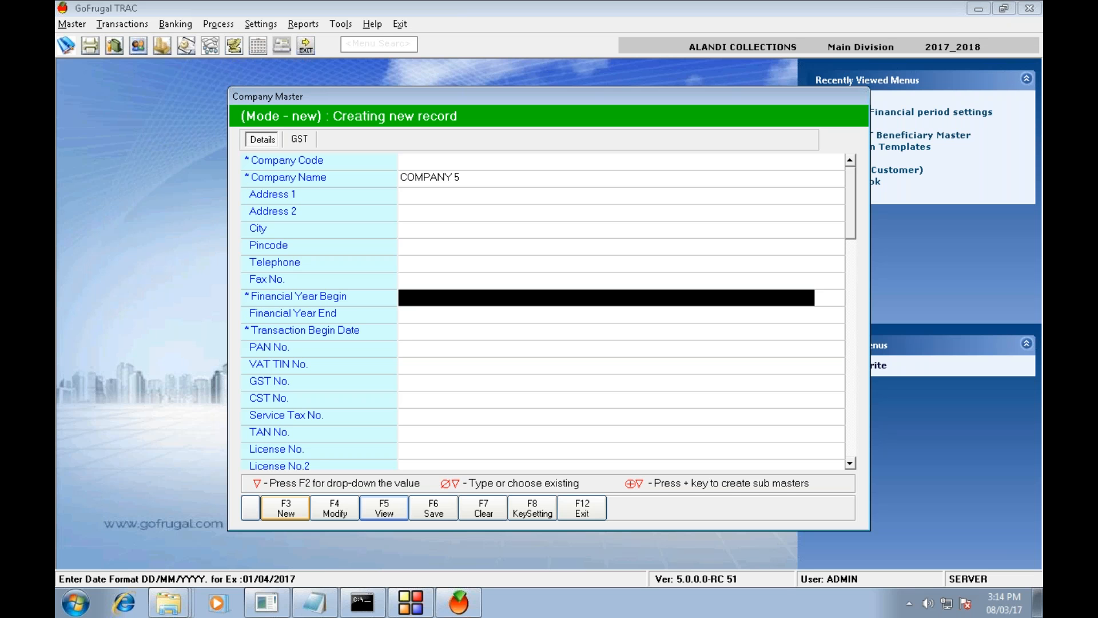
{"action": "type", "text": "0"}
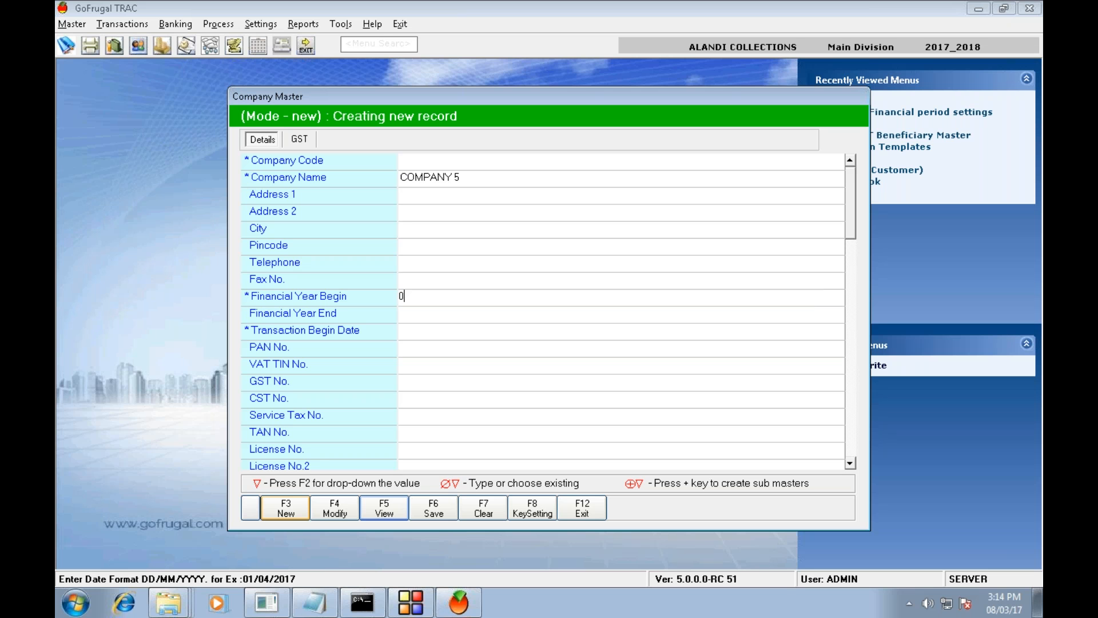
{"action": "type", "text": "10"}
{"action": "key", "text": "BackSpace"}
{"action": "type", "text": "/o4/2017"}
{"action": "key", "text": "Return"}
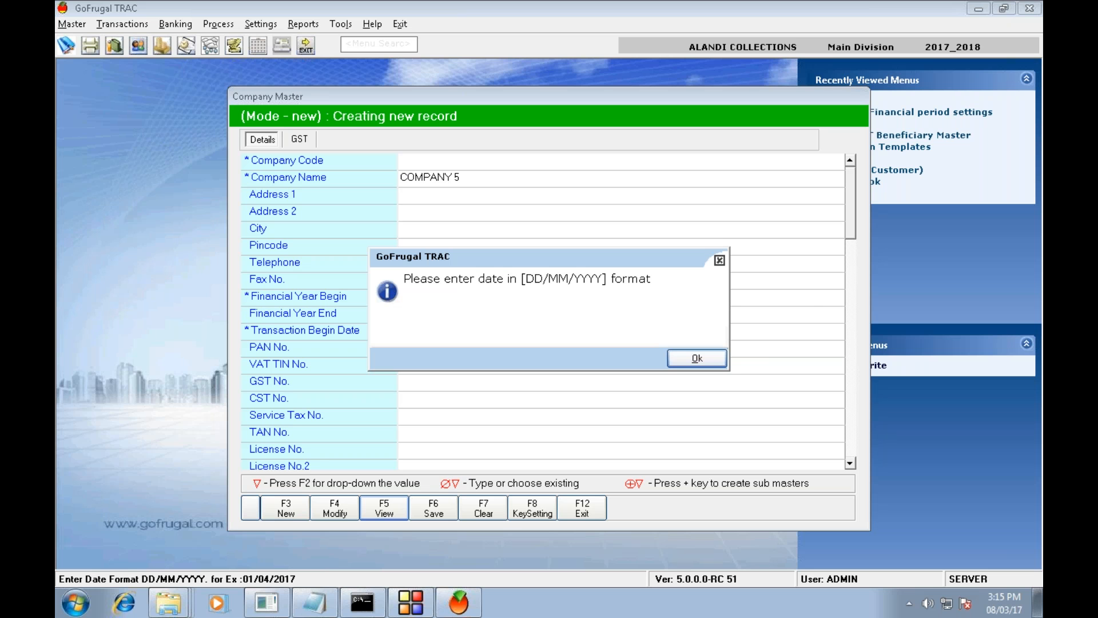
{"action": "key", "text": "Return"}
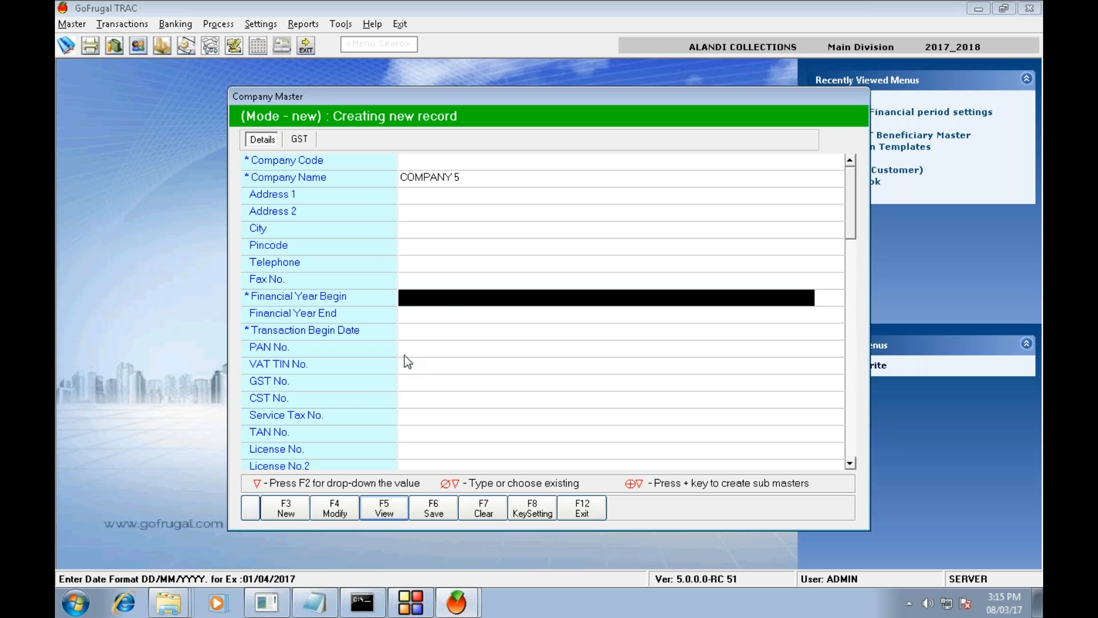
Step: Set the new company's Financial Year Begin date to 01/04/2017 and accept the filled-in year end
{"action": "left_click", "coordinate": [439, 285]}
{"action": "left_click", "coordinate": [440, 297]}
{"action": "type", "text": "0"}
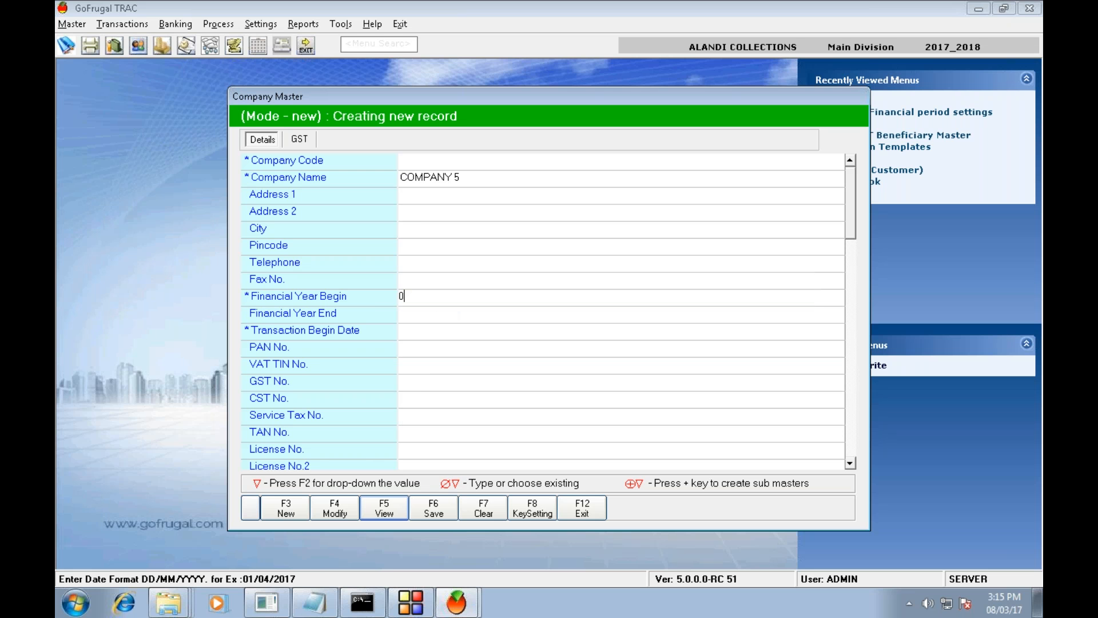
{"action": "type", "text": "1/04/2017"}
{"action": "key", "text": "Return"}
{"action": "key", "text": "Return"}
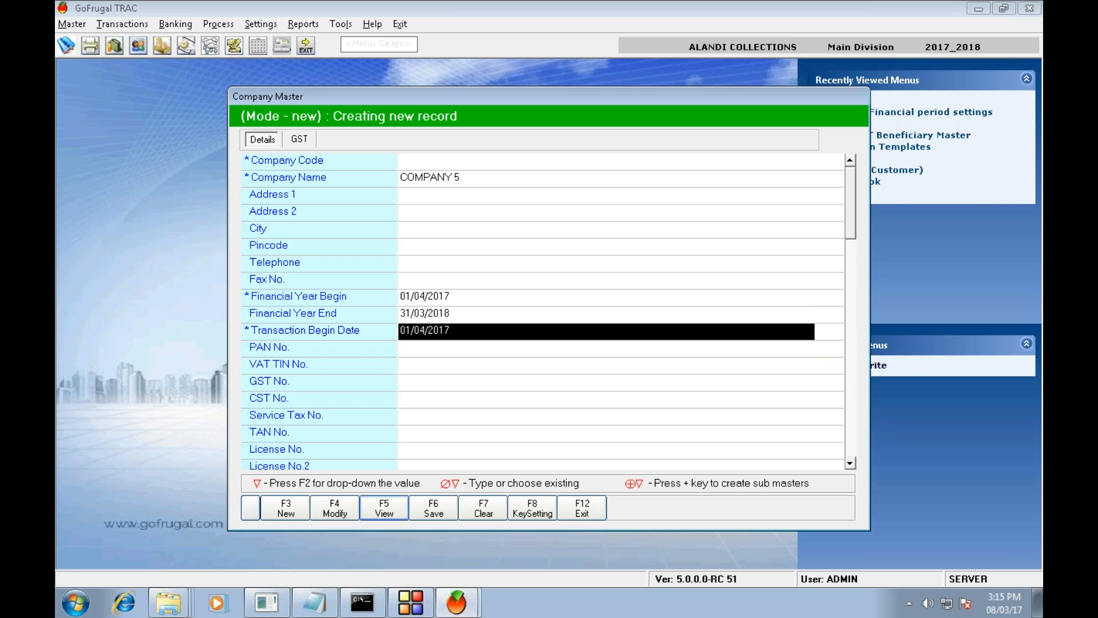
Step: Keep 01/04/2017 as Transaction Begin Date, leave the tax and licence fields blank, Parent Company None and Is Union territory No
{"action": "key", "text": "Return"}
{"action": "key", "text": "Return"}
{"action": "key", "text": "Return"}
{"action": "key", "text": "Return"}
{"action": "key", "text": "Return"}
{"action": "key", "text": "Return"}
{"action": "key", "text": "Return"}
{"action": "key", "text": "Return"}
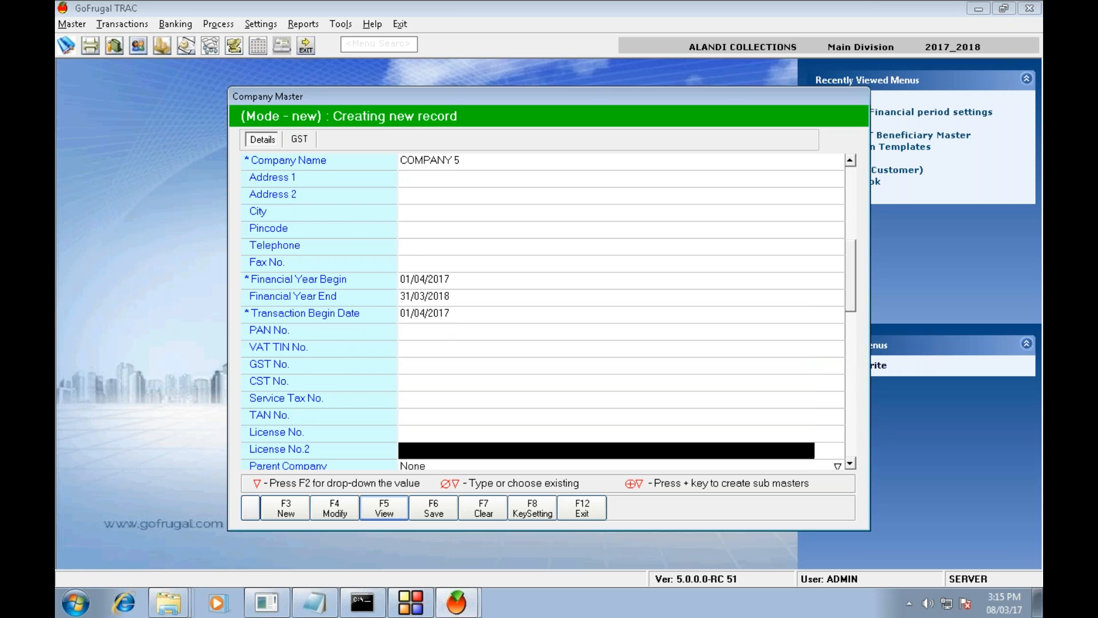
{"action": "key", "text": "Return"}
{"action": "key", "text": "Return"}
{"action": "key", "text": "Return"}
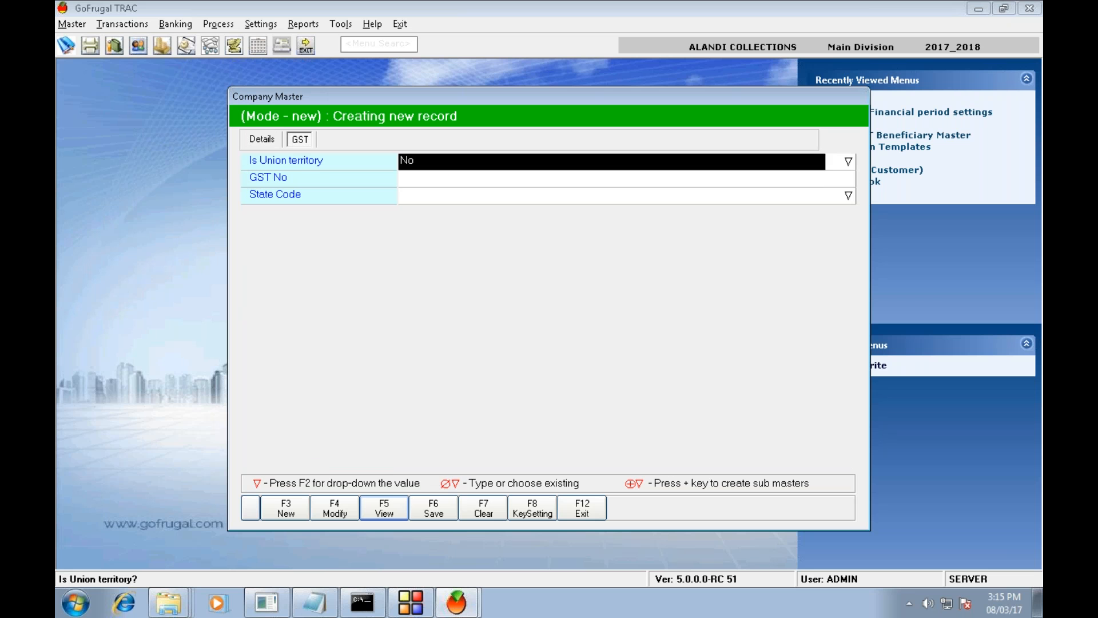
{"action": "key", "text": "Return"}
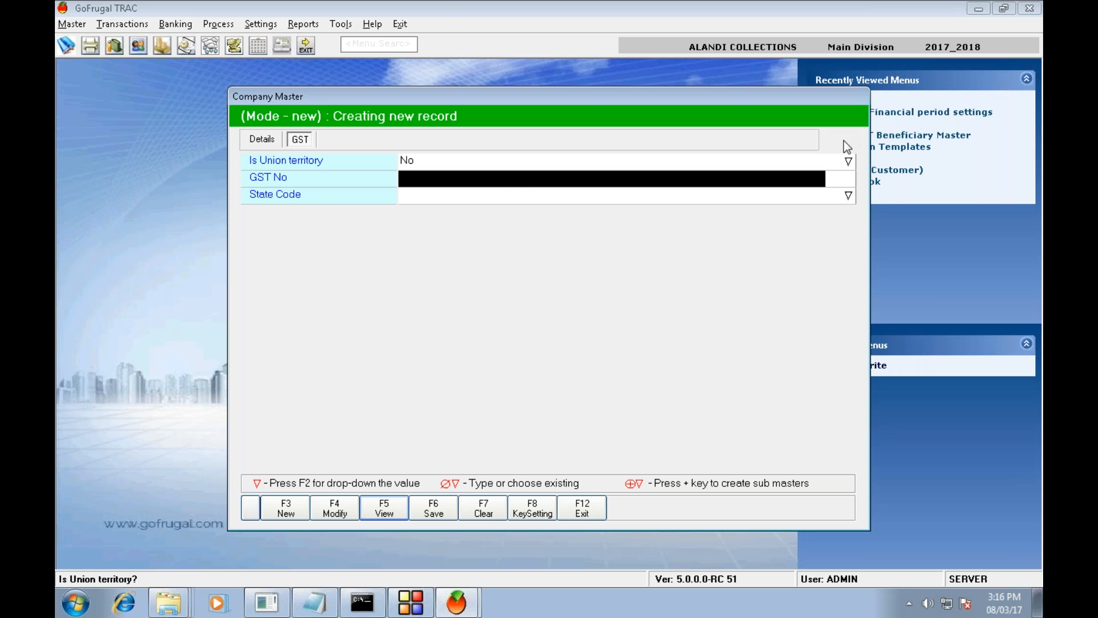
Step: Enter a GST number containing a letter for the new company
{"action": "left_click", "coordinate": [515, 181]}
{"action": "type", "text": "33"}
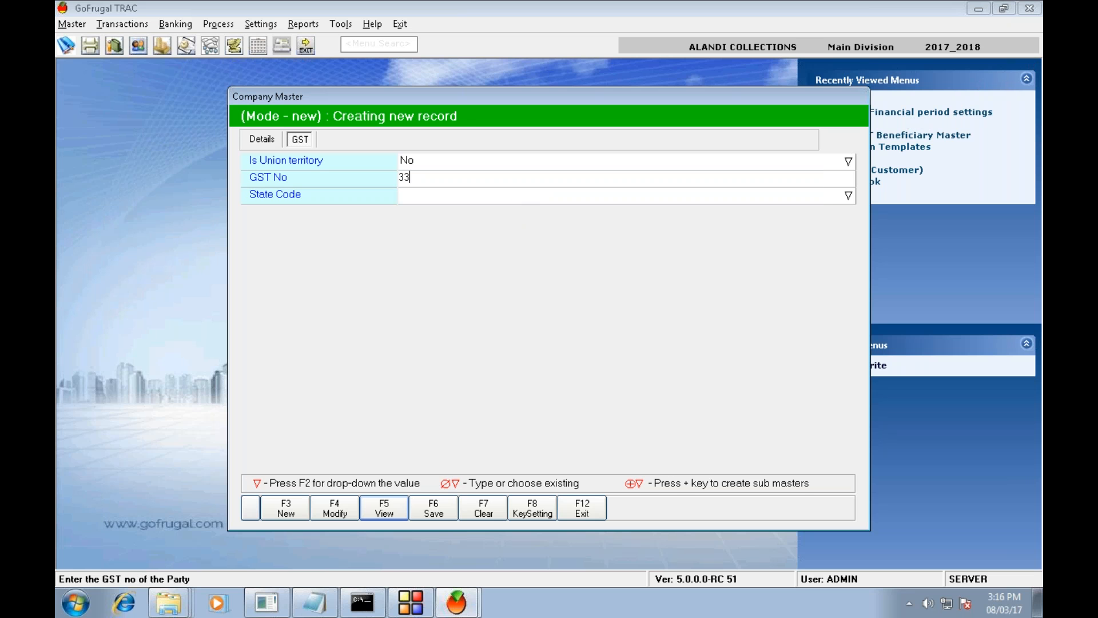
{"action": "type", "text": "1234567890Z11"}
{"action": "key", "text": "Return"}
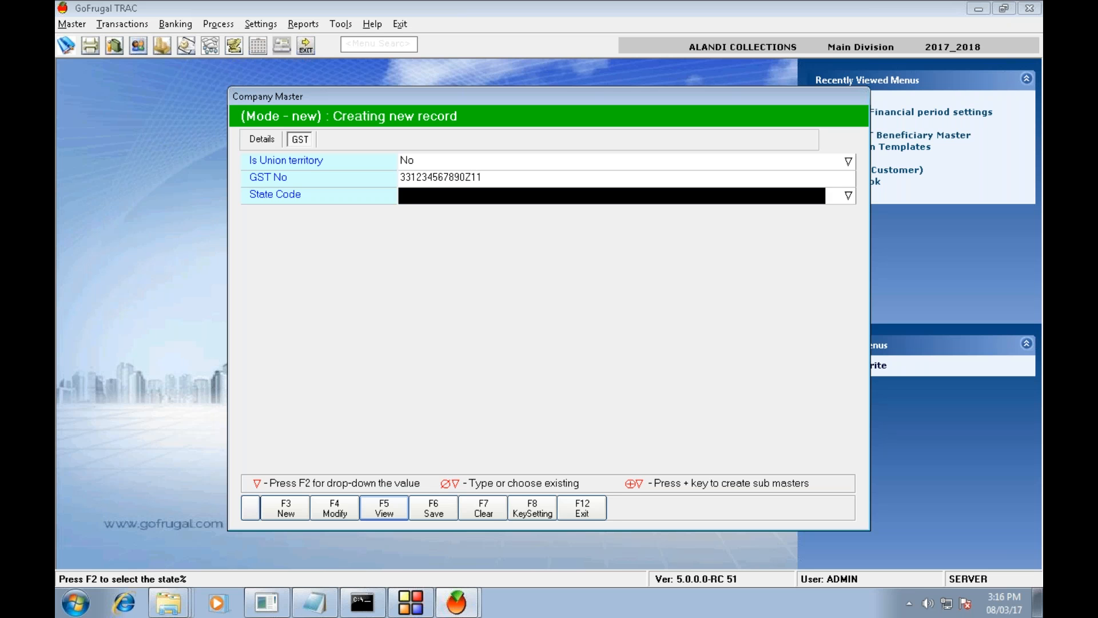
Step: Replace the GST number with a digits-only one, leave State Code blank, save COMPANY 5 and close the Company Master
{"action": "key", "text": "shift"}
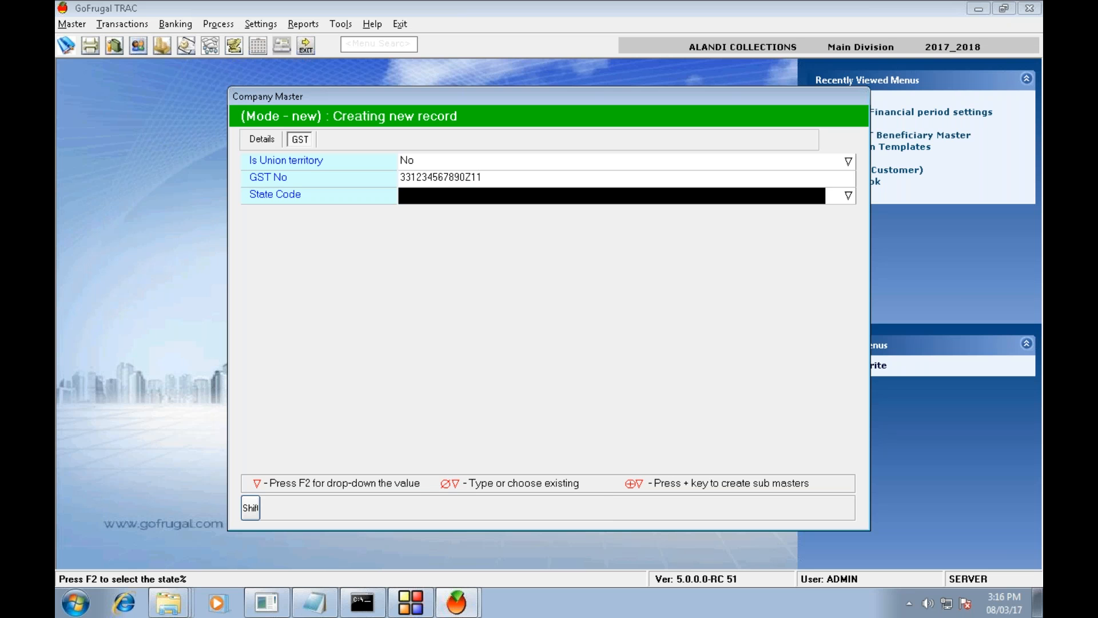
{"action": "key", "text": "shift+Tab"}
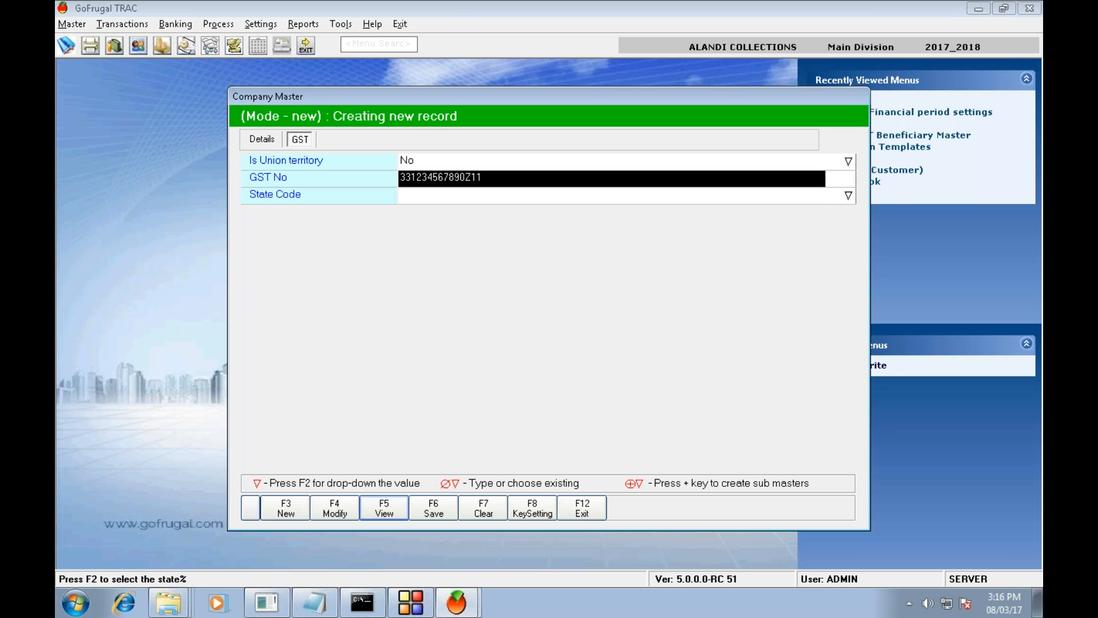
{"action": "type", "text": "1"}
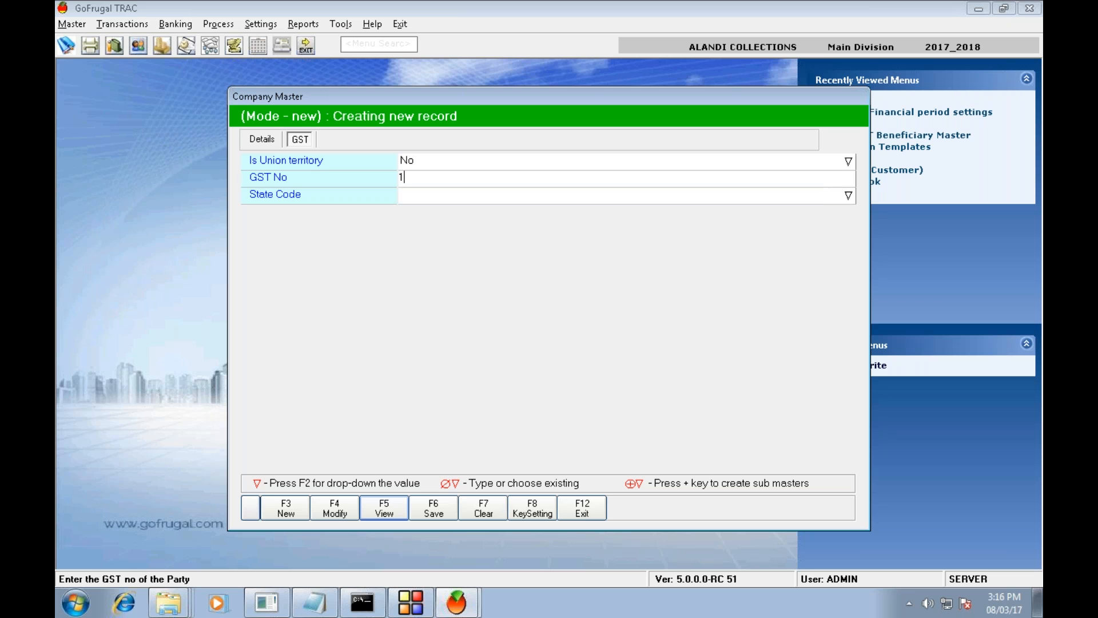
{"action": "key", "text": "BackSpace"}
{"action": "type", "text": "331234567890098"}
{"action": "key", "text": "Return"}
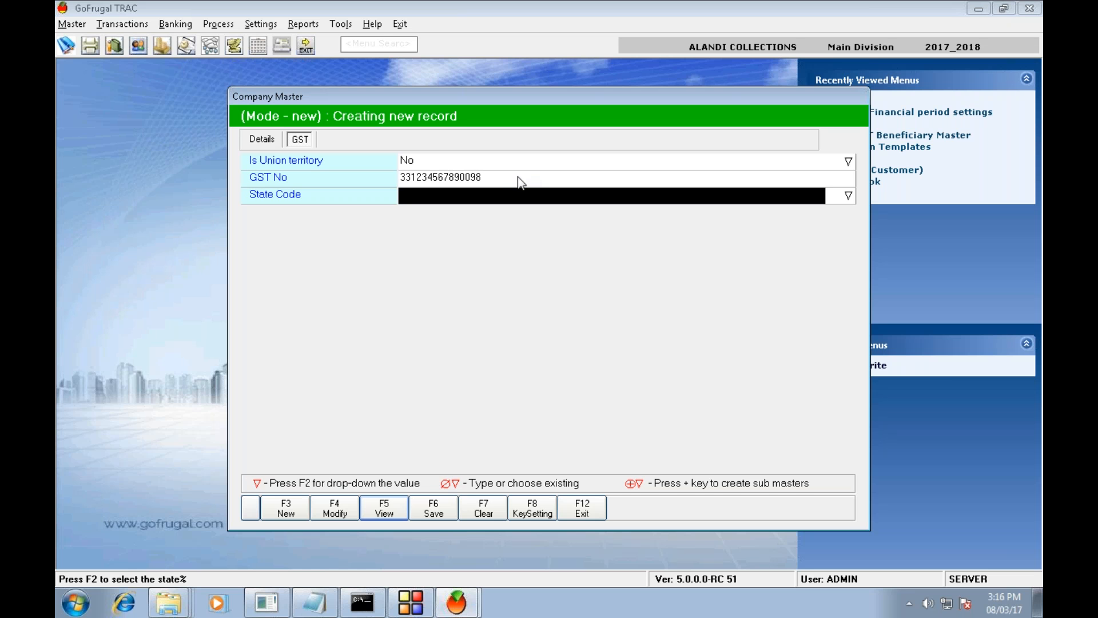
{"action": "left_click", "coordinate": [423, 516]}
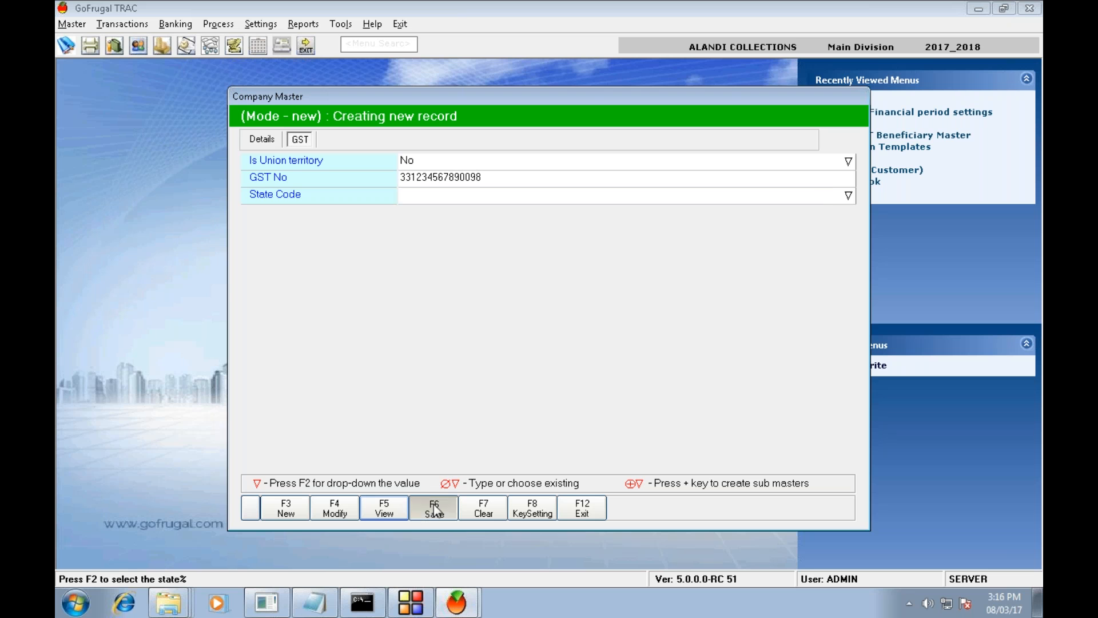
{"action": "key", "text": "Return"}
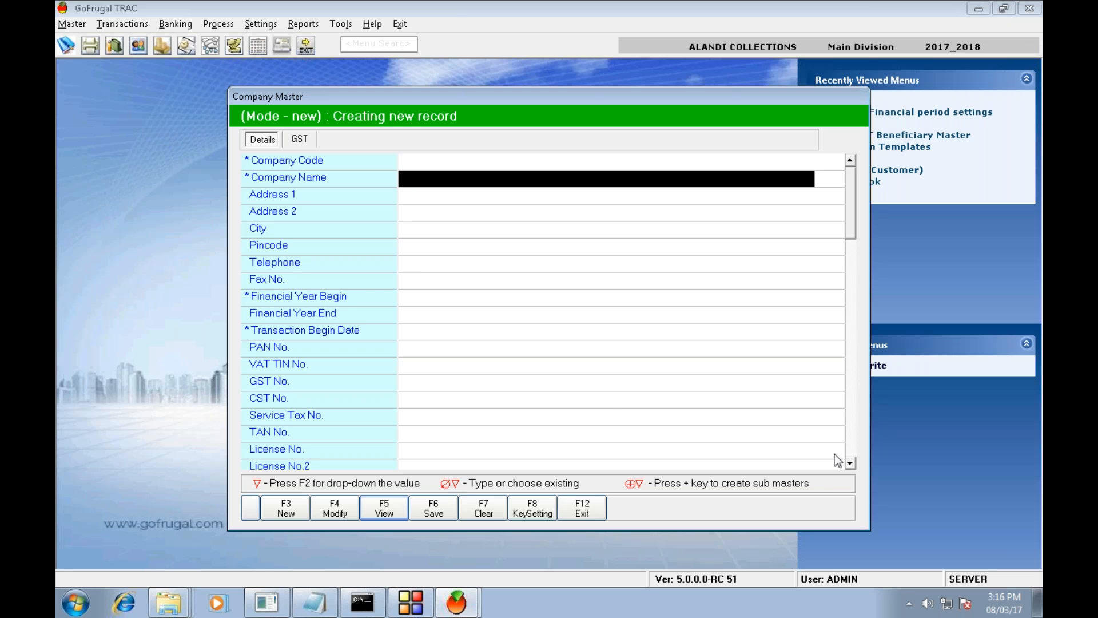
{"action": "left_click", "coordinate": [582, 508]}
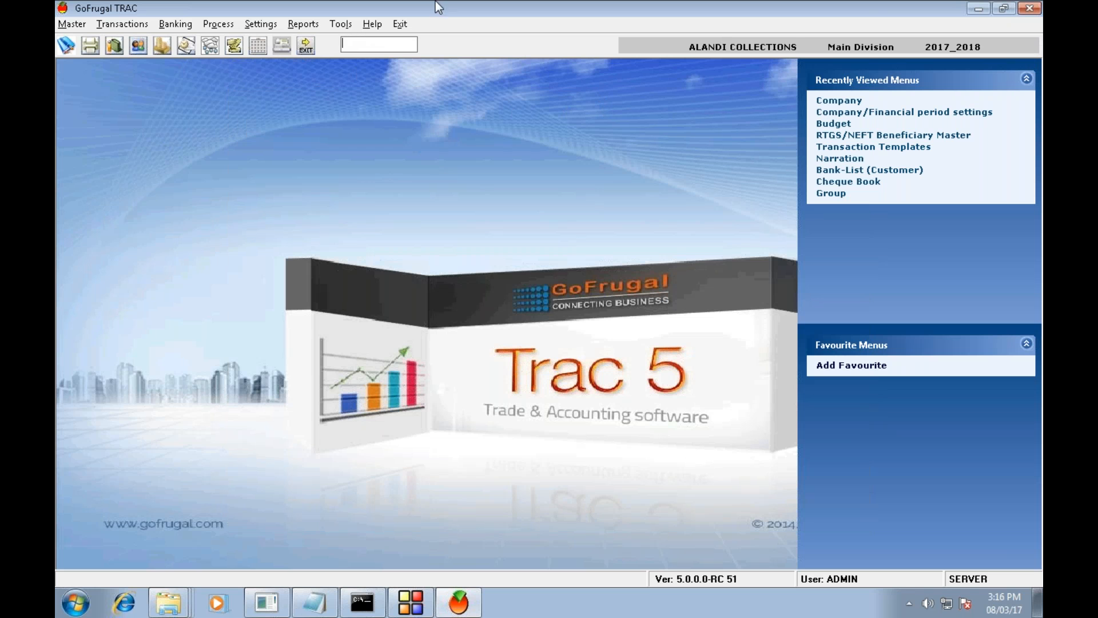
Step: Open the company selection list, highlight the new COMPANY 5 and cancel without applying it
{"action": "left_click", "coordinate": [739, 49]}
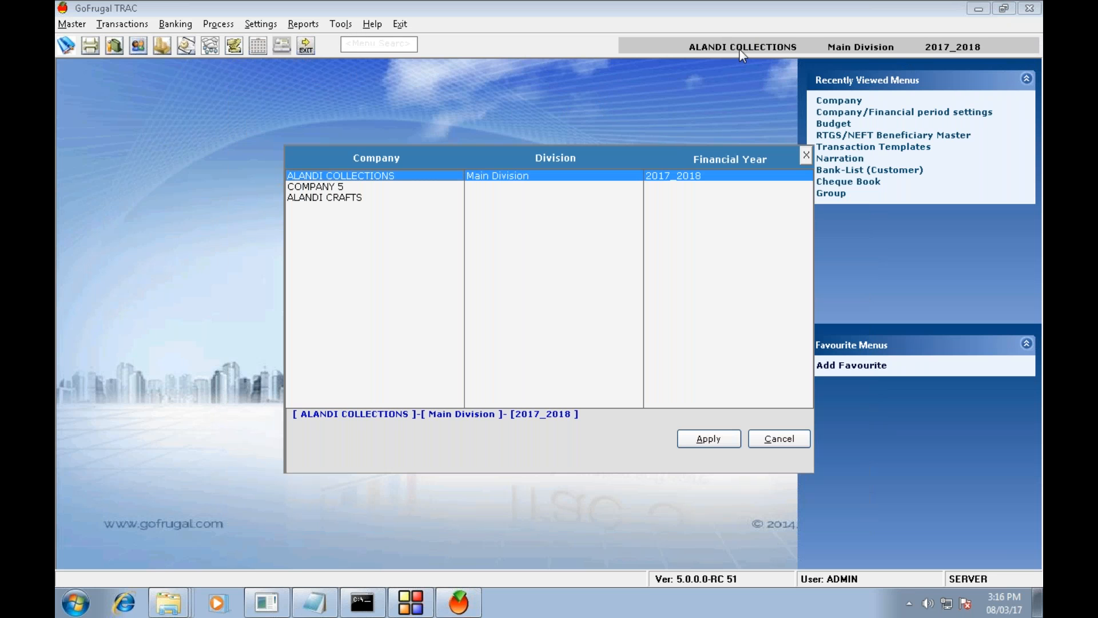
{"action": "left_click", "coordinate": [330, 188]}
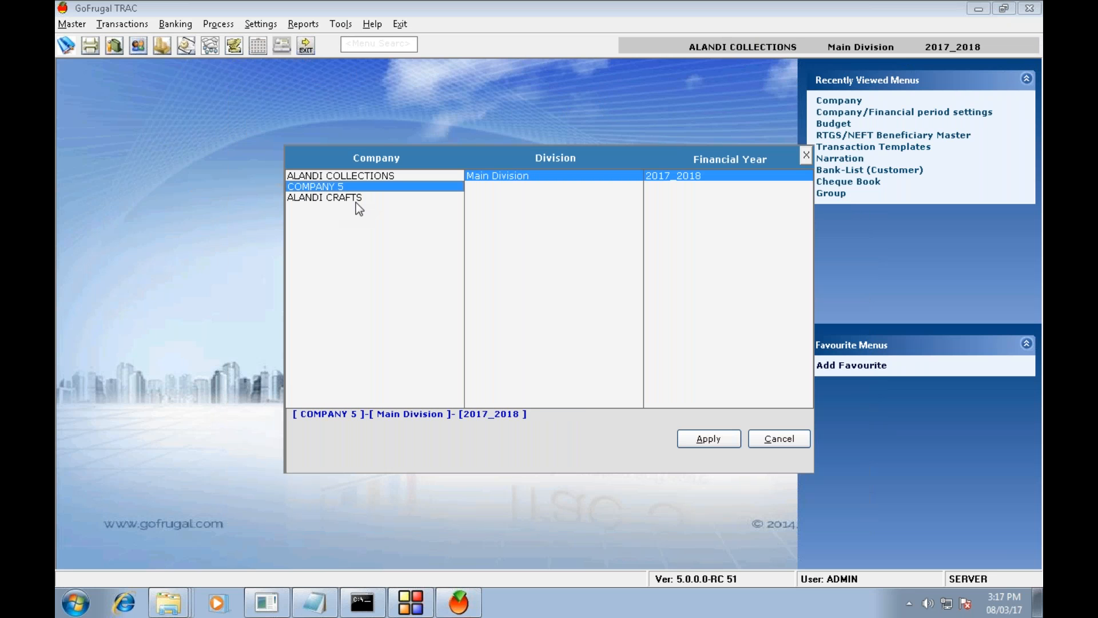
{"action": "left_click", "coordinate": [778, 439]}
Step: Start a new record in the Location master named New Location, leaving the alias blank
{"action": "left_click", "coordinate": [73, 24]}
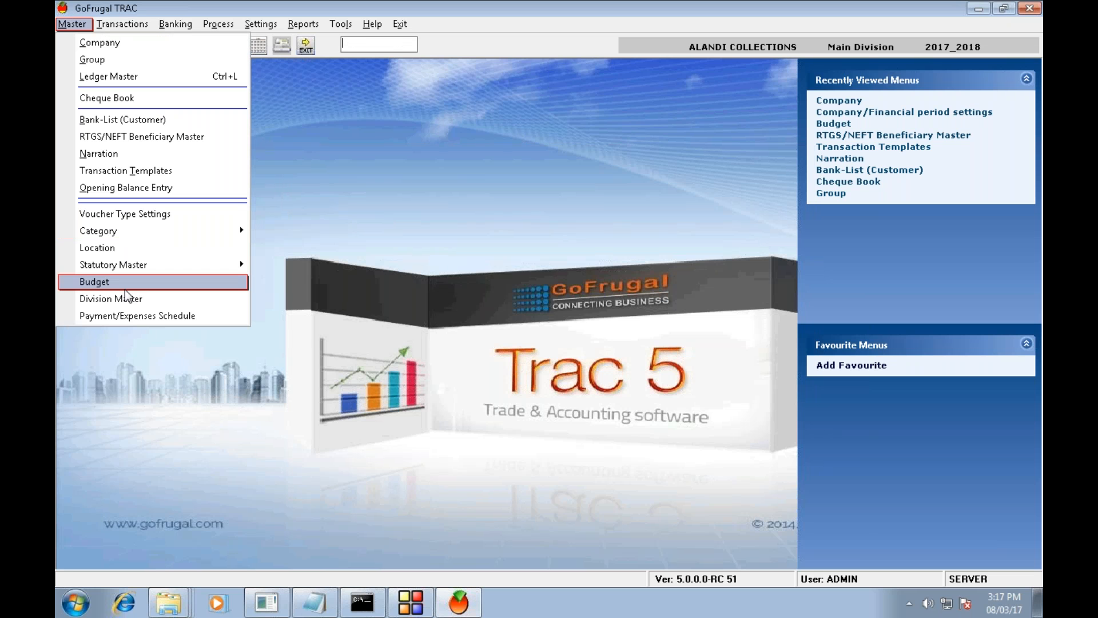
{"action": "left_click", "coordinate": [127, 253]}
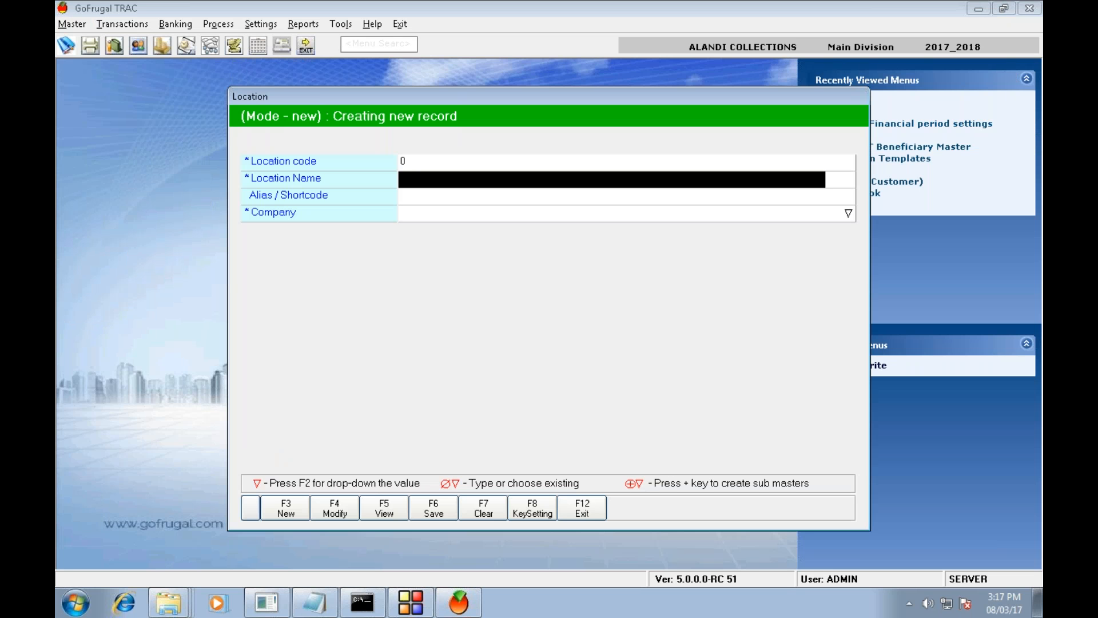
{"action": "type", "text": "New Locat"}
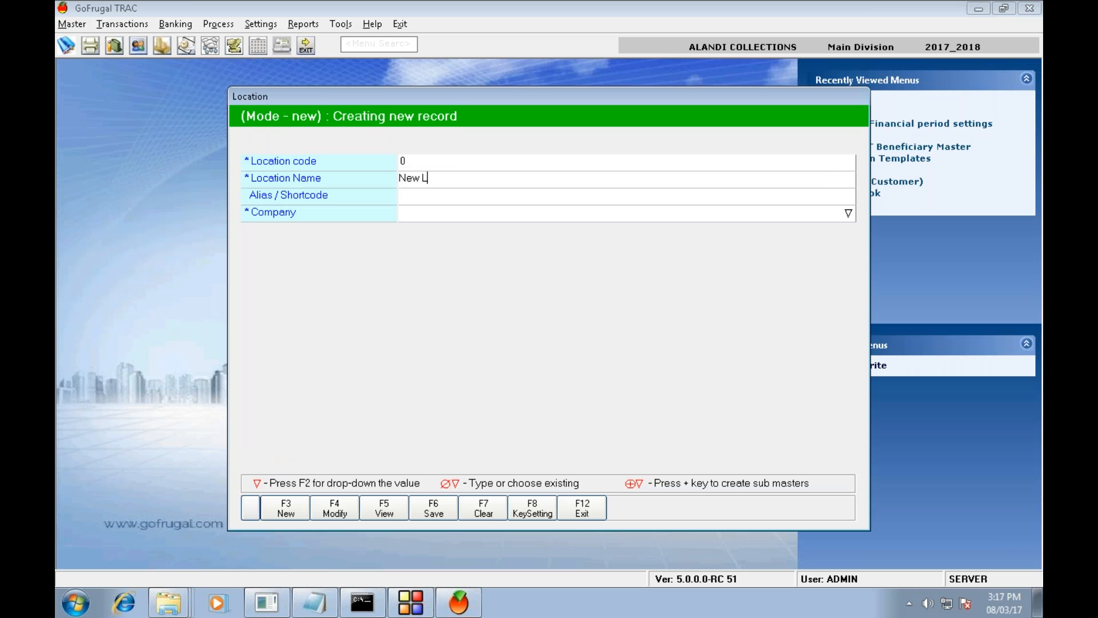
{"action": "key", "text": "BackSpace"}
{"action": "key", "text": "BackSpace"}
{"action": "type", "text": "tion"}
{"action": "key", "text": "Return"}
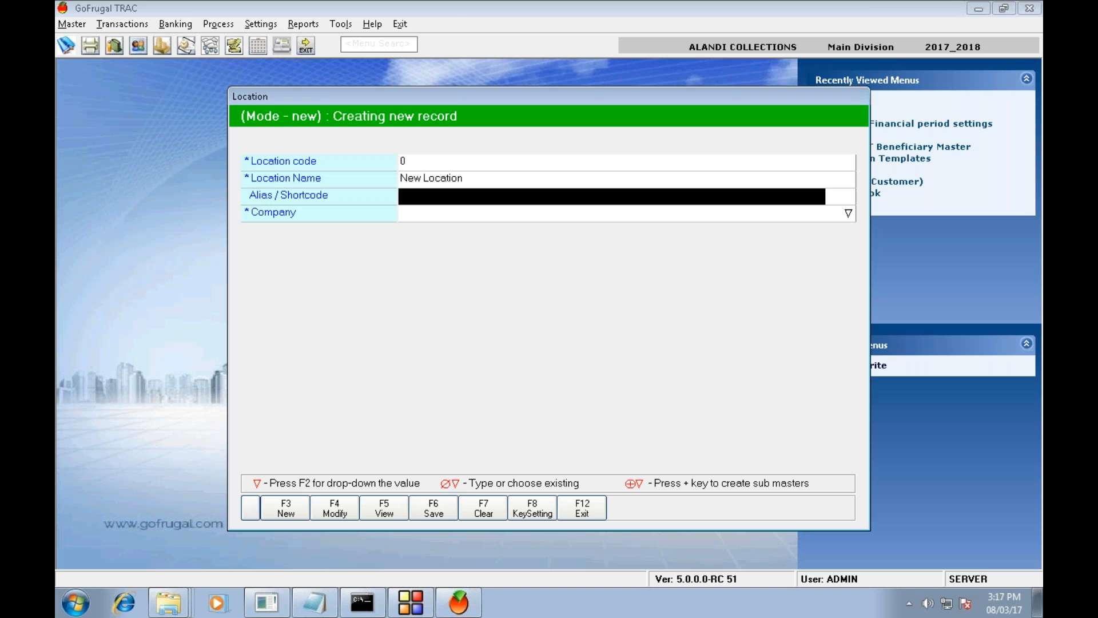
{"action": "key", "text": "Return"}
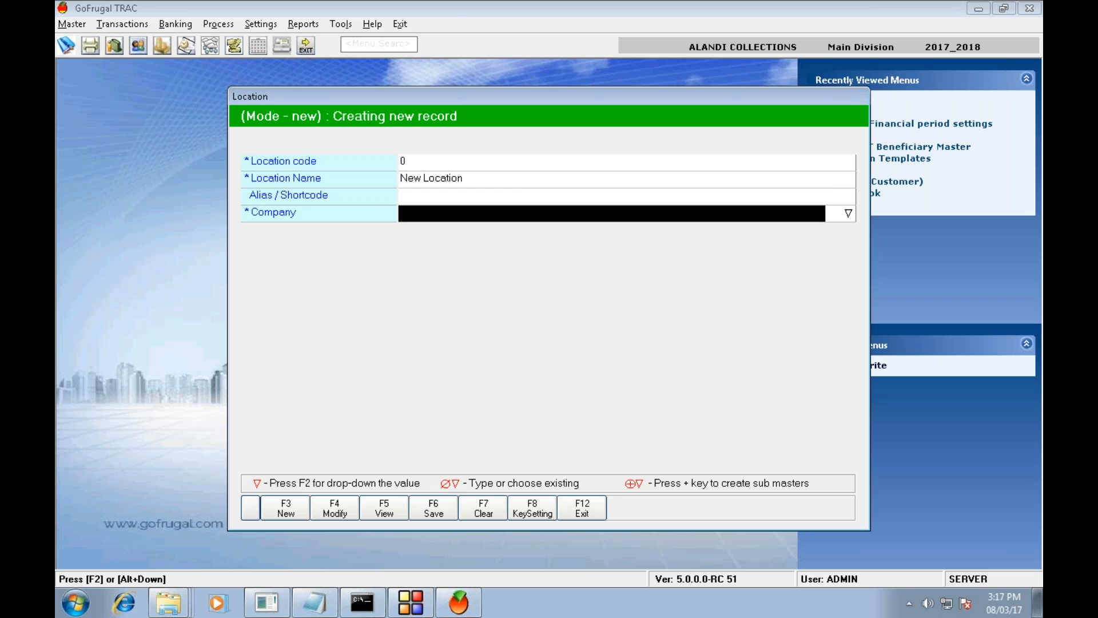
Step: Assign New Location to COMPANY 5, save it, and check the list of saved locations
{"action": "key", "text": "F2"}
{"action": "key", "text": "Down"}
{"action": "key", "text": "Down"}
{"action": "key", "text": "Return"}
{"action": "key", "text": "F6"}
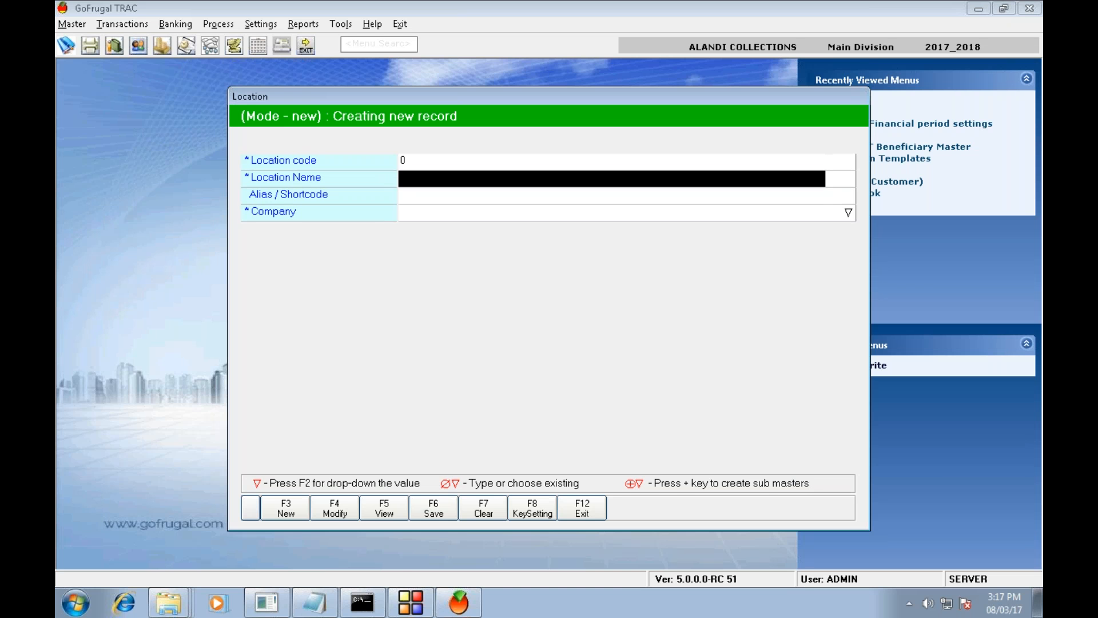
{"action": "left_click", "coordinate": [391, 510]}
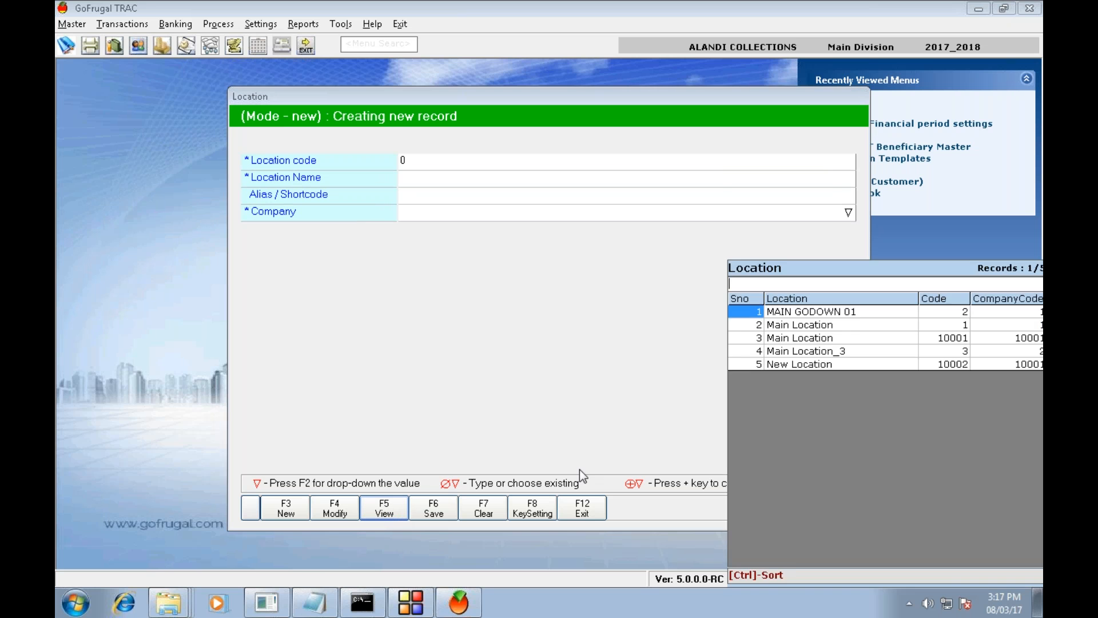
{"action": "key", "text": "Escape"}
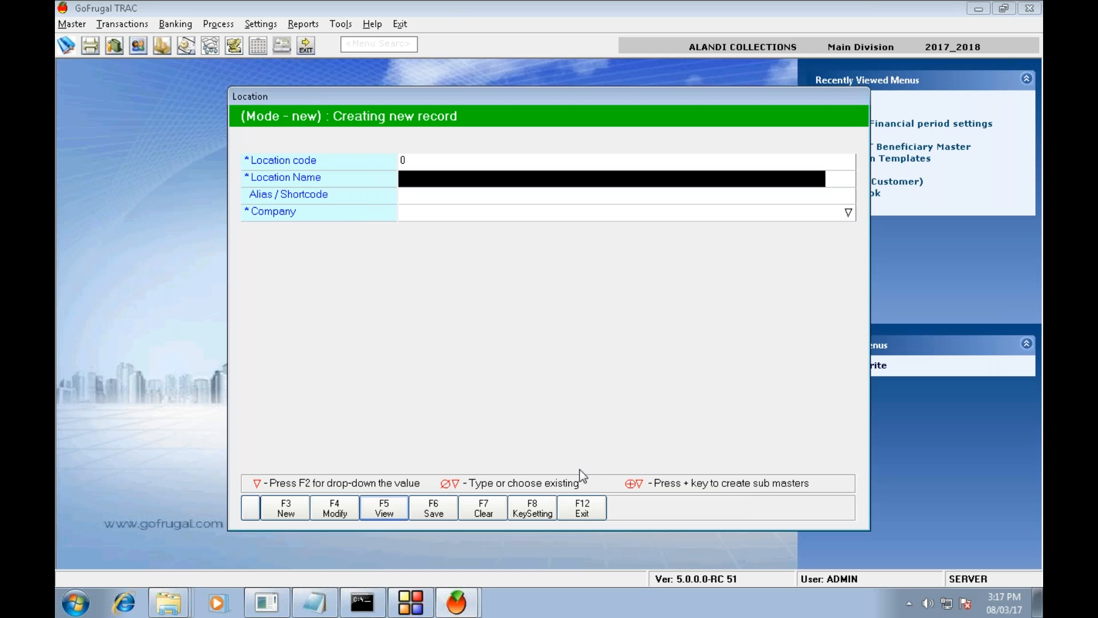
Step: Create another location named New Localtion for COMPANY 5, save it and close the Location master
{"action": "type", "text": "New Localtion"}
{"action": "key", "text": "Return"}
{"action": "key", "text": "Return"}
{"action": "key", "text": "F2"}
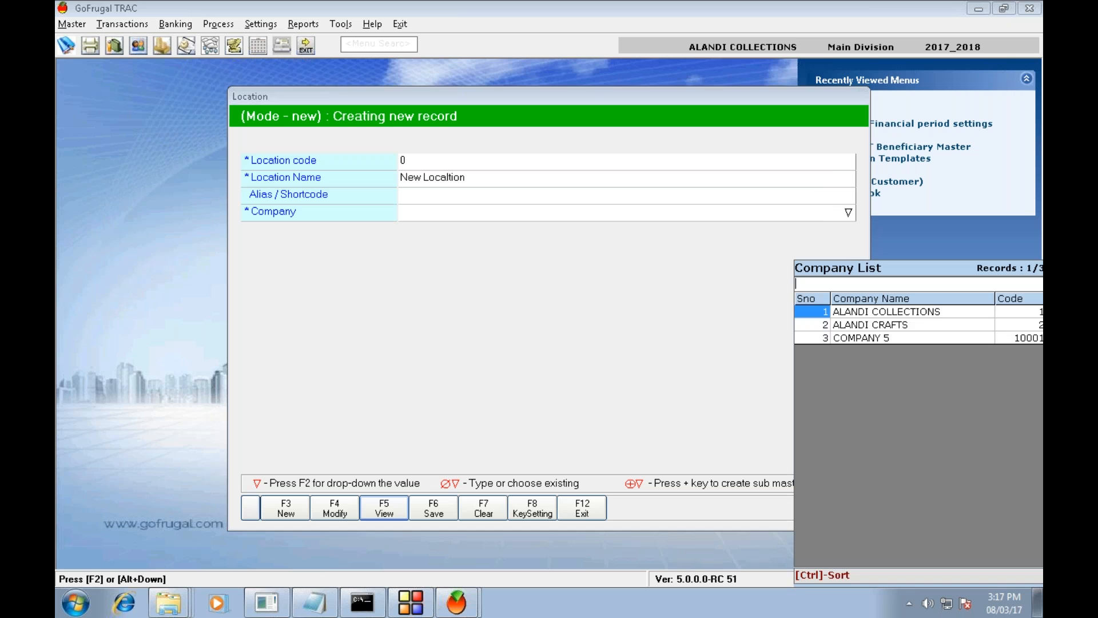
{"action": "key", "text": "Down"}
{"action": "key", "text": "Down"}
{"action": "key", "text": "Return"}
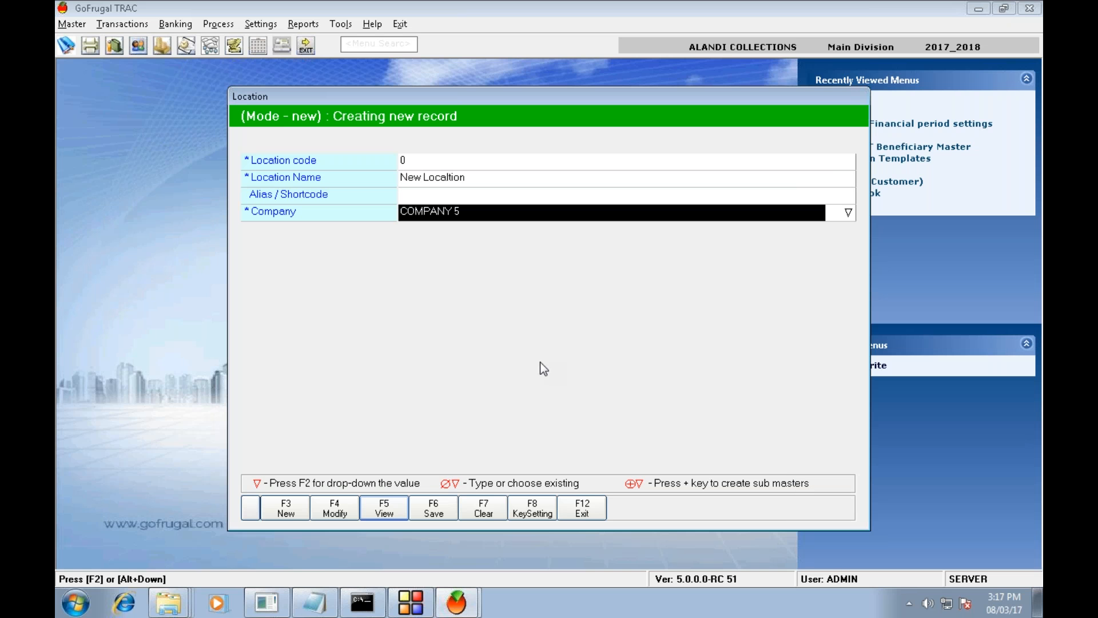
{"action": "left_click", "coordinate": [440, 503]}
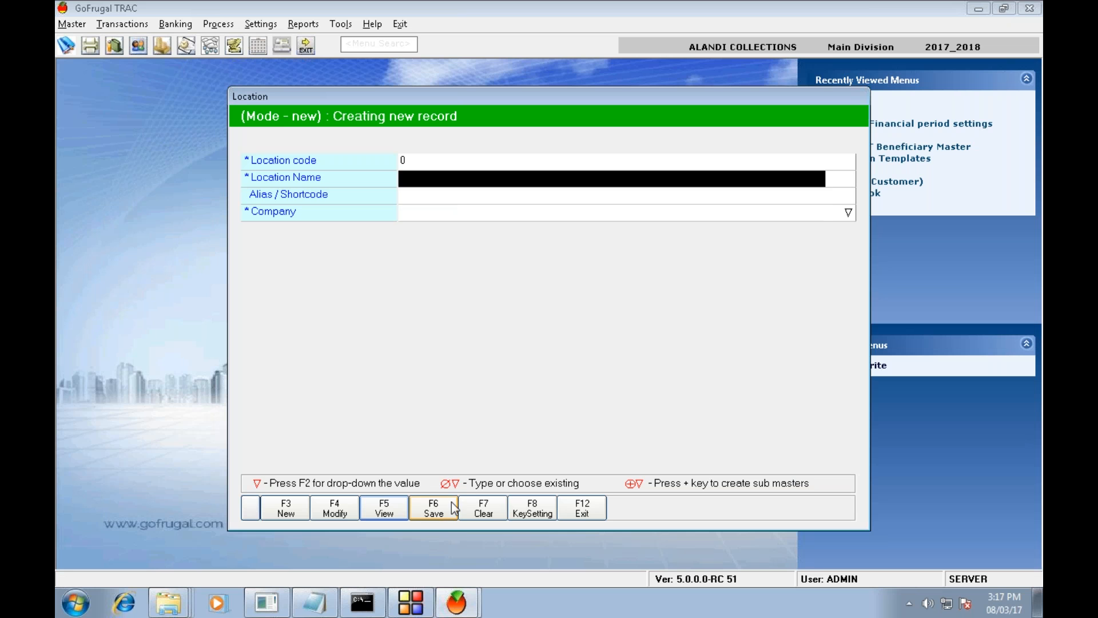
{"action": "left_click", "coordinate": [598, 507]}
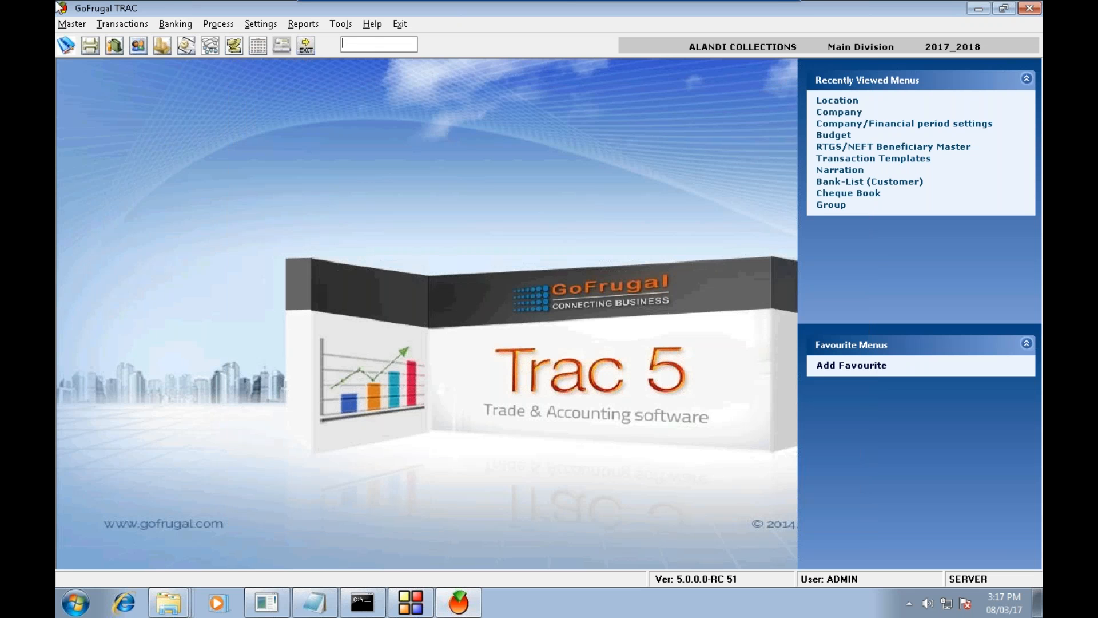
Step: Open the Division Master to view its new-record fields and close it without creating a division
{"action": "left_click", "coordinate": [71, 24]}
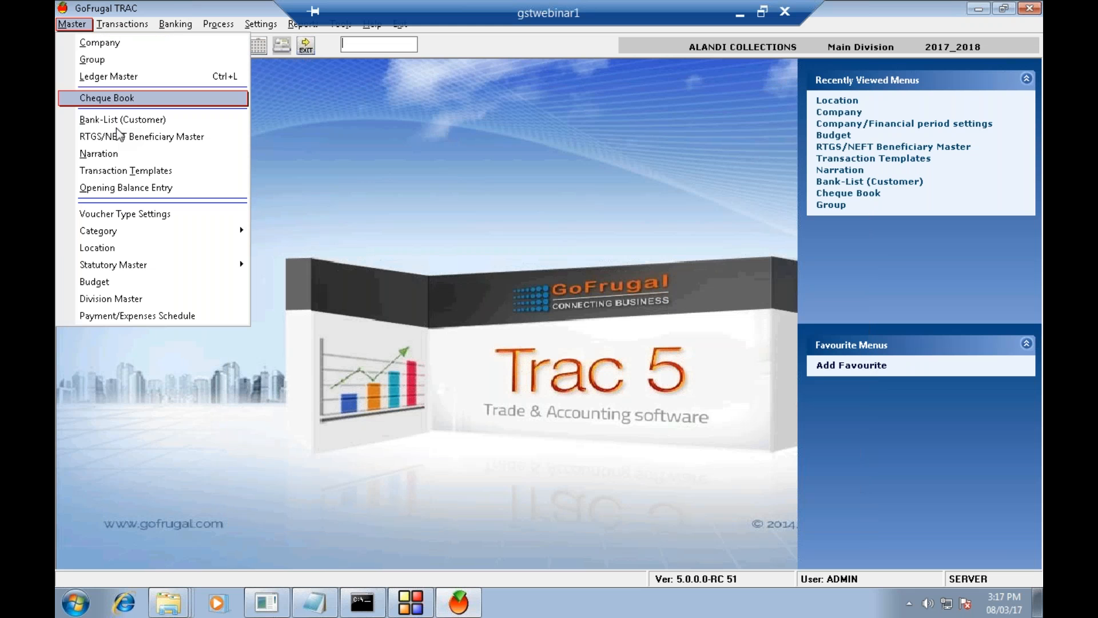
{"action": "left_click", "coordinate": [132, 298]}
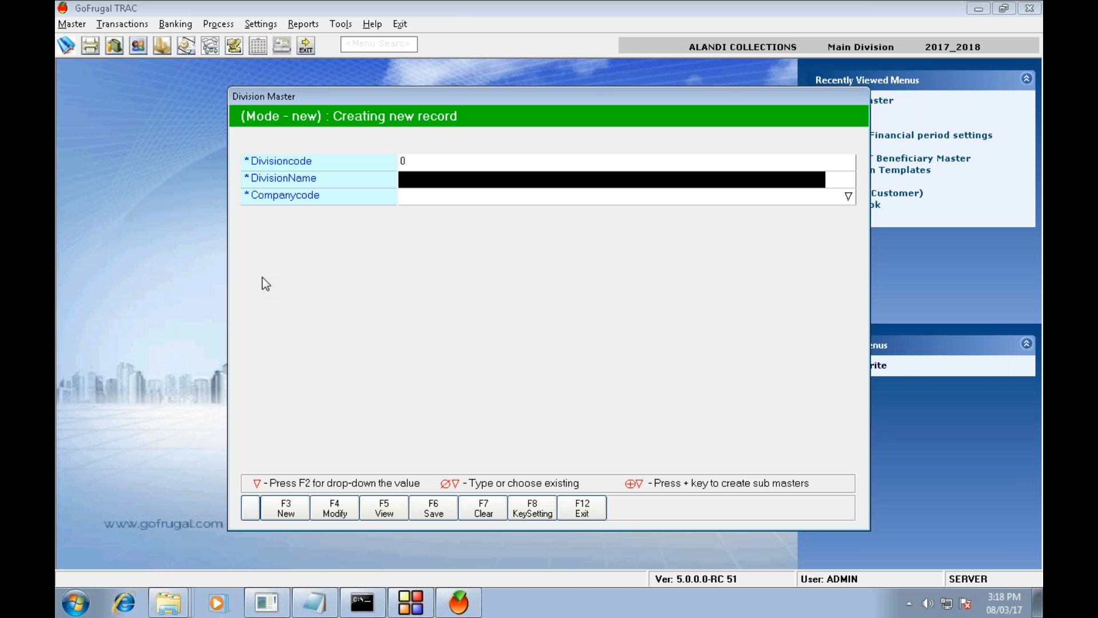
{"action": "left_click", "coordinate": [587, 511]}
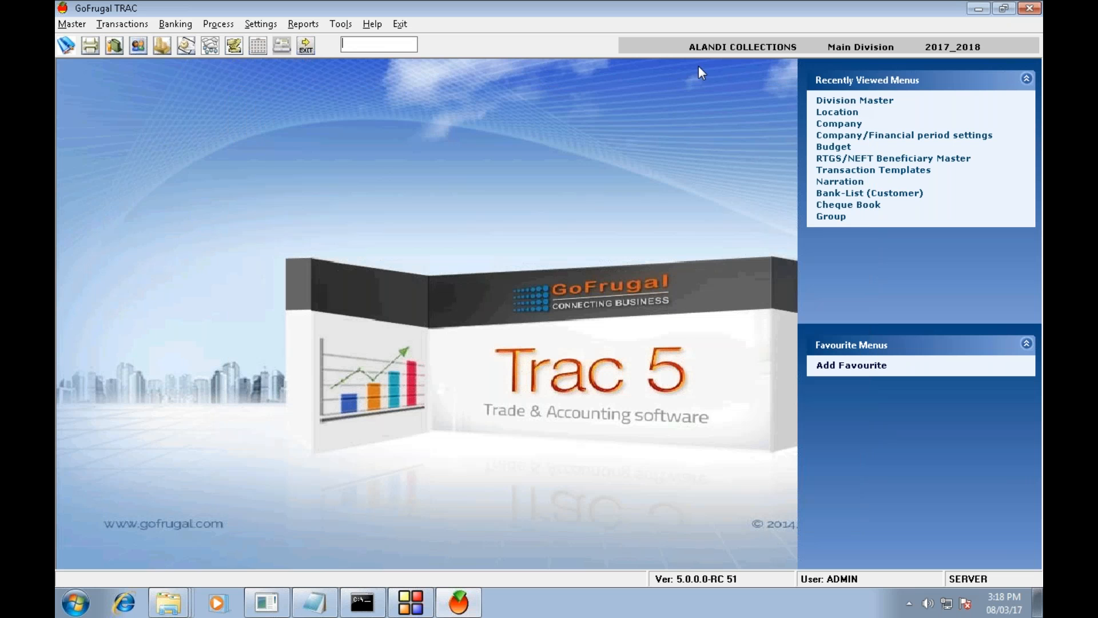
Step: Reopen the company selection list, highlight COMPANY 5 and ALANDI CRAFTS in turn, and cancel without switching
{"action": "double_click", "coordinate": [740, 52]}
{"action": "left_click", "coordinate": [341, 187]}
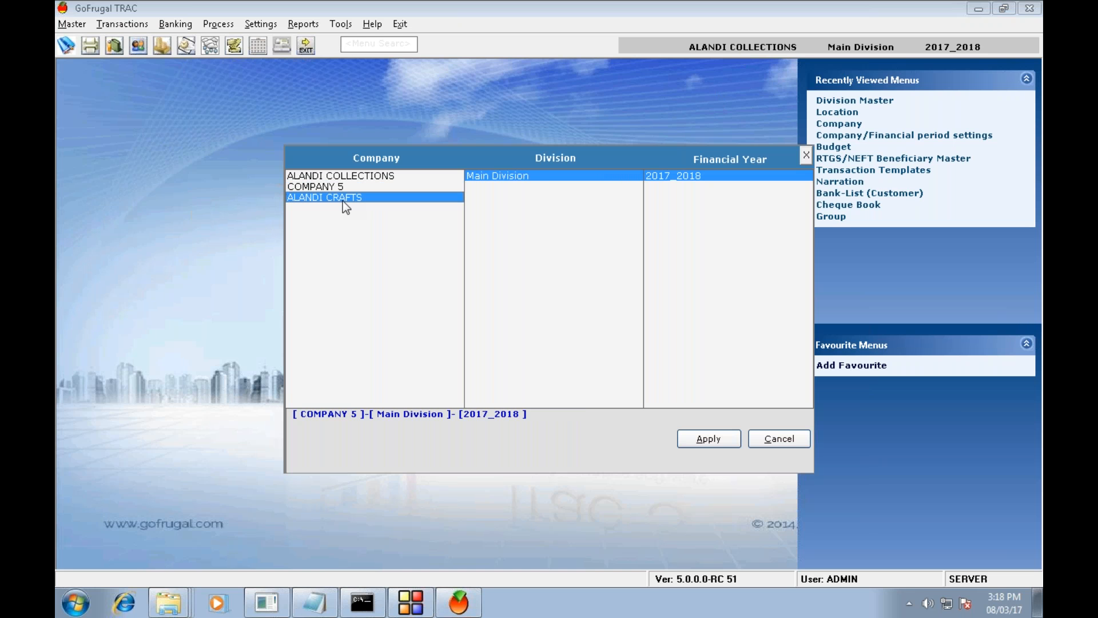
{"action": "left_click", "coordinate": [343, 200]}
{"action": "left_click", "coordinate": [779, 438]}
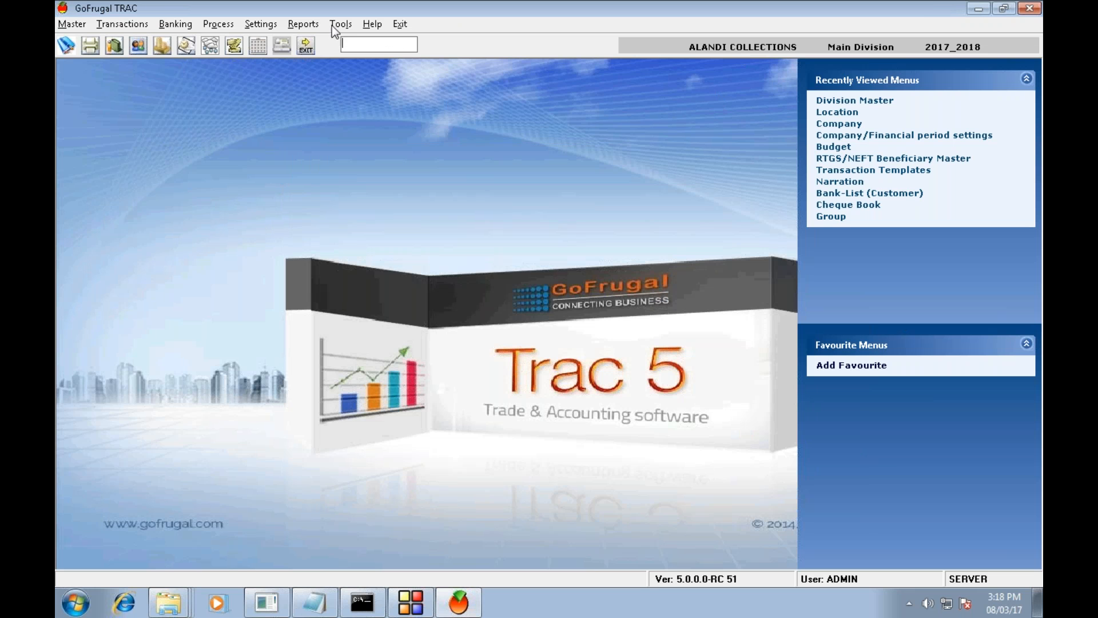
Step: Open the Balance Sheet report for ALANDI COLLECTIONS
{"action": "left_click", "coordinate": [71, 24]}
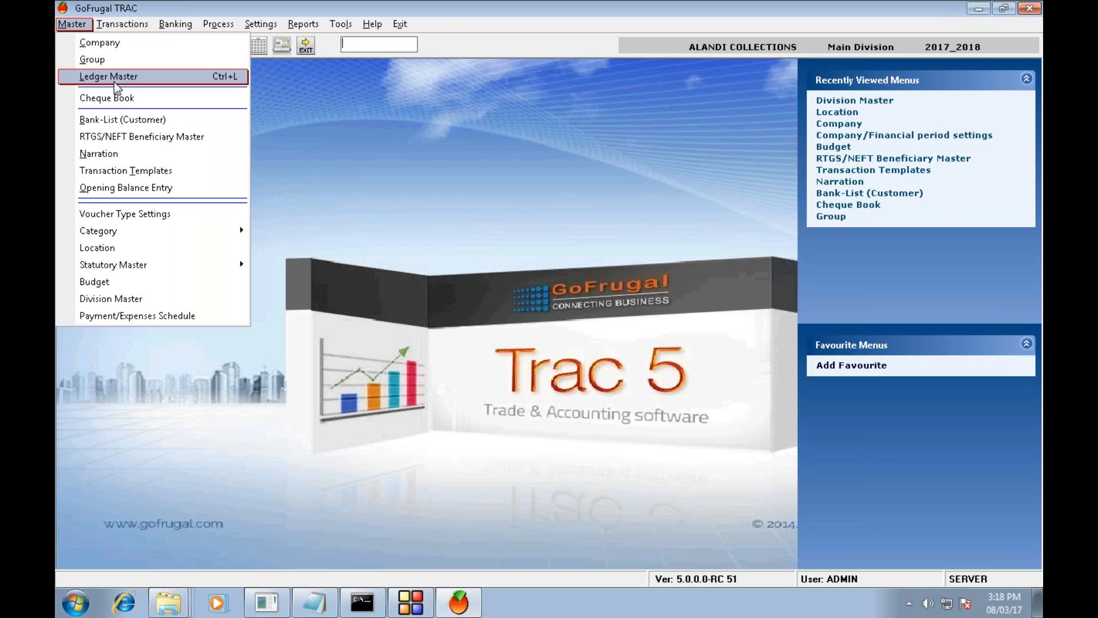
{"action": "left_click", "coordinate": [414, 99]}
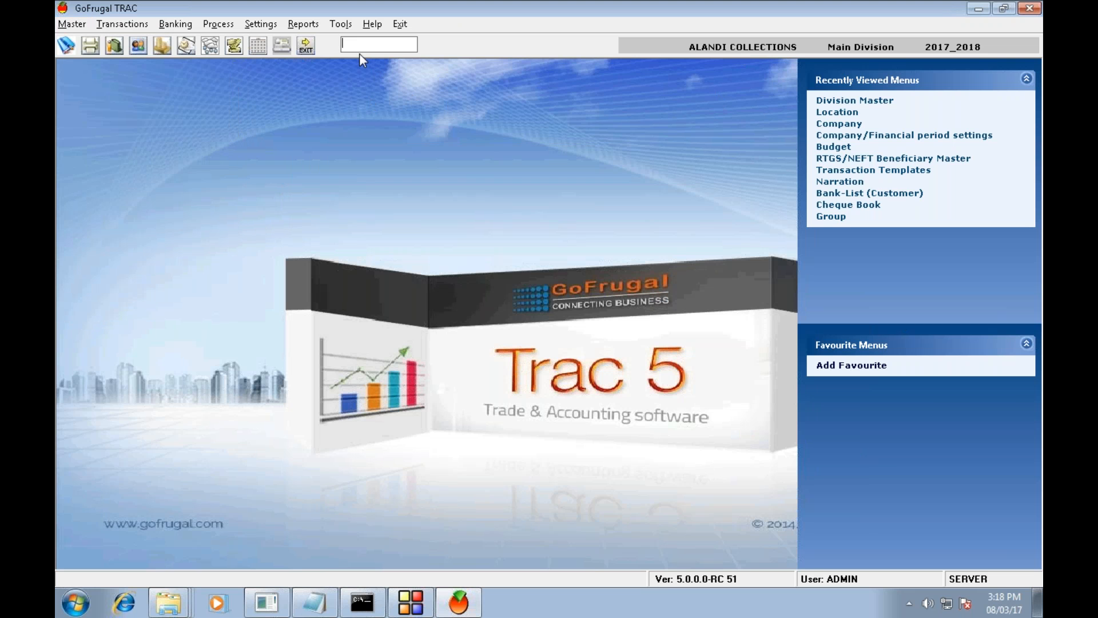
{"action": "left_click", "coordinate": [303, 24]}
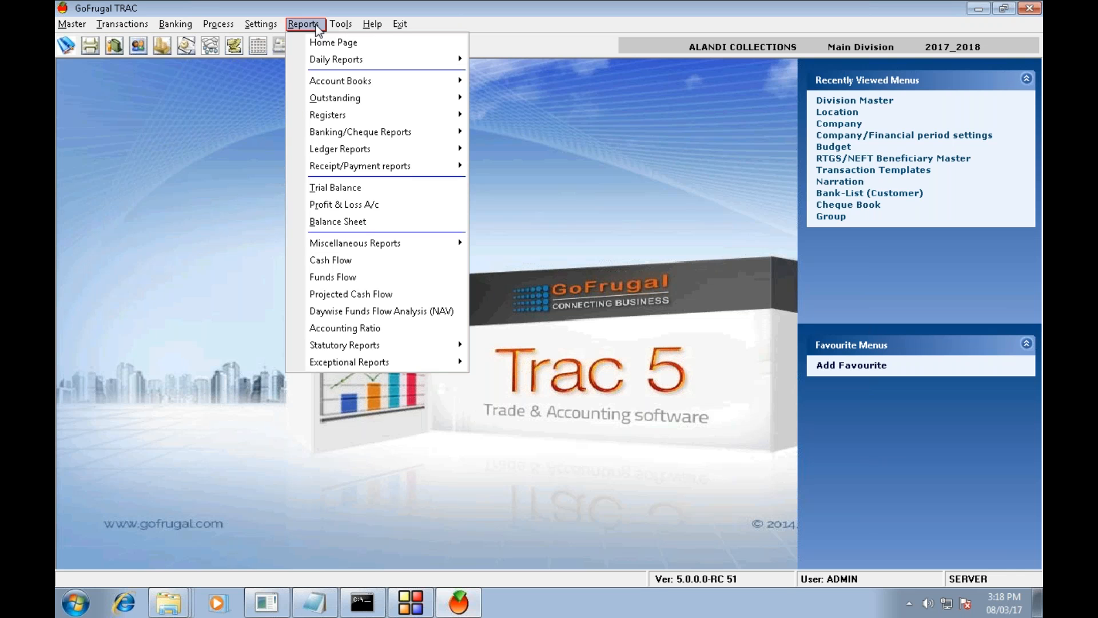
{"action": "left_click", "coordinate": [380, 222]}
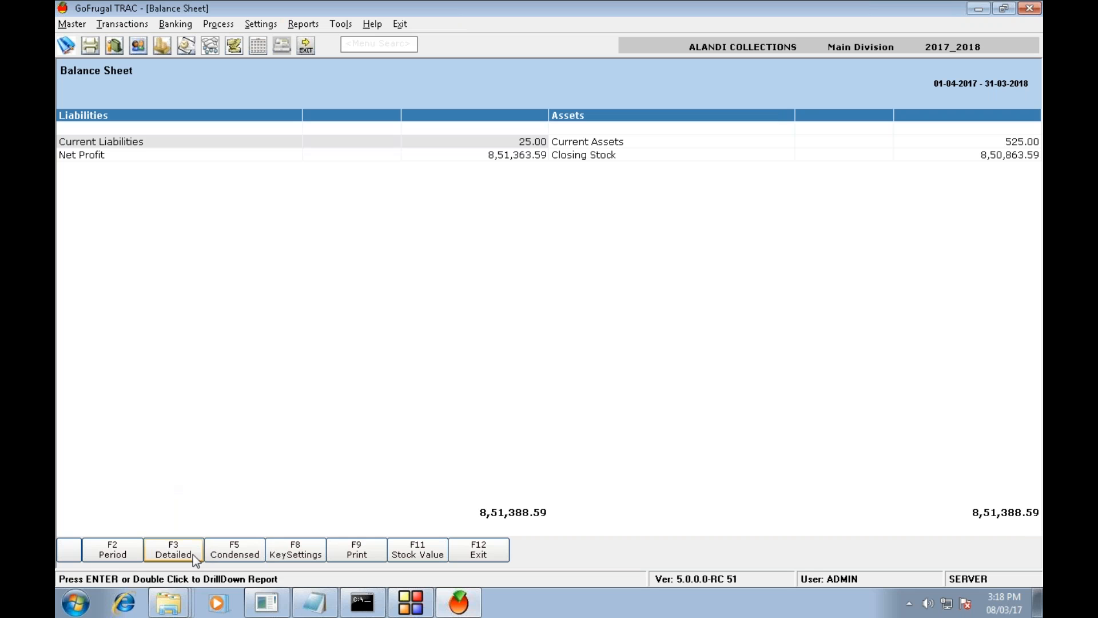
Step: Show the Balance Sheet in detailed form and close the report
{"action": "left_click", "coordinate": [190, 558]}
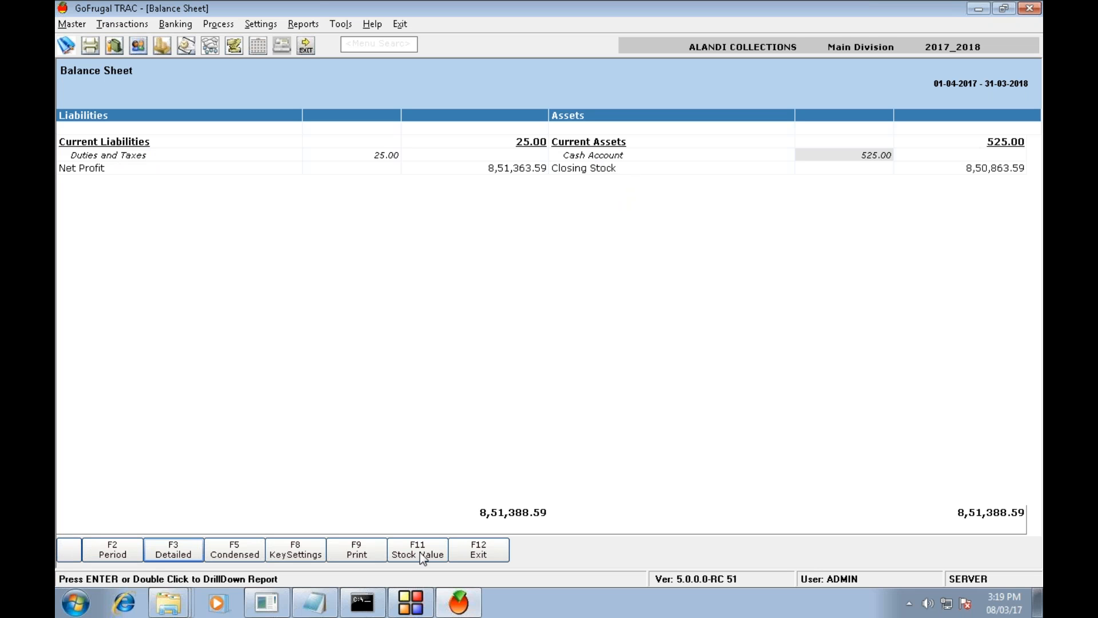
{"action": "left_click", "coordinate": [479, 550]}
Step: Start a new record in the Group master and set its parent group to Customers
{"action": "left_click", "coordinate": [72, 23]}
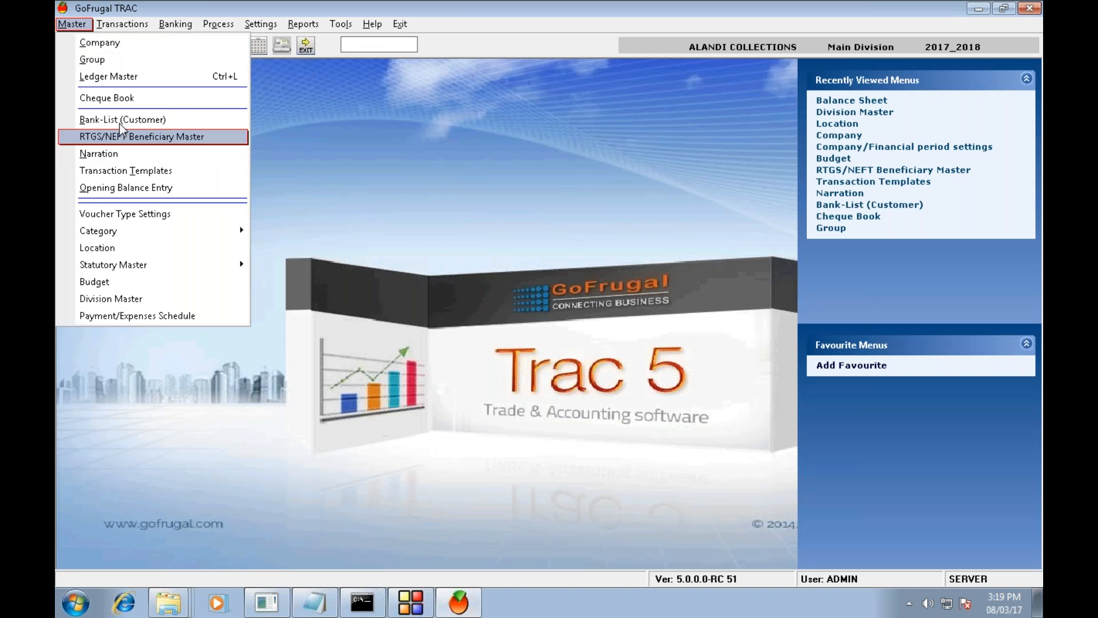
{"action": "left_click", "coordinate": [134, 59]}
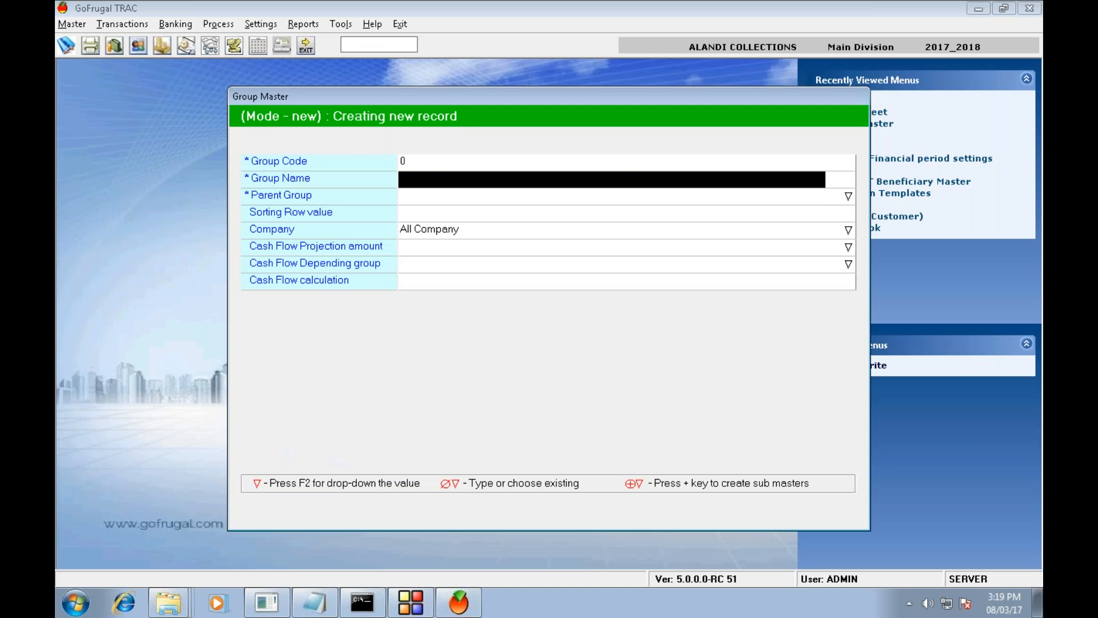
{"action": "key", "text": "F2"}
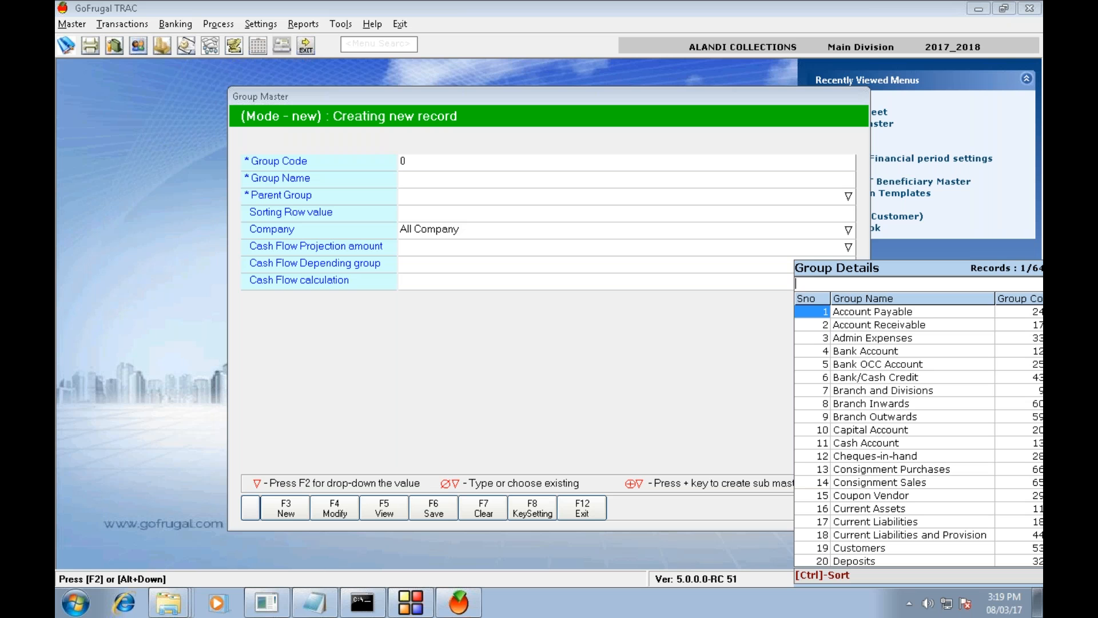
{"action": "type", "text": "c"}
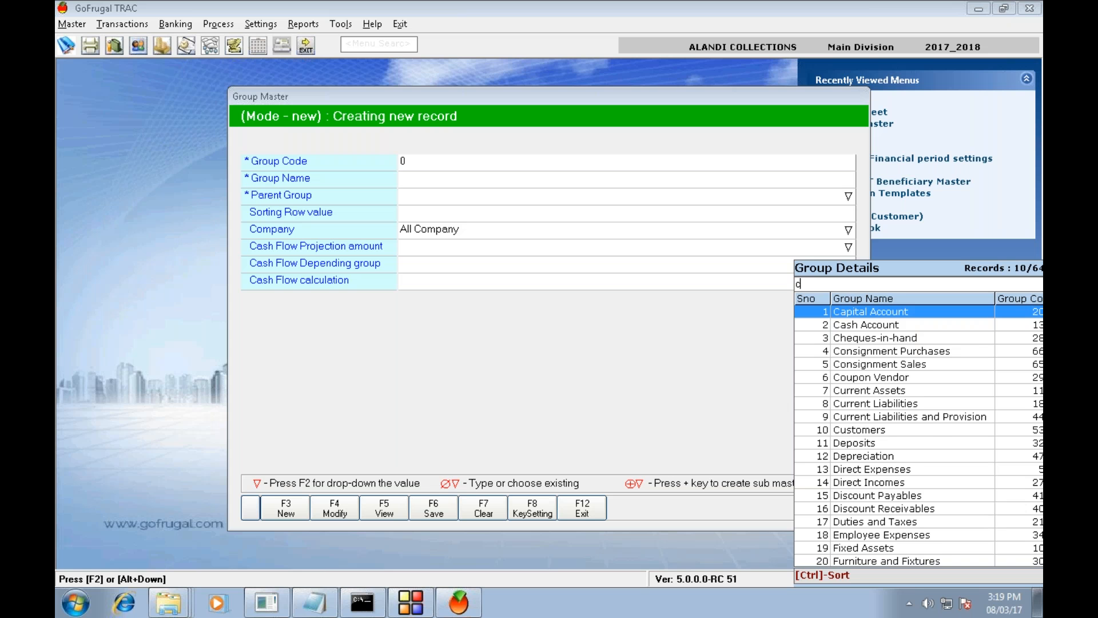
{"action": "type", "text": "us"}
{"action": "key", "text": "Return"}
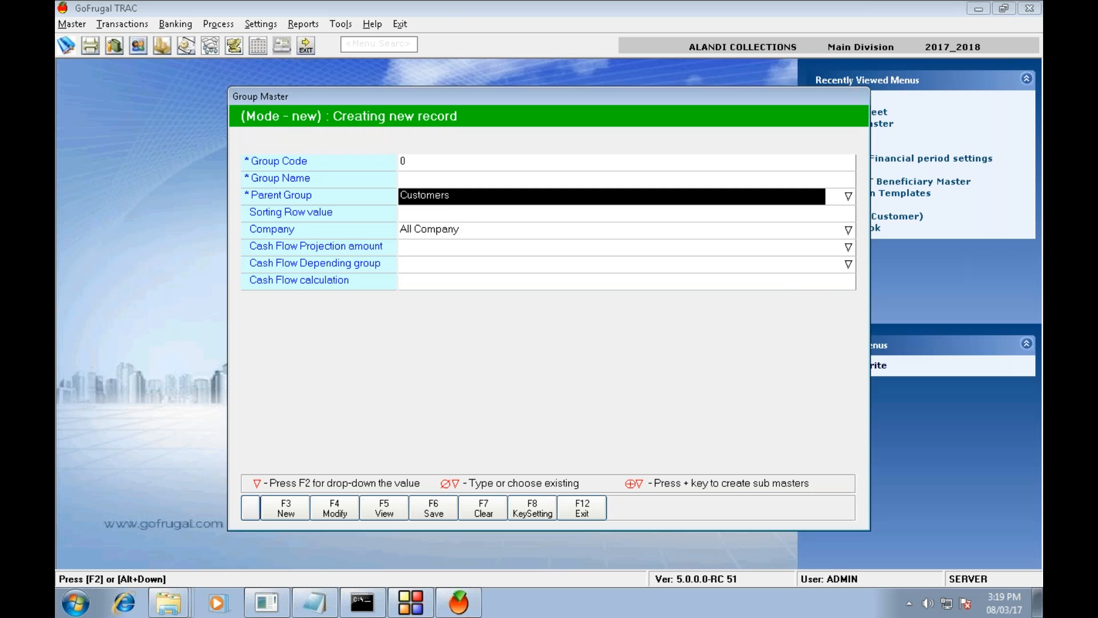
Step: Name the new group Separate Tracking, save it and close the Group master
{"action": "key", "text": "Up"}
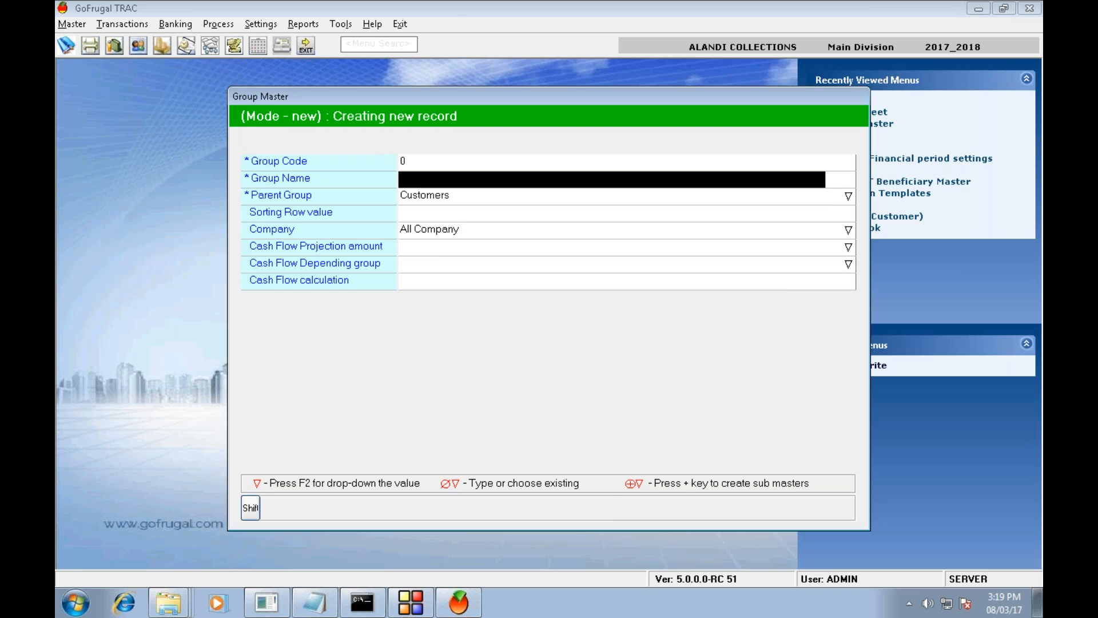
{"action": "type", "text": "Separate "}
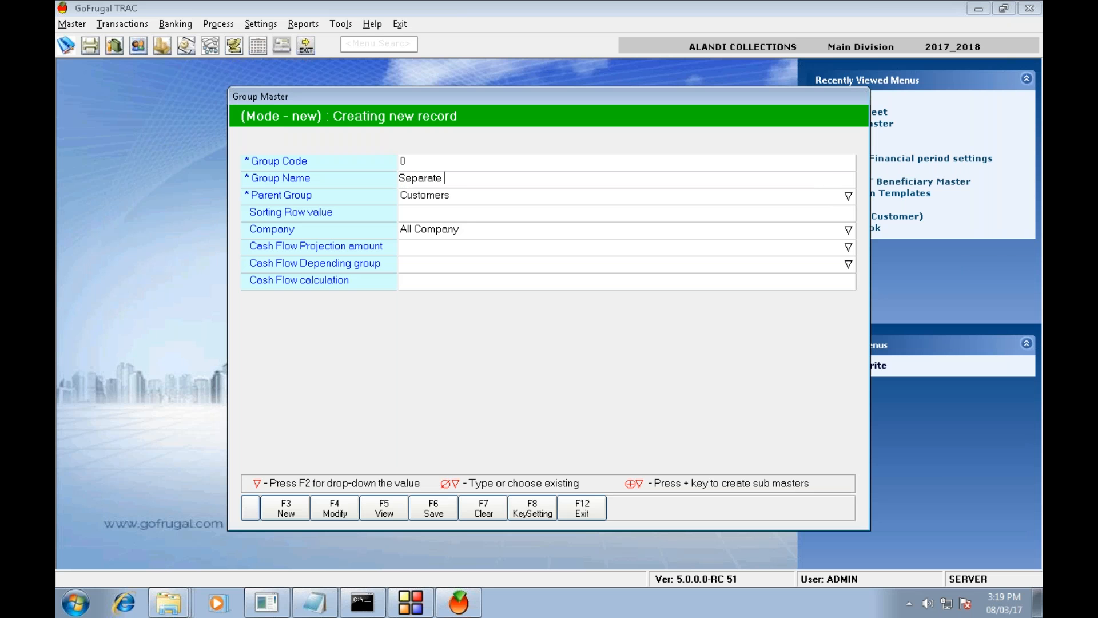
{"action": "type", "text": "Tracking"}
{"action": "key", "text": "Return"}
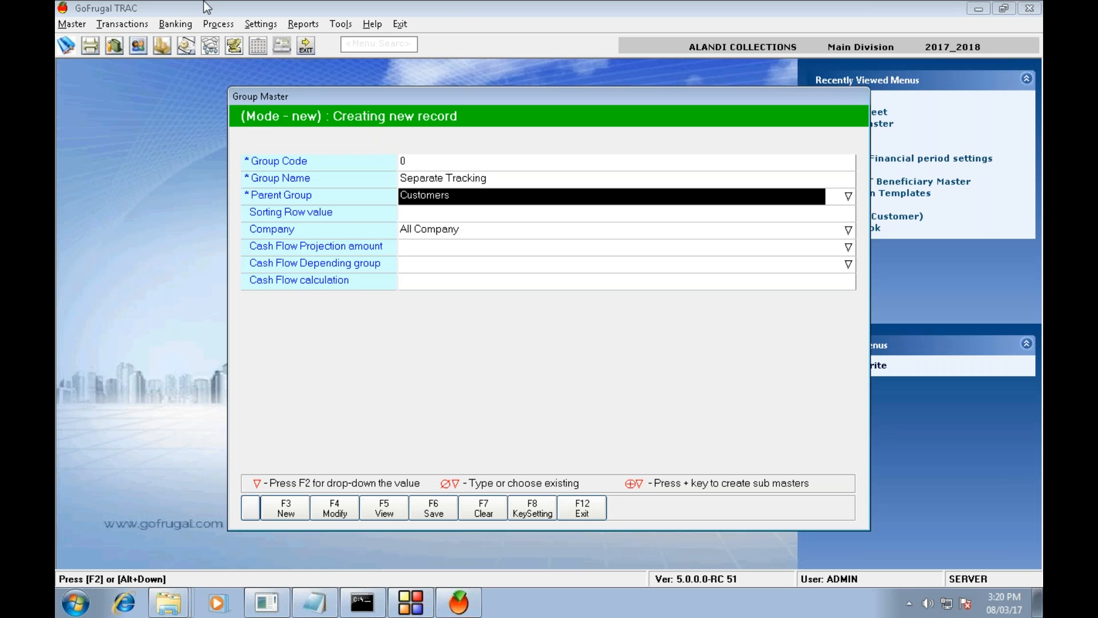
{"action": "left_click", "coordinate": [440, 504]}
{"action": "left_click", "coordinate": [603, 515]}
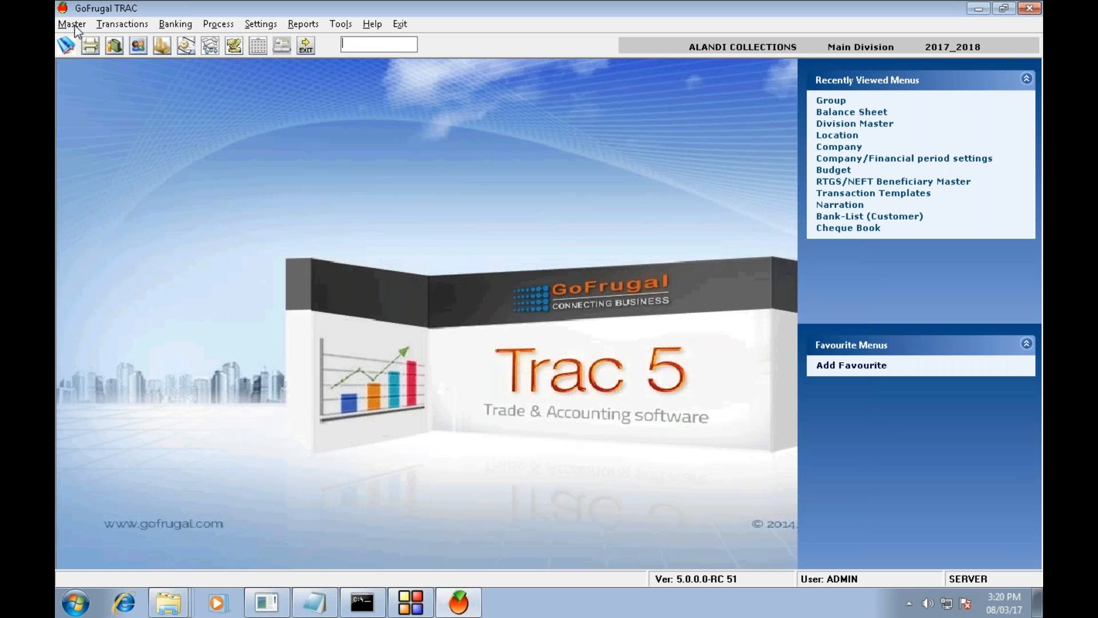
Step: Open the Ledger Master, browse the existing ledgers and view one from the Customers group
{"action": "left_click", "coordinate": [73, 25]}
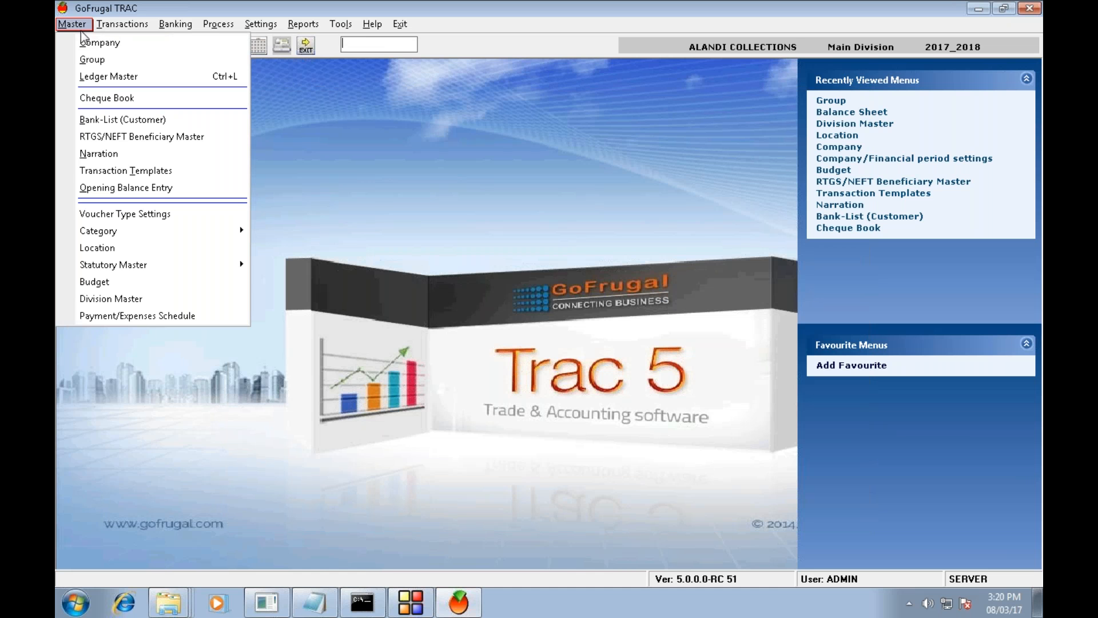
{"action": "left_click", "coordinate": [102, 77]}
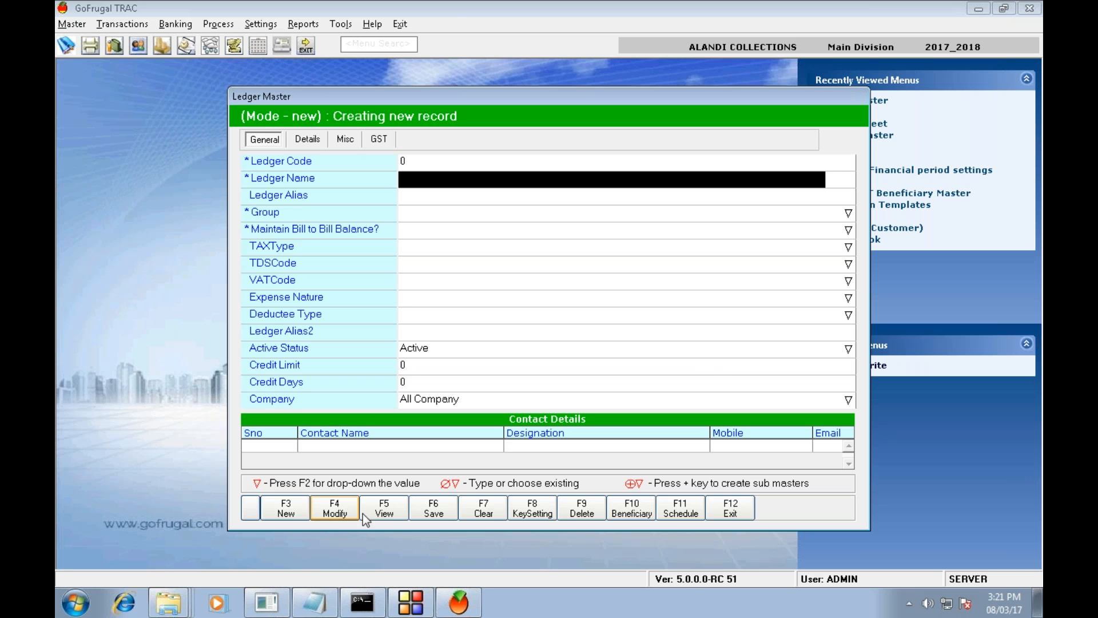
{"action": "left_click", "coordinate": [385, 513]}
{"action": "key", "text": "Down"}
{"action": "key", "text": "Down"}
{"action": "key", "text": "Down"}
{"action": "key", "text": "Down"}
{"action": "key", "text": "Down"}
{"action": "key", "text": "Down"}
{"action": "key", "text": "Down"}
{"action": "key", "text": "Down"}
{"action": "key", "text": "Down"}
{"action": "key", "text": "Down"}
{"action": "key", "text": "Down"}
{"action": "key", "text": "Down"}
{"action": "key", "text": "Down"}
{"action": "key", "text": "Down"}
{"action": "key", "text": "Down"}
{"action": "key", "text": "Down"}
{"action": "key", "text": "Down"}
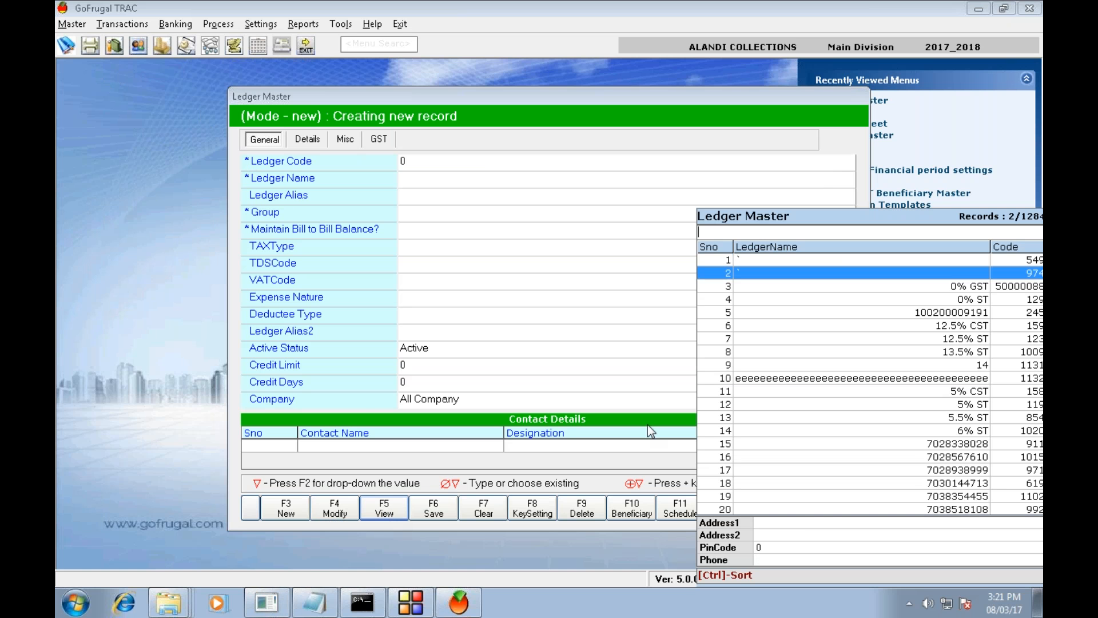
{"action": "key", "text": "Down"}
{"action": "key", "text": "Down"}
{"action": "key", "text": "Down"}
{"action": "key", "text": "Down"}
{"action": "key", "text": "Down"}
{"action": "key", "text": "Down"}
{"action": "key", "text": "Down"}
{"action": "key", "text": "Down"}
{"action": "key", "text": "Down"}
{"action": "key", "text": "Down"}
{"action": "key", "text": "Down"}
{"action": "key", "text": "Down"}
{"action": "key", "text": "Down"}
{"action": "key", "text": "Down"}
{"action": "key", "text": "Down"}
{"action": "key", "text": "Down"}
{"action": "key", "text": "Down"}
{"action": "key", "text": "Down"}
{"action": "key", "text": "Down"}
{"action": "key", "text": "Down"}
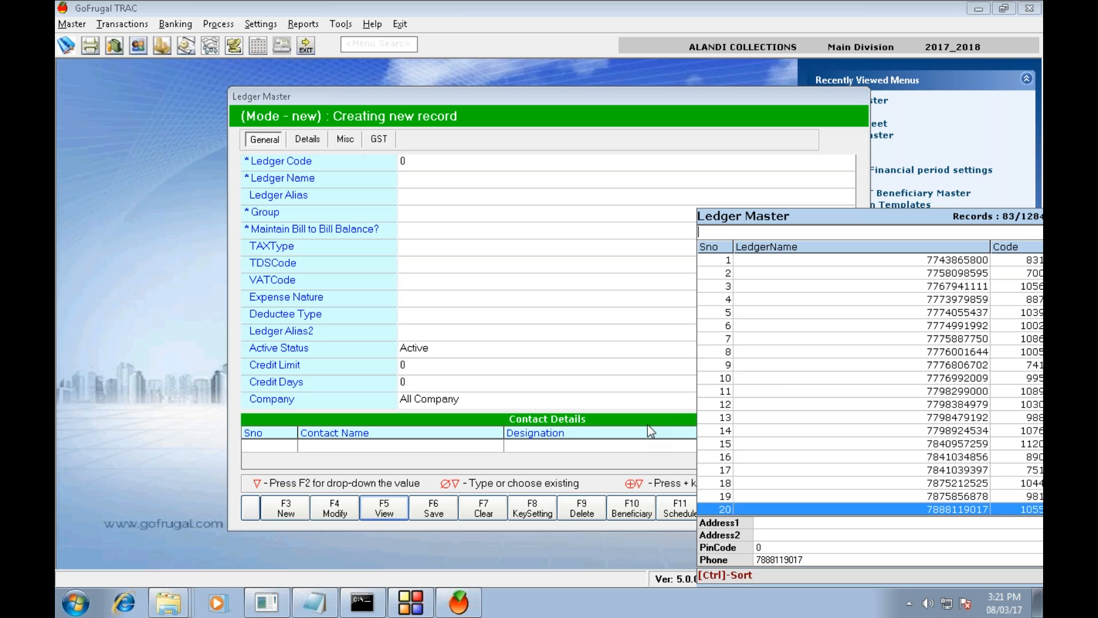
{"action": "key", "text": "Down"}
{"action": "key", "text": "Down"}
{"action": "key", "text": "Down"}
{"action": "key", "text": "Down"}
{"action": "key", "text": "Down"}
{"action": "key", "text": "Down"}
{"action": "key", "text": "Down"}
{"action": "key", "text": "Down"}
{"action": "key", "text": "Return"}
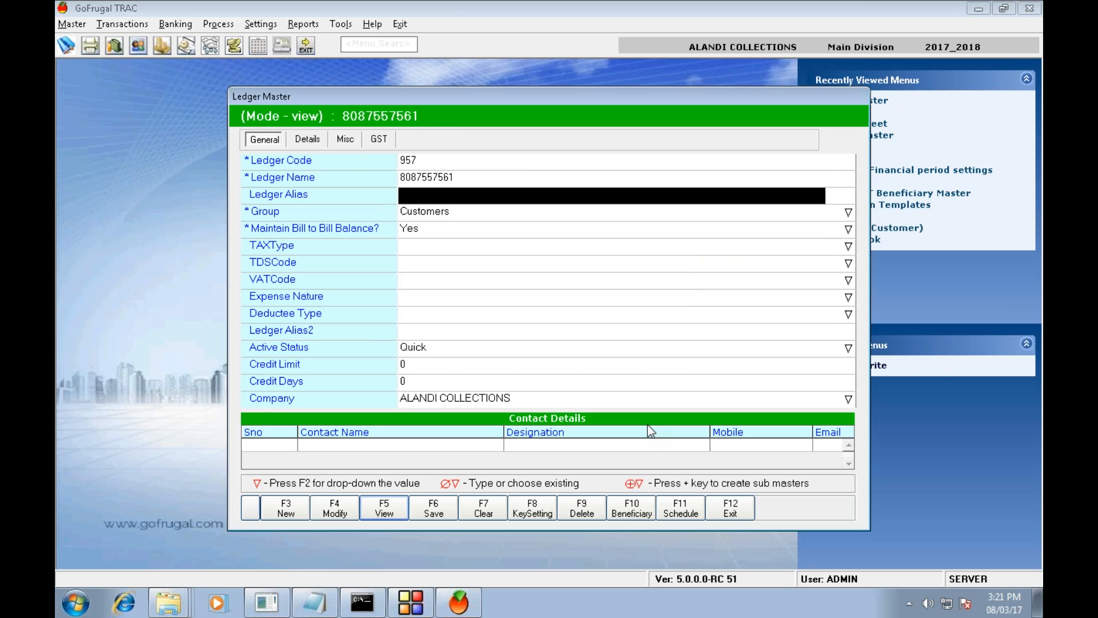
Step: Step through the viewed ledger's general fields and clear the form for a new record
{"action": "key", "text": "Return"}
{"action": "key", "text": "Return"}
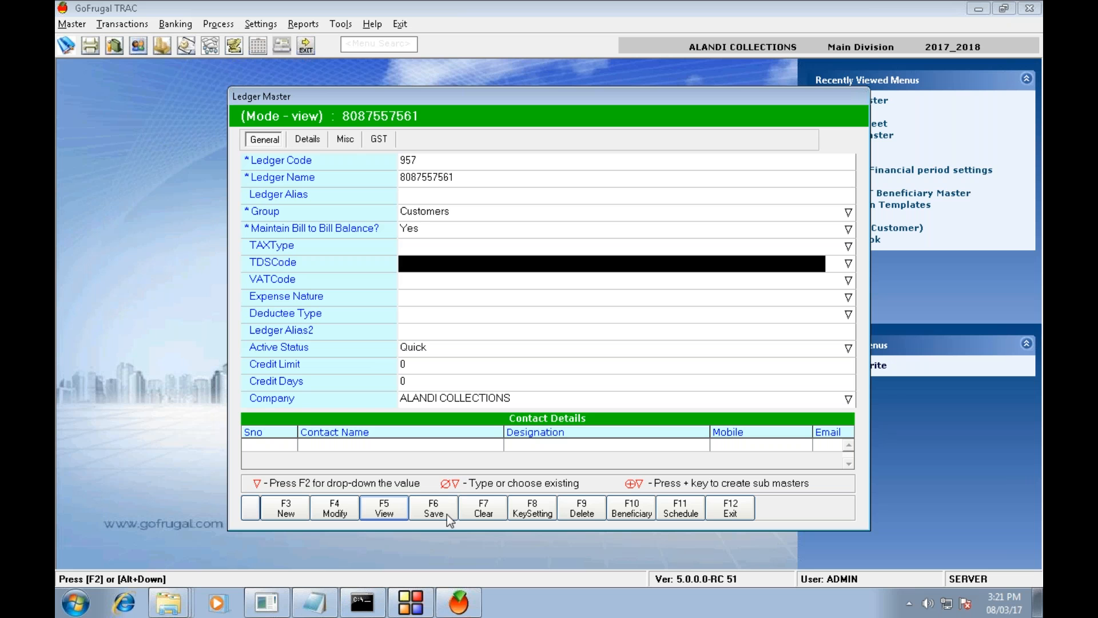
{"action": "left_click", "coordinate": [479, 507]}
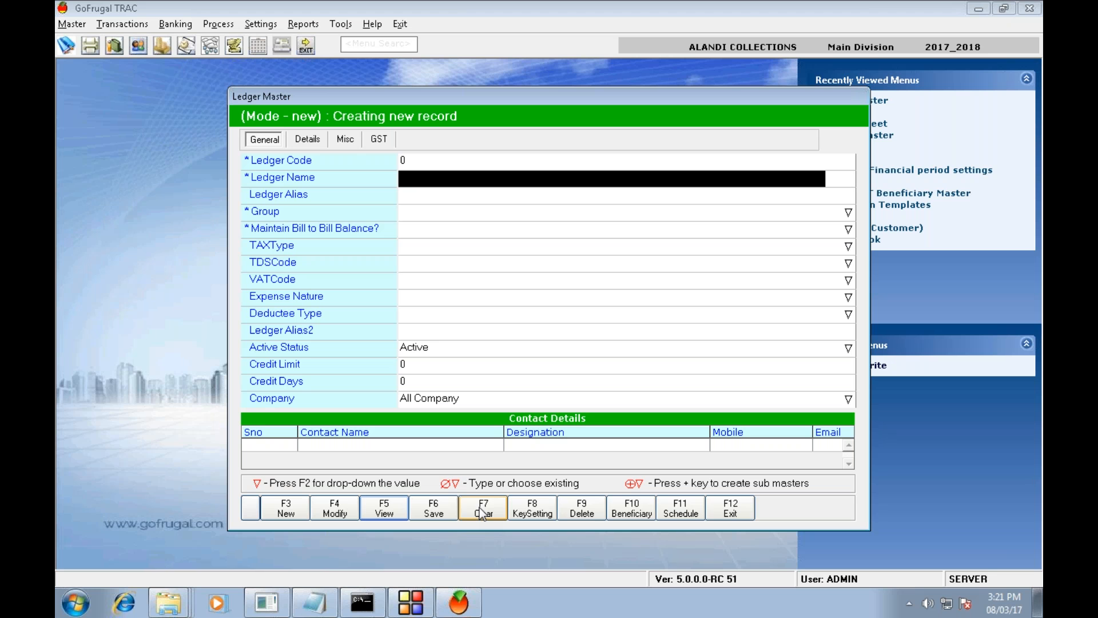
Step: Name the new ledger Customer Wbinar and open the group list for it
{"action": "key", "text": "shift"}
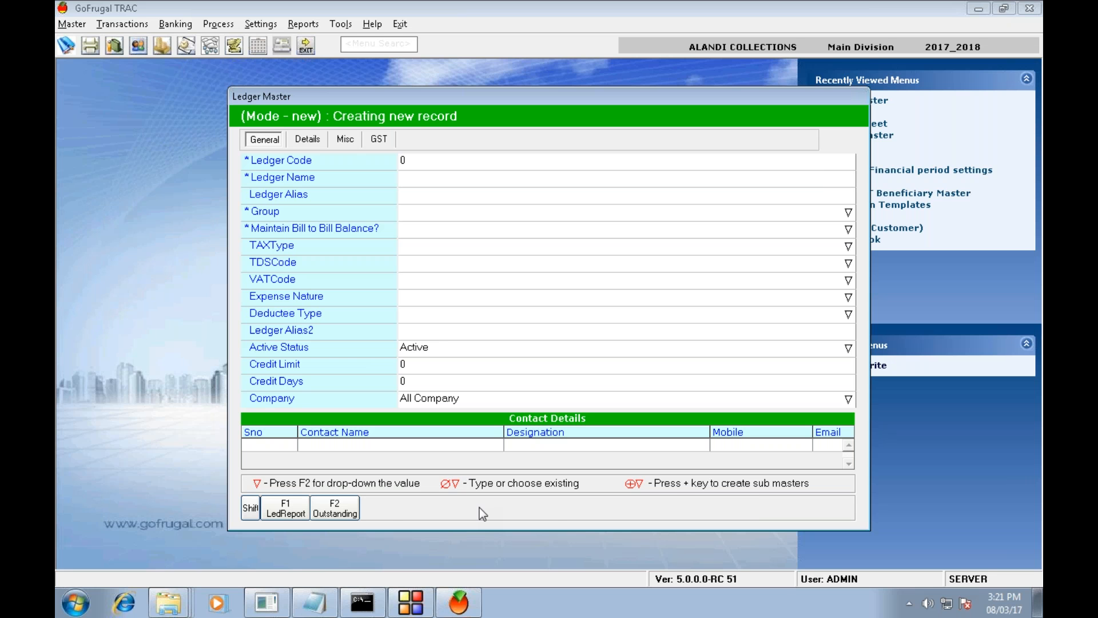
{"action": "type", "text": "Customer Wbinar"}
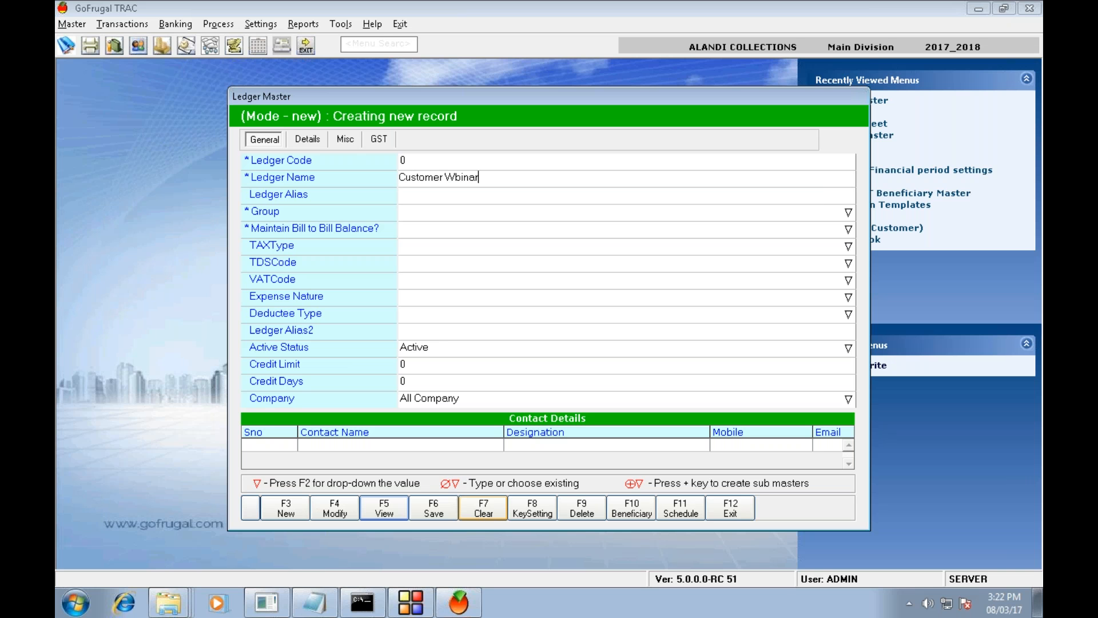
{"action": "key", "text": "Return"}
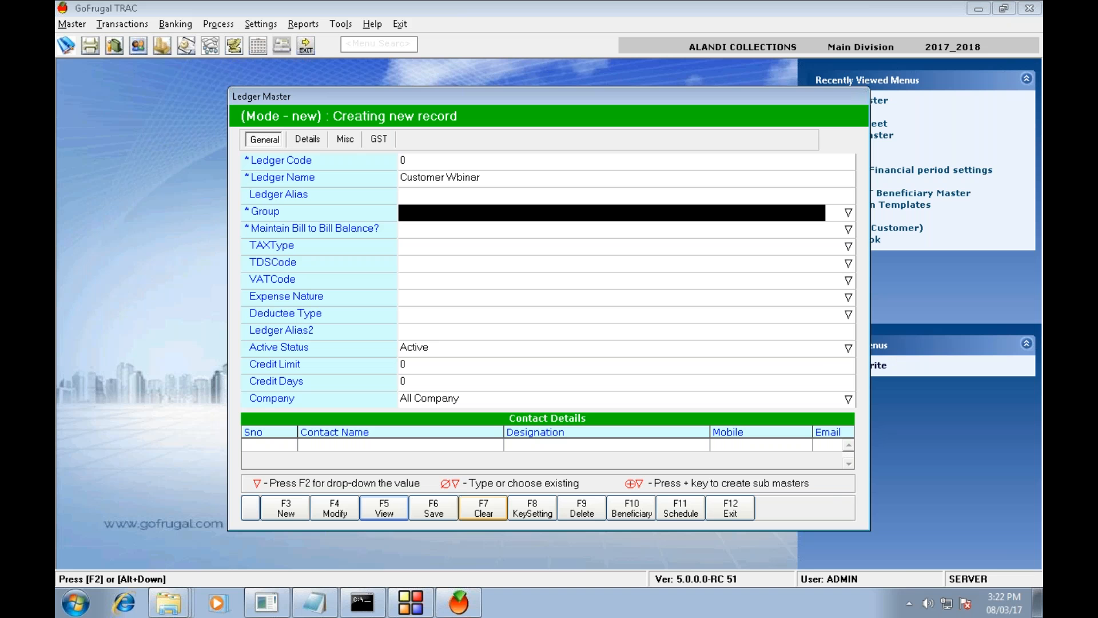
{"action": "key", "text": "F2"}
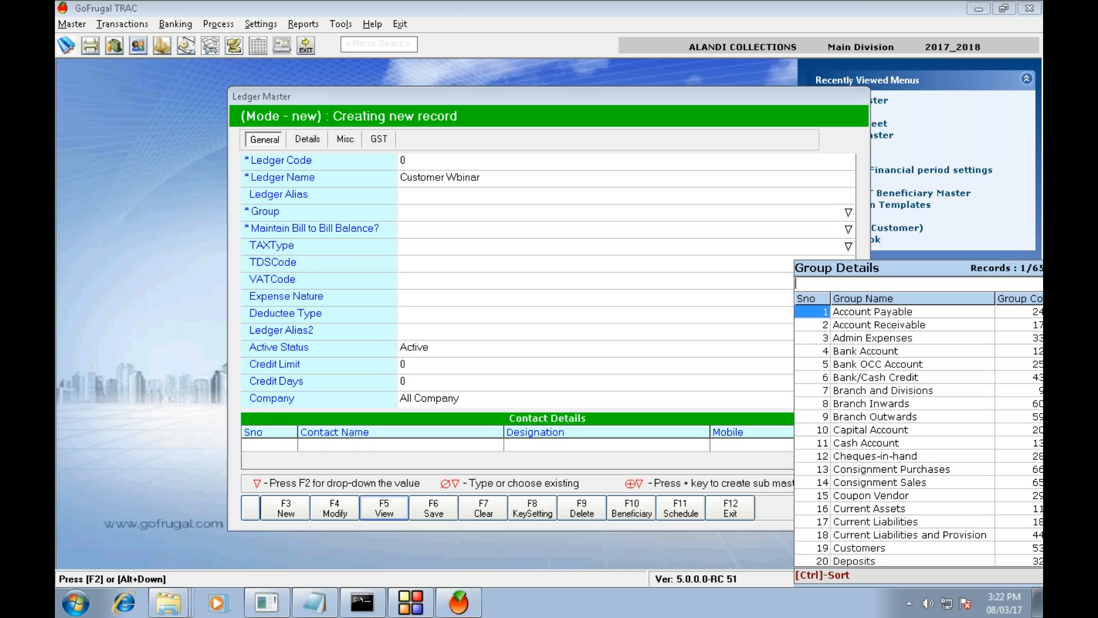
{"action": "type", "text": "cu"}
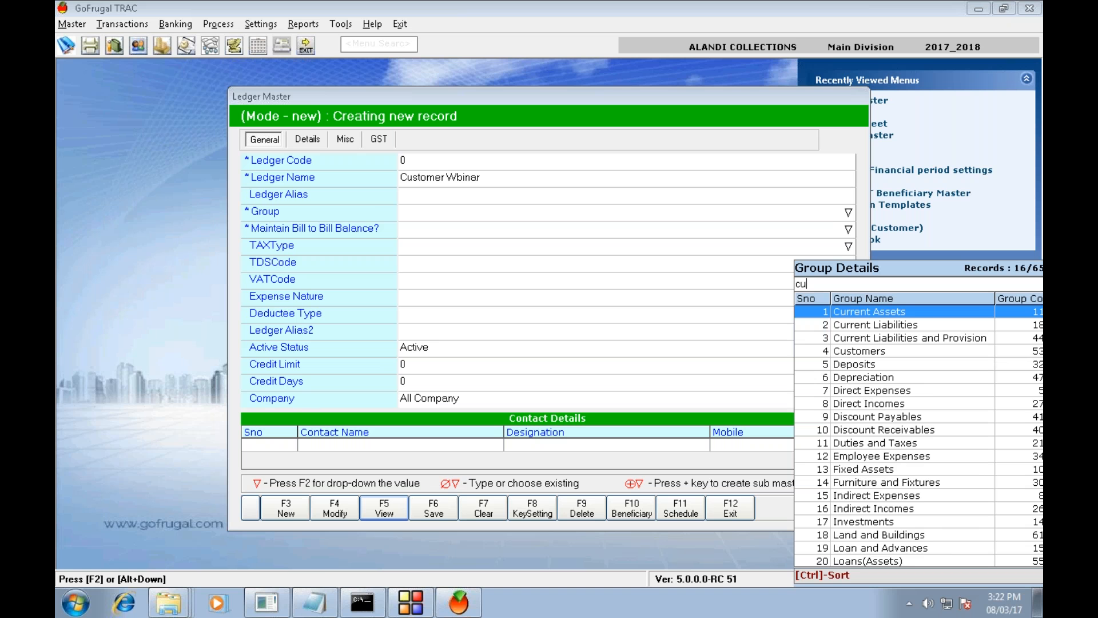
{"action": "type", "text": "stome"}
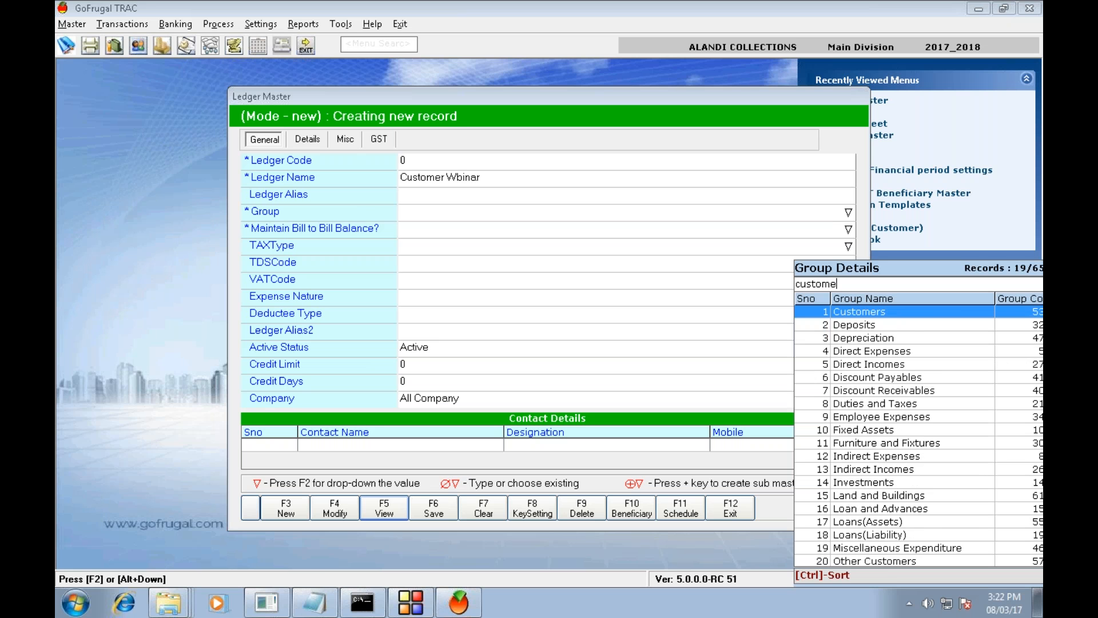
{"action": "key", "text": "BackSpace"}
{"action": "key", "text": "BackSpace"}
{"action": "key", "text": "BackSpace"}
{"action": "key", "text": "BackSpace"}
{"action": "key", "text": "BackSpace"}
{"action": "key", "text": "BackSpace"}
{"action": "key", "text": "BackSpace"}
Step: Assign the new ledger to the Separate Tracking group and accept Yes for maintaining bill to bill balance
{"action": "type", "text": "s"}
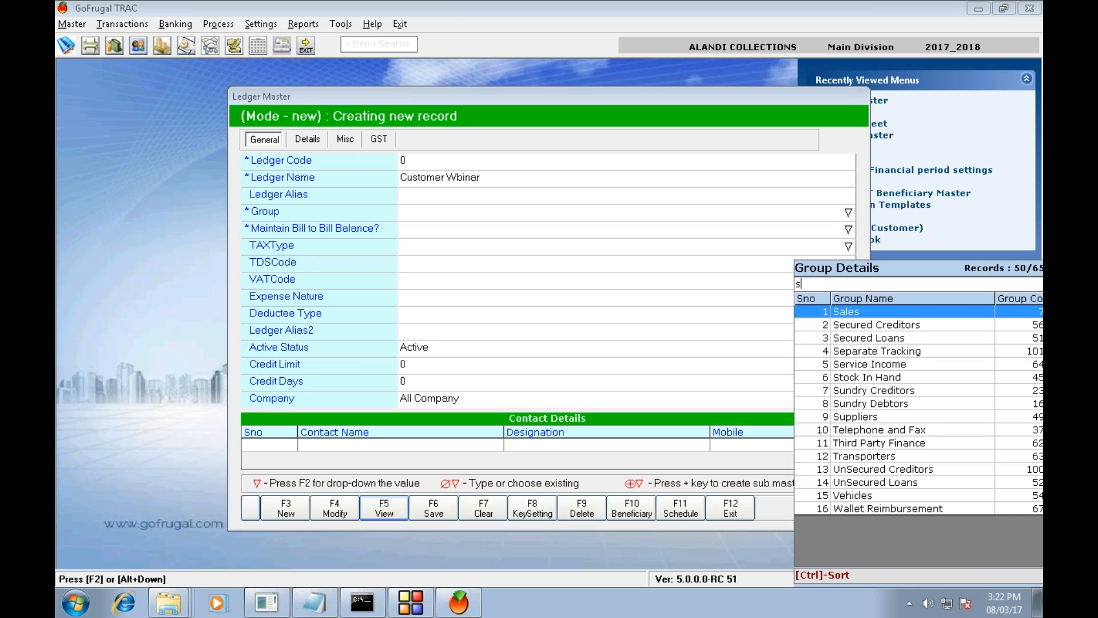
{"action": "type", "text": "p"}
{"action": "key", "text": "BackSpace"}
{"action": "type", "text": "epa"}
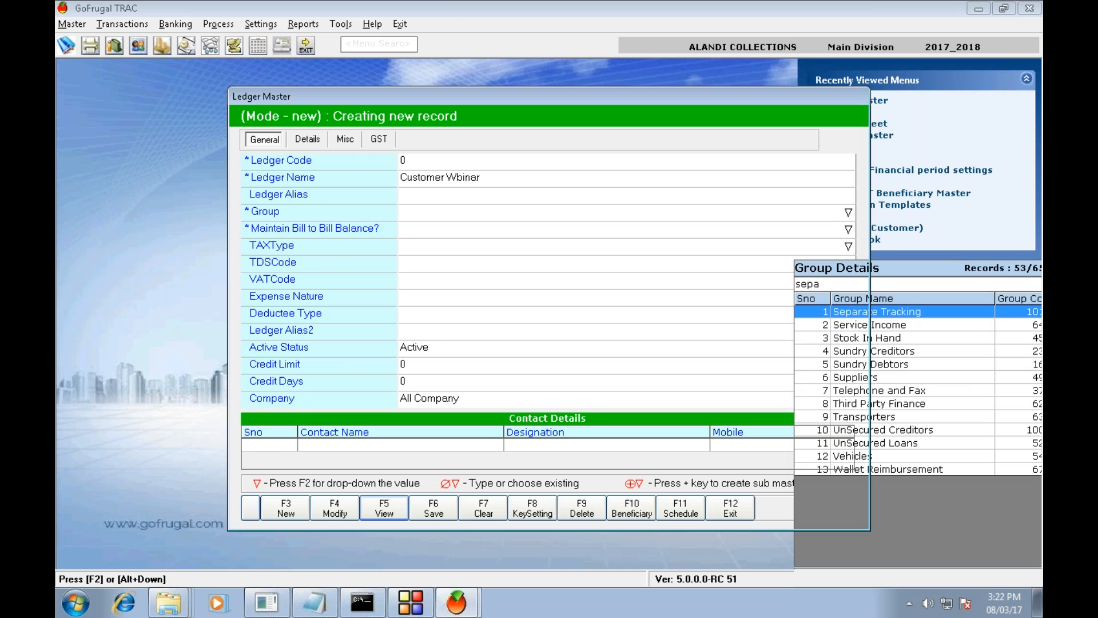
{"action": "key", "text": "Return"}
{"action": "key", "text": "Return"}
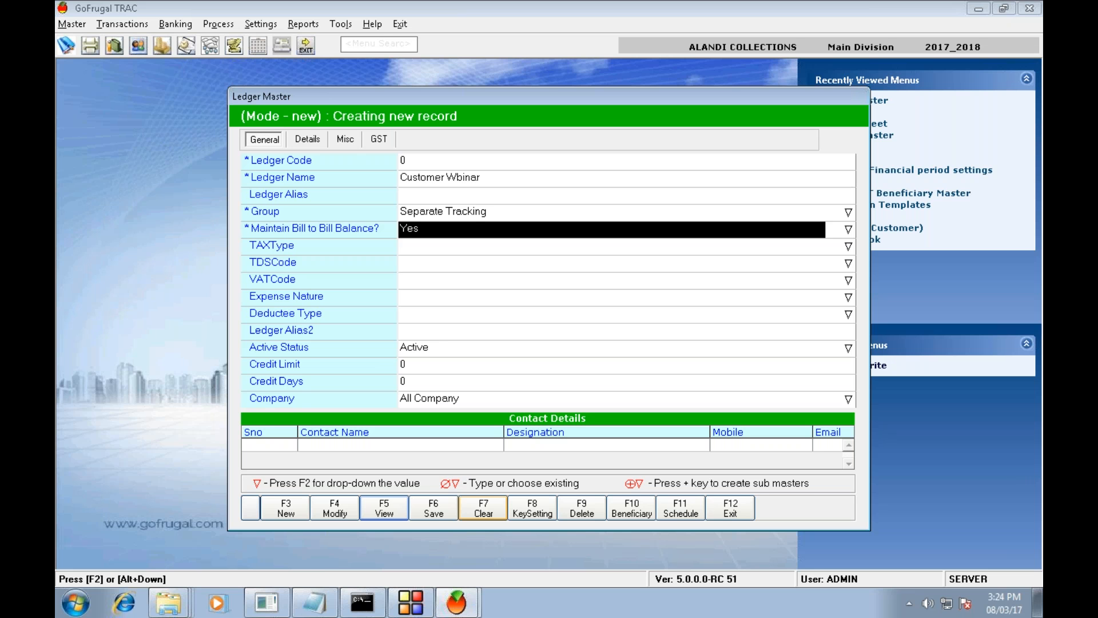
{"action": "key", "text": "Return"}
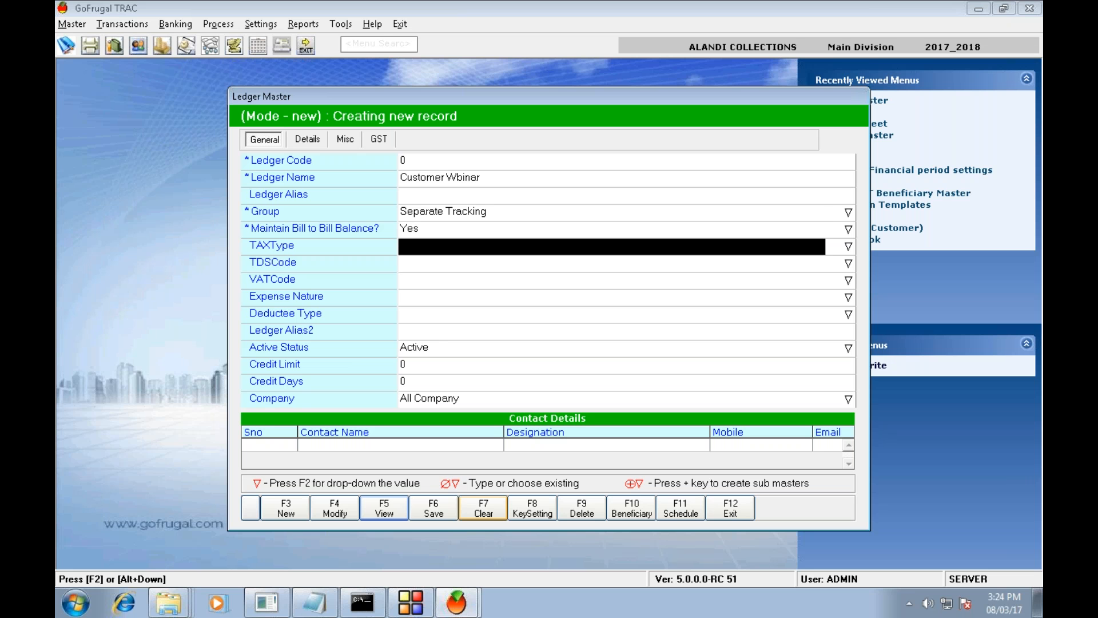
Step: Go through the remaining general fields down to Company, keep All Company, and pass the miscellaneous settings to the GST details
{"action": "key", "text": "Return"}
{"action": "key", "text": "Return"}
{"action": "key", "text": "Return"}
{"action": "key", "text": "Return"}
{"action": "key", "text": "Return"}
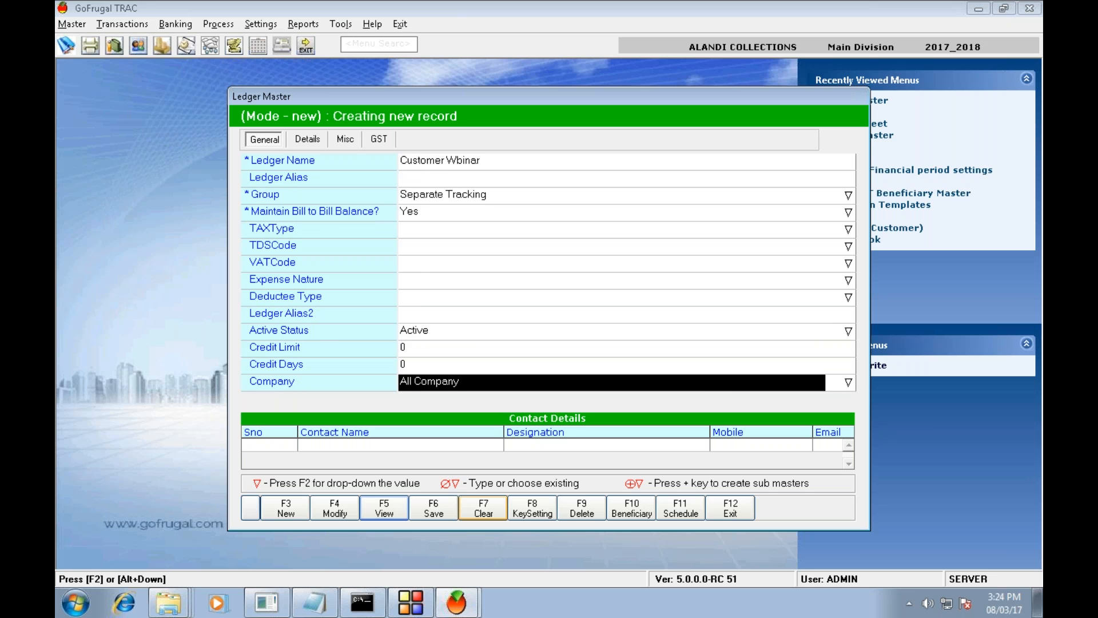
{"action": "key", "text": "Return"}
{"action": "key", "text": "ctrl+Tab"}
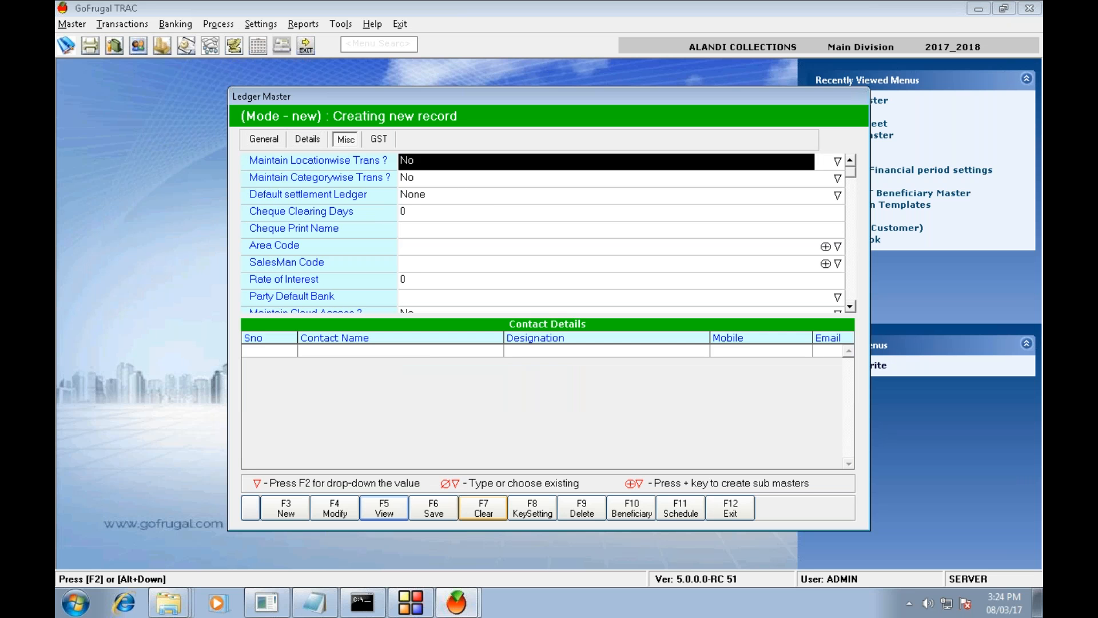
{"action": "key", "text": "ctrl+Tab"}
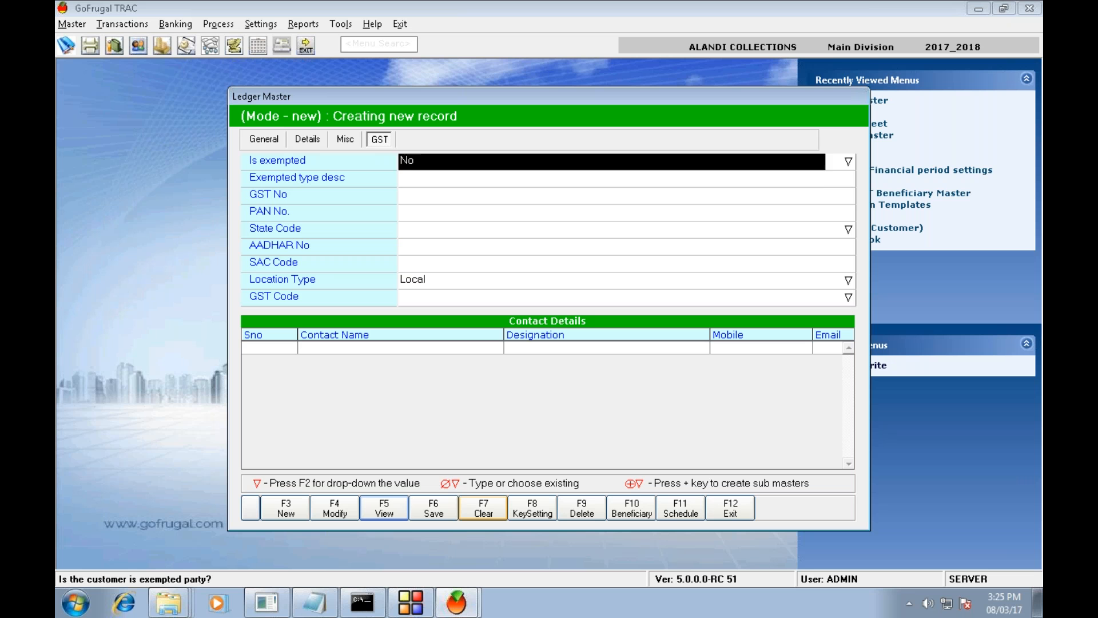
Step: Go through the new ledger's GST fields from the exemption setting down to the SAC code without filling them in
{"action": "key", "text": "Return"}
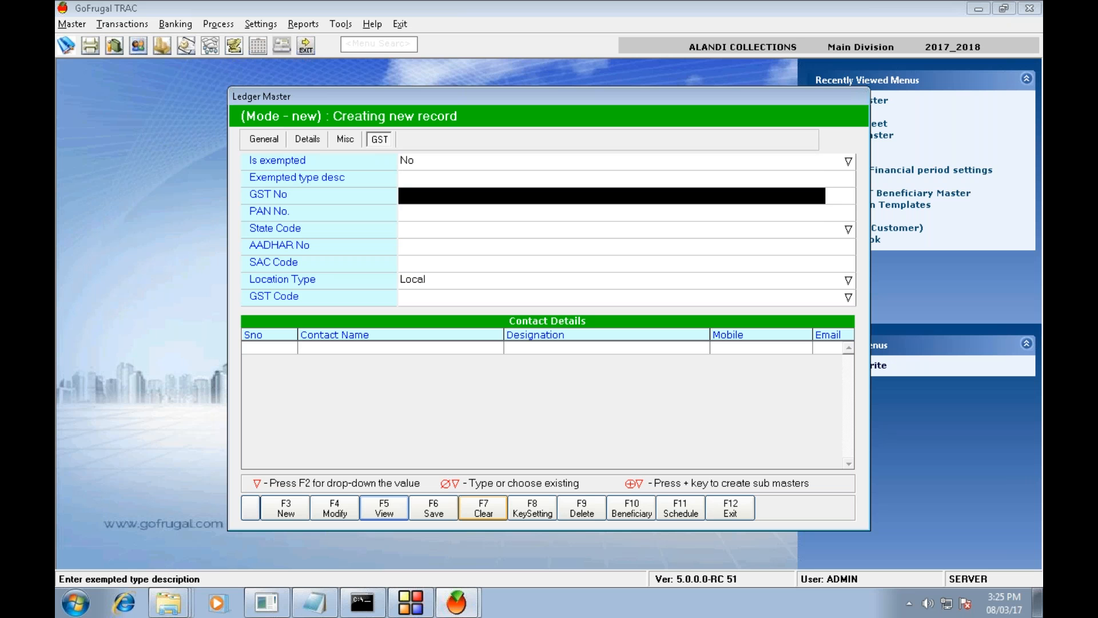
{"action": "key", "text": "Return"}
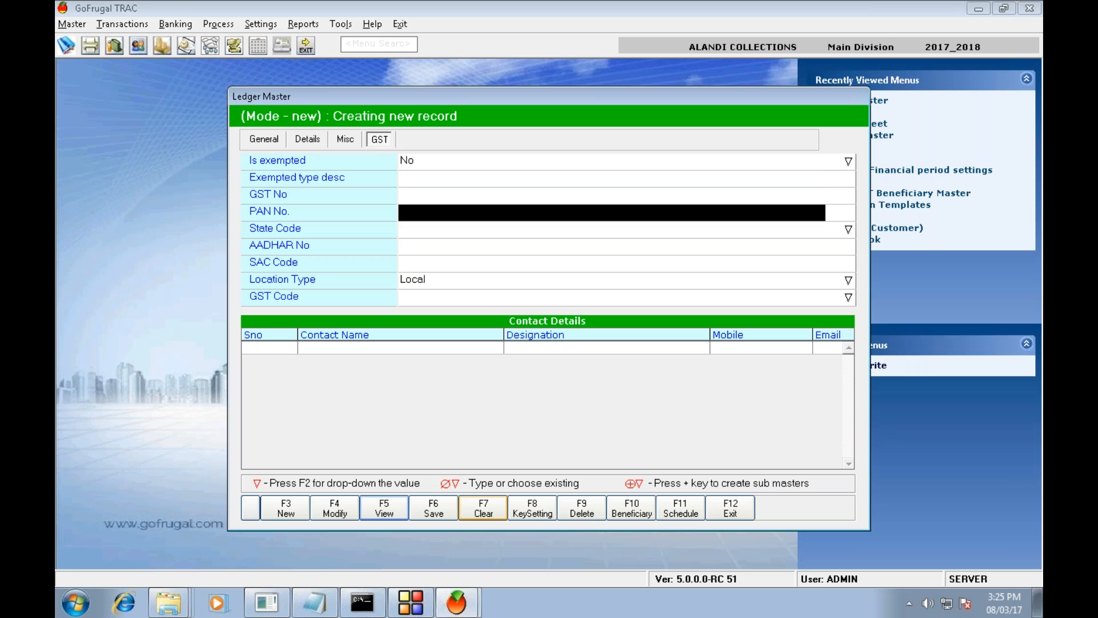
{"action": "key", "text": "Up"}
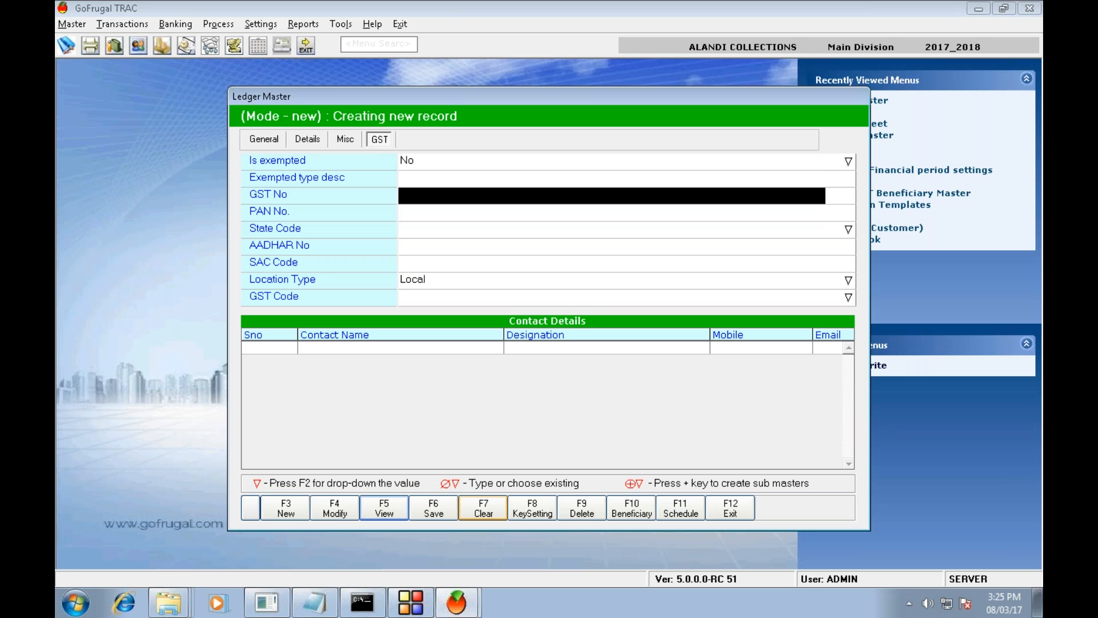
{"action": "key", "text": "Return"}
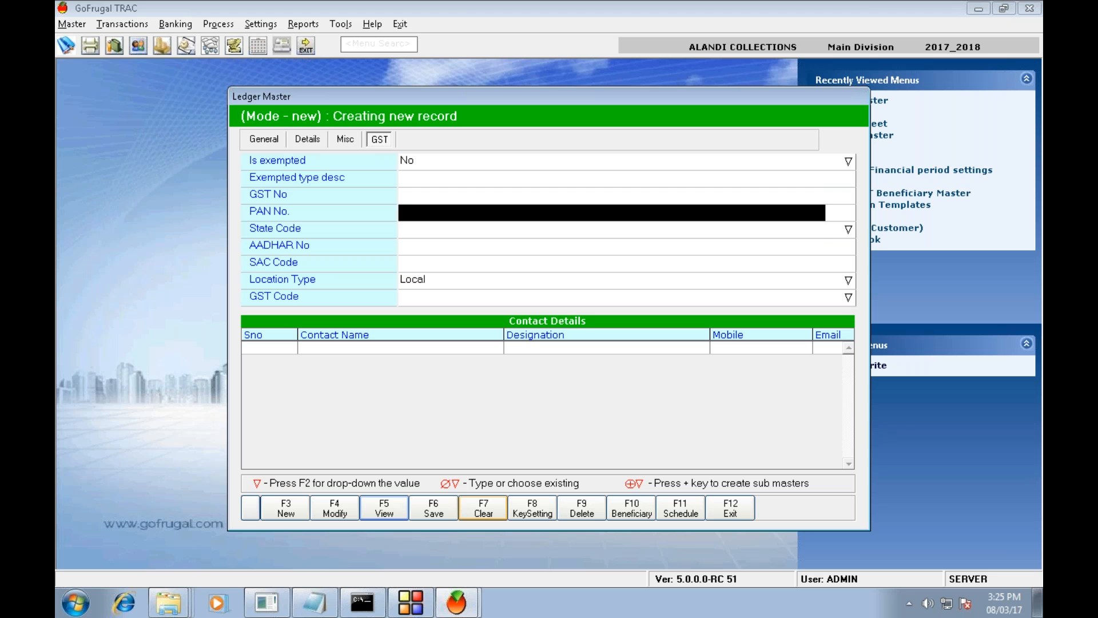
{"action": "key", "text": "Return"}
{"action": "key", "text": "Return"}
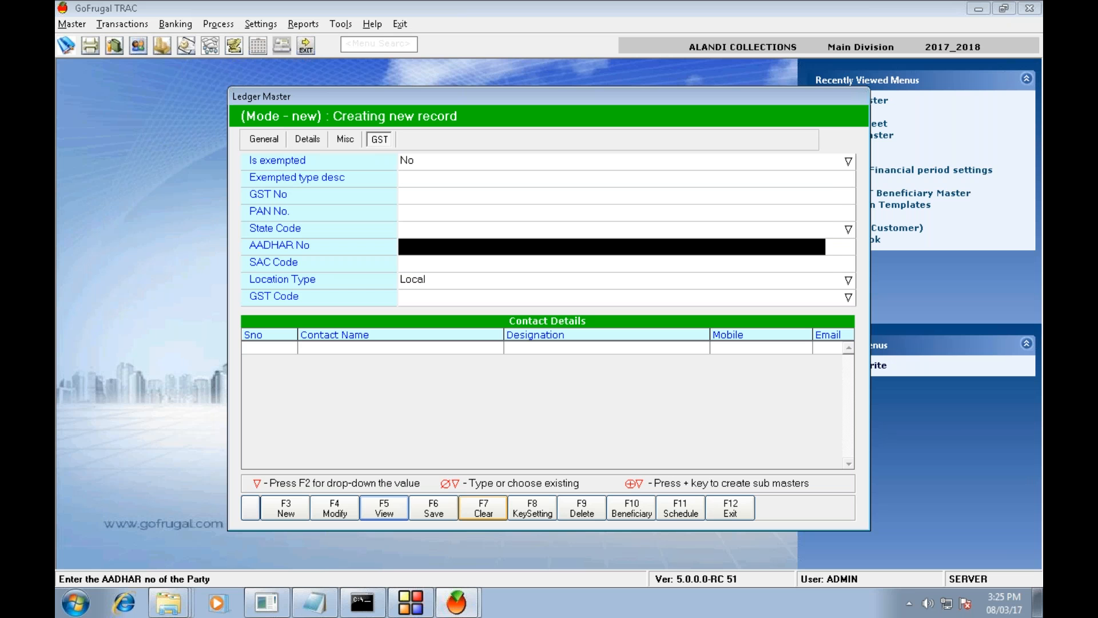
{"action": "key", "text": "Return"}
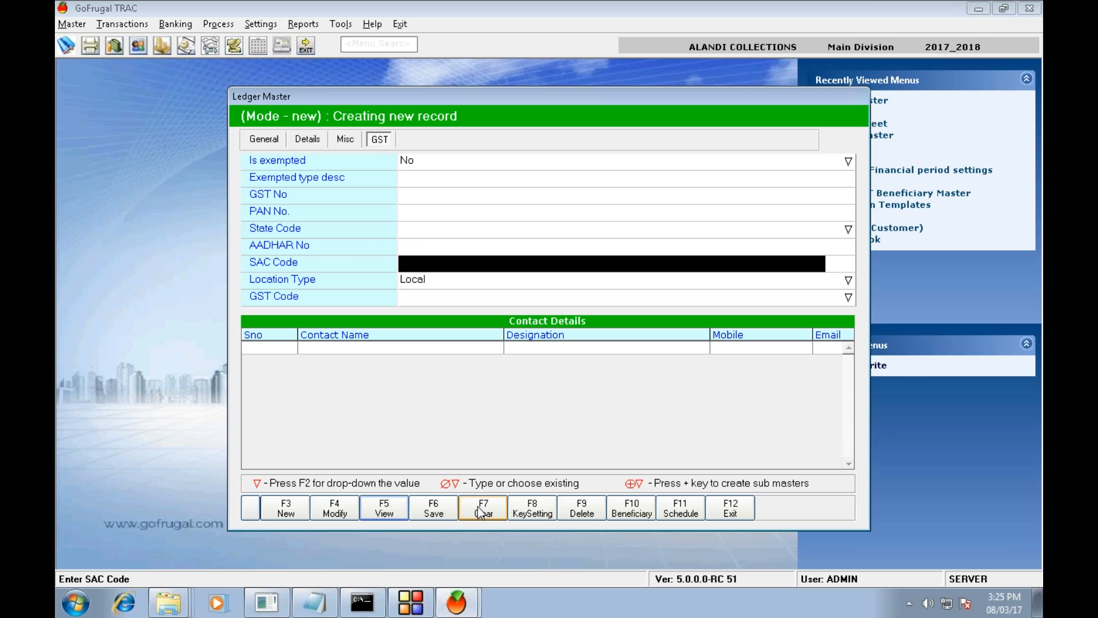
Step: Enter the party's GST number, accept the filled-in PAN and Tamil Nadu as state code, and save the ledger
{"action": "left_click", "coordinate": [417, 195]}
{"action": "type", "text": "3"}
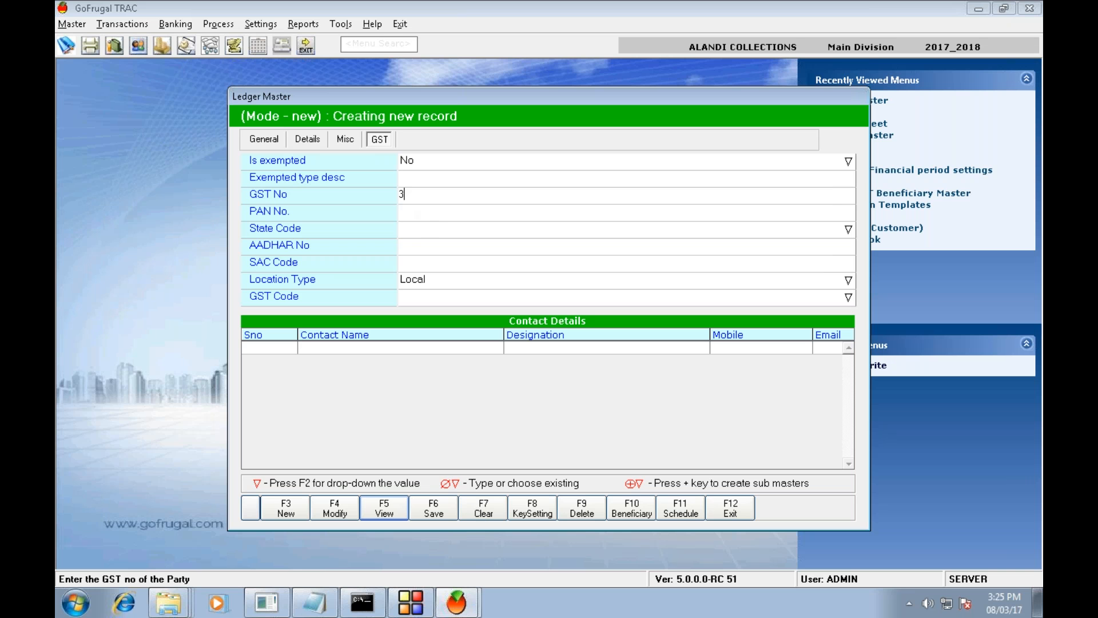
{"action": "type", "text": "31234567890567"}
{"action": "key", "text": "Return"}
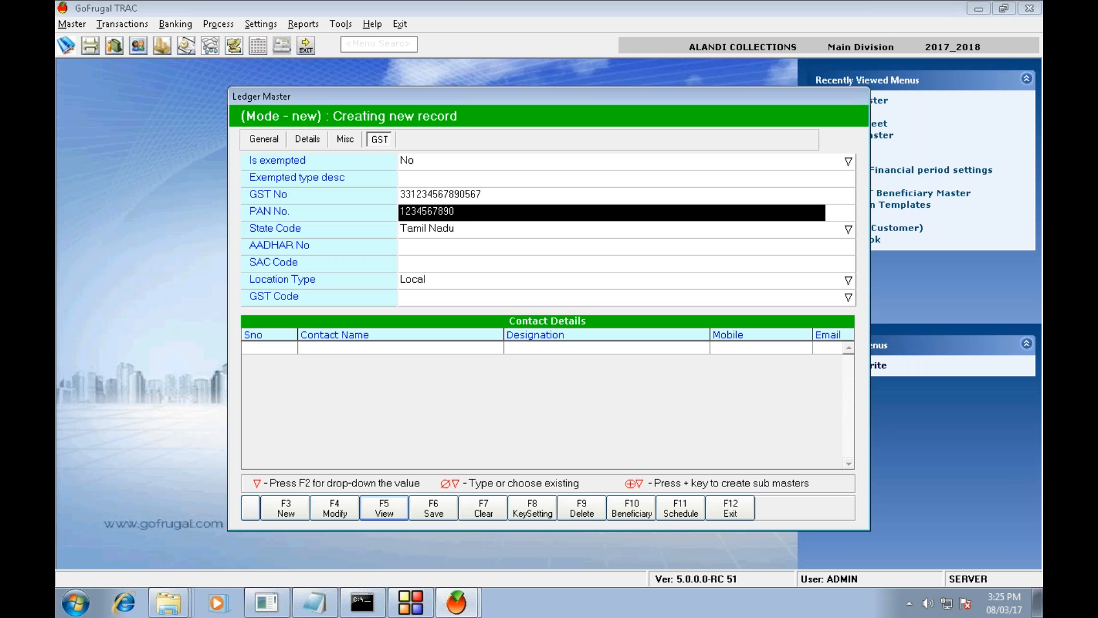
{"action": "key", "text": "Return"}
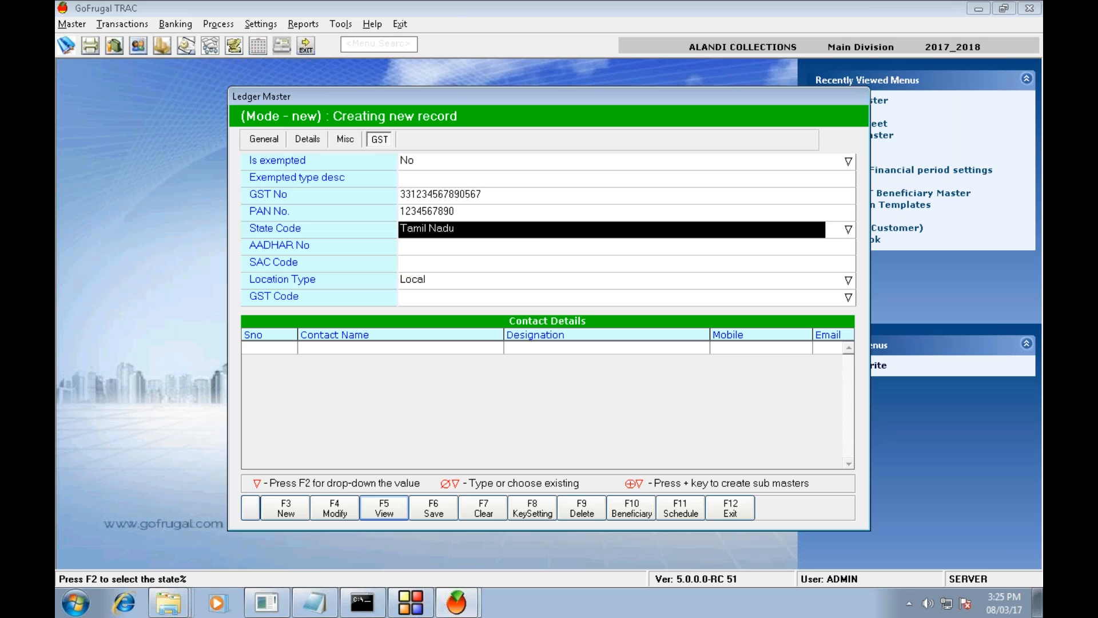
{"action": "key", "text": "Return"}
{"action": "key", "text": "Return"}
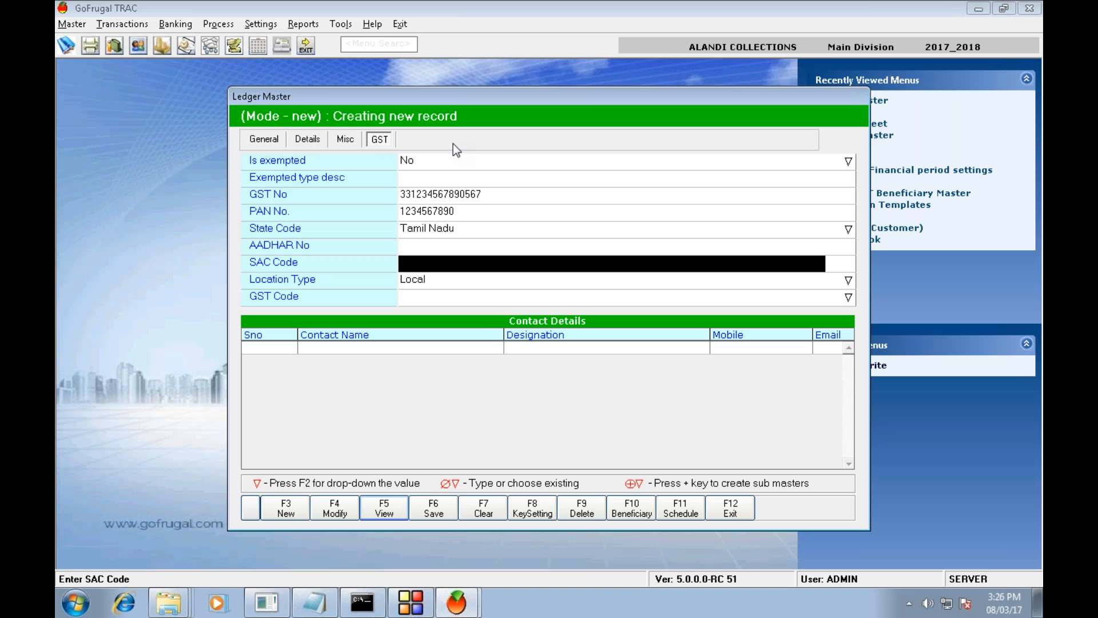
{"action": "left_click", "coordinate": [442, 506]}
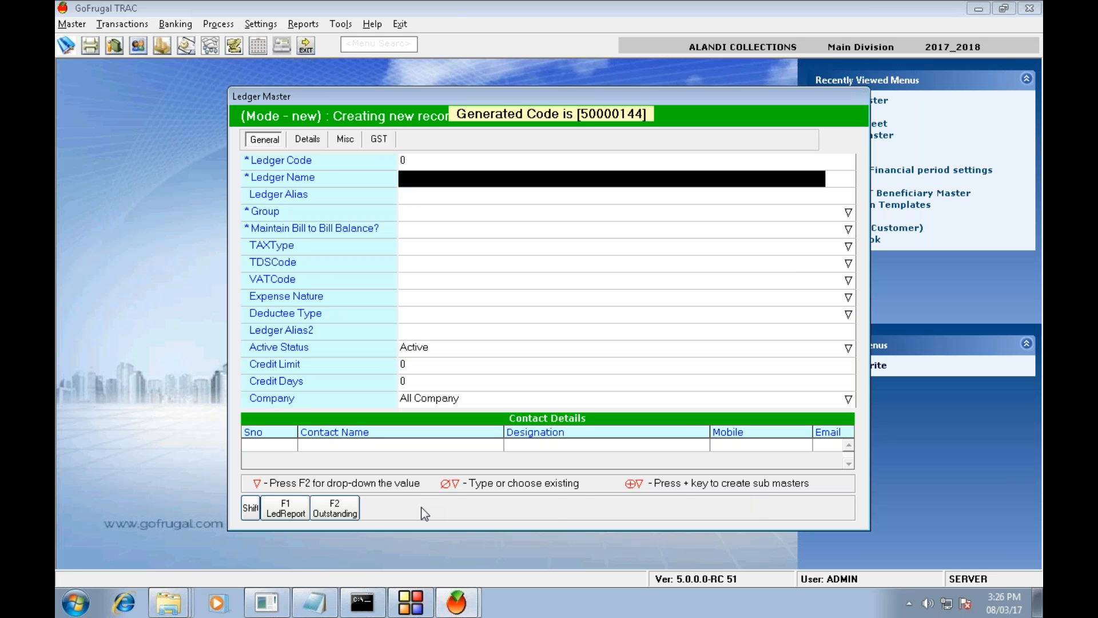
Step: Name the next new ledger Service Charge and assign it to the Direct Expenses group
{"action": "type", "text": "Servic"}
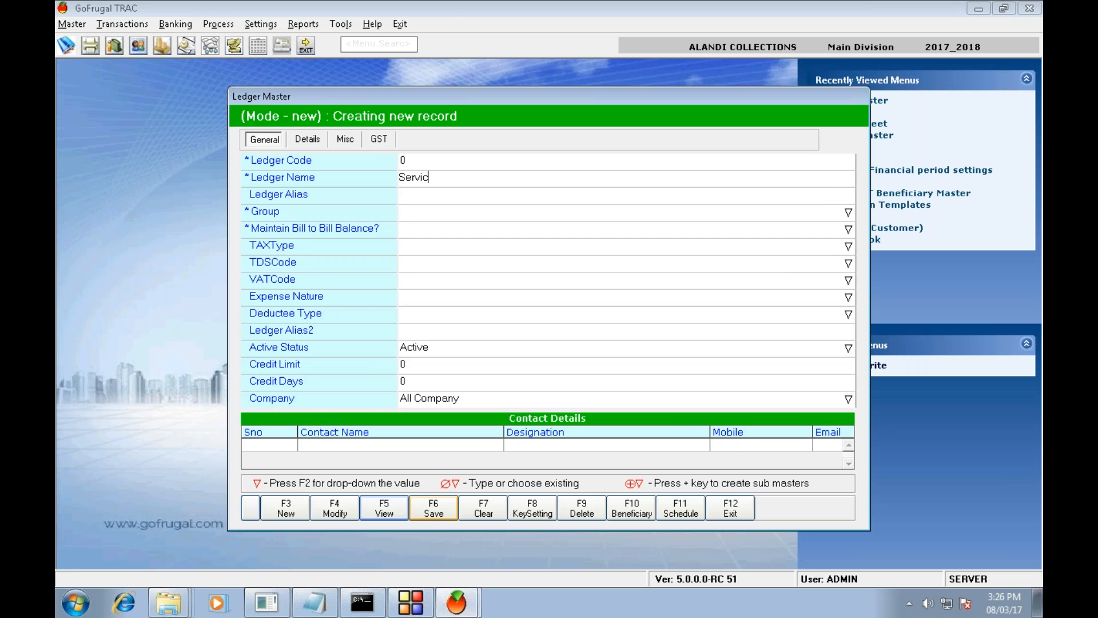
{"action": "type", "text": "e Charge"}
{"action": "key", "text": "Return"}
{"action": "key", "text": "Return"}
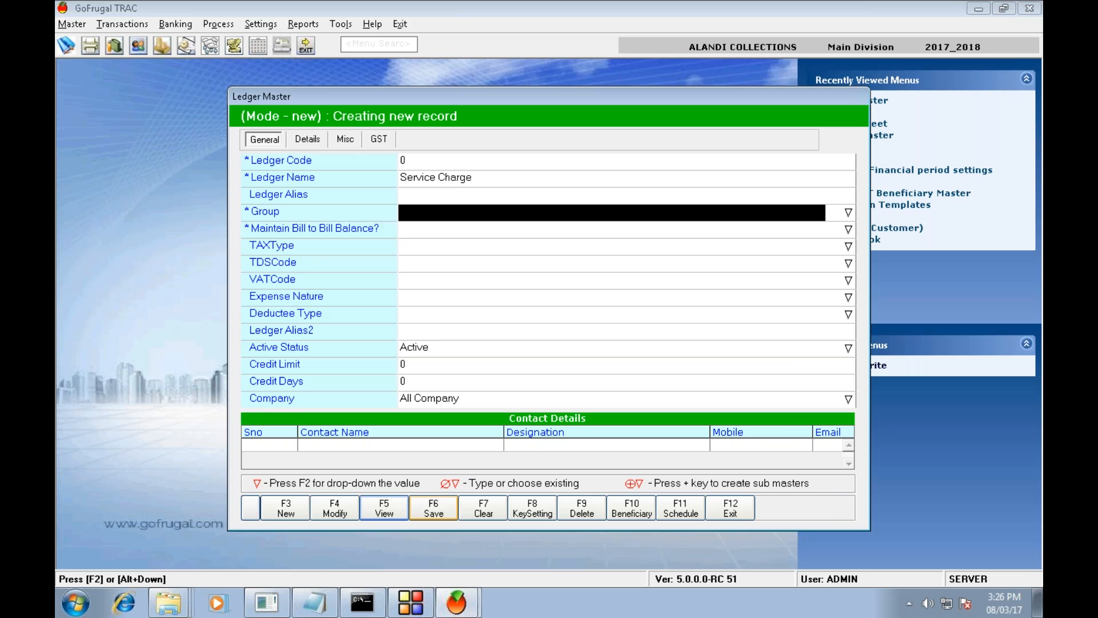
{"action": "key", "text": "F2"}
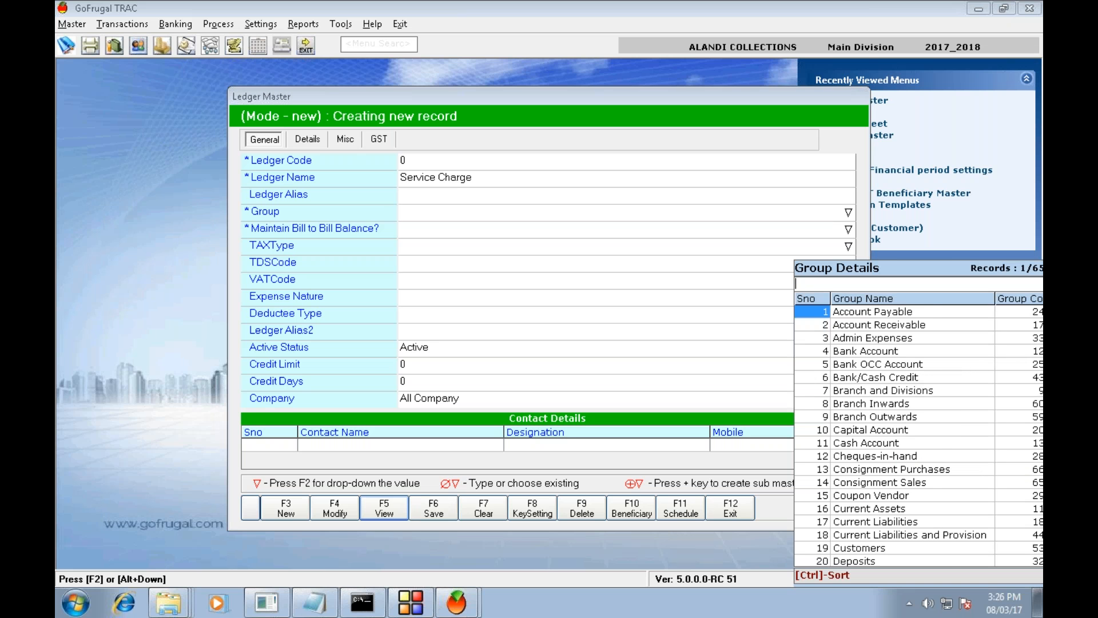
{"action": "key", "text": "Page_Down"}
{"action": "type", "text": "D"}
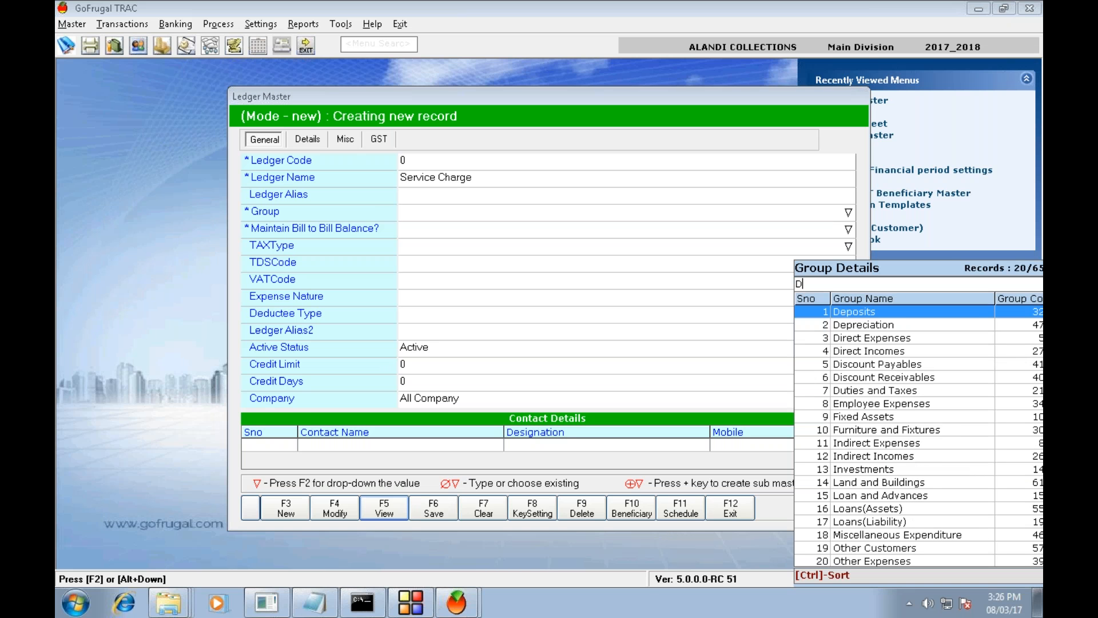
{"action": "type", "text": "irect ex"}
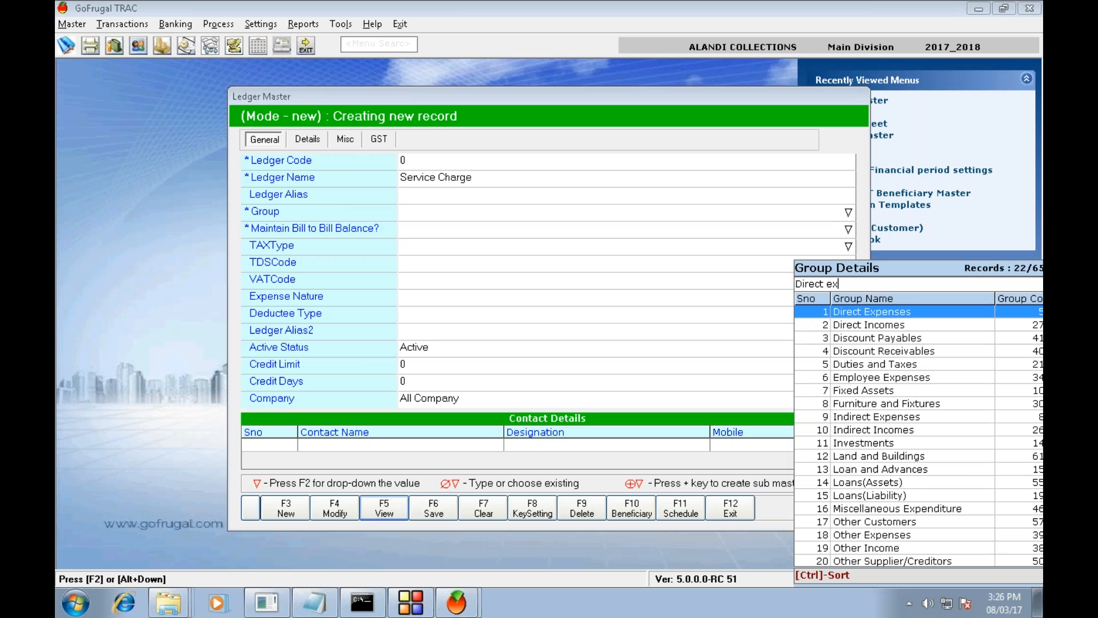
{"action": "key", "text": "Return"}
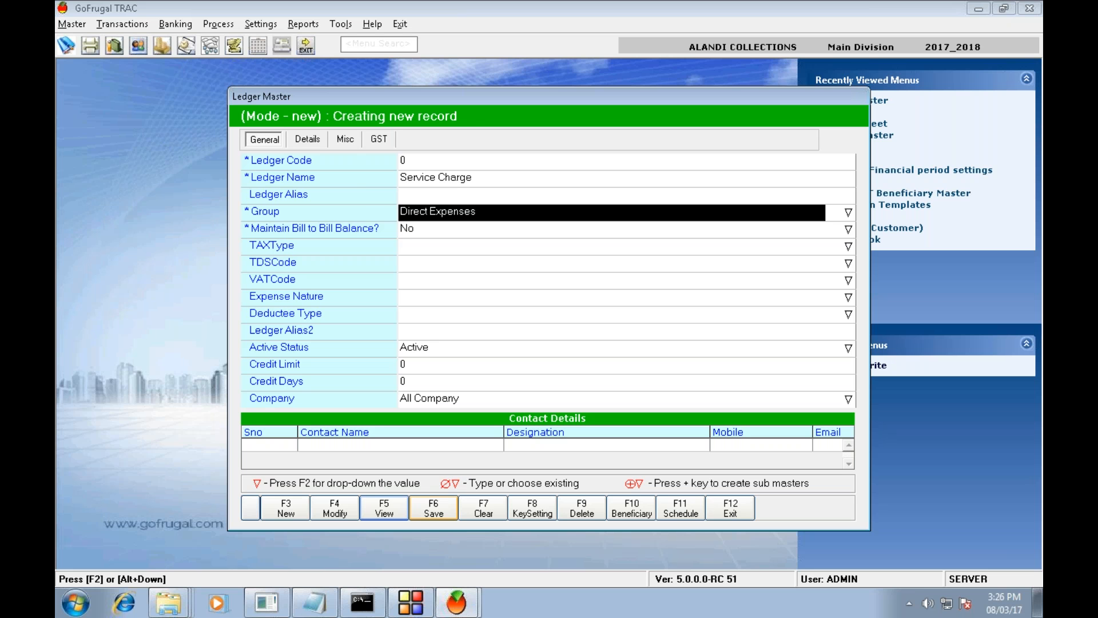
Step: Skip to the Service Charge ledger's GST details, keep it non-exempted, and set the SAC code to 502
{"action": "key", "text": "Page_Down"}
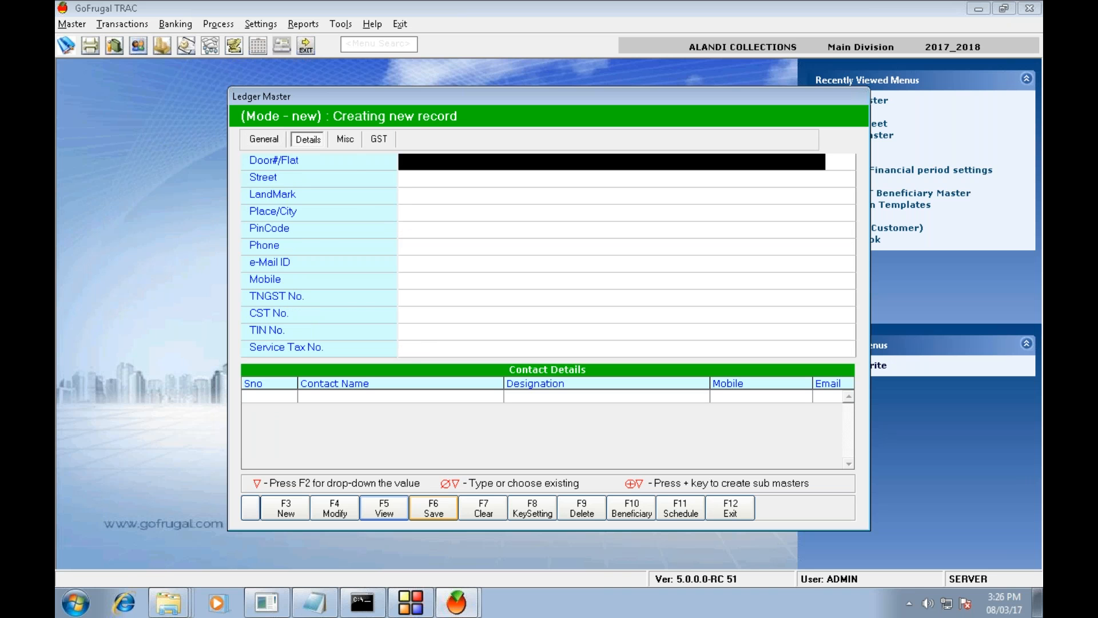
{"action": "key", "text": "Page_Down"}
{"action": "key", "text": "Page_Down"}
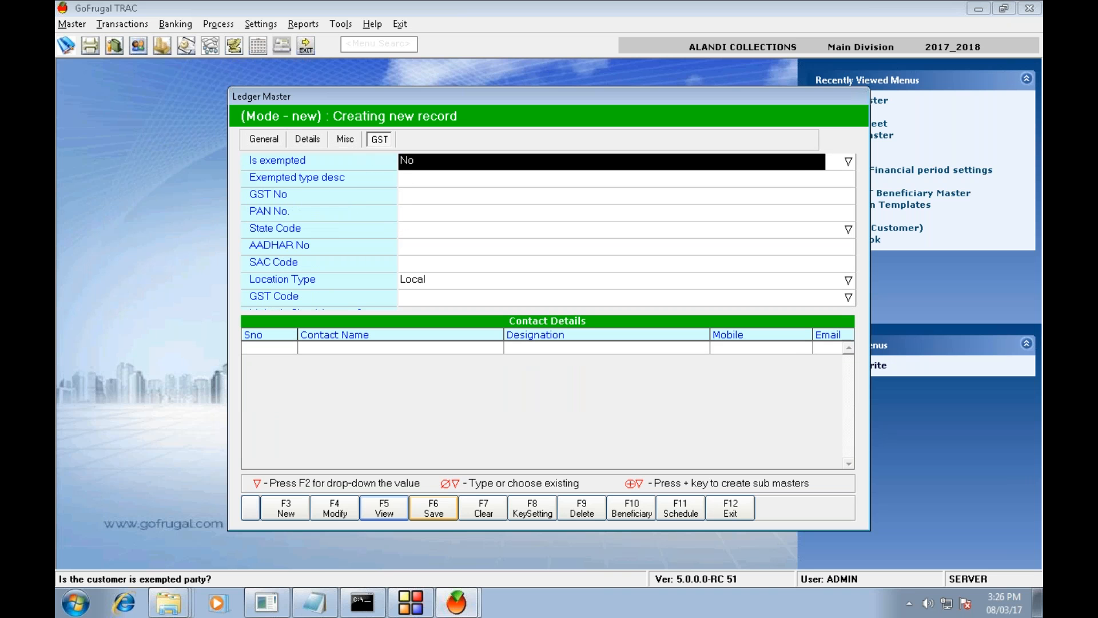
{"action": "key", "text": "Return"}
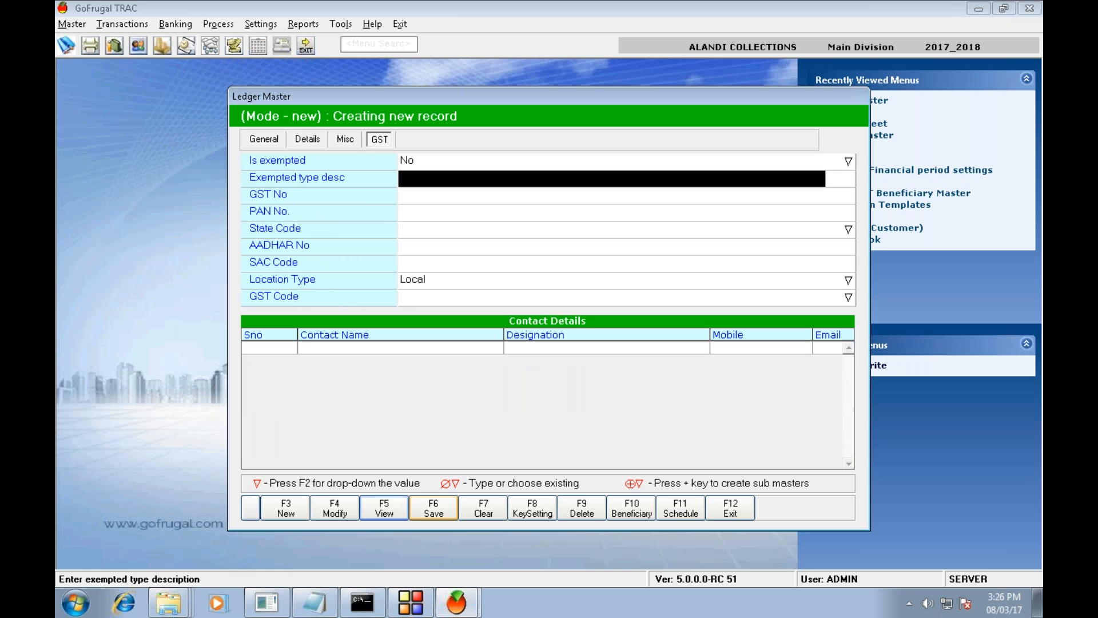
{"action": "key", "text": "Return"}
{"action": "key", "text": "Return"}
{"action": "key", "text": "Return"}
{"action": "key", "text": "Return"}
{"action": "key", "text": "Return"}
{"action": "key", "text": "Return"}
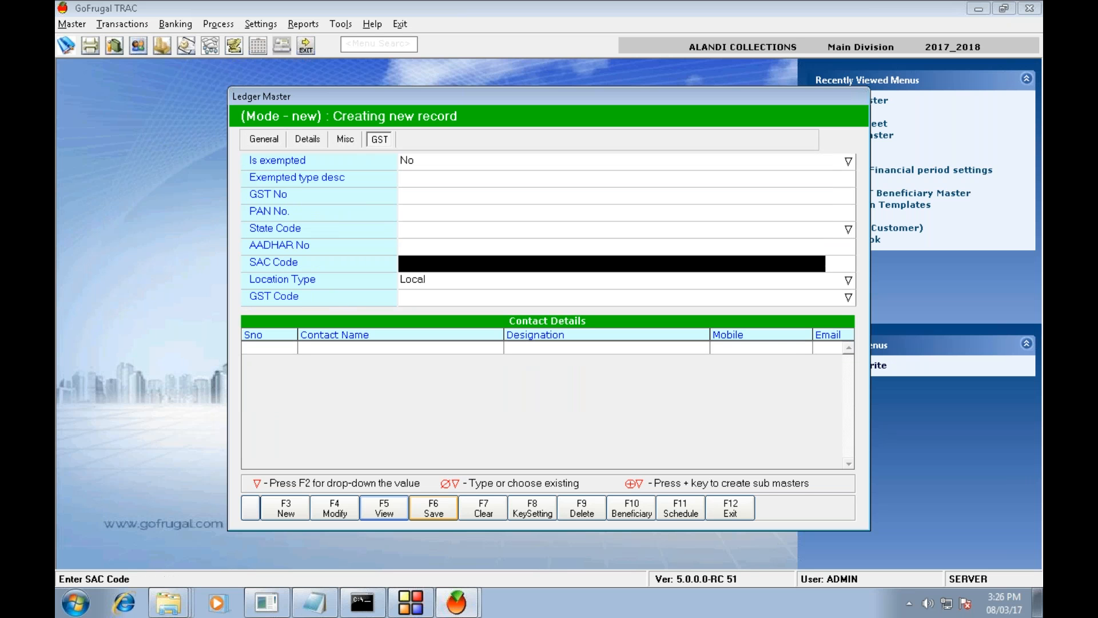
{"action": "key", "text": "Up"}
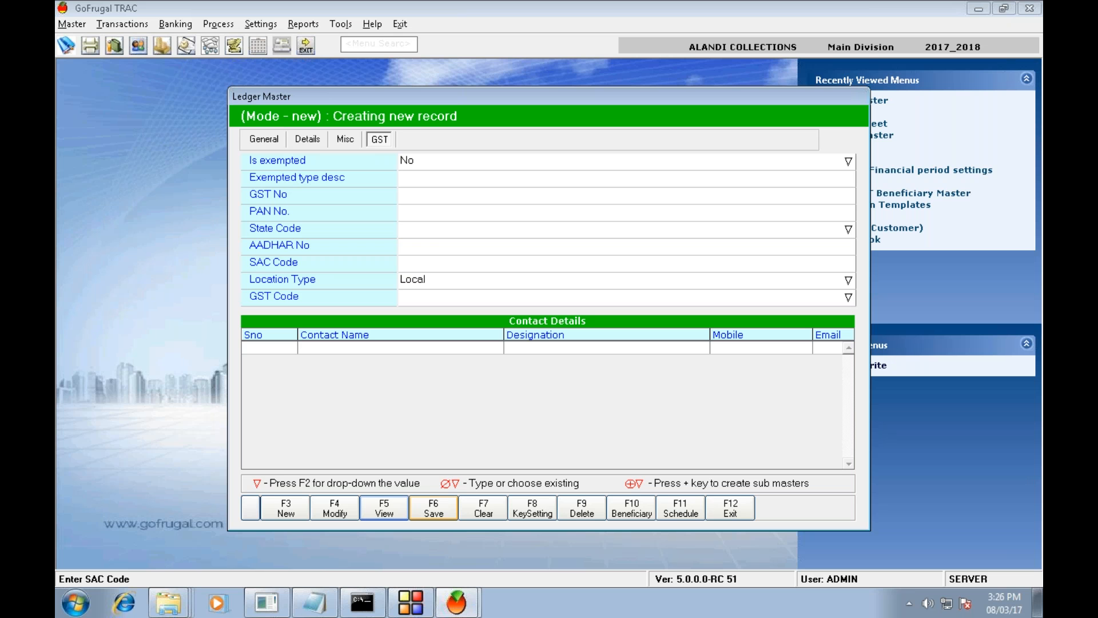
{"action": "type", "text": "502"}
{"action": "key", "text": "Return"}
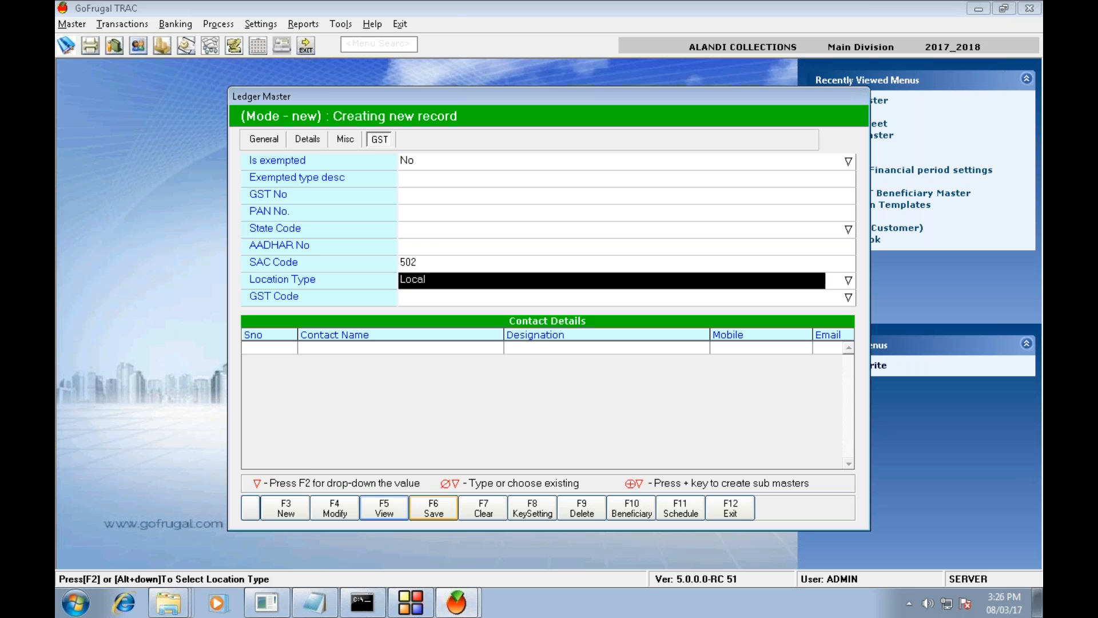
Step: Keep the Local location type, choose GST 18% as the GST code, then save the ledger and close Ledger Master
{"action": "key", "text": "Return"}
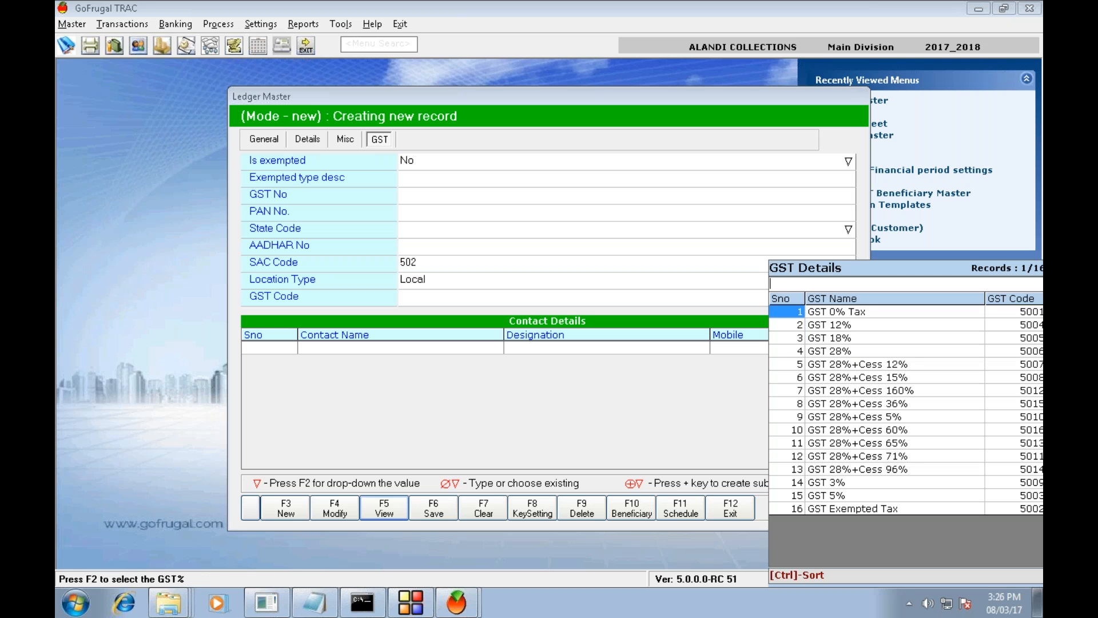
{"action": "key", "text": "Down"}
{"action": "key", "text": "Down"}
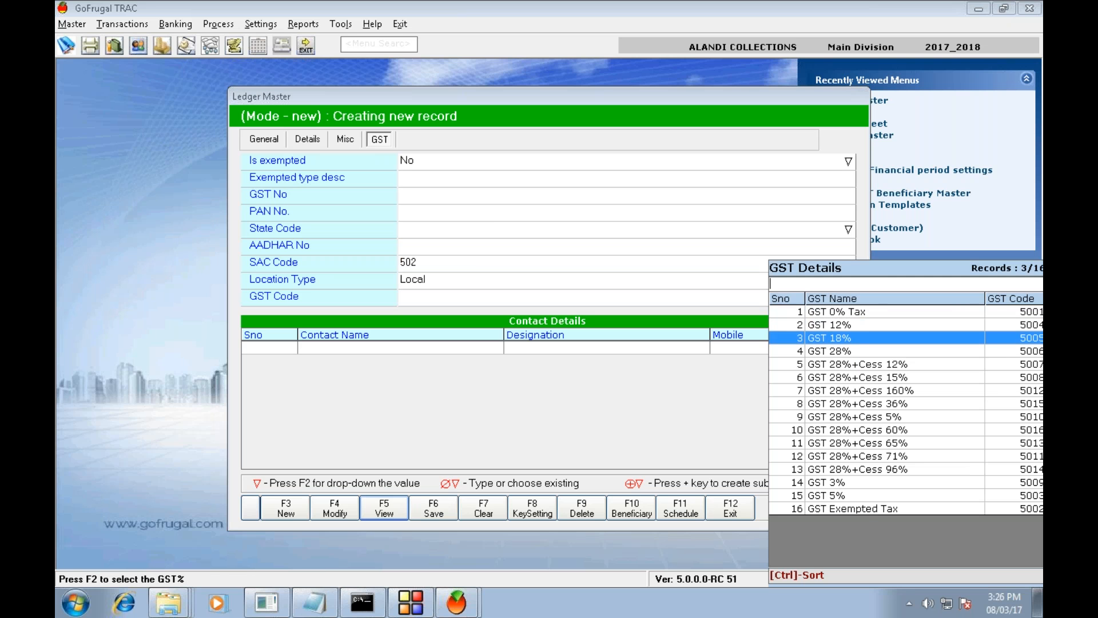
{"action": "key", "text": "Return"}
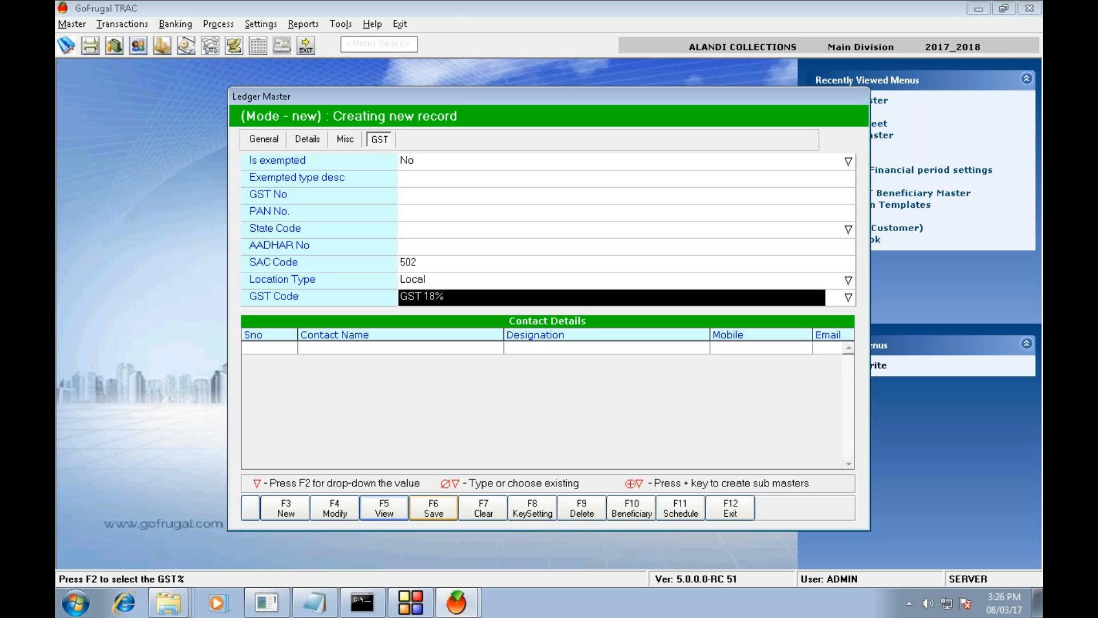
{"action": "key", "text": "F6"}
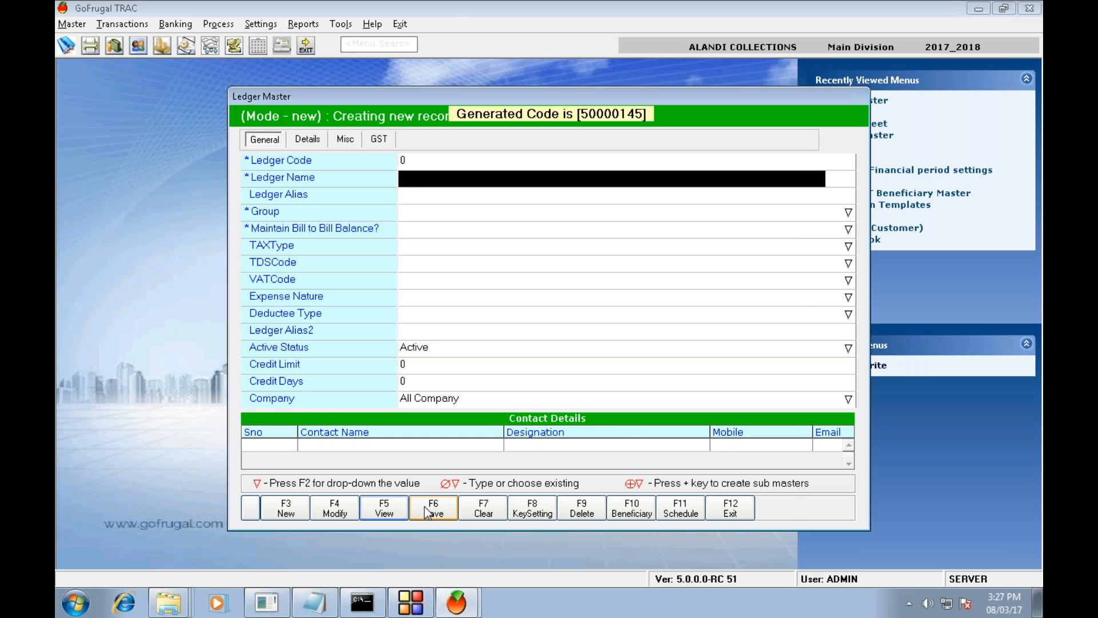
{"action": "key", "text": "Escape"}
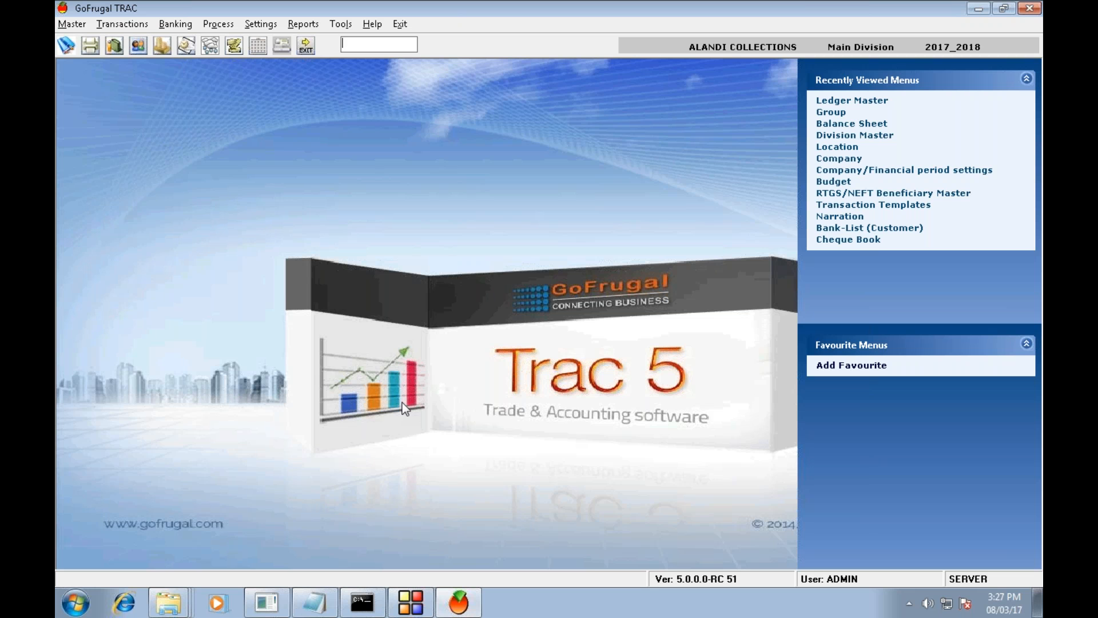
{"action": "left_click", "coordinate": [120, 24]}
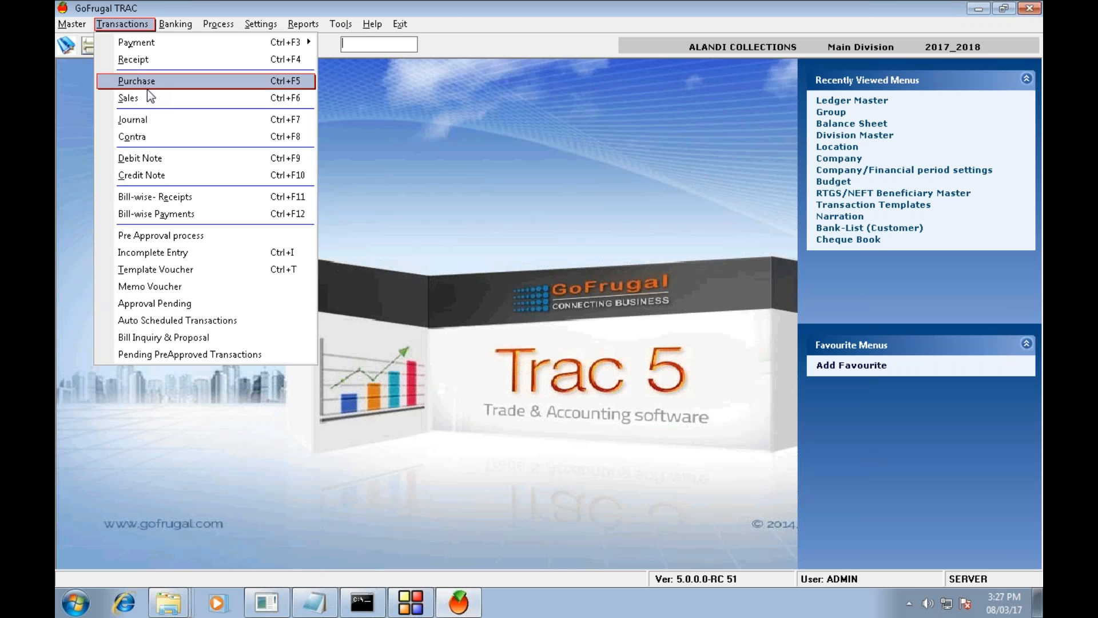
{"action": "key", "text": "Escape"}
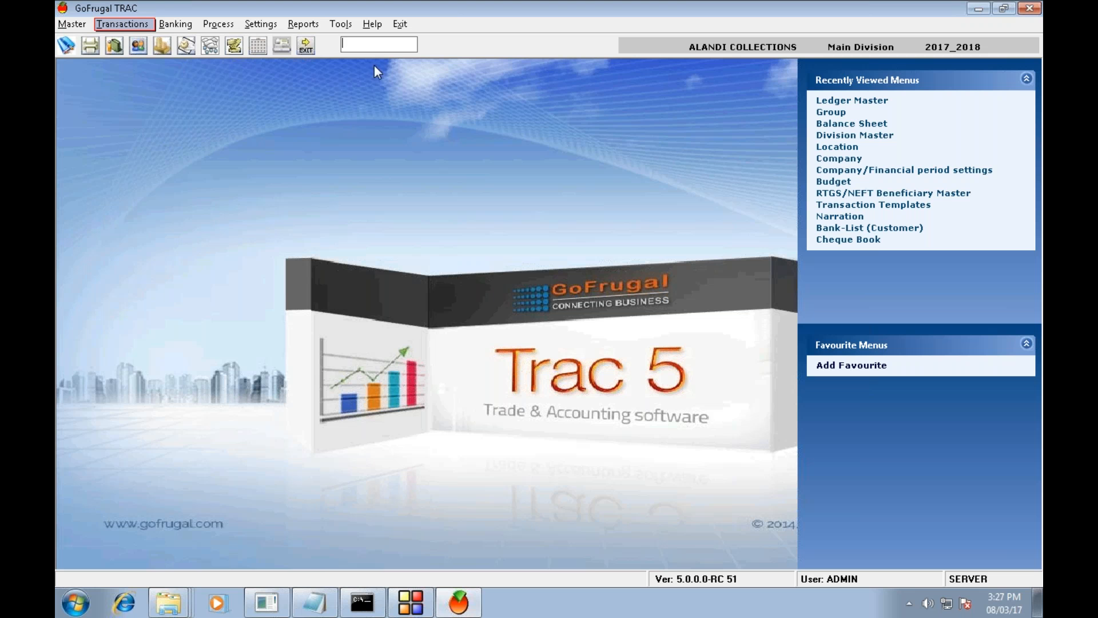
Step: Find Company/Financial period settings through the menu search and switch to COMPANY 5, Main Division, financial year 2017_2018
{"action": "left_click", "coordinate": [376, 44]}
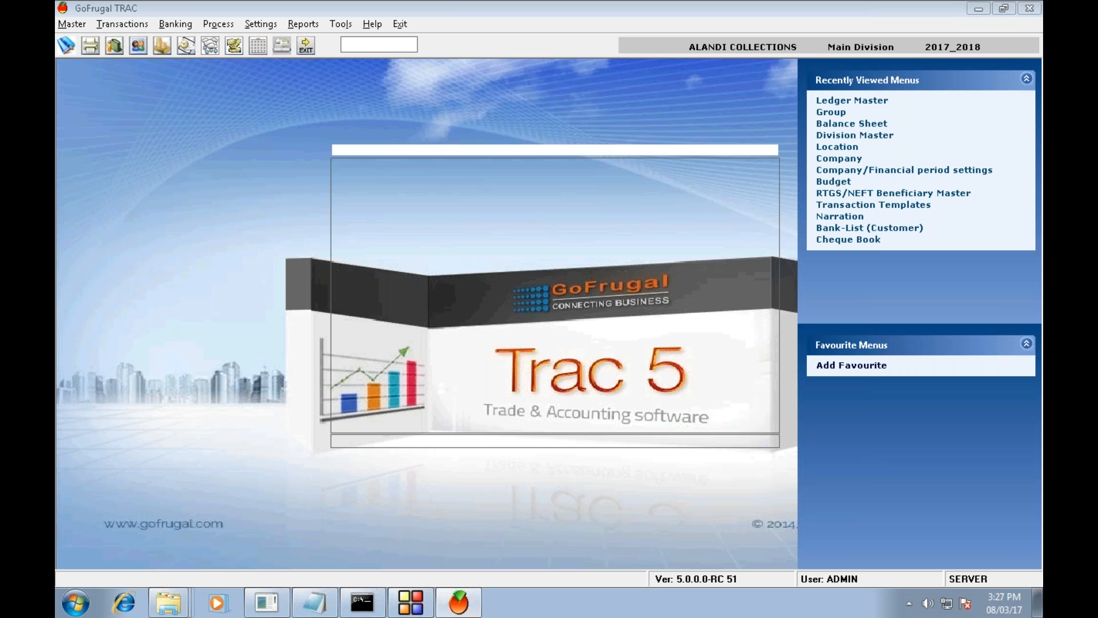
{"action": "type", "text": "compa"}
{"action": "key", "text": "Down"}
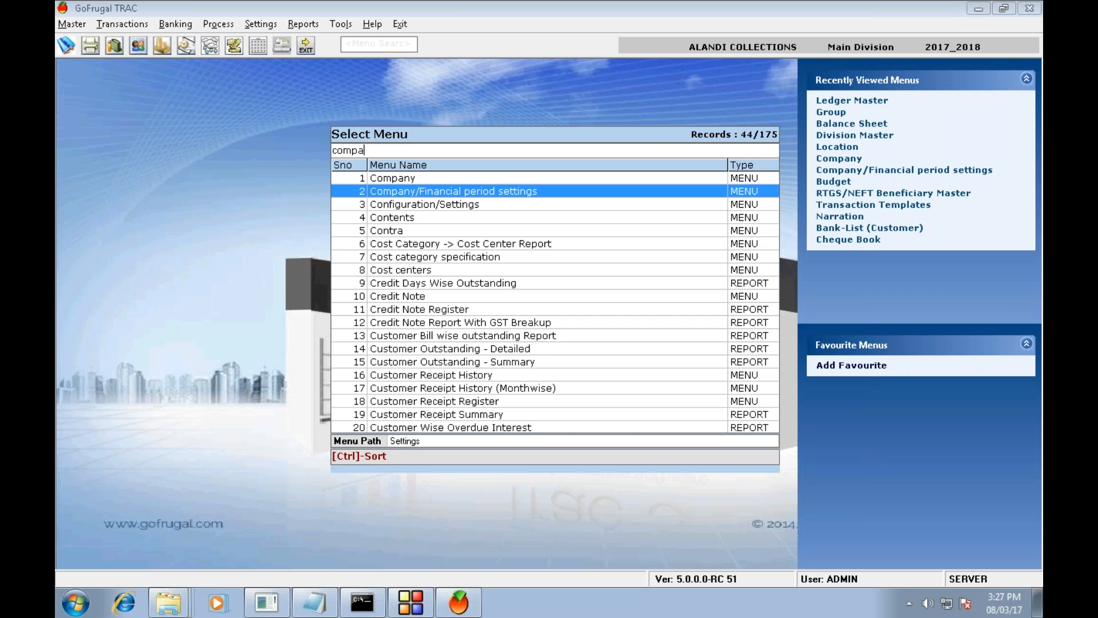
{"action": "key", "text": "Return"}
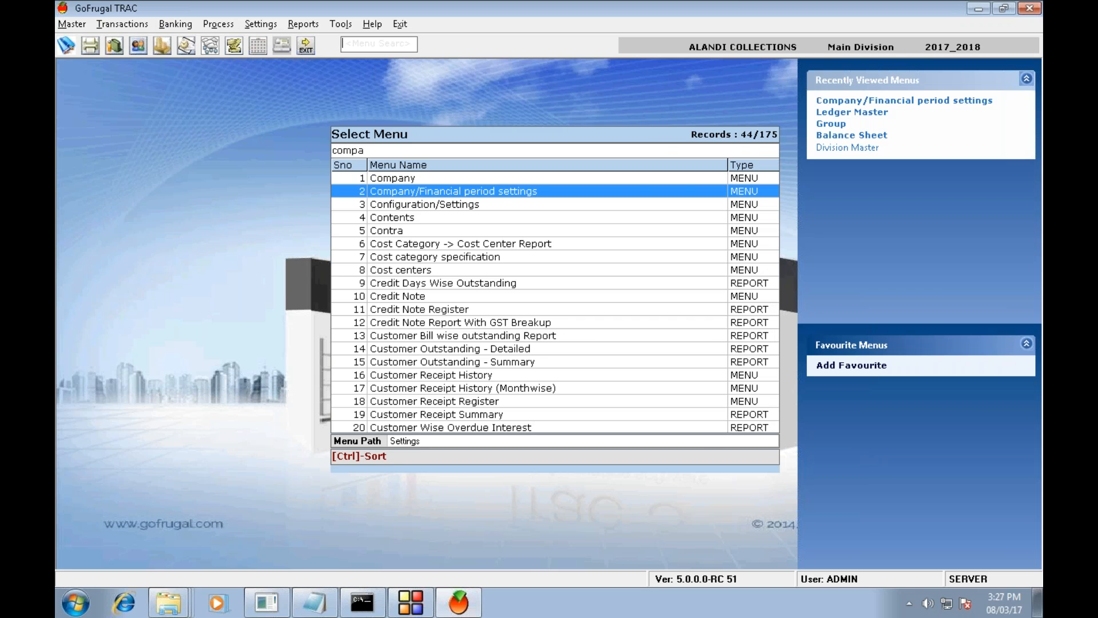
{"action": "key", "text": "Down"}
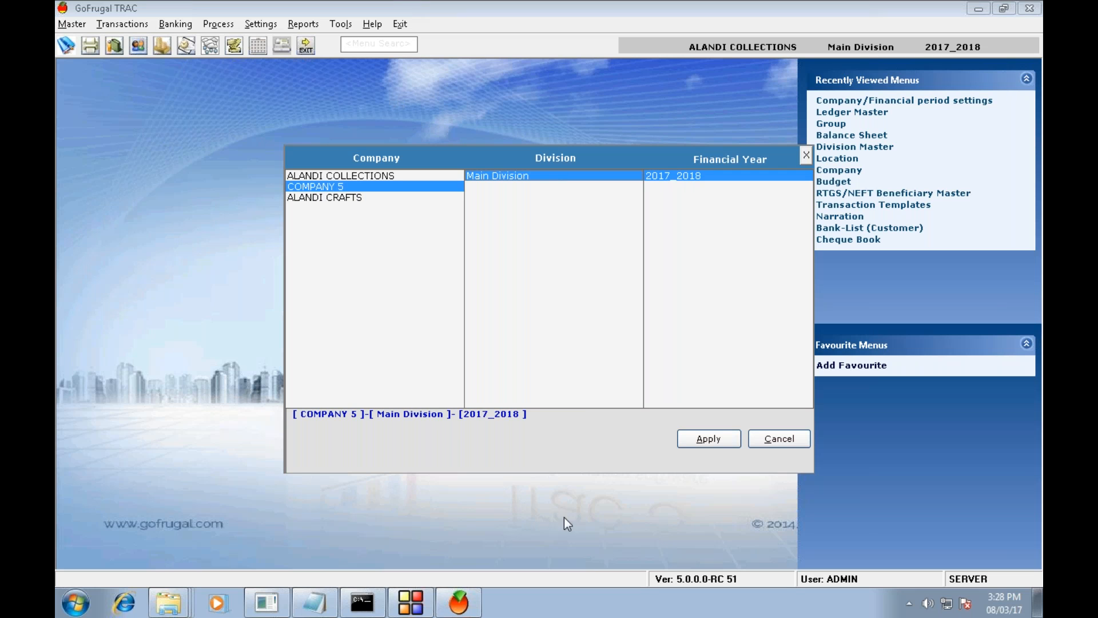
{"action": "left_click", "coordinate": [701, 438]}
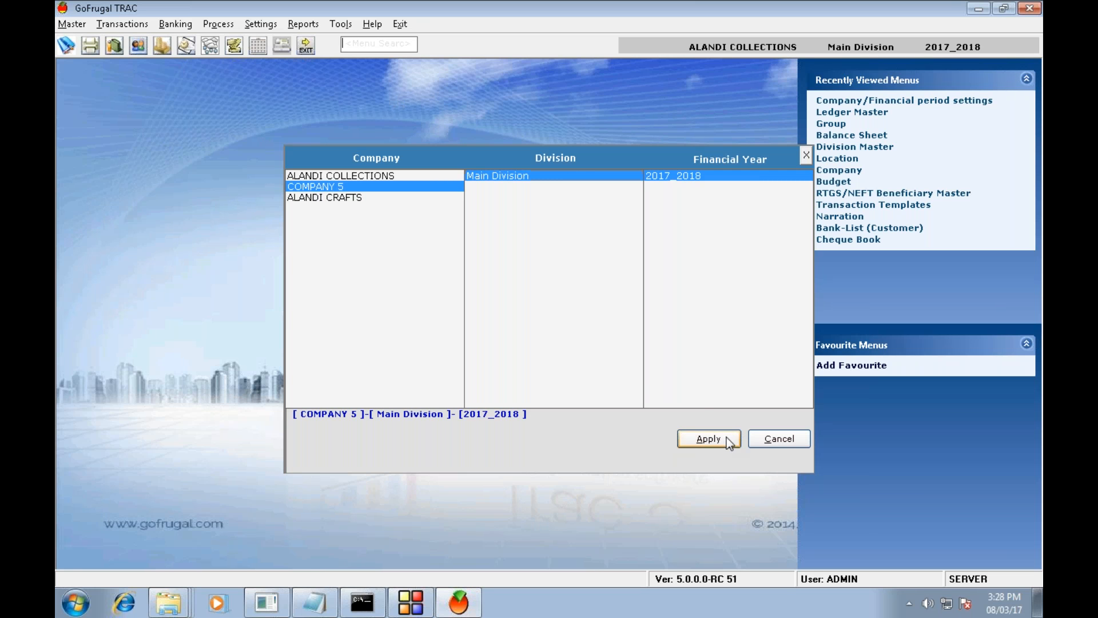
Step: Open a sales voucher for COMPANY 5 and accept its default header details, leaving the reference number blank
{"action": "left_click", "coordinate": [117, 25]}
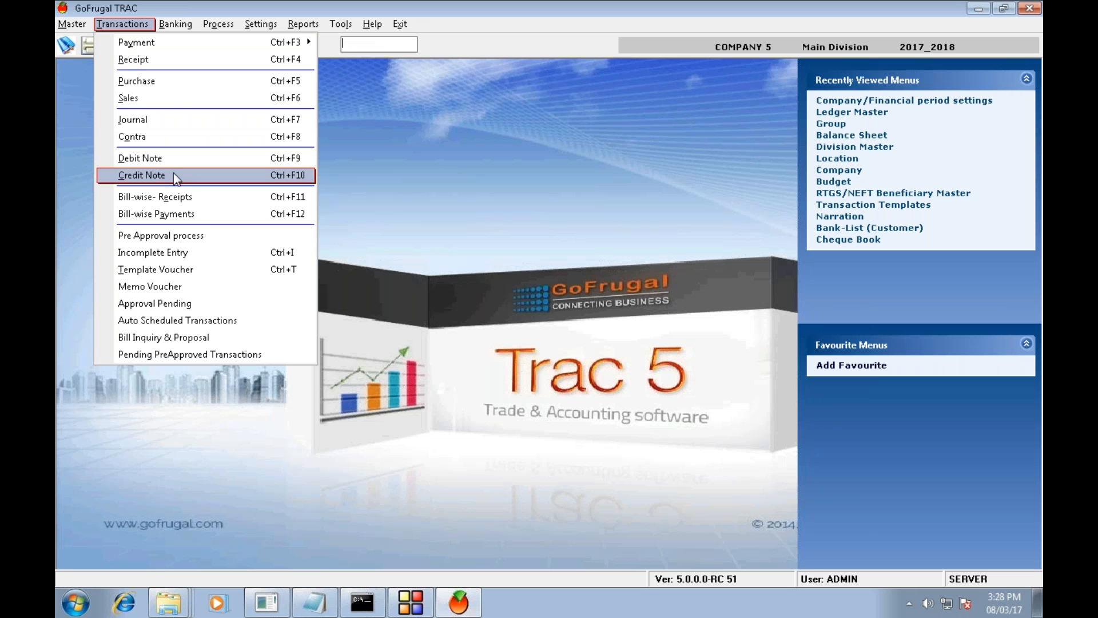
{"action": "left_click", "coordinate": [180, 97]}
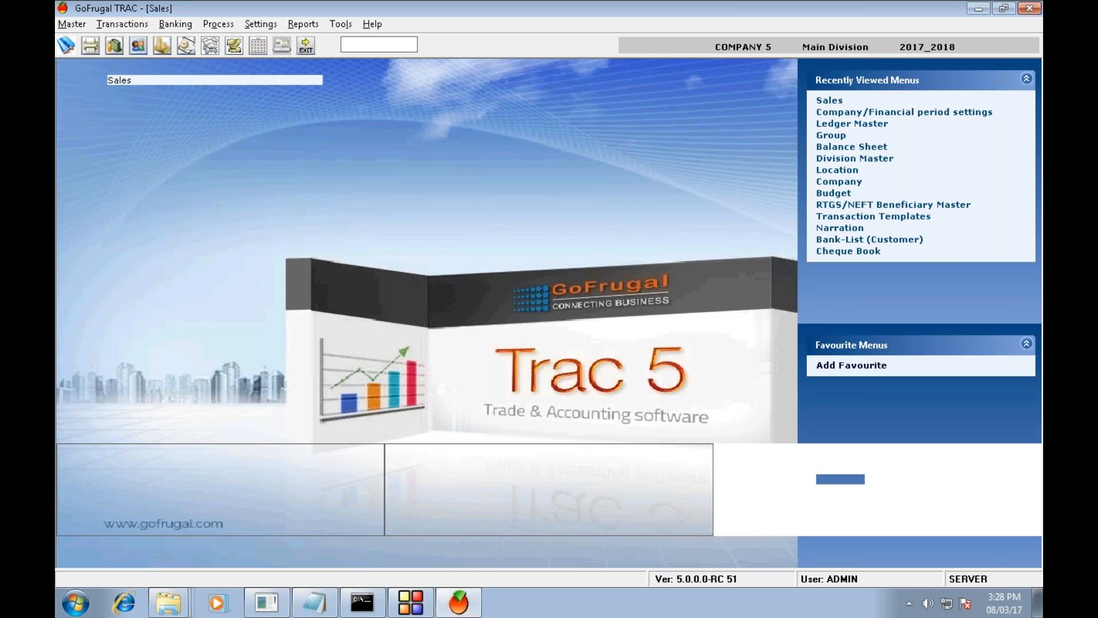
{"action": "key", "text": "Return"}
{"action": "key", "text": "Return"}
{"action": "key", "text": "Return"}
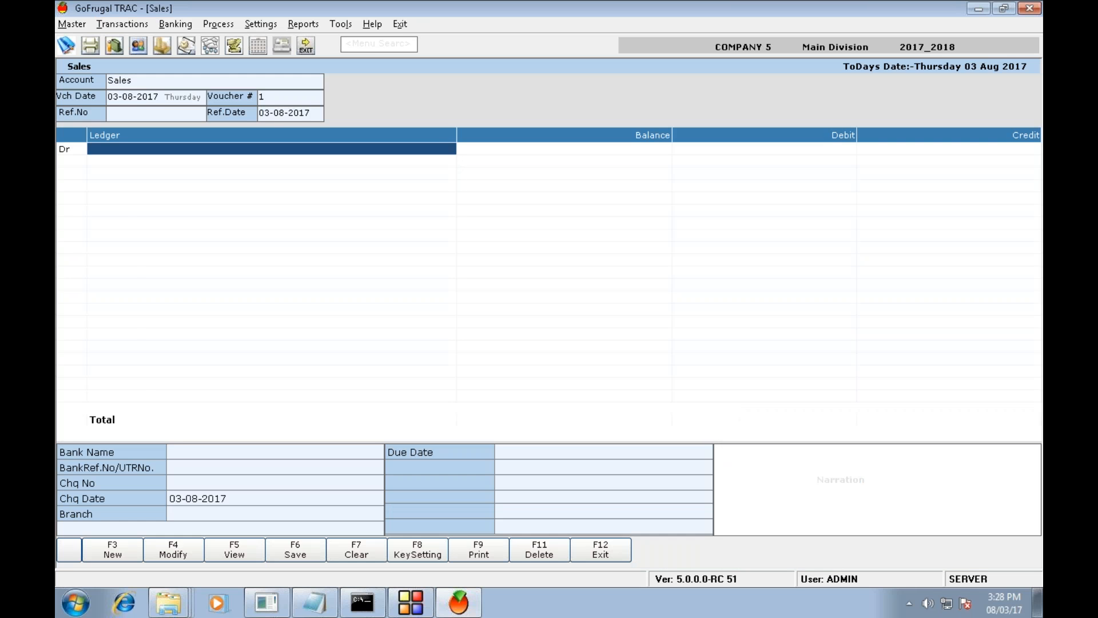
Step: Try to debit 500 to the Customer Wbinar ledger with the amount adjusted as a new reference, and clear the voucher
{"action": "type", "text": "c"}
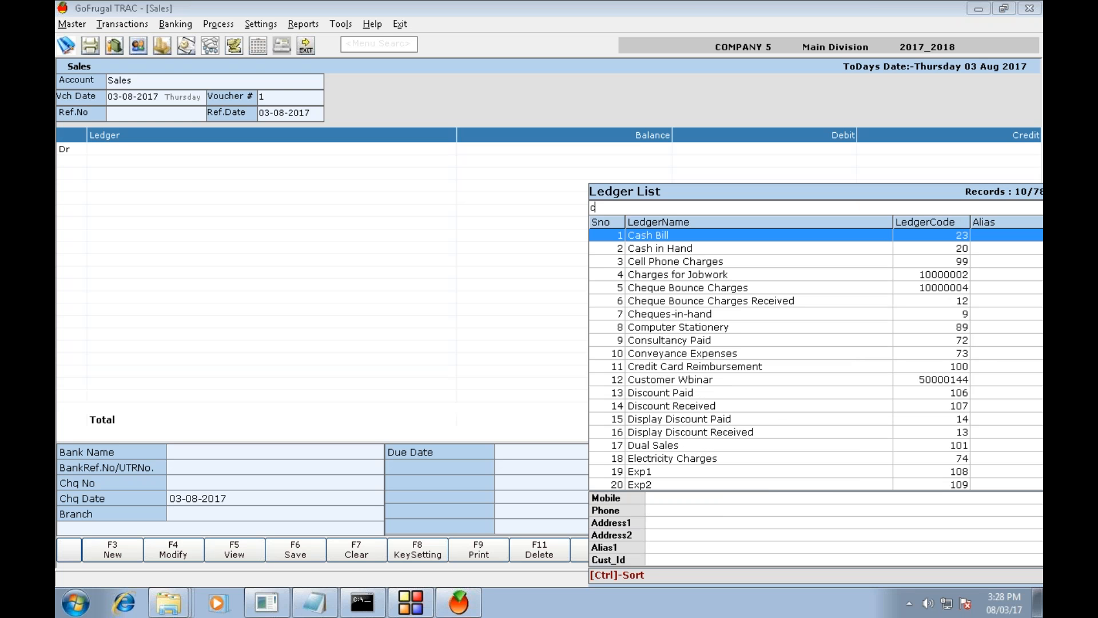
{"action": "type", "text": "u"}
{"action": "key", "text": "Return"}
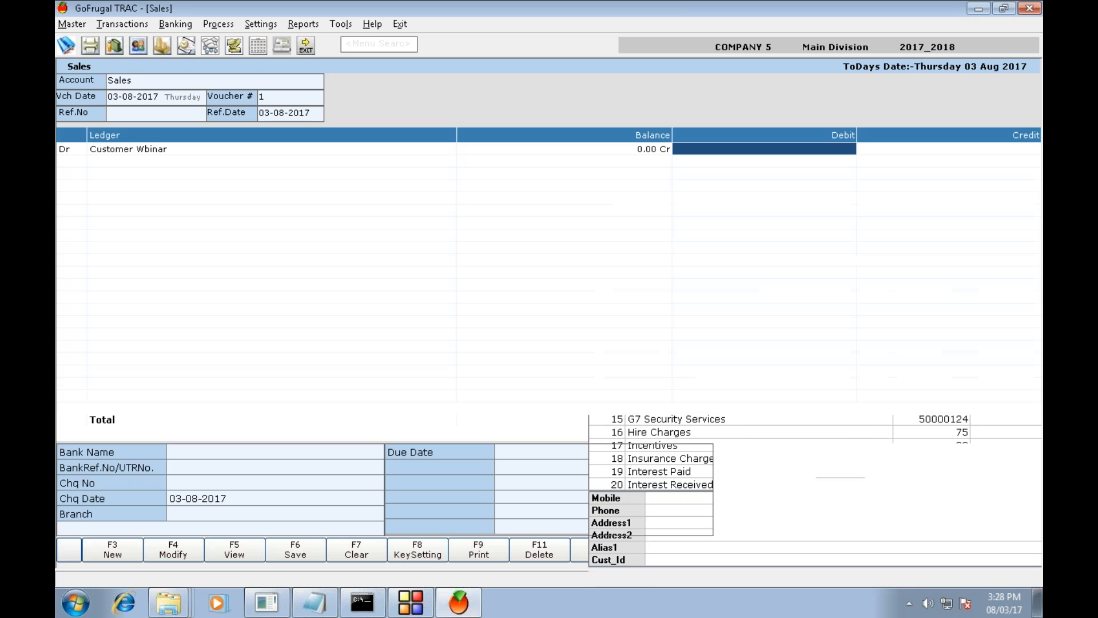
{"action": "type", "text": "5"}
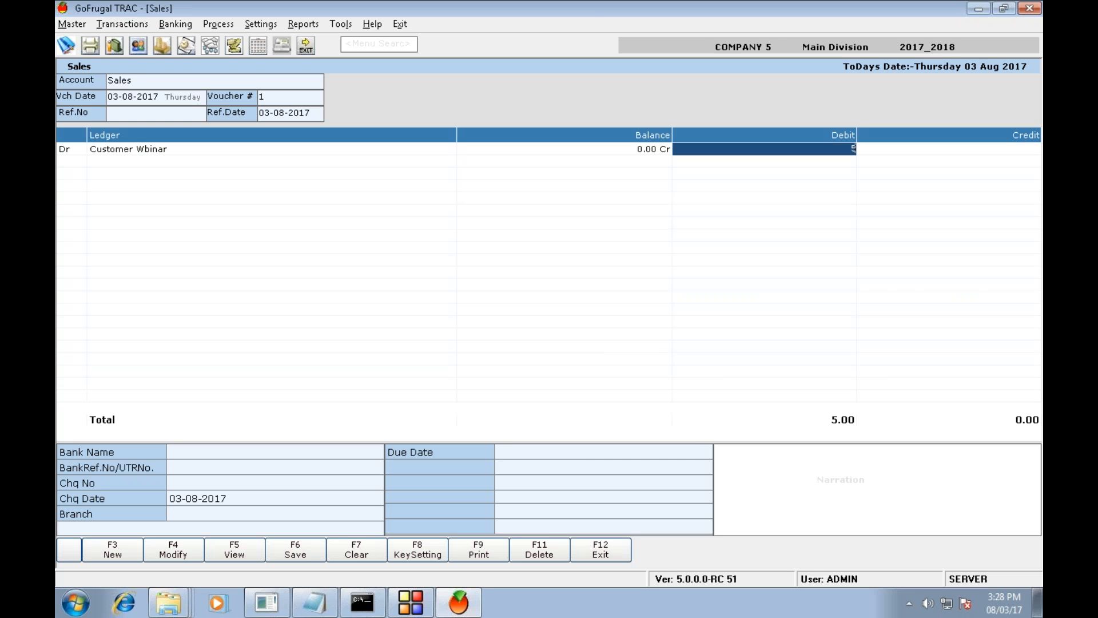
{"action": "type", "text": "00"}
{"action": "key", "text": "Return"}
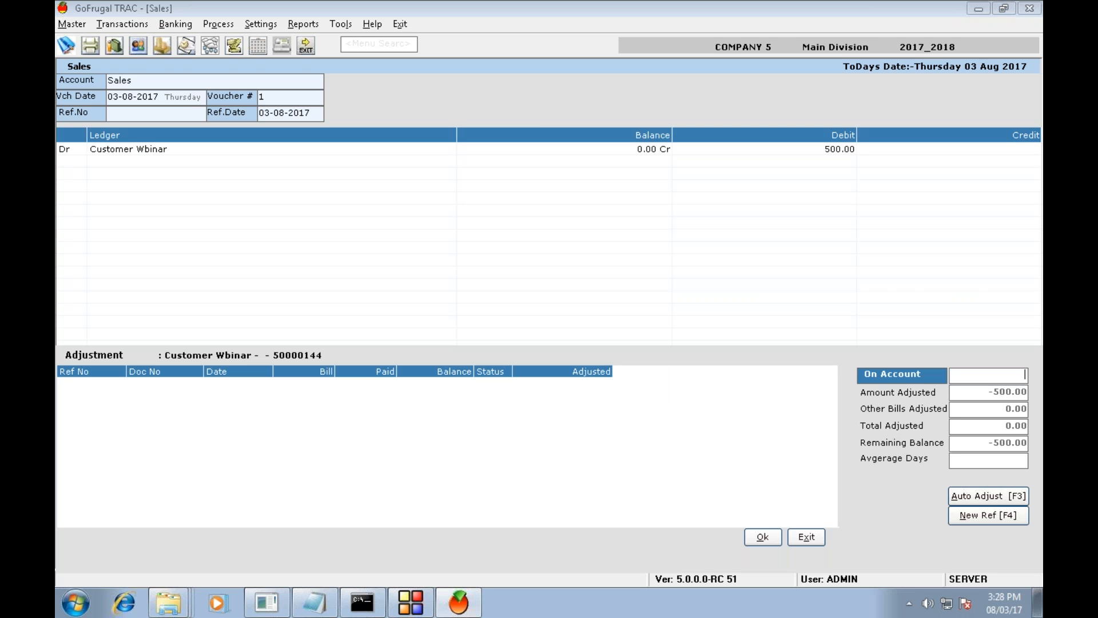
{"action": "key", "text": "Return"}
{"action": "key", "text": "Return"}
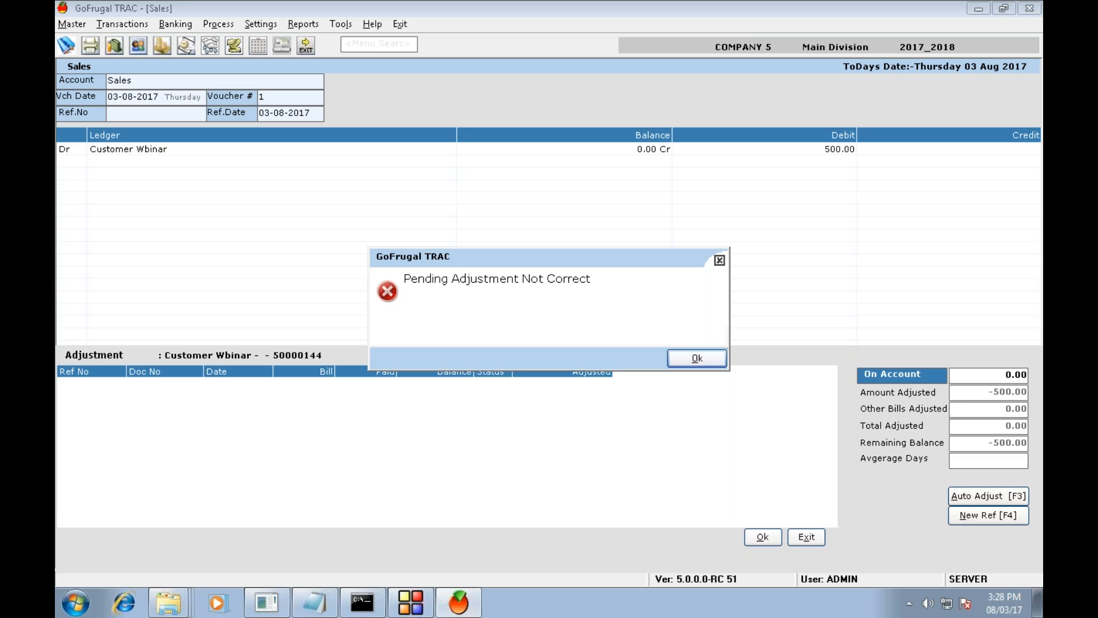
{"action": "key", "text": "Return"}
{"action": "key", "text": "F4"}
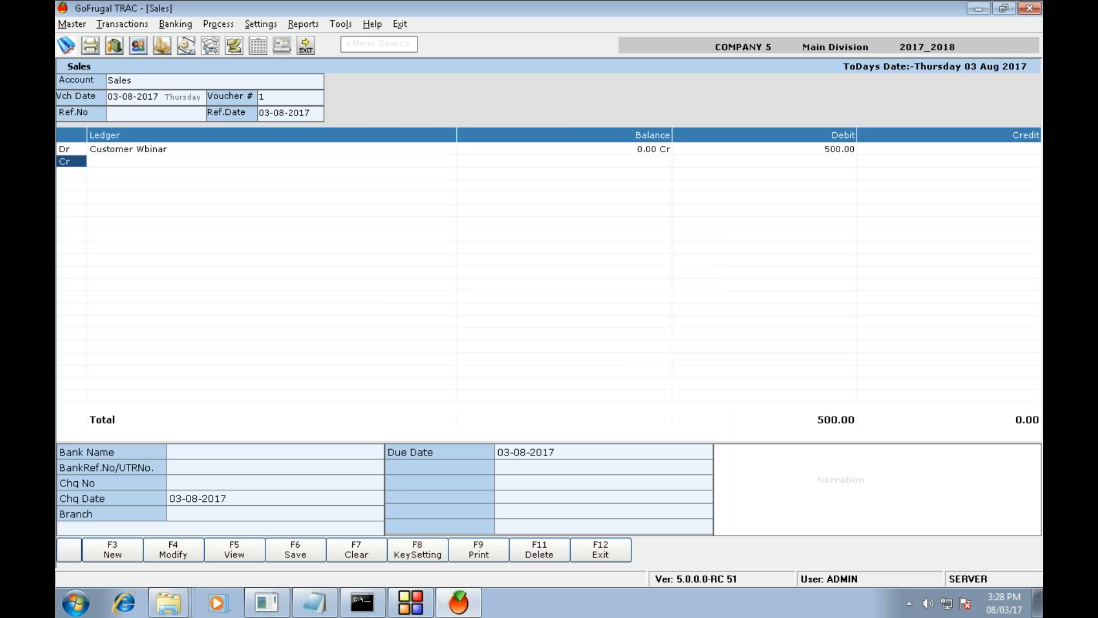
{"action": "left_click", "coordinate": [272, 149]}
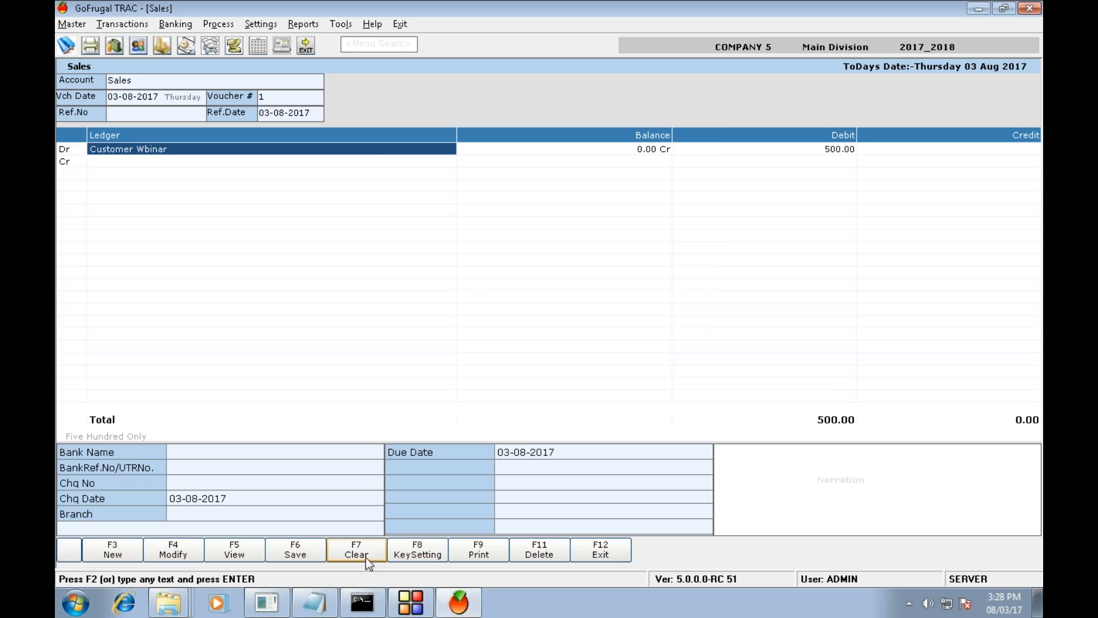
{"action": "left_click", "coordinate": [365, 557]}
{"action": "key", "text": "Return"}
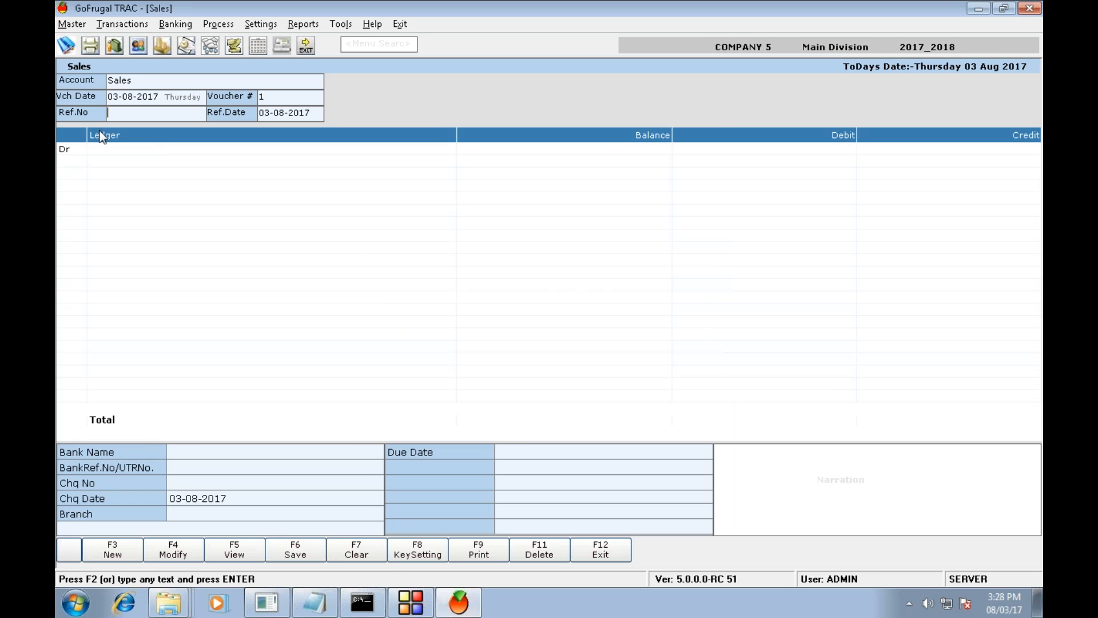
{"action": "key", "text": "Return"}
{"action": "key", "text": "Return"}
{"action": "key", "text": "F2"}
{"action": "type", "text": "s"}
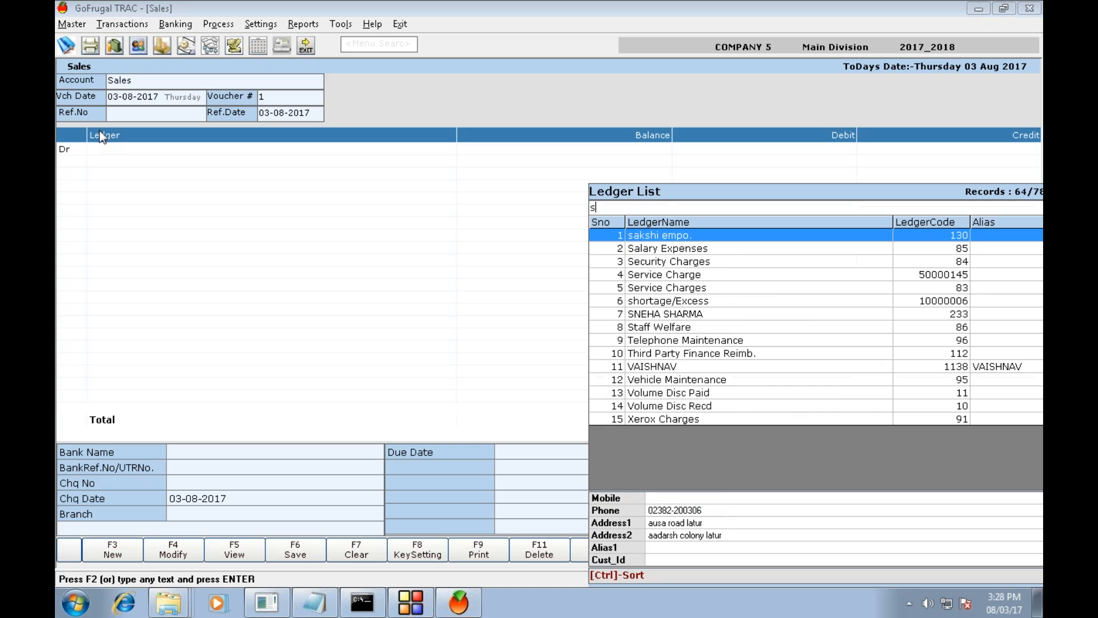
{"action": "type", "text": "al"}
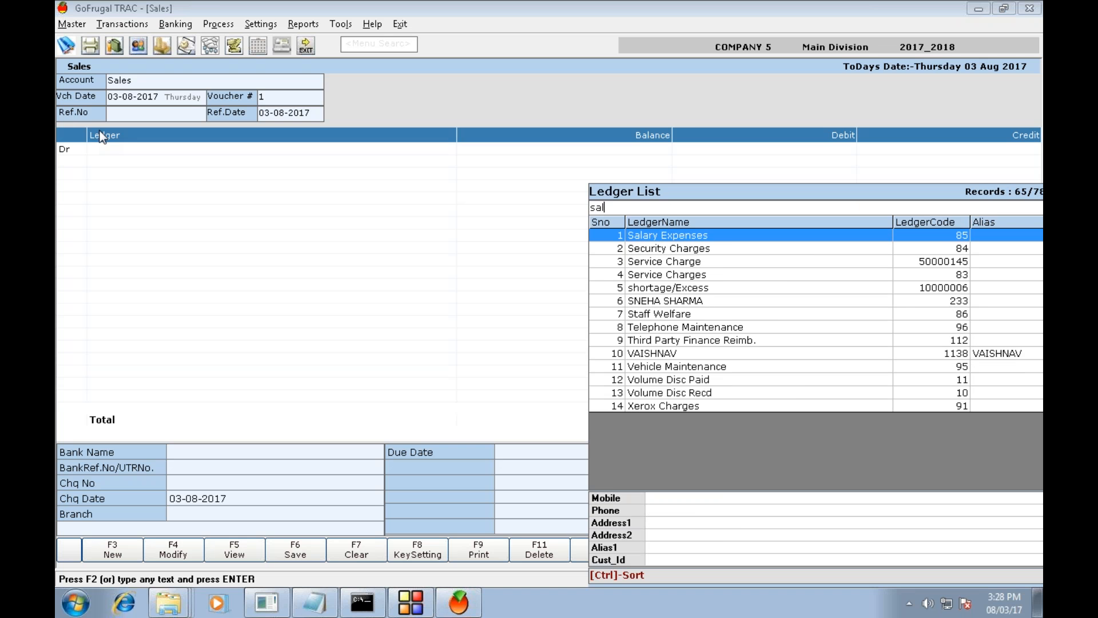
{"action": "key", "text": "Up"}
{"action": "type", "text": "s"}
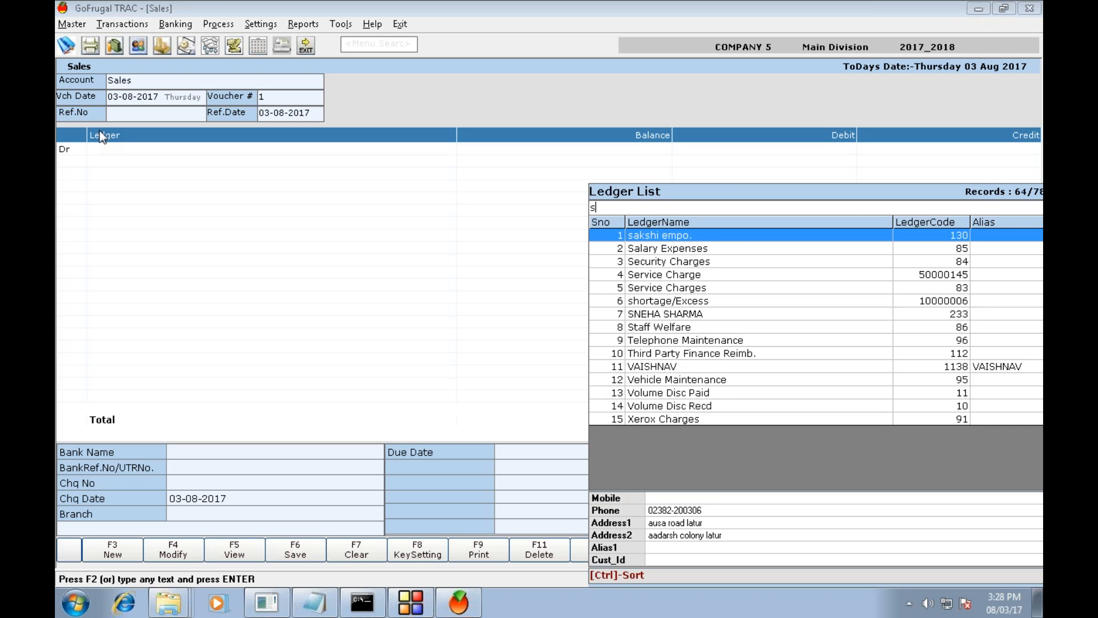
{"action": "key", "text": "BackSpace"}
{"action": "key", "text": "Escape"}
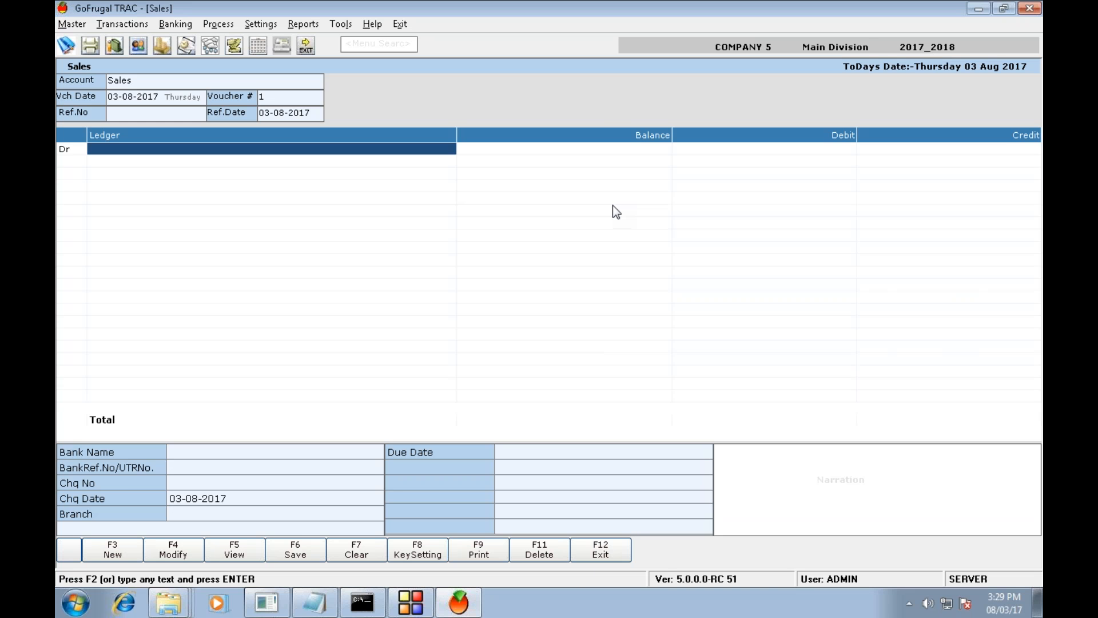
Step: Enter the voucher's debit line with the Cash in Hand ledger and an amount of 500
{"action": "key", "text": "F2"}
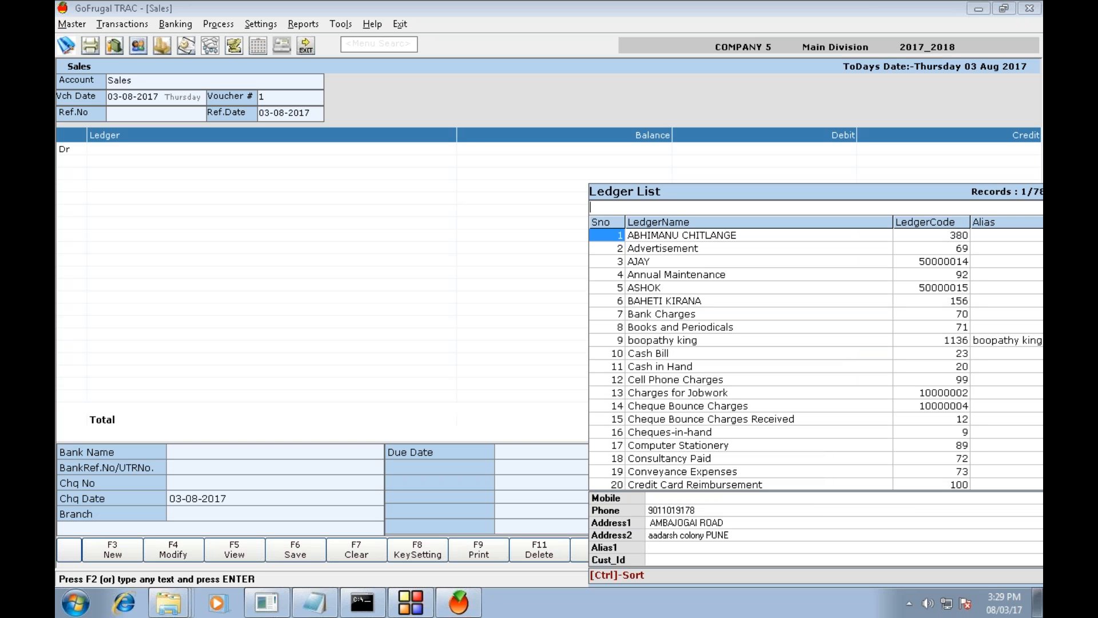
{"action": "type", "text": "c"}
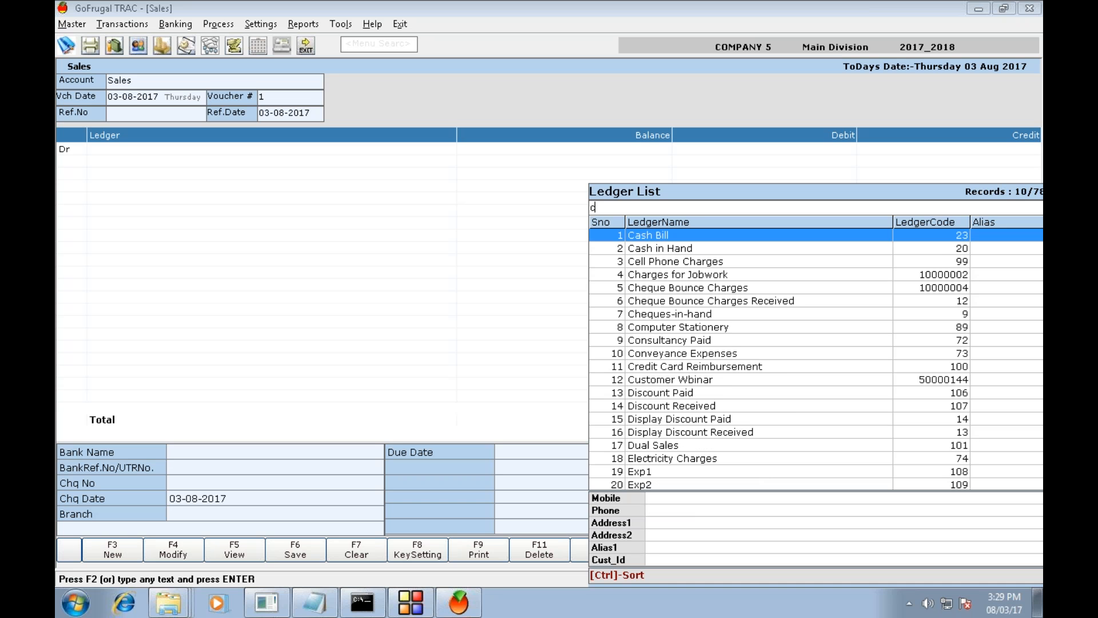
{"action": "type", "text": "as"}
{"action": "key", "text": "Return"}
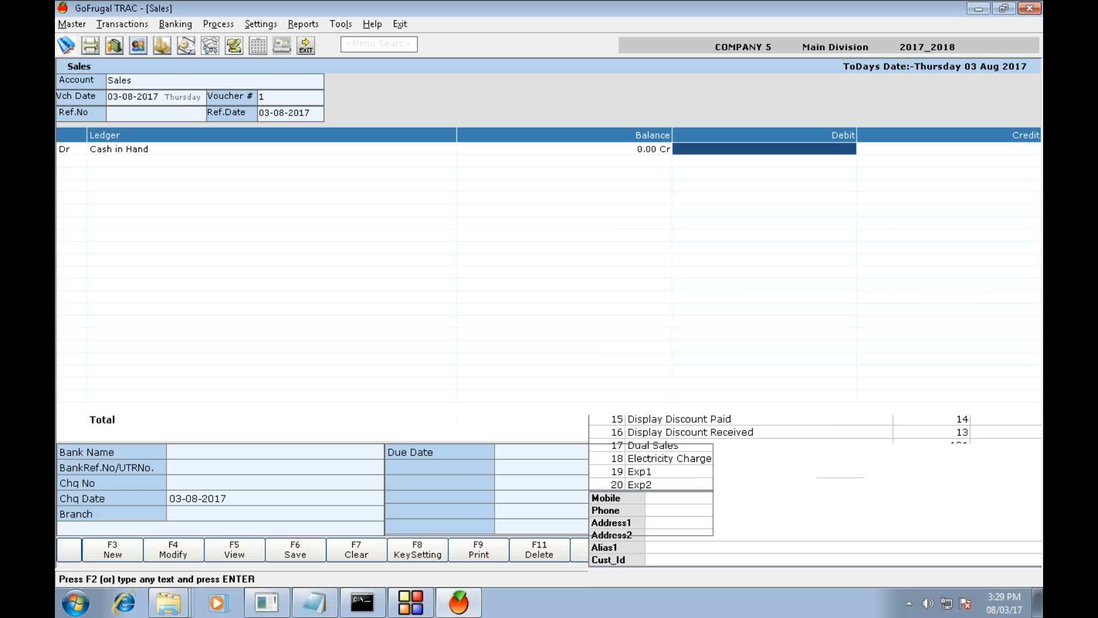
{"action": "type", "text": "500"}
{"action": "key", "text": "Return"}
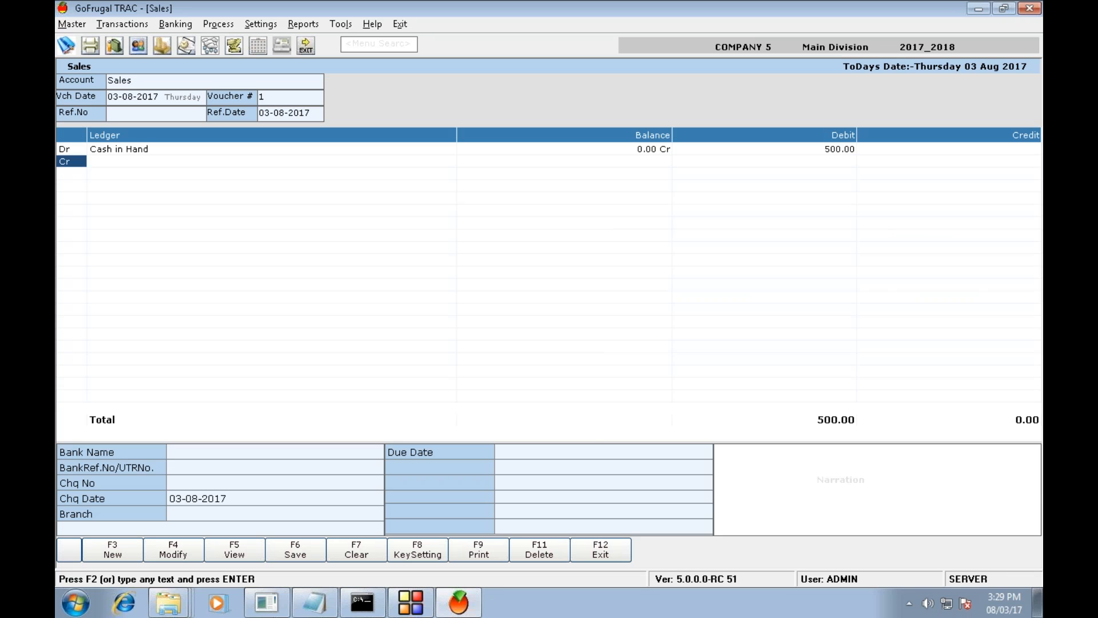
Step: Find the Sales A/c ledger and enter it as the voucher's credit line for 500
{"action": "key", "text": "Return"}
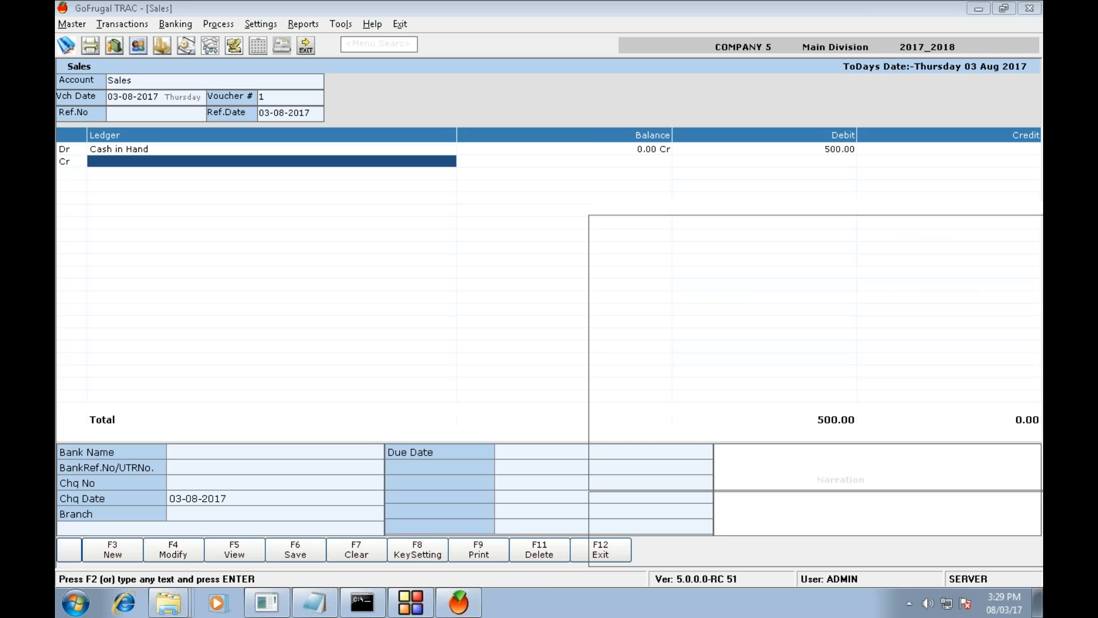
{"action": "type", "text": "cas"}
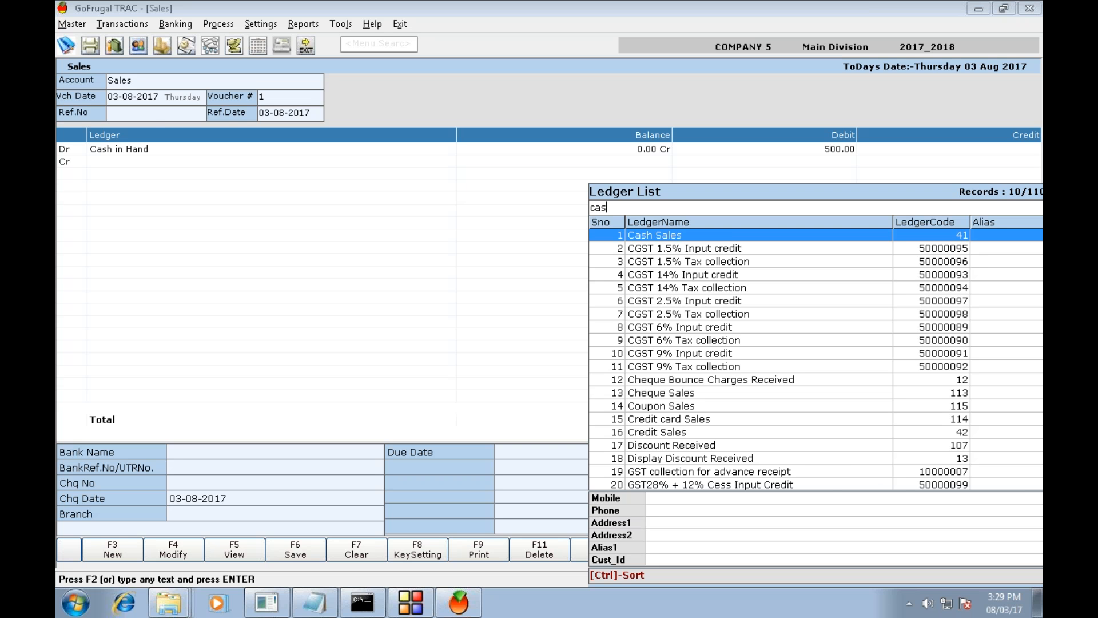
{"action": "key", "text": "BackSpace"}
{"action": "key", "text": "BackSpace"}
{"action": "key", "text": "BackSpace"}
{"action": "type", "text": "gs"}
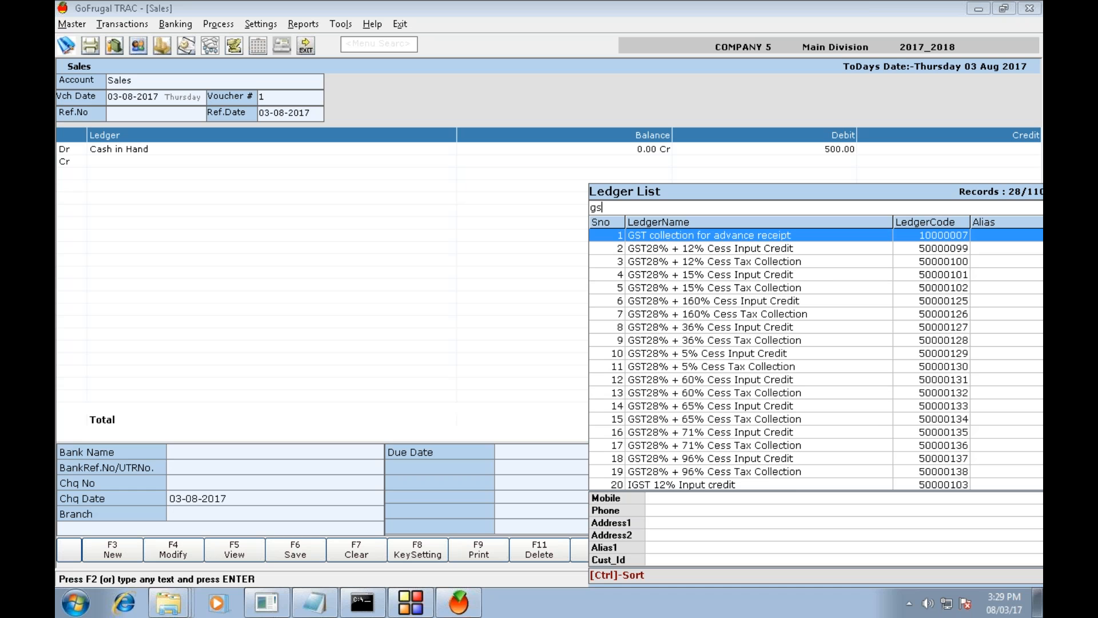
{"action": "key", "text": "BackSpace"}
{"action": "key", "text": "BackSpace"}
{"action": "type", "text": "sales"}
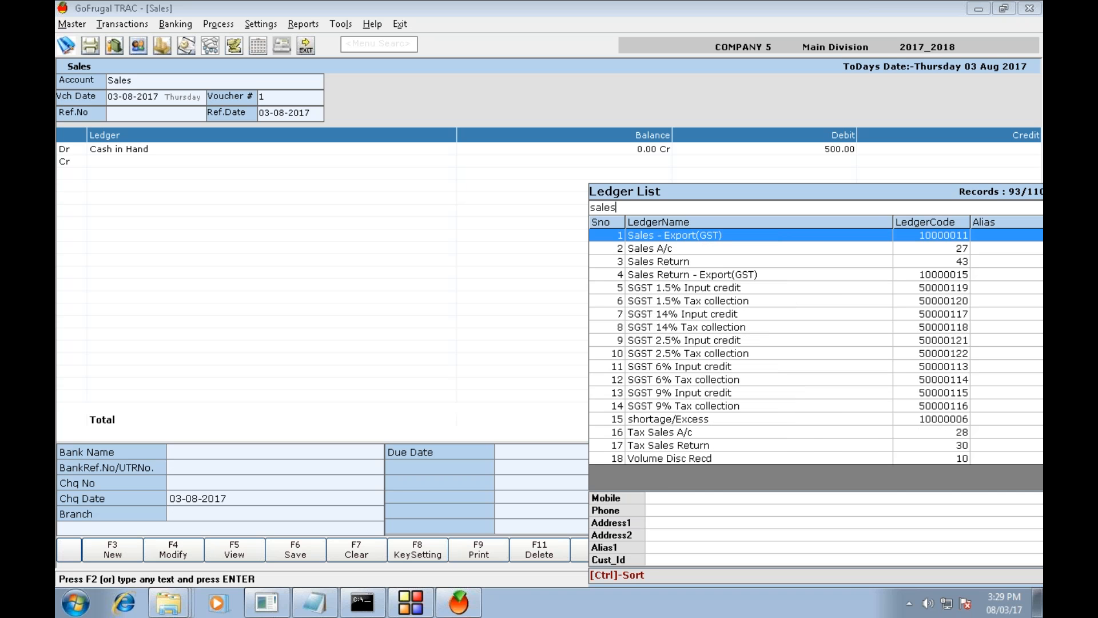
{"action": "key", "text": "Down"}
{"action": "key", "text": "Return"}
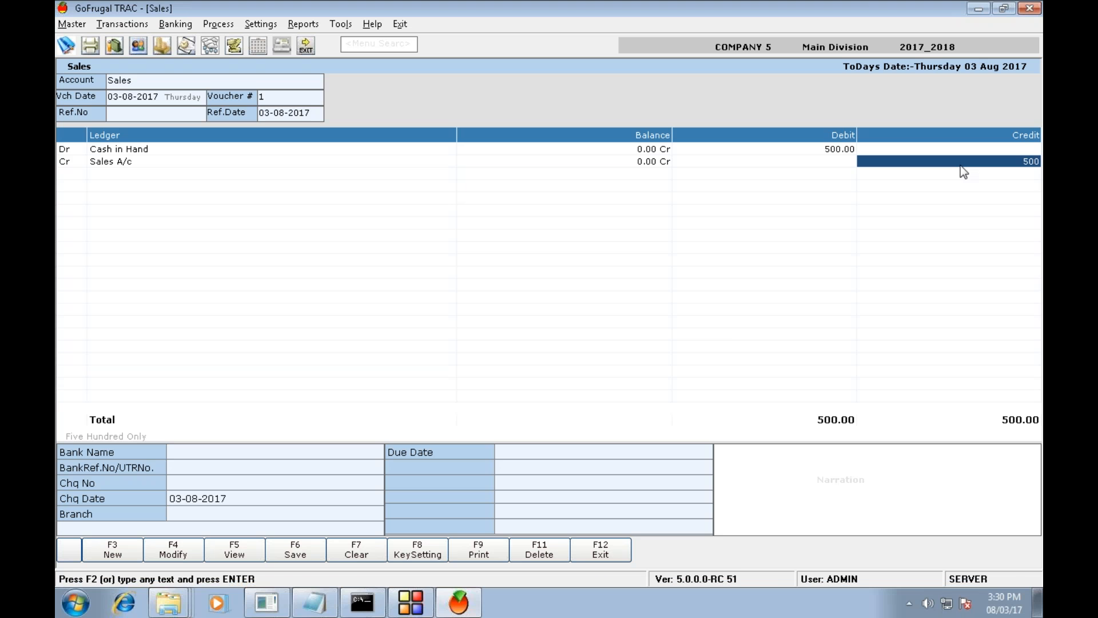
Step: Save the sales voucher and close the Sales entry screen
{"action": "key", "text": "F6"}
{"action": "left_click", "coordinate": [709, 360]}
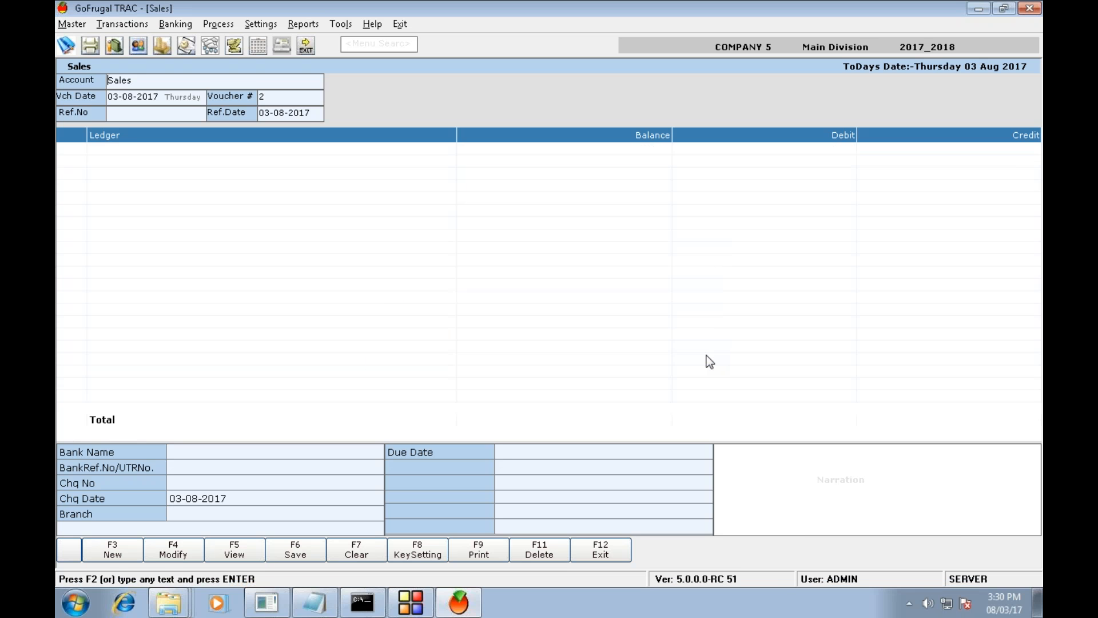
{"action": "key", "text": "Escape"}
{"action": "key", "text": "y"}
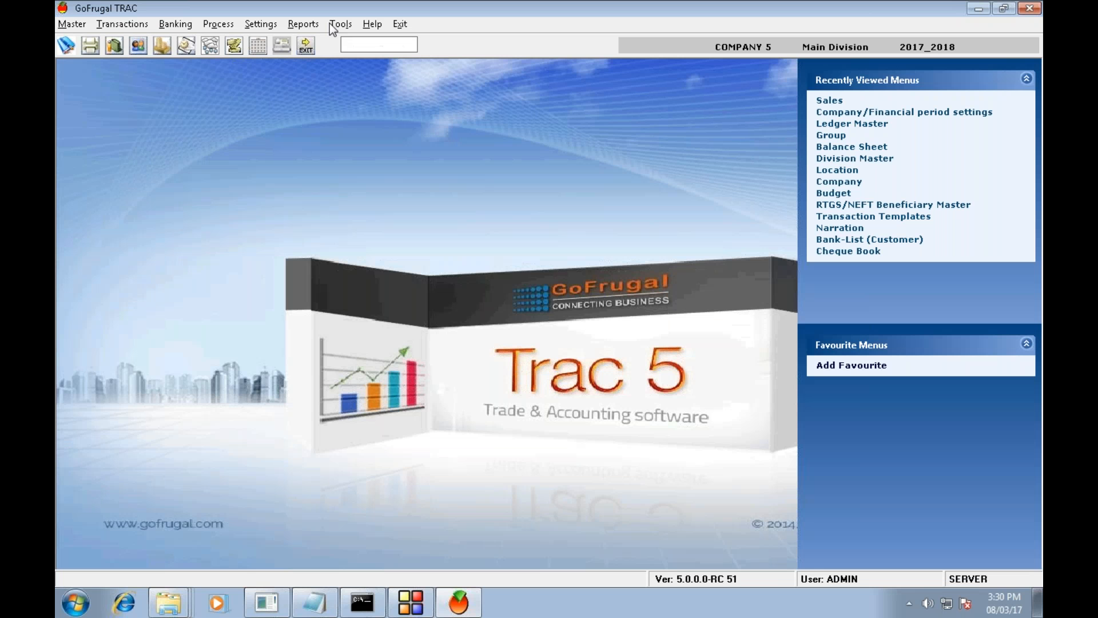
Step: Display COMPANY 5's Balance Sheet in detailed form
{"action": "left_click", "coordinate": [303, 24]}
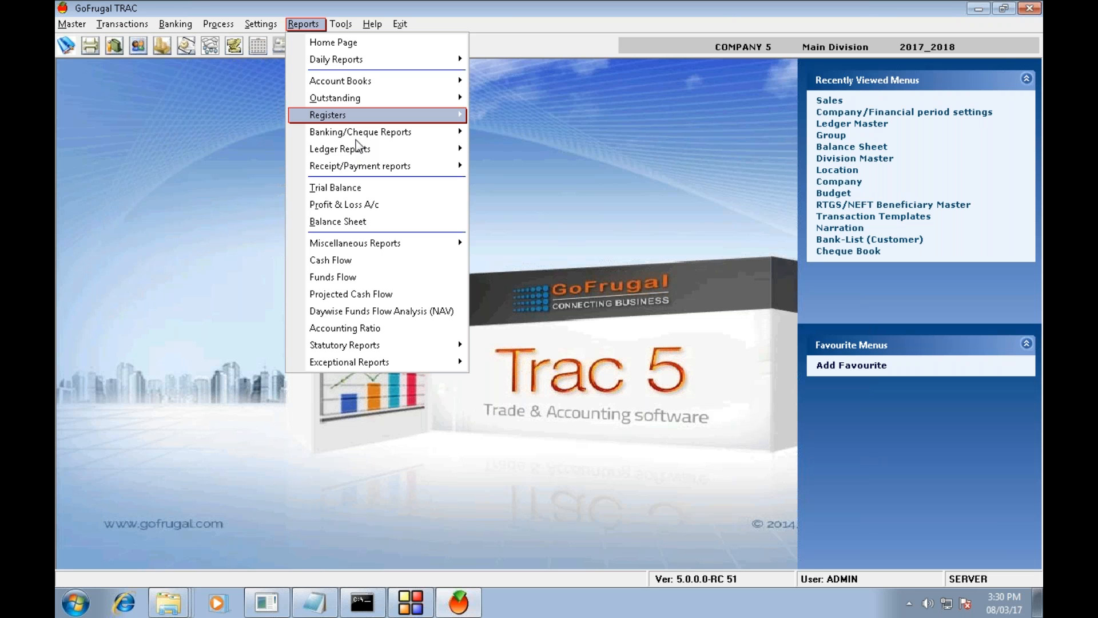
{"action": "left_click", "coordinate": [338, 221]}
{"action": "left_click", "coordinate": [175, 553]}
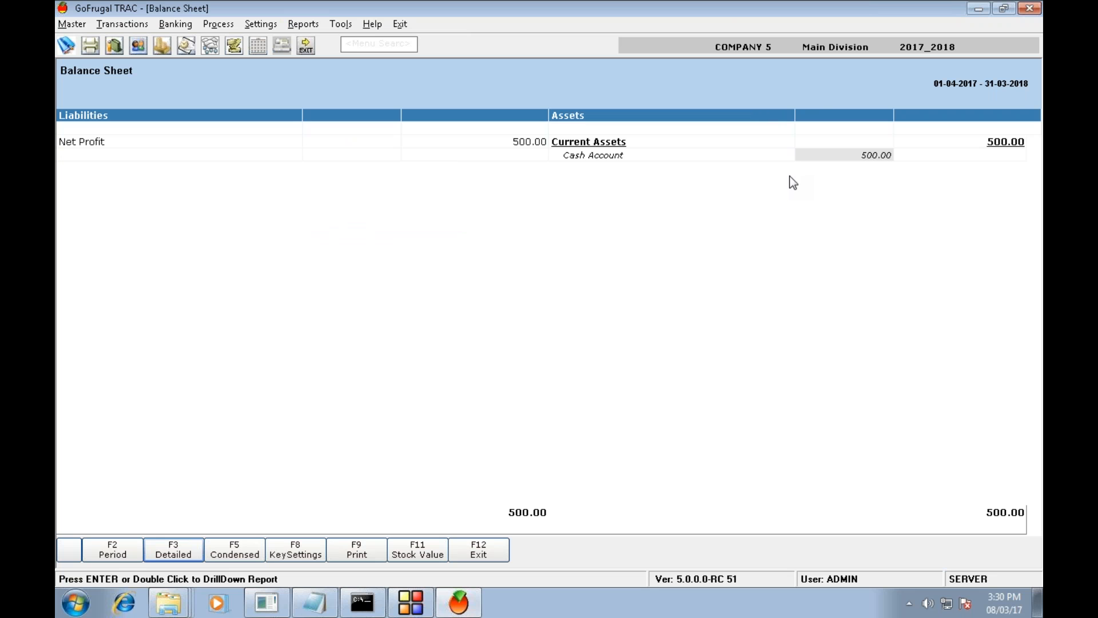
Step: Drill down from the Balance Sheet's Cash Account through Cash in Hand and Aug-2017 to sales voucher 1
{"action": "double_click", "coordinate": [841, 156]}
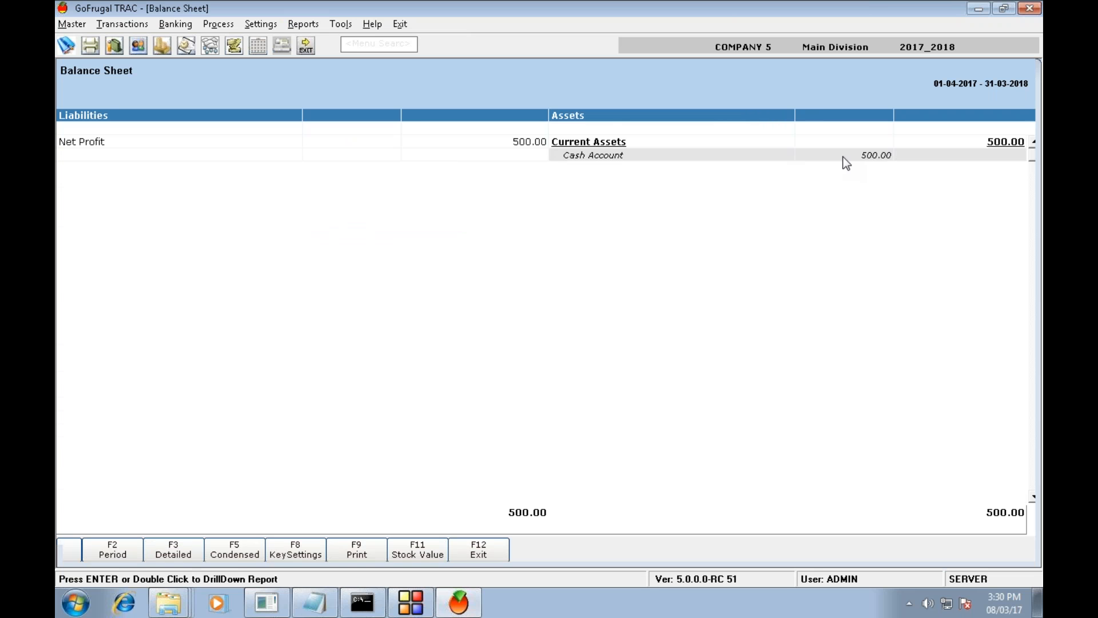
{"action": "double_click", "coordinate": [844, 145]}
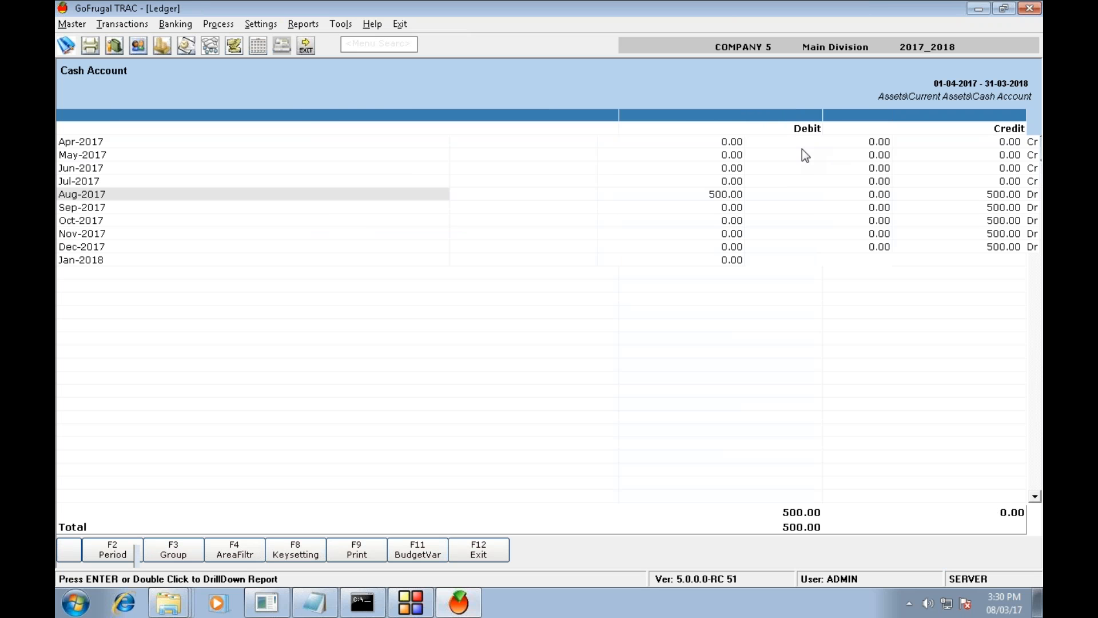
{"action": "double_click", "coordinate": [736, 198]}
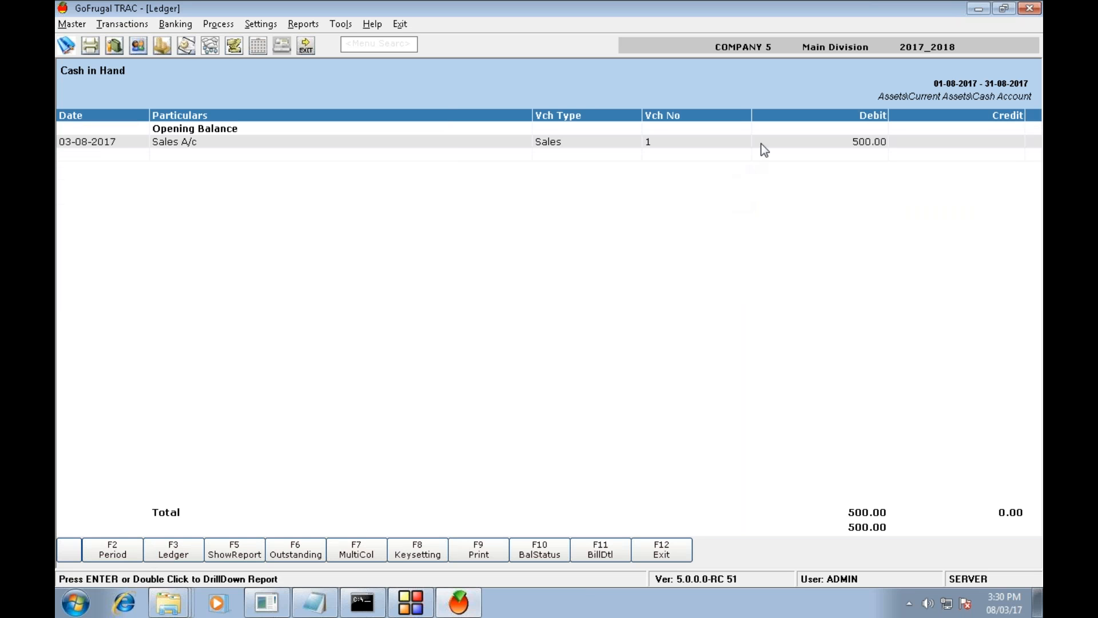
{"action": "double_click", "coordinate": [763, 144]}
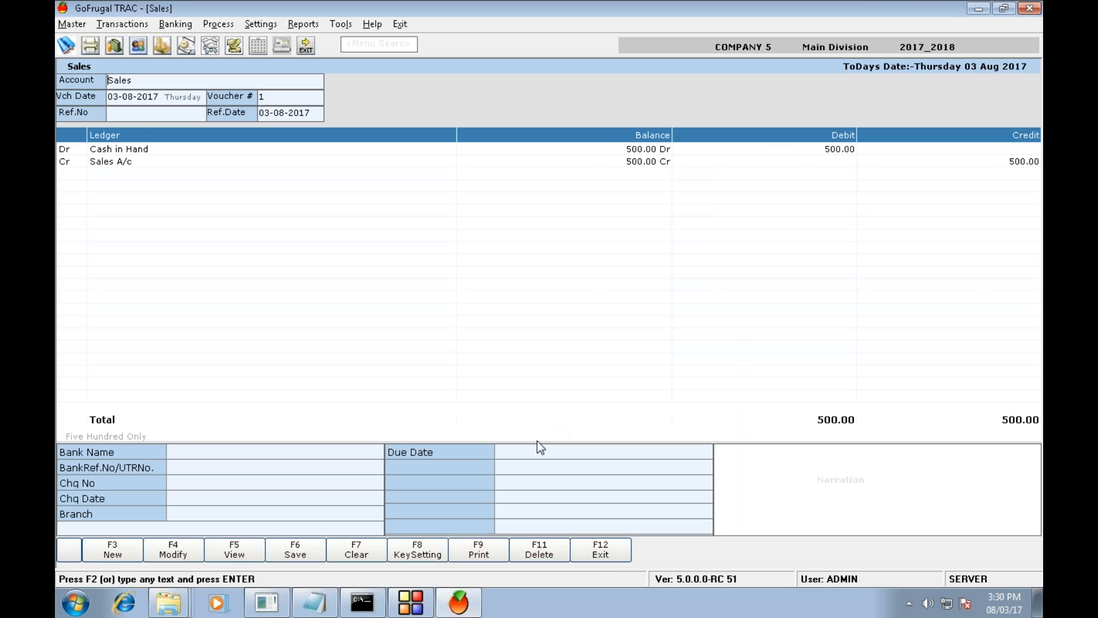
Step: Close sales voucher 1, the drilled-down ledger and group reports, and the Balance Sheet
{"action": "left_click", "coordinate": [604, 550]}
{"action": "left_click", "coordinate": [636, 358]}
{"action": "left_click", "coordinate": [634, 359]}
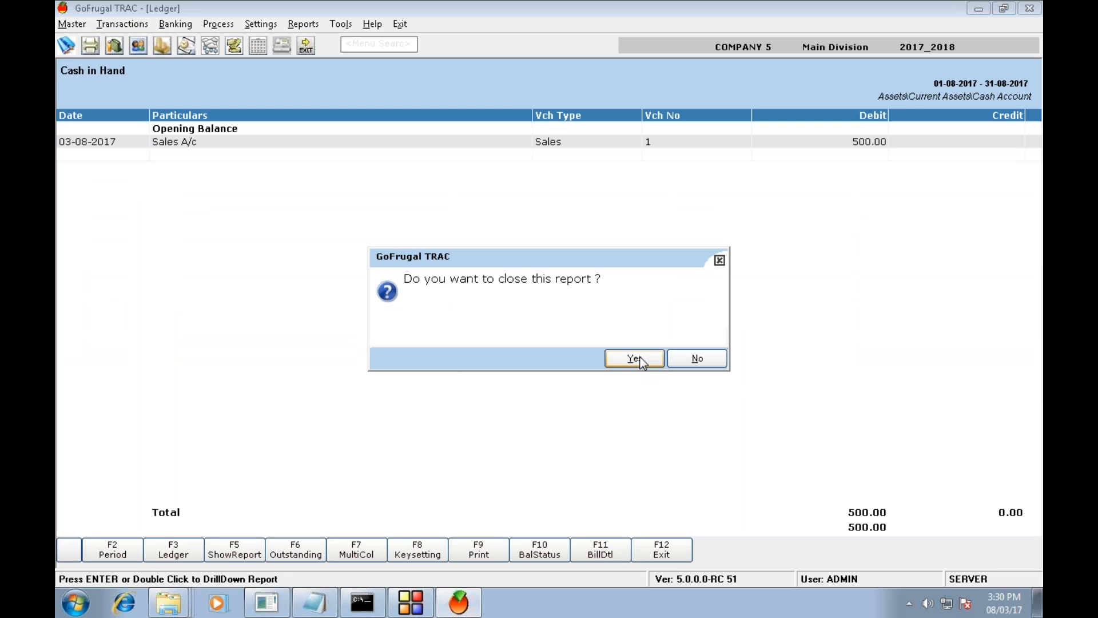
{"action": "left_click", "coordinate": [634, 359]}
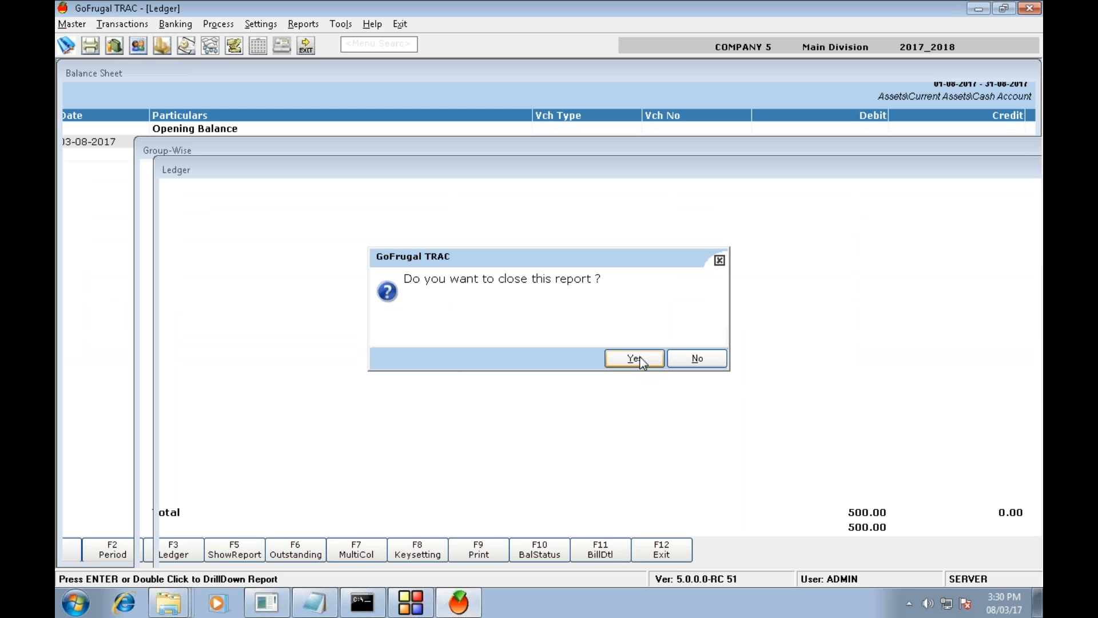
{"action": "key", "text": "Escape"}
{"action": "left_click", "coordinate": [640, 362]}
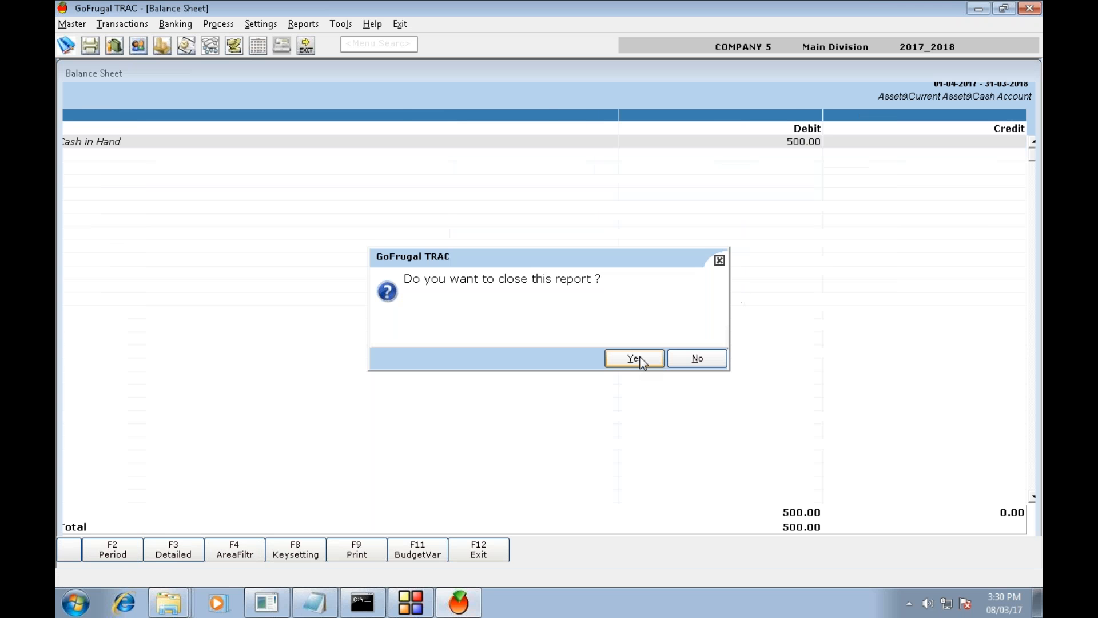
{"action": "key", "text": "Escape"}
{"action": "left_click", "coordinate": [640, 362]}
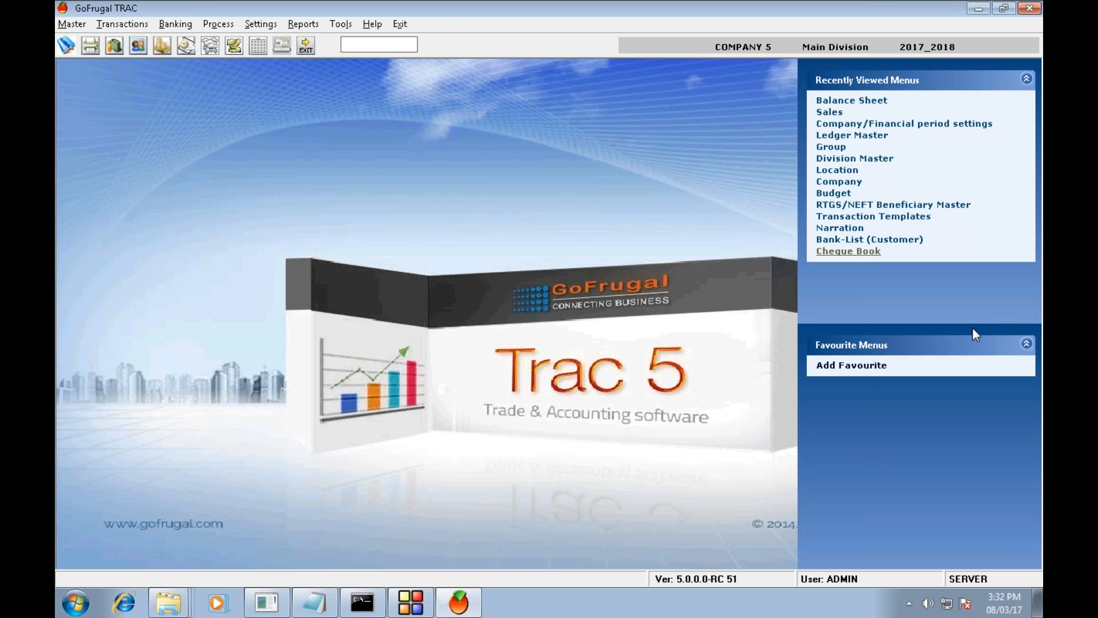
Step: Start a new sales voucher and enter the Customer Wbinar ledger as its debit line for 1500
{"action": "left_click", "coordinate": [121, 23]}
{"action": "left_click", "coordinate": [186, 98]}
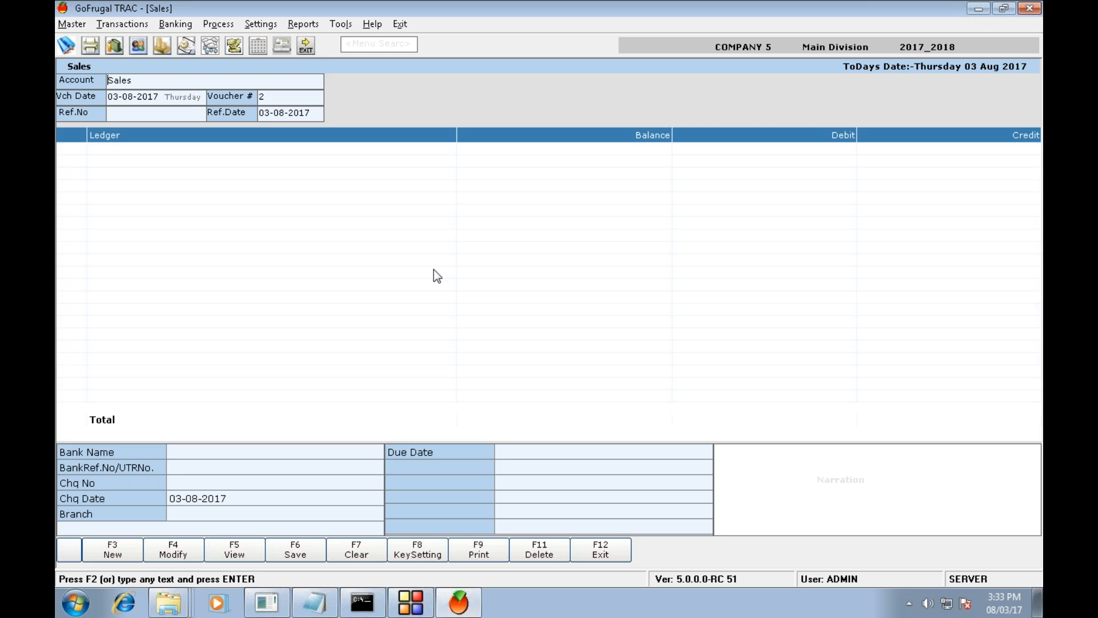
{"action": "key", "text": "Return"}
{"action": "key", "text": "Return"}
{"action": "key", "text": "Return"}
{"action": "key", "text": "Return"}
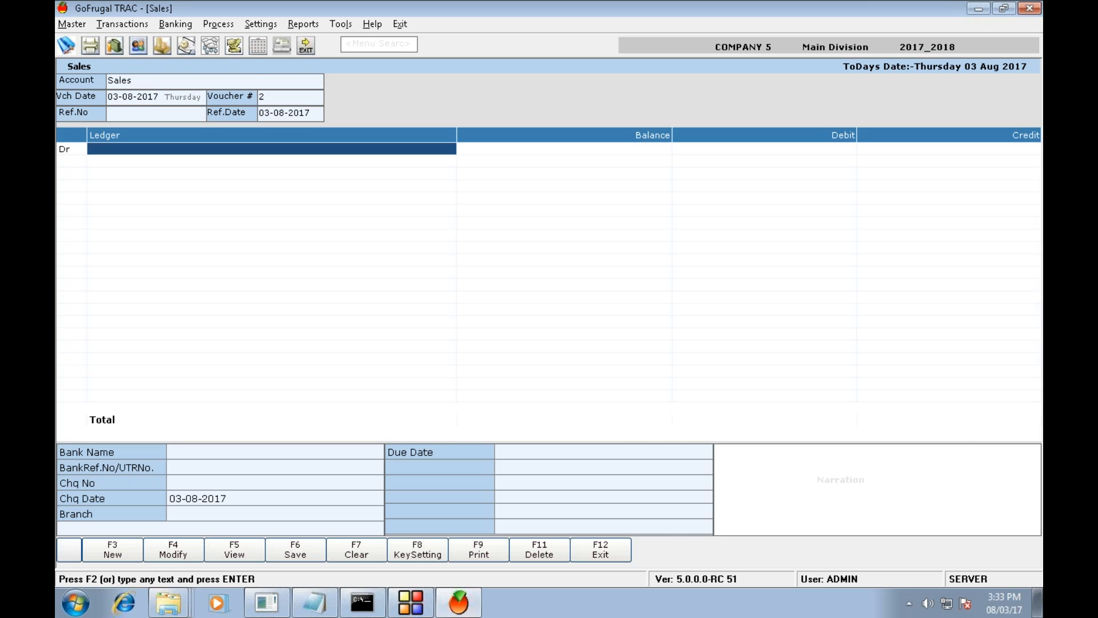
{"action": "key", "text": "Return"}
{"action": "type", "text": "c"}
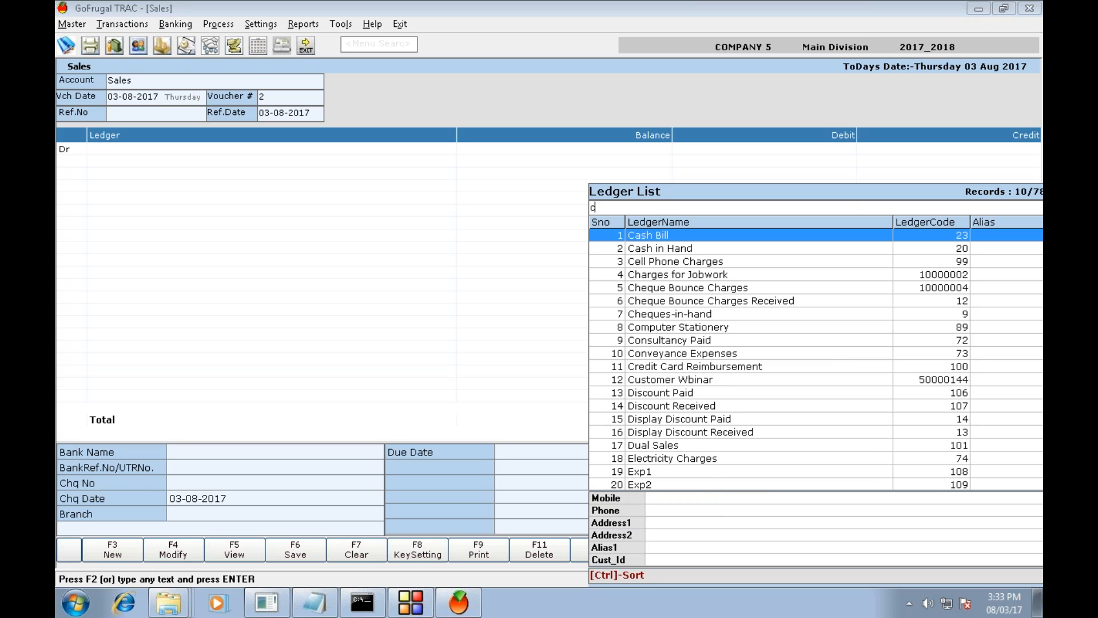
{"action": "type", "text": "us"}
{"action": "key", "text": "Return"}
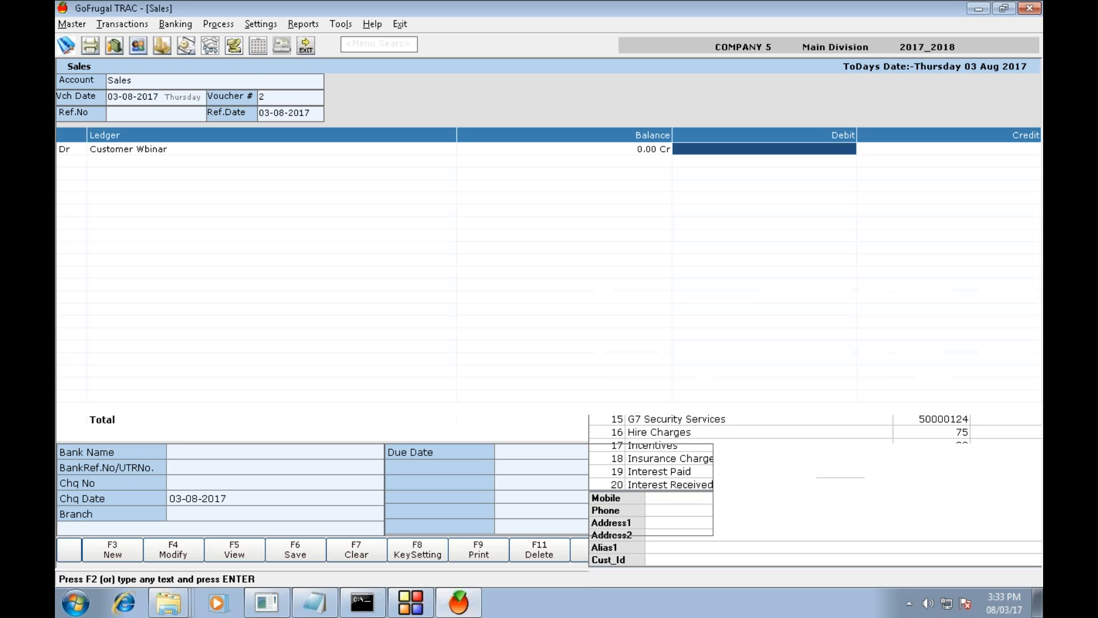
{"action": "type", "text": "1500"}
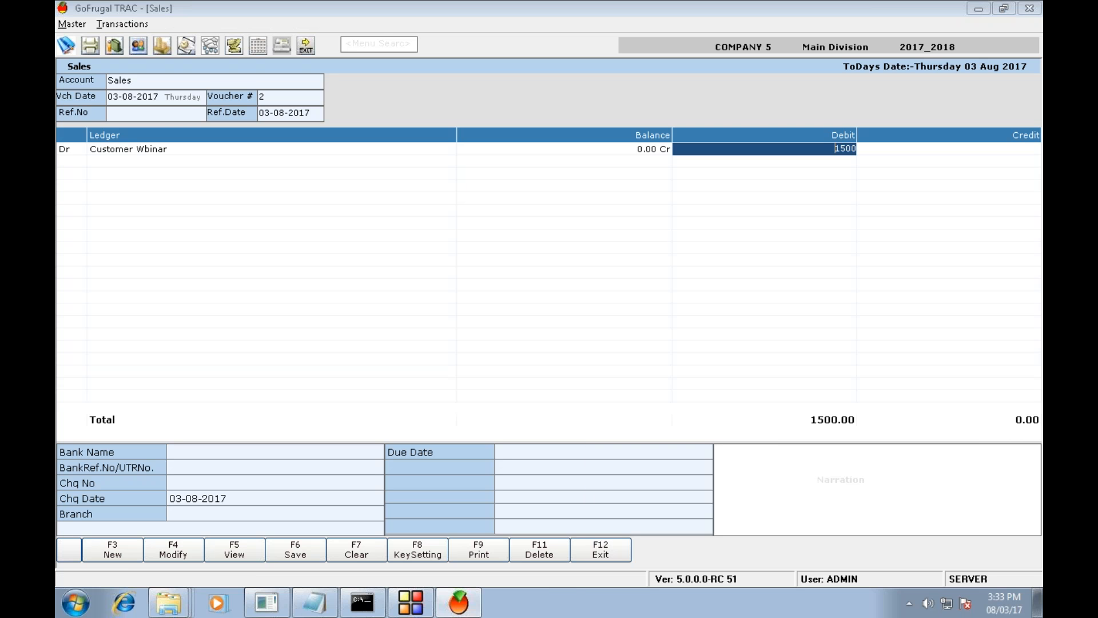
{"action": "key", "text": "Return"}
Step: Set the On Account adjustment for Customer Wbinar to -1500 and accept the adjustment
{"action": "key", "text": "Return"}
{"action": "key", "text": "Return"}
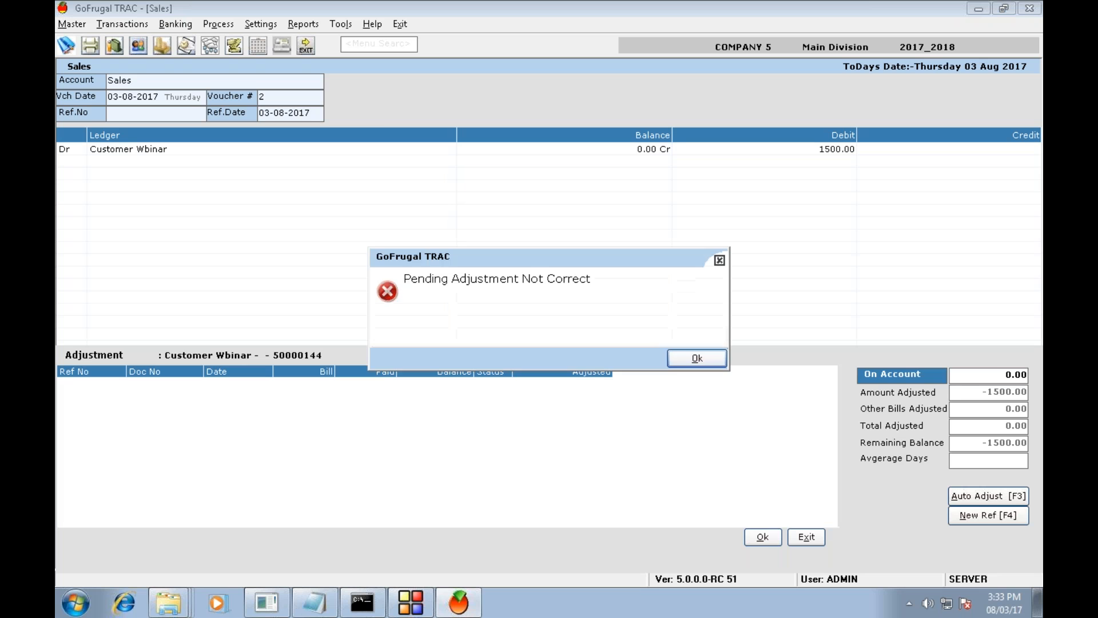
{"action": "key", "text": "Return"}
{"action": "key", "text": "BackSpace"}
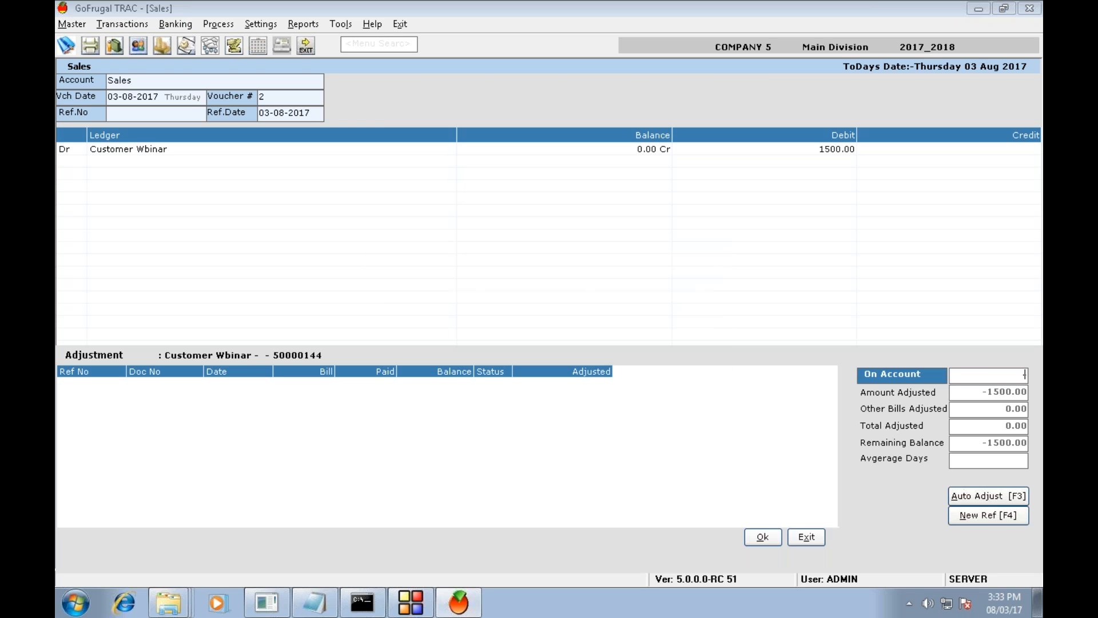
{"action": "type", "text": "-1500"}
{"action": "key", "text": "Return"}
{"action": "key", "text": "Return"}
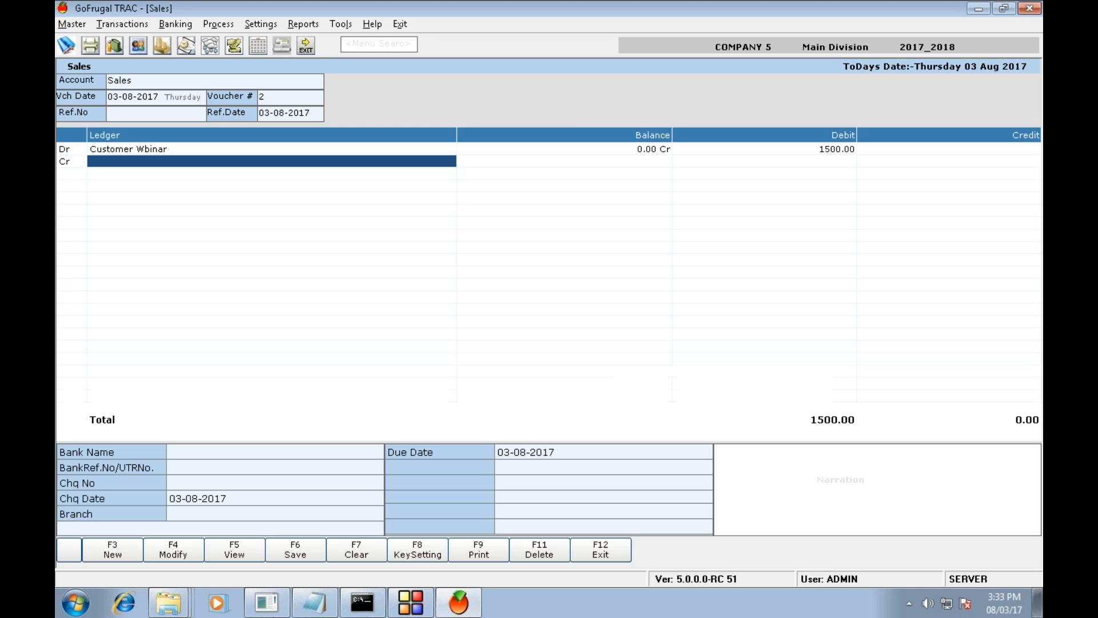
Step: Search the ledgers for gst and enter Local GST12% Sales as the voucher's credit line for 1500
{"action": "key", "text": "Return"}
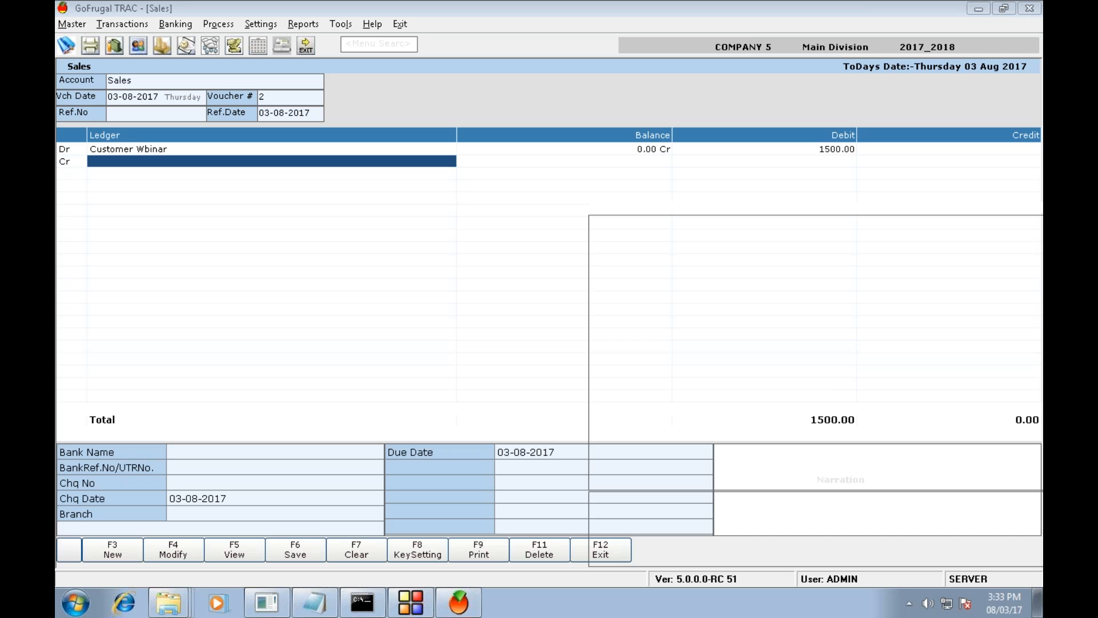
{"action": "type", "text": "cs"}
{"action": "key", "text": "BackSpace"}
{"action": "key", "text": "BackSpace"}
{"action": "type", "text": "gs"}
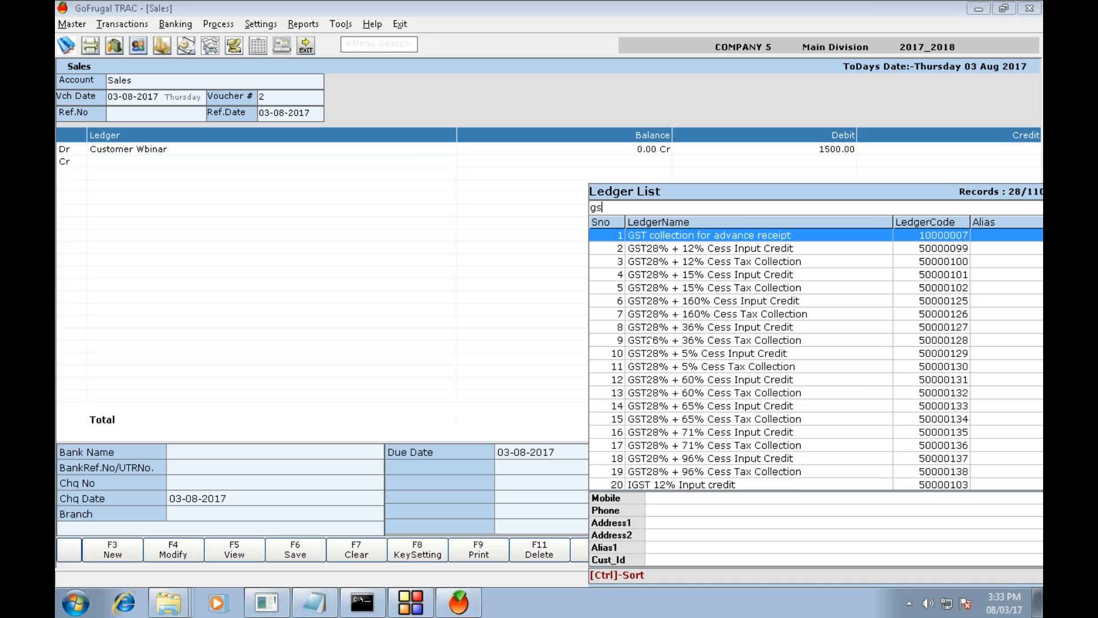
{"action": "type", "text": "t"}
{"action": "key", "text": "Down"}
{"action": "key", "text": "Down"}
{"action": "key", "text": "Down"}
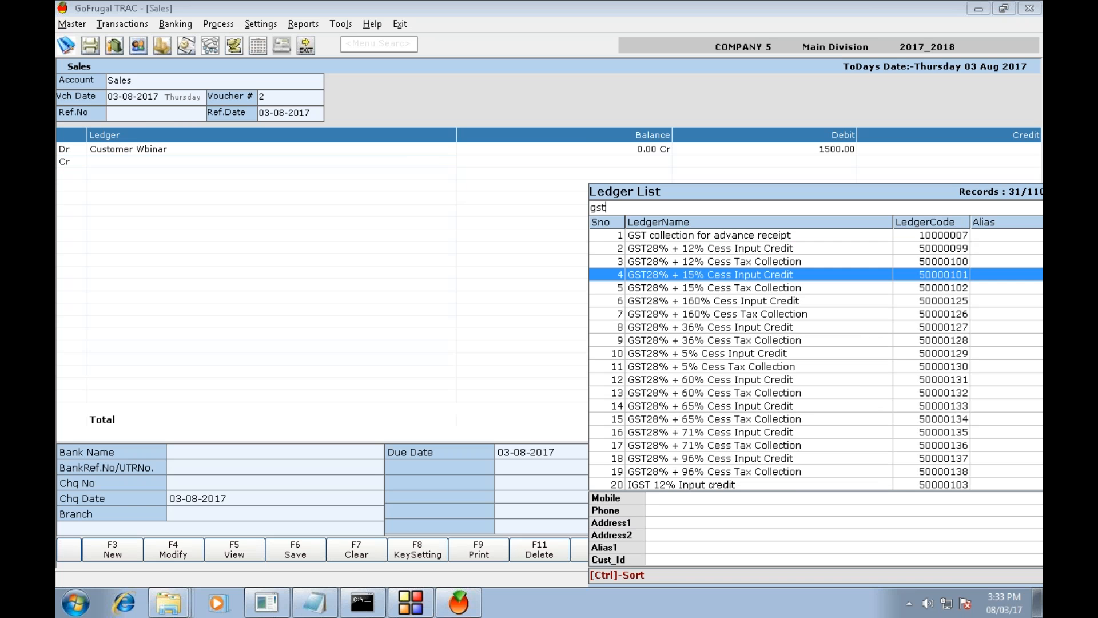
{"action": "key", "text": "Down"}
{"action": "key", "text": "Down"}
{"action": "key", "text": "Down"}
{"action": "key", "text": "Down"}
{"action": "key", "text": "Down"}
{"action": "key", "text": "Down"}
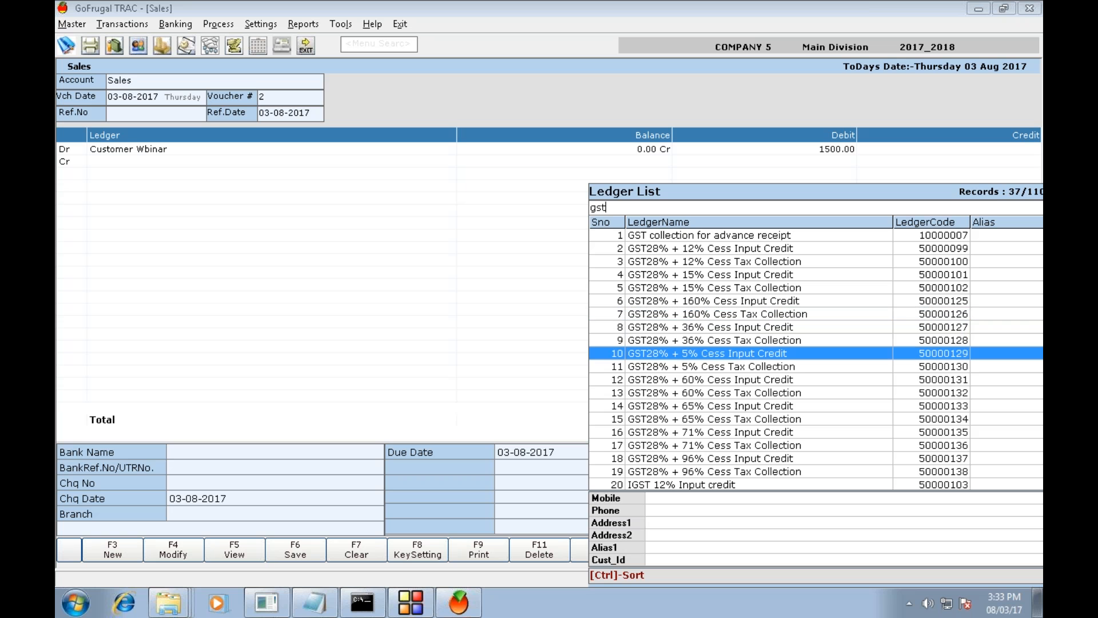
{"action": "key", "text": "Down"}
{"action": "key", "text": "Down"}
{"action": "key", "text": "Down"}
{"action": "key", "text": "Down"}
{"action": "key", "text": "Down"}
{"action": "key", "text": "Down"}
{"action": "key", "text": "Down"}
{"action": "key", "text": "Down"}
{"action": "key", "text": "Down"}
{"action": "key", "text": "Down"}
{"action": "key", "text": "Down"}
{"action": "key", "text": "Down"}
{"action": "key", "text": "Down"}
{"action": "key", "text": "Down"}
{"action": "key", "text": "Down"}
{"action": "key", "text": "Down"}
{"action": "key", "text": "Down"}
{"action": "key", "text": "Down"}
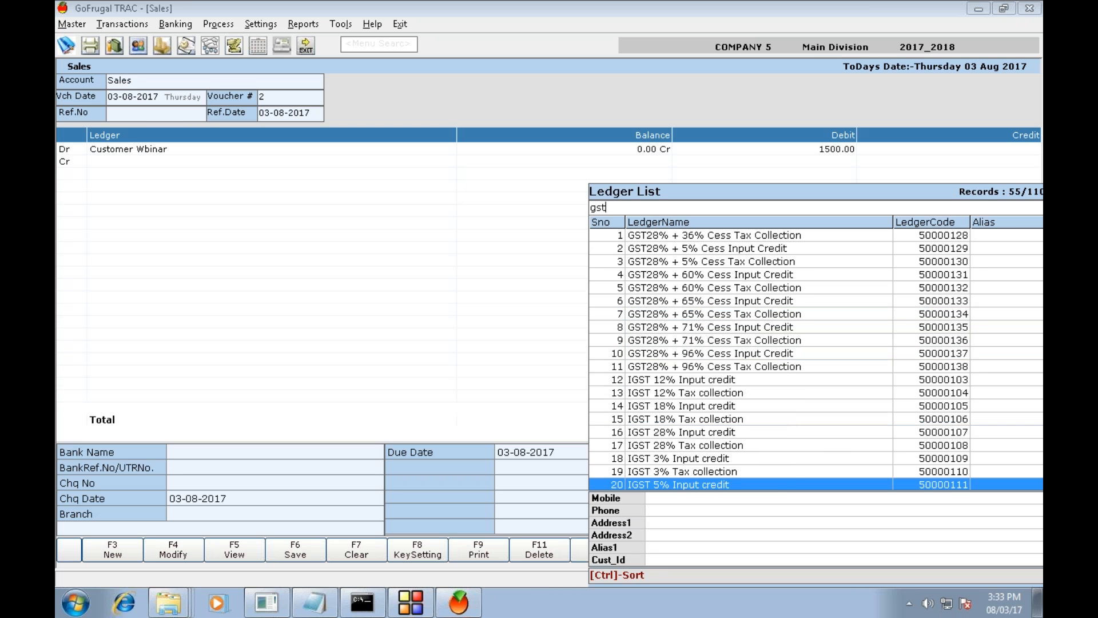
{"action": "key", "text": "Down"}
{"action": "key", "text": "Down"}
{"action": "key", "text": "Down"}
{"action": "key", "text": "Down"}
{"action": "key", "text": "Down"}
{"action": "key", "text": "Down"}
{"action": "key", "text": "Down"}
{"action": "key", "text": "Down"}
{"action": "key", "text": "Down"}
{"action": "key", "text": "Down"}
{"action": "key", "text": "Down"}
{"action": "key", "text": "Down"}
{"action": "key", "text": "Down"}
{"action": "key", "text": "Down"}
{"action": "key", "text": "Down"}
{"action": "key", "text": "Down"}
{"action": "key", "text": "Down"}
{"action": "key", "text": "Down"}
{"action": "key", "text": "Down"}
{"action": "key", "text": "Down"}
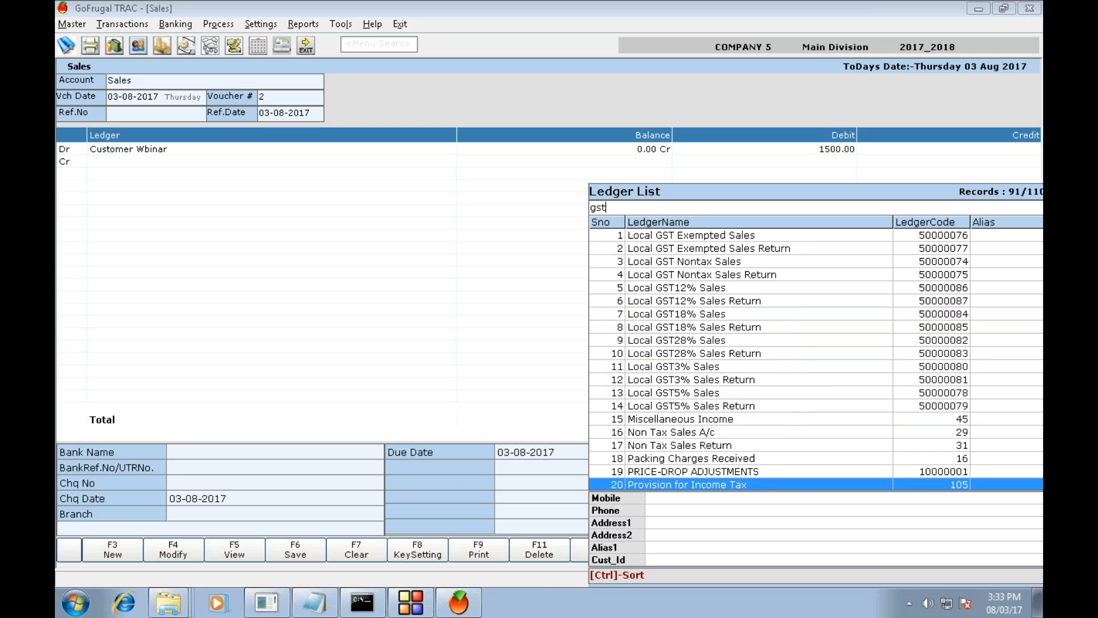
{"action": "key", "text": "Up"}
{"action": "key", "text": "Up"}
{"action": "key", "text": "Up"}
{"action": "key", "text": "Up"}
{"action": "key", "text": "Up"}
{"action": "key", "text": "Up"}
{"action": "key", "text": "Up"}
{"action": "key", "text": "Up"}
{"action": "key", "text": "Up"}
{"action": "key", "text": "Up"}
{"action": "key", "text": "Up"}
{"action": "key", "text": "Up"}
{"action": "key", "text": "Up"}
{"action": "key", "text": "Up"}
{"action": "key", "text": "Up"}
{"action": "key", "text": "Up"}
{"action": "key", "text": "Up"}
{"action": "key", "text": "Up"}
{"action": "key", "text": "Up"}
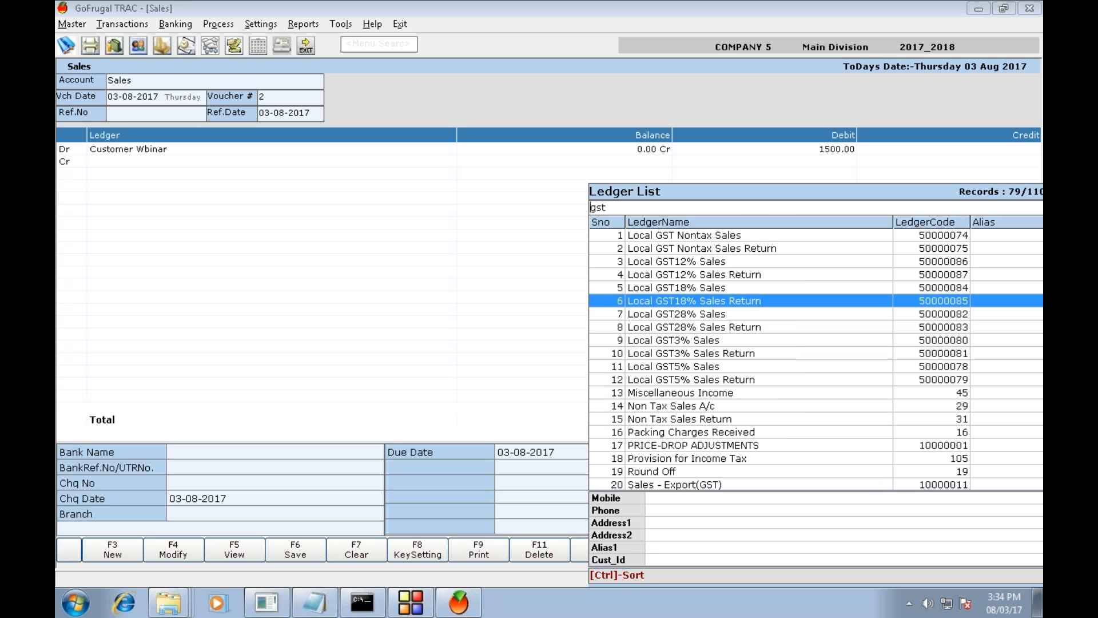
{"action": "key", "text": "Down"}
{"action": "key", "text": "Down"}
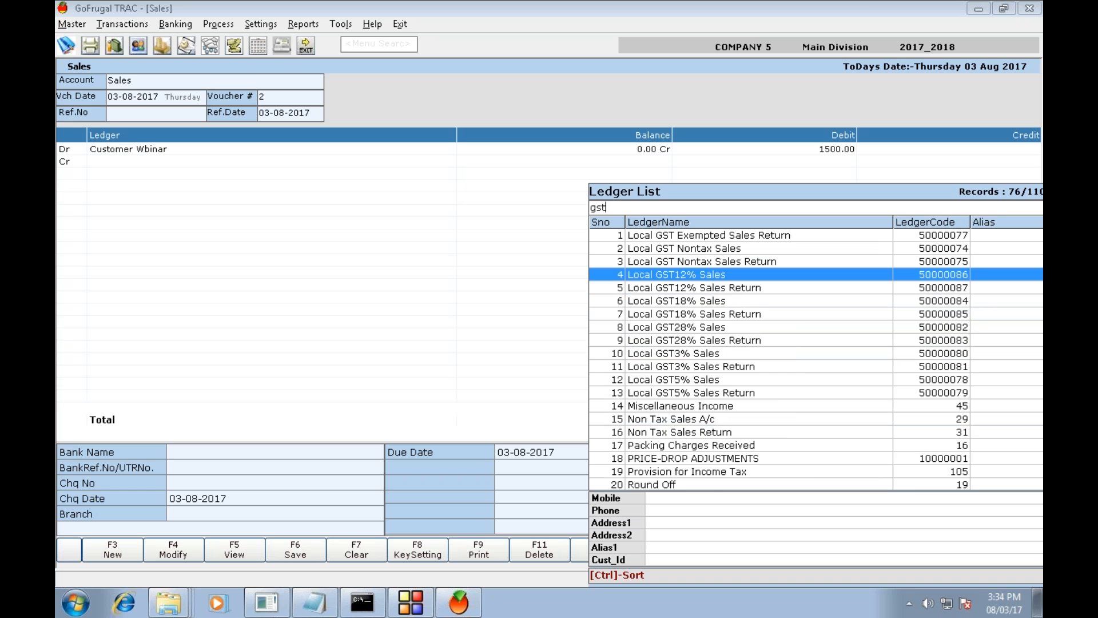
{"action": "key", "text": "Return"}
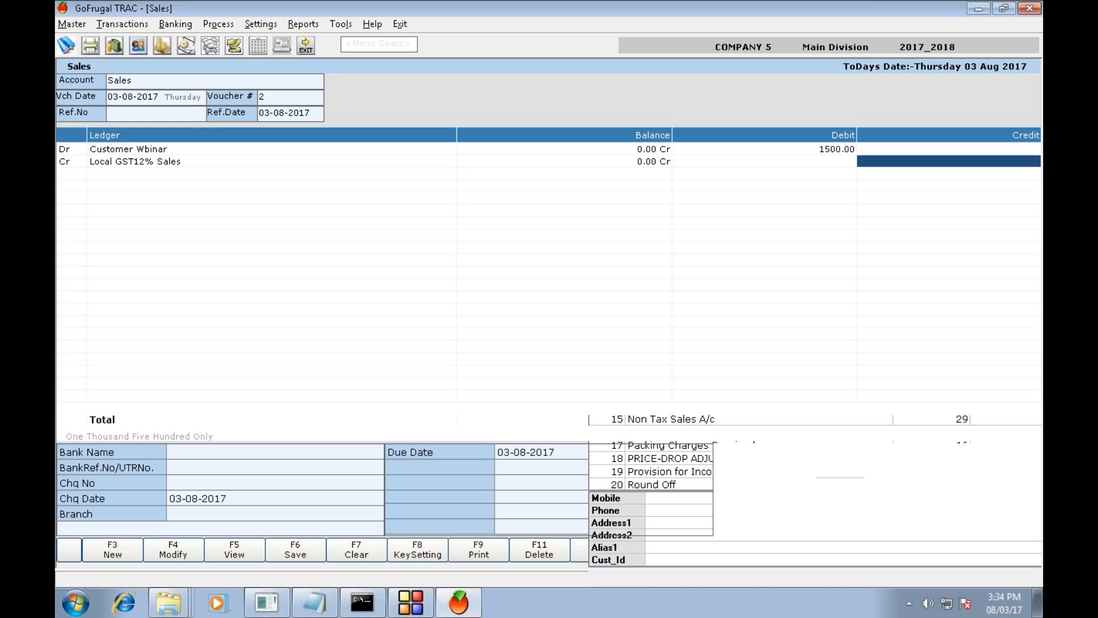
{"action": "key", "text": "Return"}
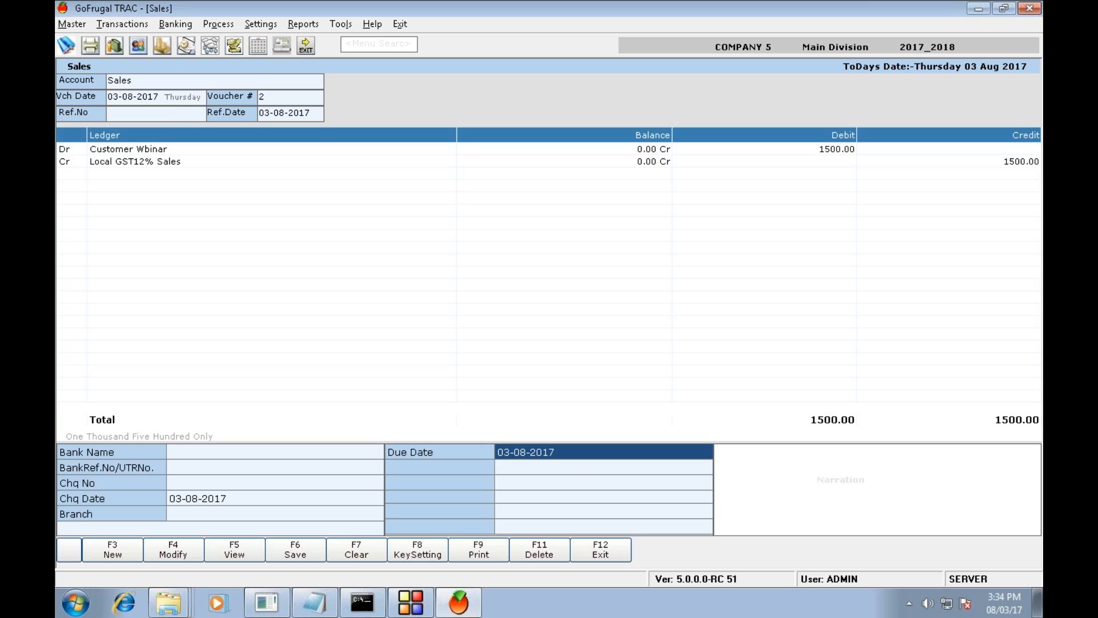
Step: Keep the due date, save sales voucher 2 and close the Sales entry screen
{"action": "key", "text": "Return"}
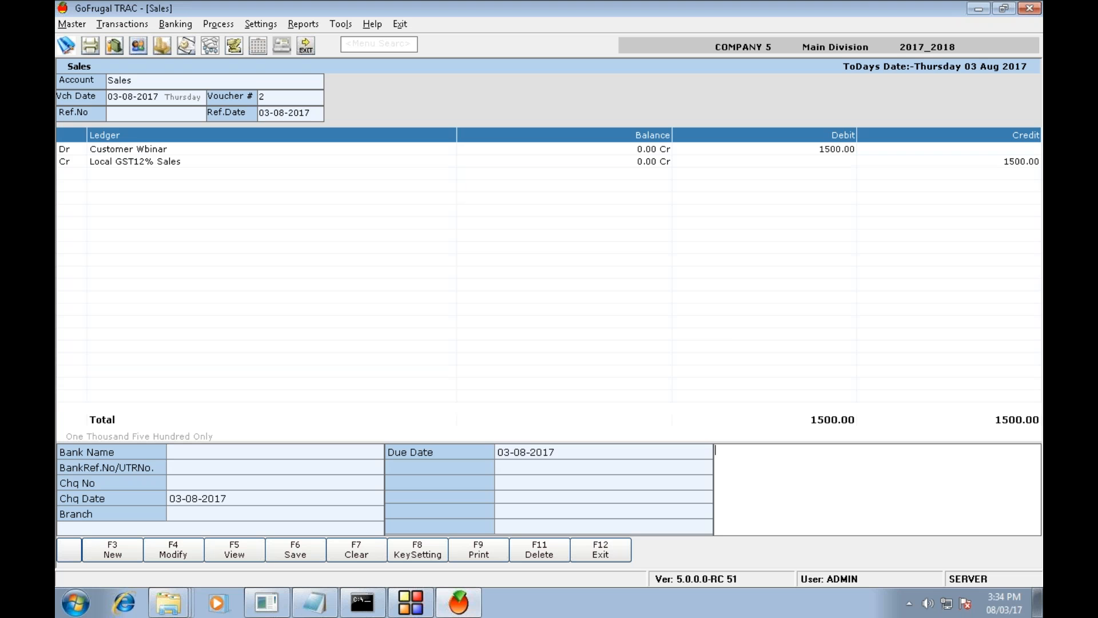
{"action": "key", "text": "F6"}
{"action": "key", "text": "Return"}
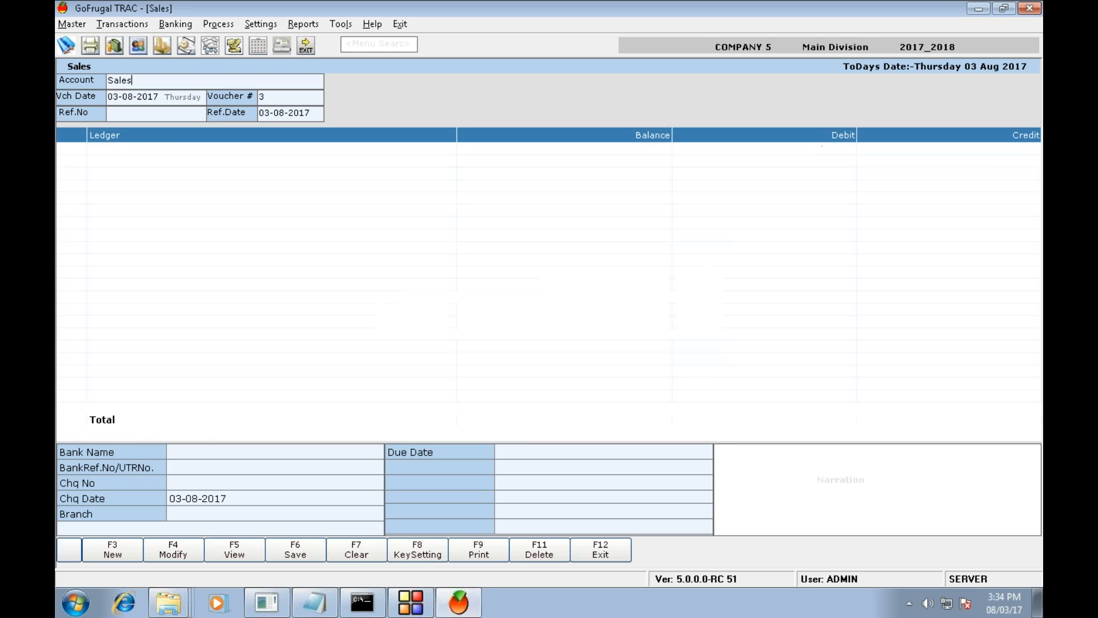
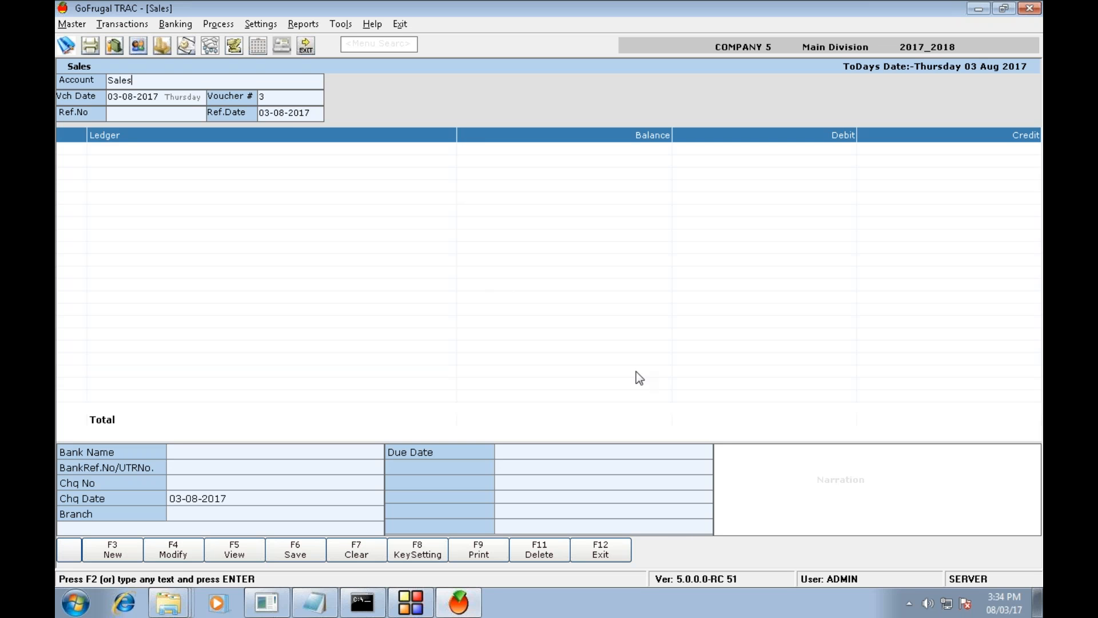
{"action": "left_click", "coordinate": [600, 550]}
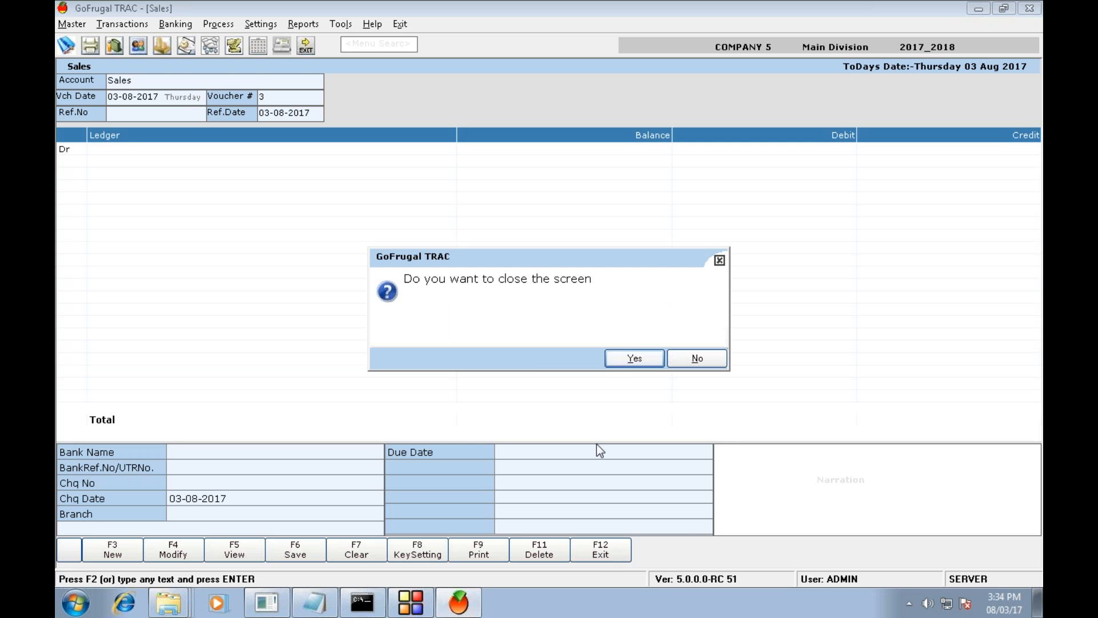
{"action": "left_click", "coordinate": [634, 359]}
Step: View the Purchase voucher entry screen, then close it without entering anything
{"action": "left_click", "coordinate": [122, 23]}
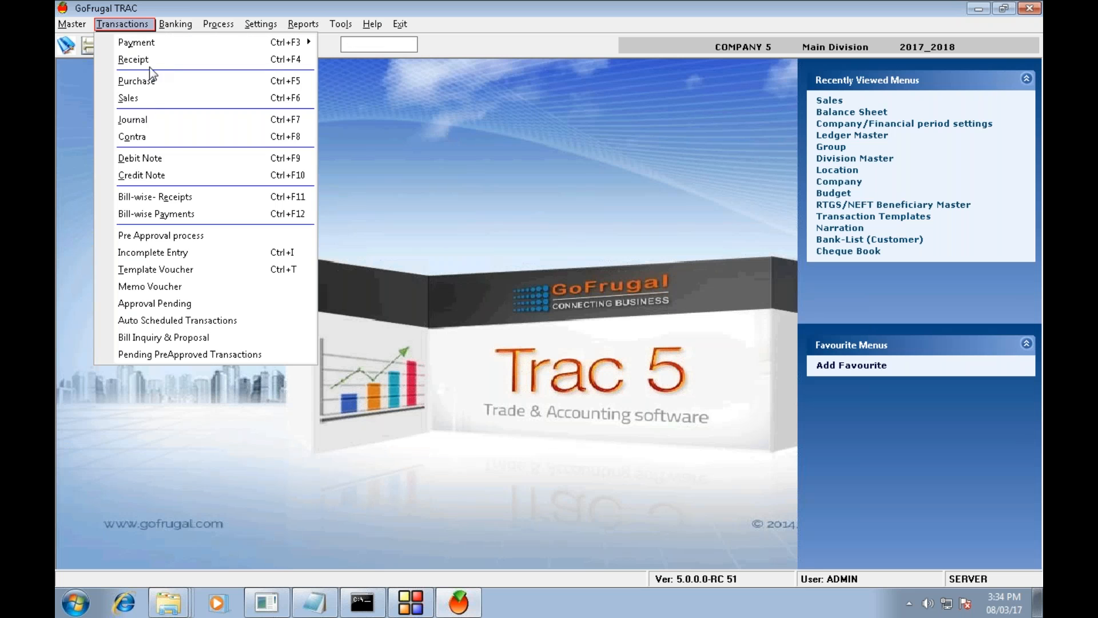
{"action": "left_click", "coordinate": [189, 79]}
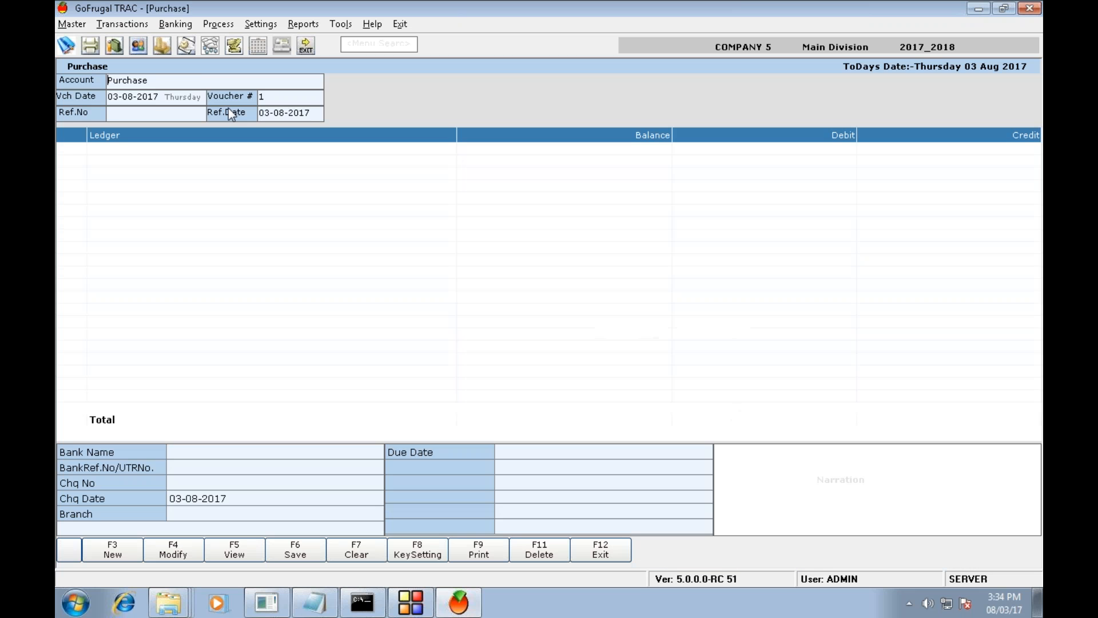
{"action": "key", "text": "Escape"}
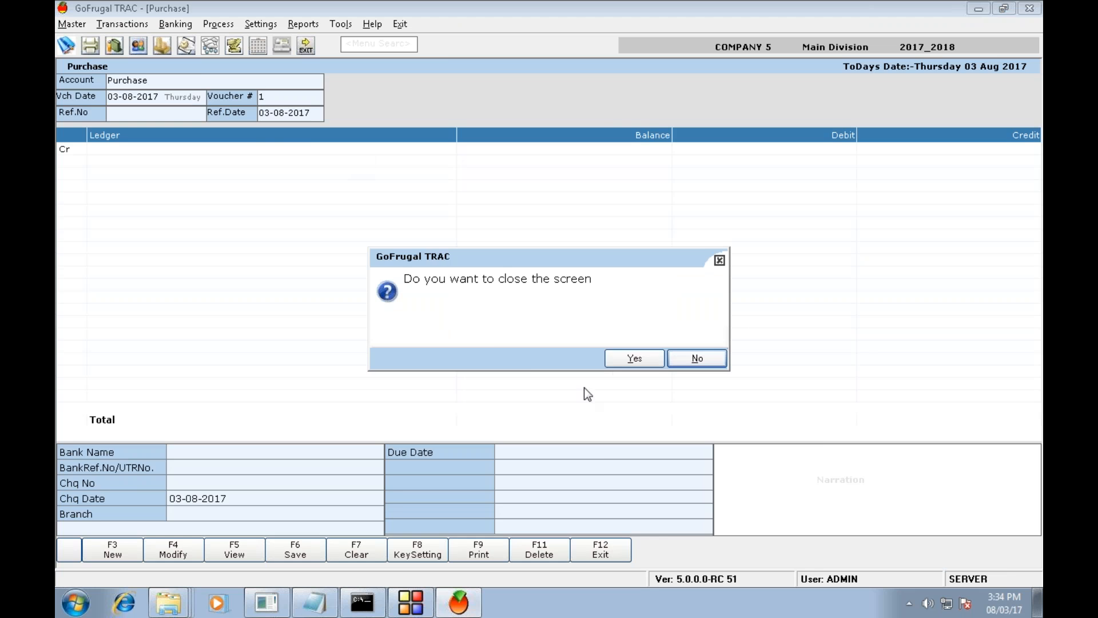
{"action": "left_click", "coordinate": [628, 362]}
Step: Find and open the Payment voucher entry screen and choose Cash in Hand as its account
{"action": "left_click", "coordinate": [373, 44]}
{"action": "type", "text": "pay"}
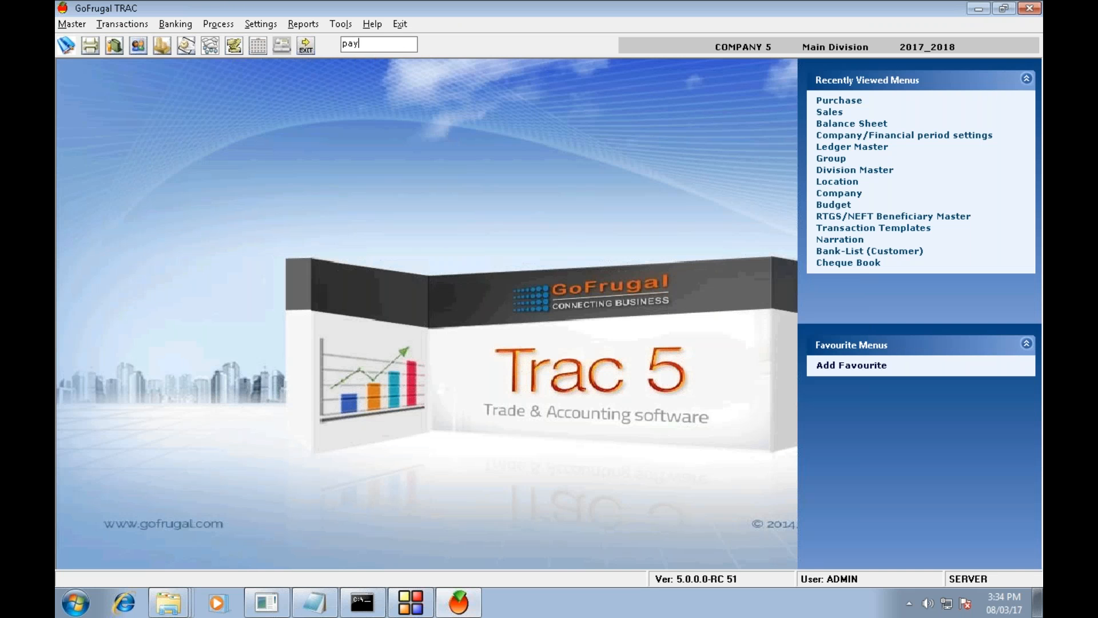
{"action": "key", "text": "Return"}
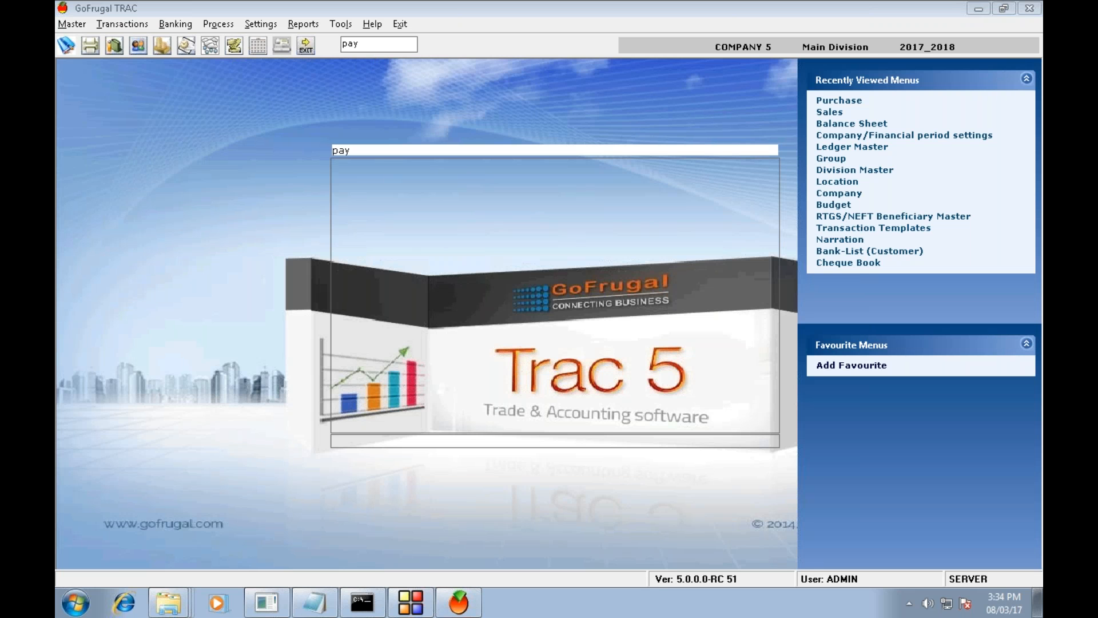
{"action": "key", "text": "Return"}
{"action": "key", "text": "Return"}
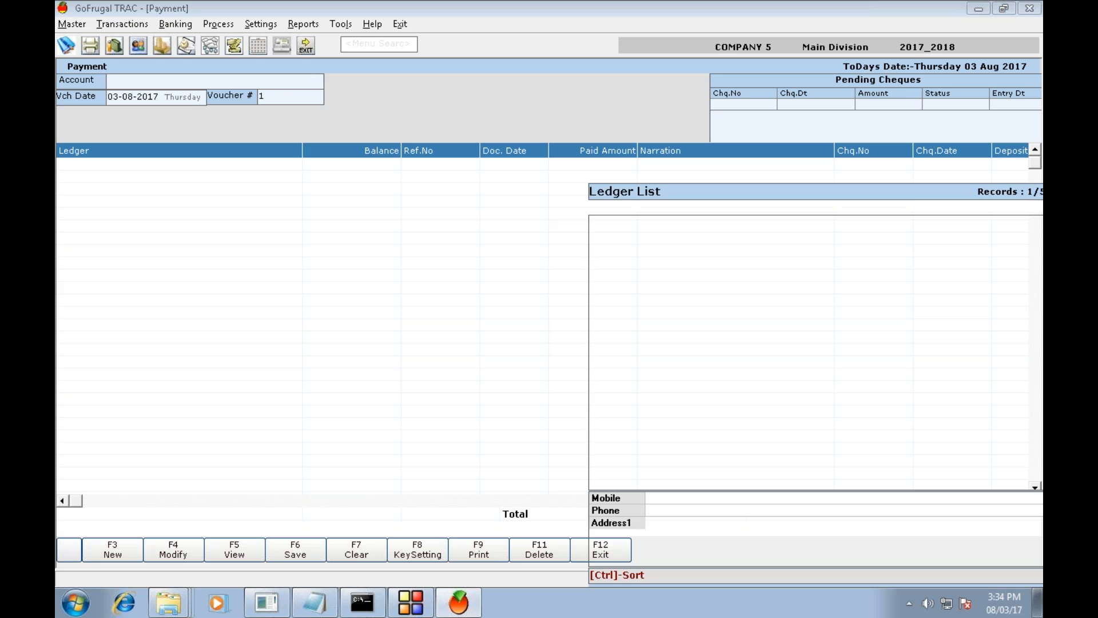
{"action": "key", "text": "Down"}
{"action": "key", "text": "Down"}
{"action": "key", "text": "Down"}
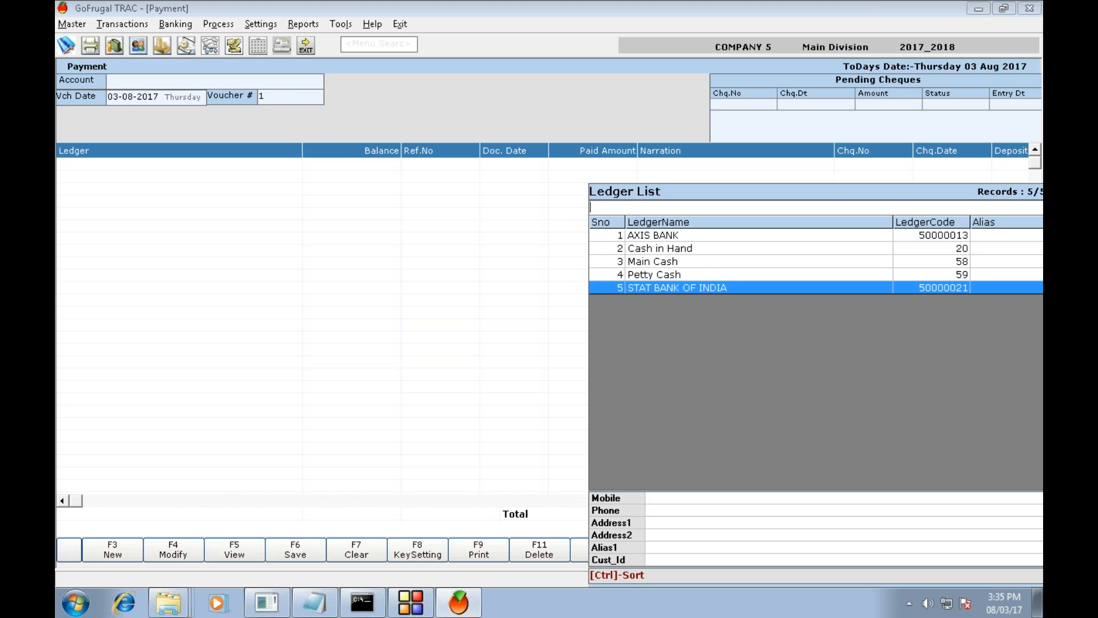
{"action": "key", "text": "Up"}
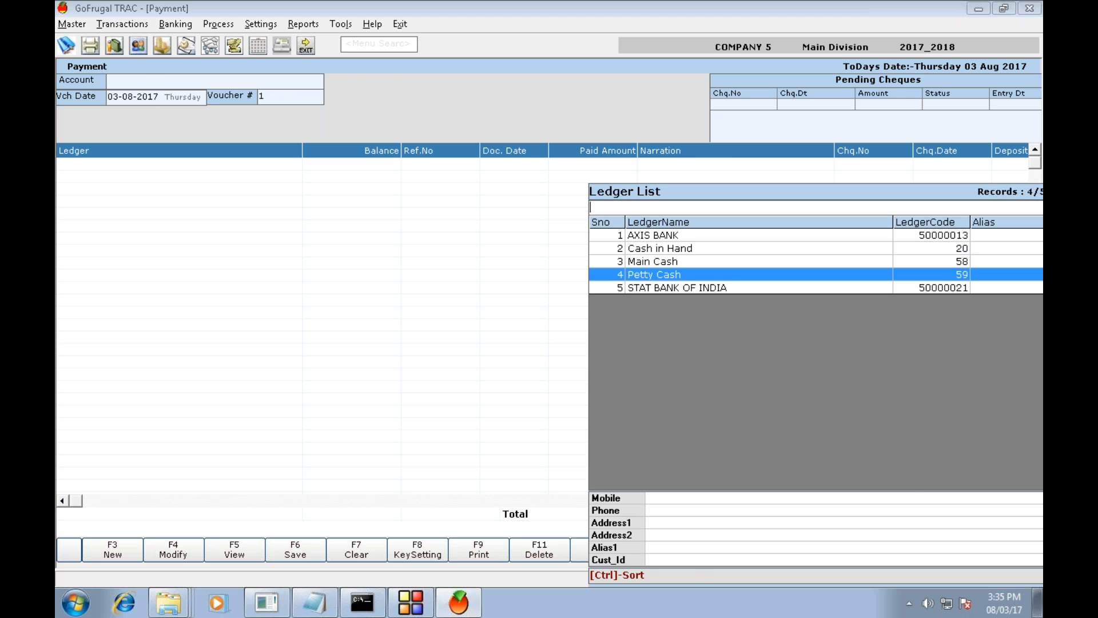
{"action": "key", "text": "Up"}
{"action": "key", "text": "Up"}
{"action": "key", "text": "Return"}
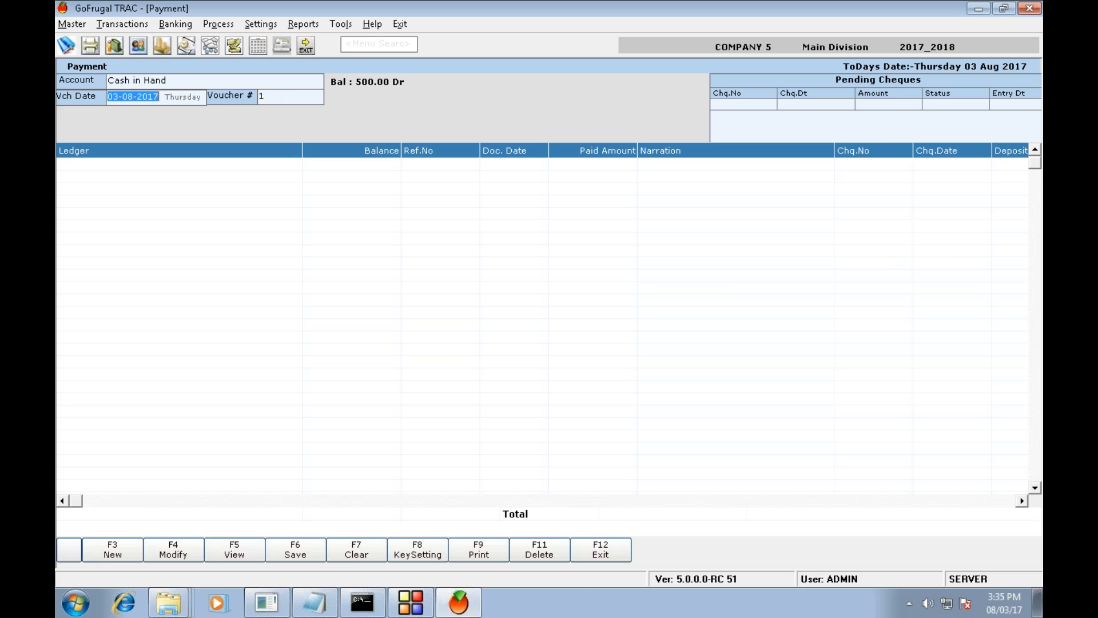
{"action": "key", "text": "Return"}
{"action": "type", "text": "serv"}
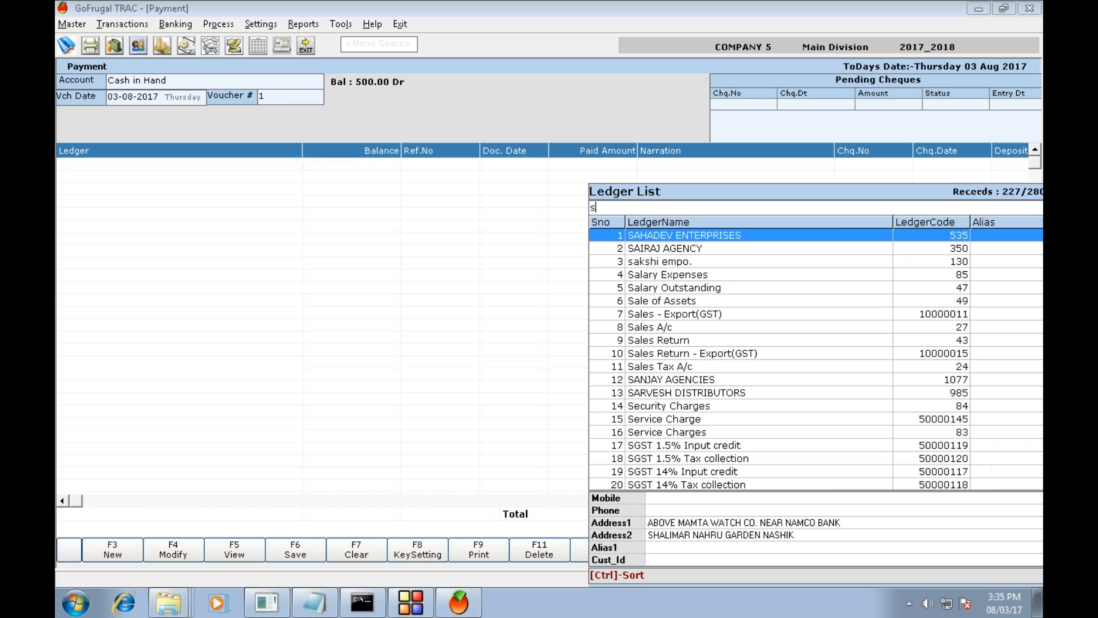
{"action": "key", "text": "Return"}
{"action": "key", "text": "Return"}
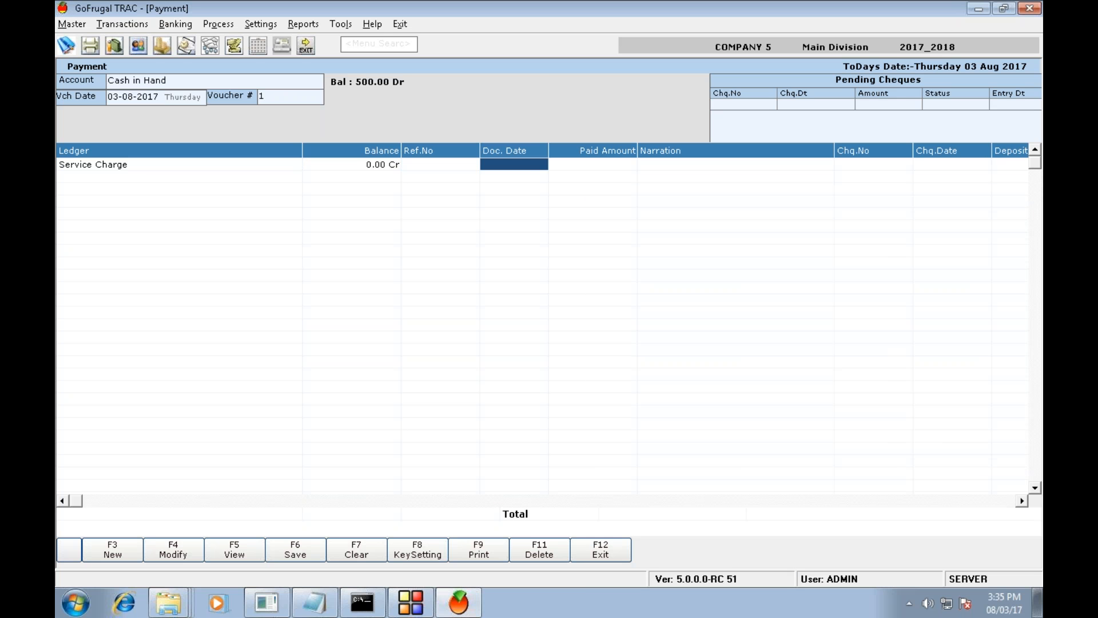
{"action": "key", "text": "Return"}
{"action": "type", "text": "5"}
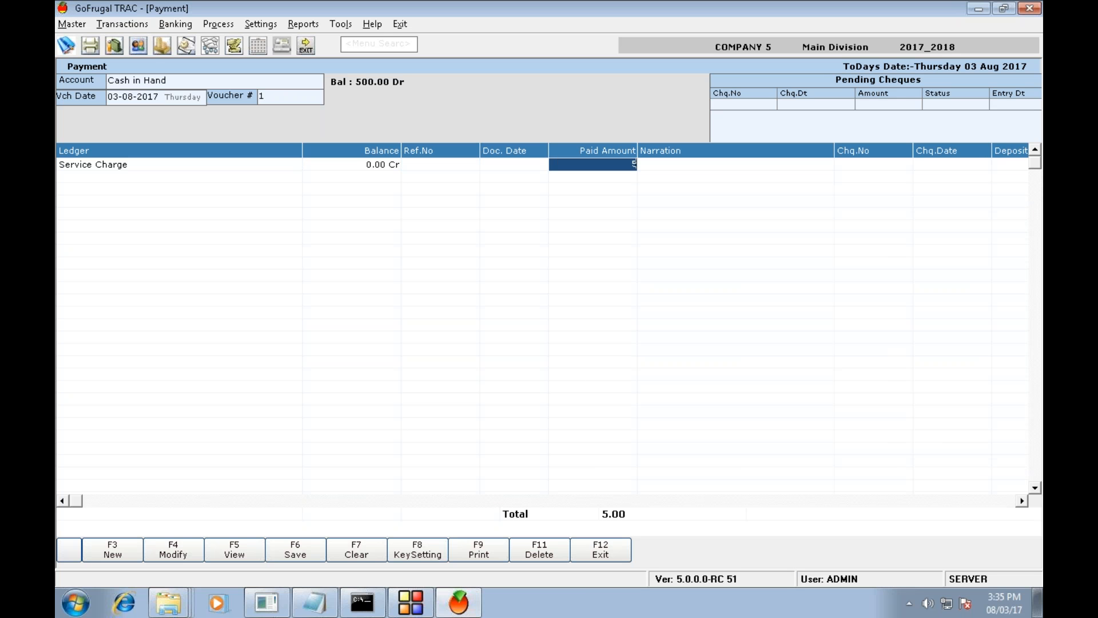
{"action": "type", "text": "00"}
{"action": "key", "text": "Return"}
{"action": "key", "text": "Return"}
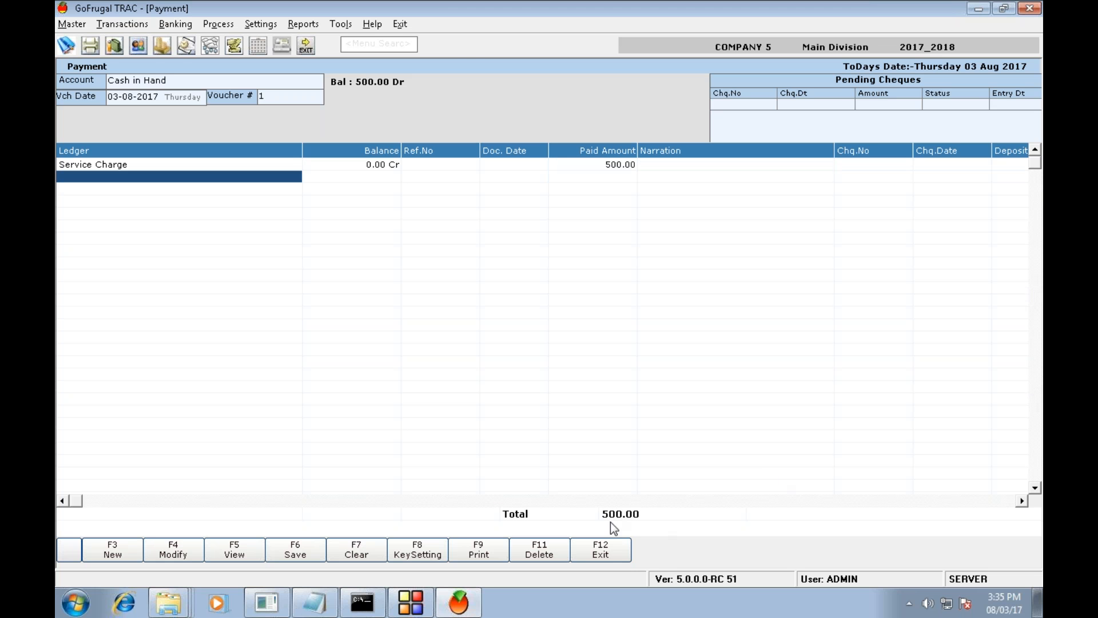
{"action": "left_click", "coordinate": [605, 553]}
{"action": "left_click", "coordinate": [652, 355]}
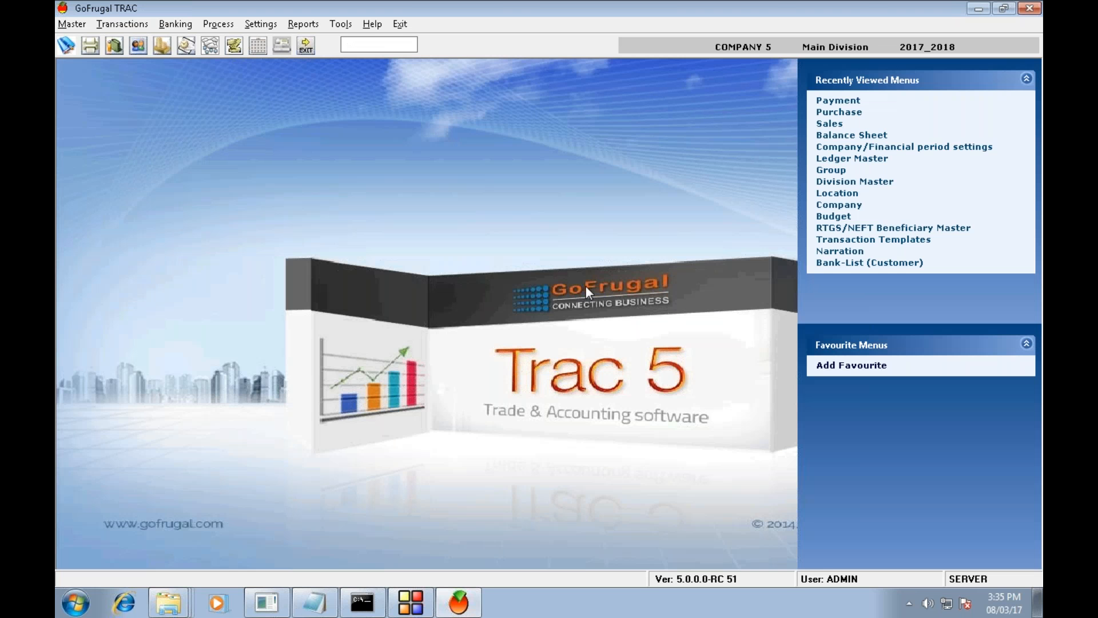
Step: Open the double entry mode payment screen and keep the default voucher date and reference details
{"action": "left_click", "coordinate": [343, 26]}
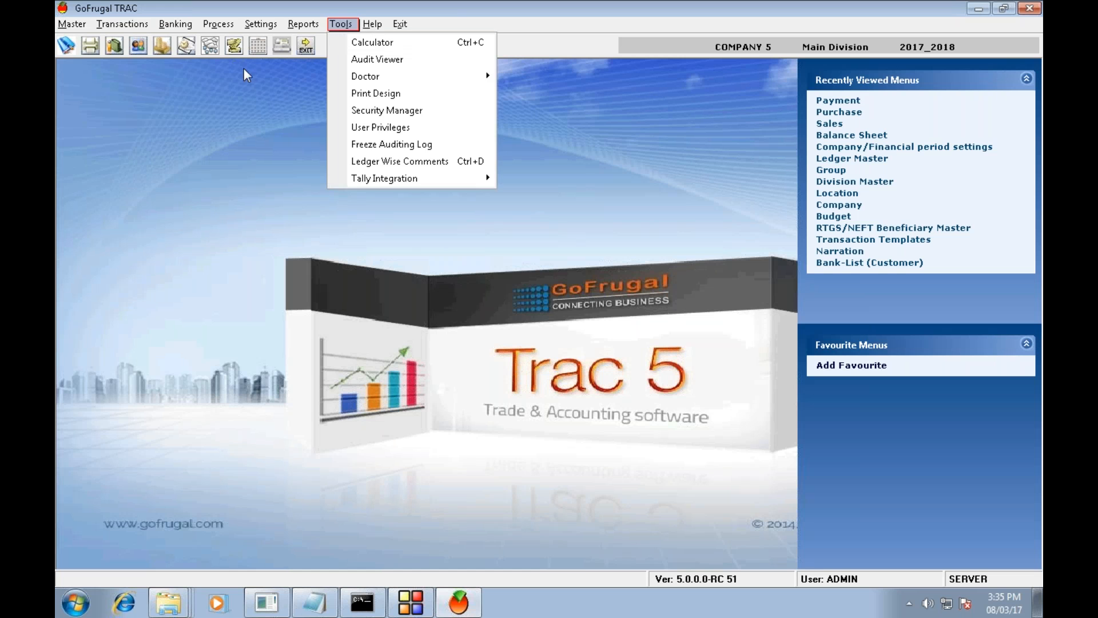
{"action": "left_click", "coordinate": [123, 145]}
{"action": "left_click", "coordinate": [121, 24]}
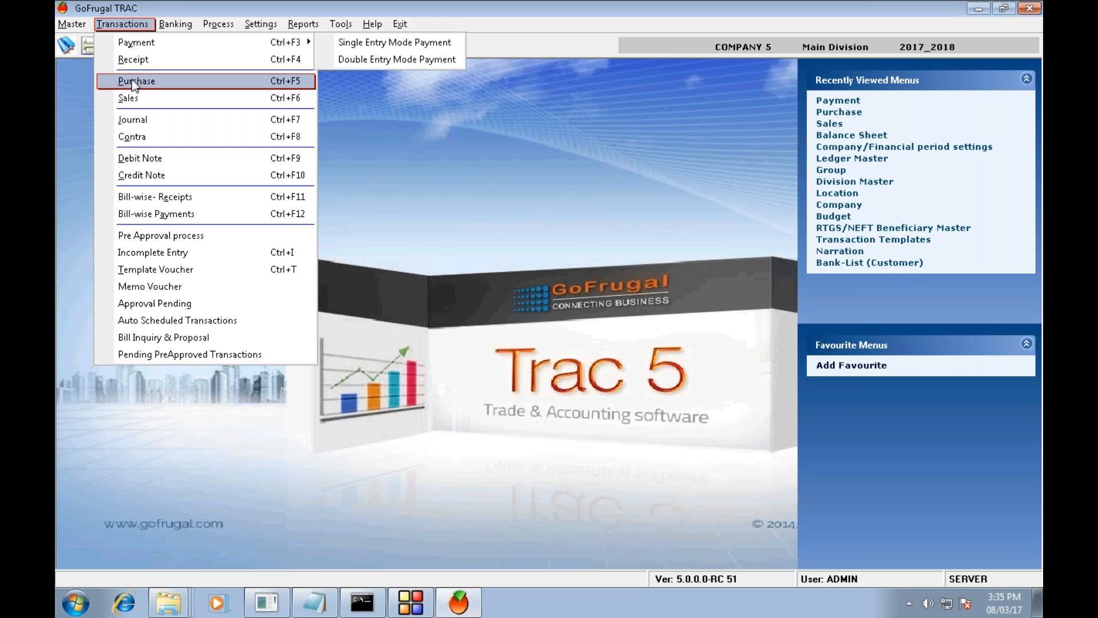
{"action": "left_click", "coordinate": [343, 58]}
{"action": "key", "text": "Return"}
{"action": "key", "text": "Return"}
{"action": "key", "text": "Return"}
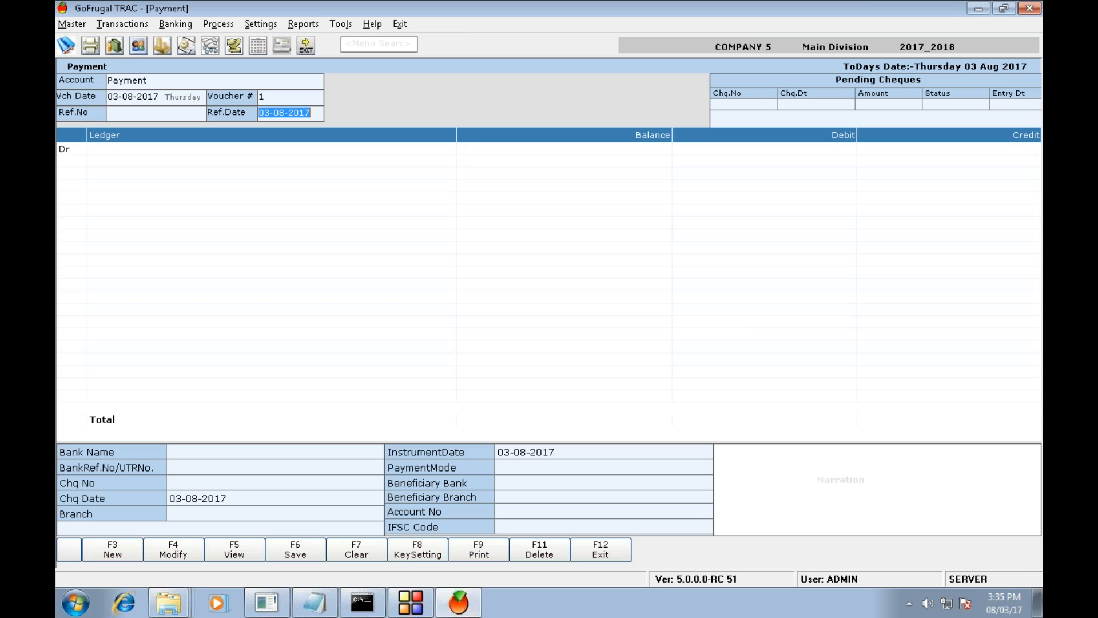
Step: Search the ledgers for service and enter Service Charge as the payment voucher's debit line for 500
{"action": "type", "text": "ba"}
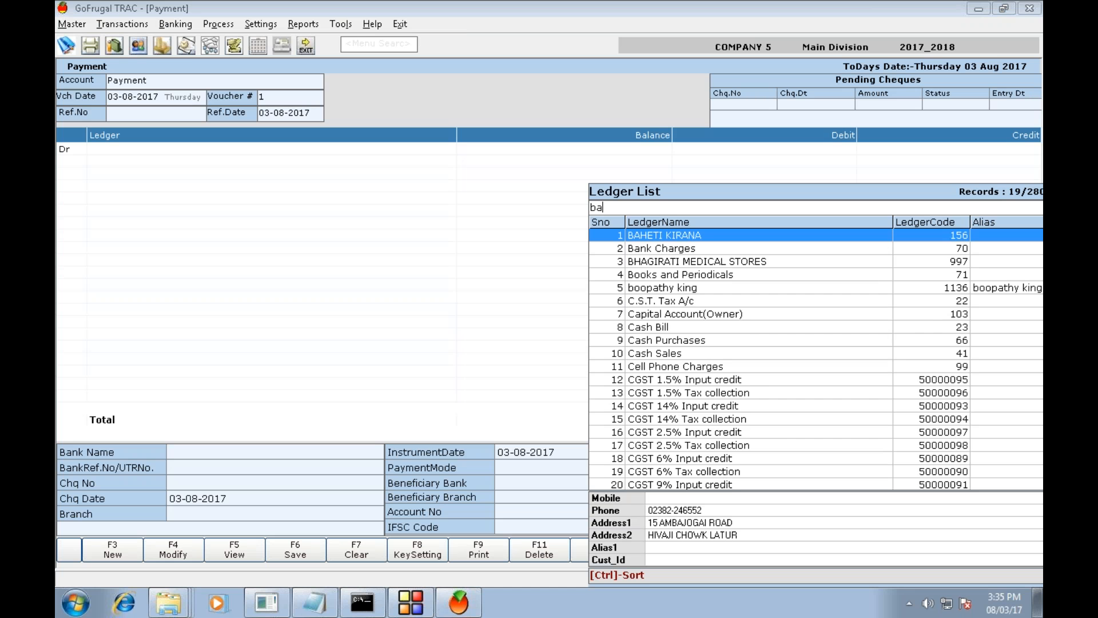
{"action": "key", "text": "BackSpace"}
{"action": "key", "text": "BackSpace"}
{"action": "type", "text": "service"}
{"action": "key", "text": "Return"}
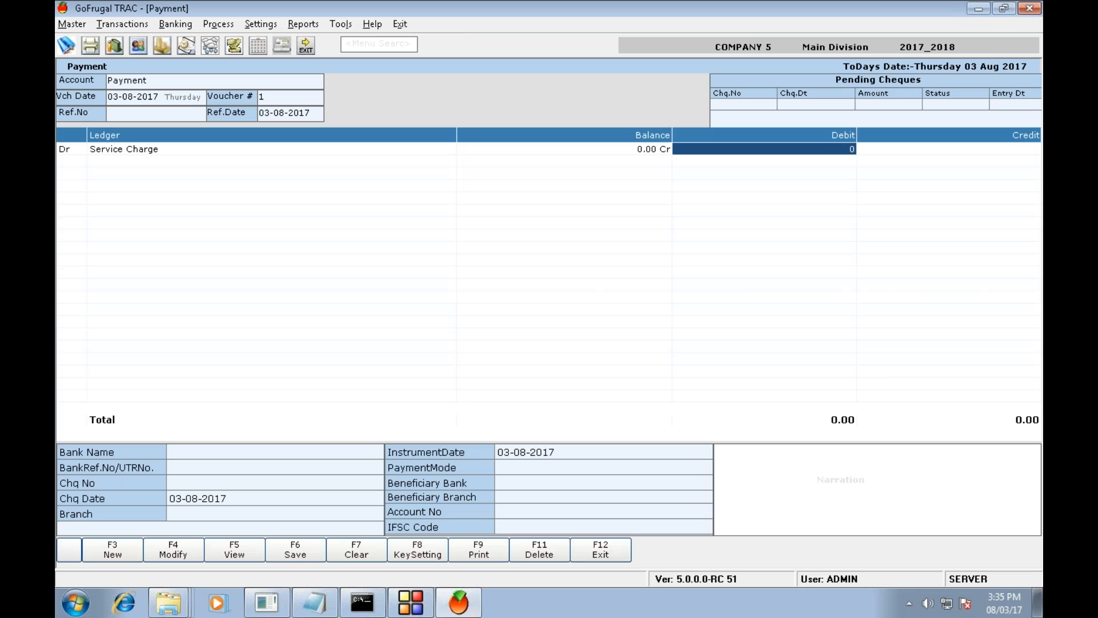
{"action": "type", "text": "500"}
{"action": "key", "text": "Return"}
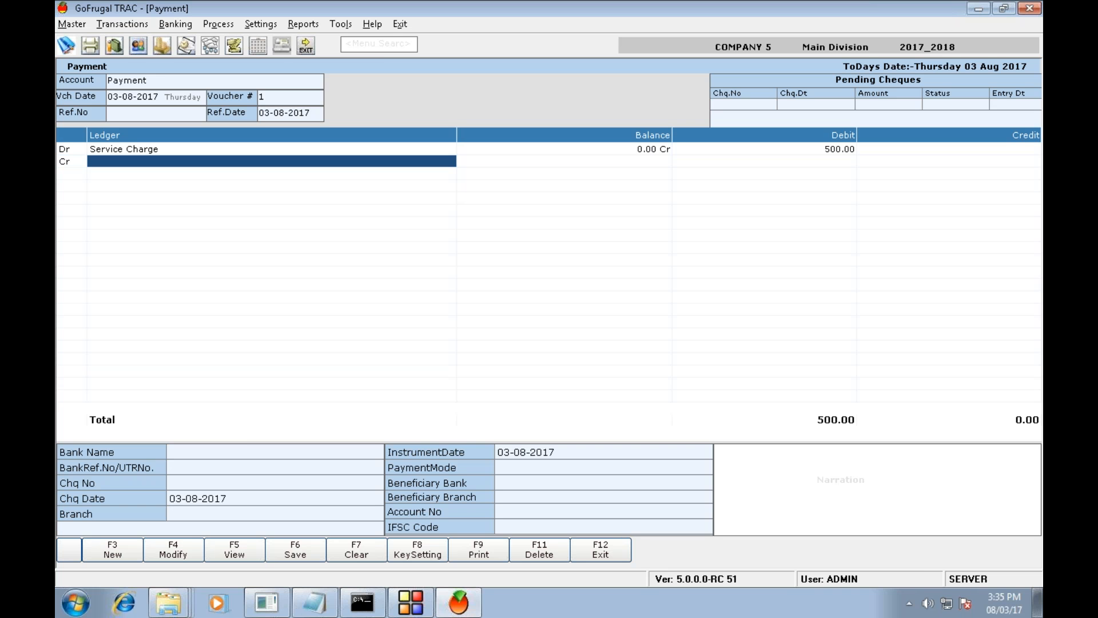
Step: Enter Cash in Hand as the payment voucher's credit line for 500
{"action": "key", "text": "Return"}
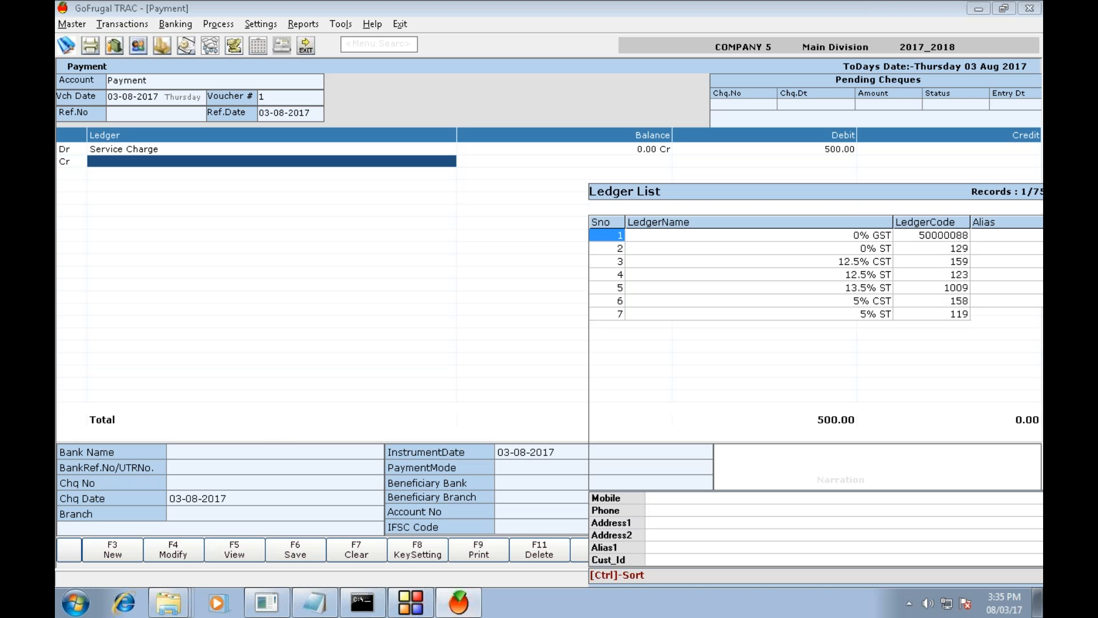
{"action": "type", "text": "cas"}
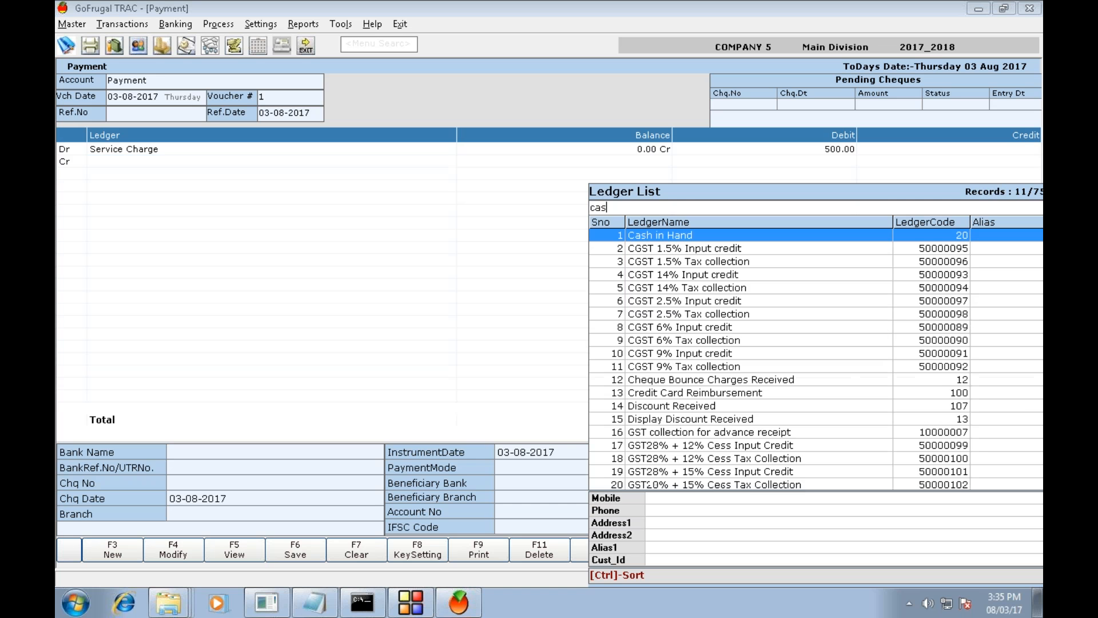
{"action": "key", "text": "Return"}
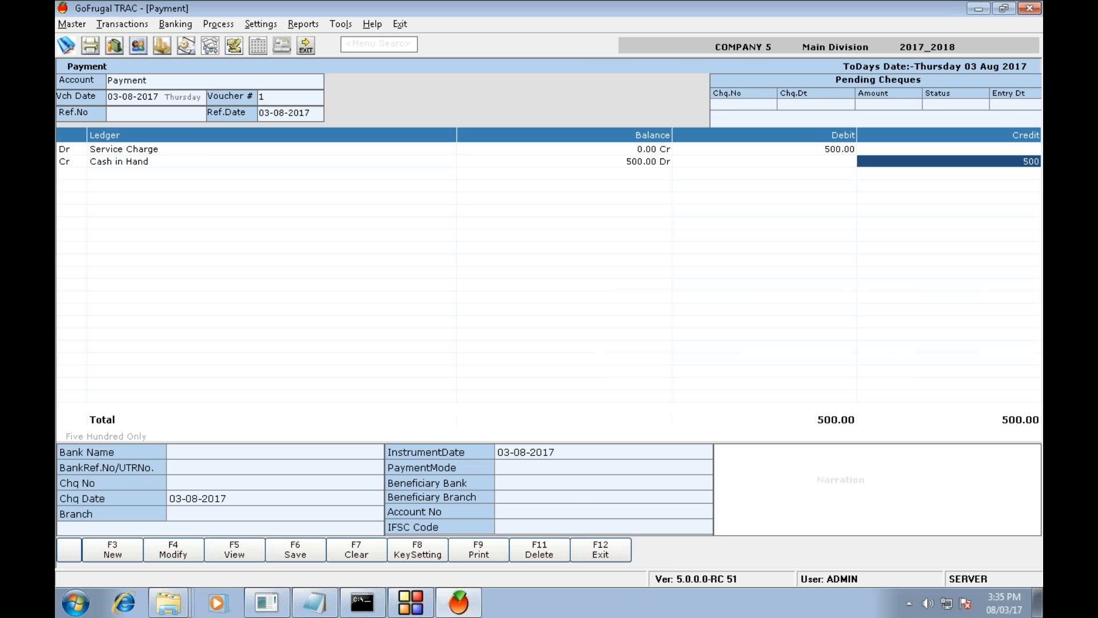
{"action": "key", "text": "Return"}
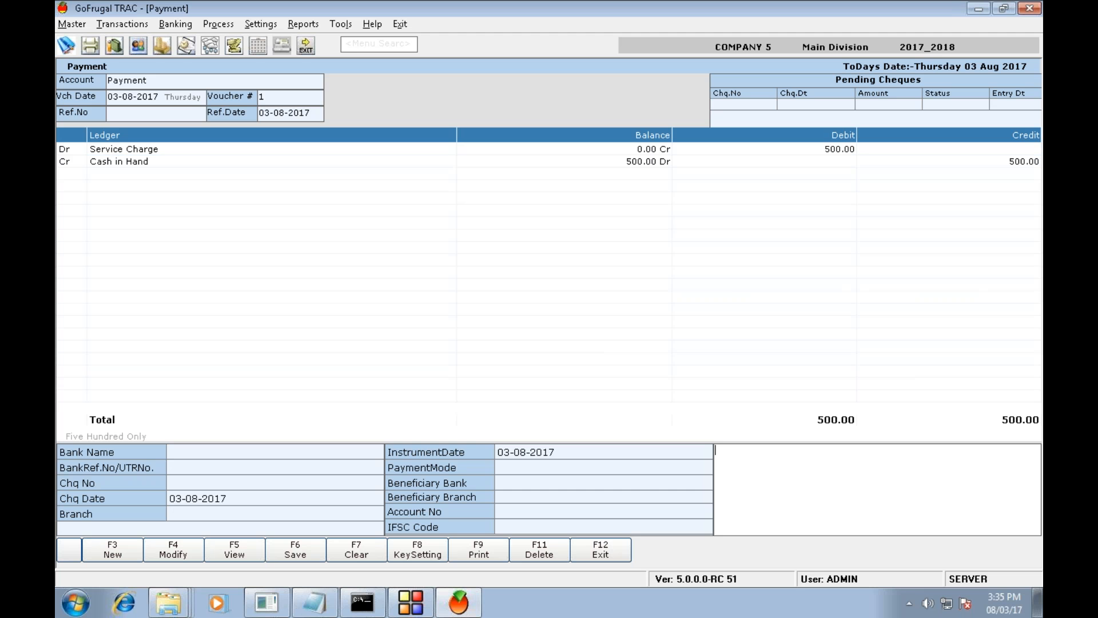
Step: Save payment voucher 1 without a narration and close the Payment entry screen
{"action": "key", "text": "F6"}
{"action": "key", "text": "Return"}
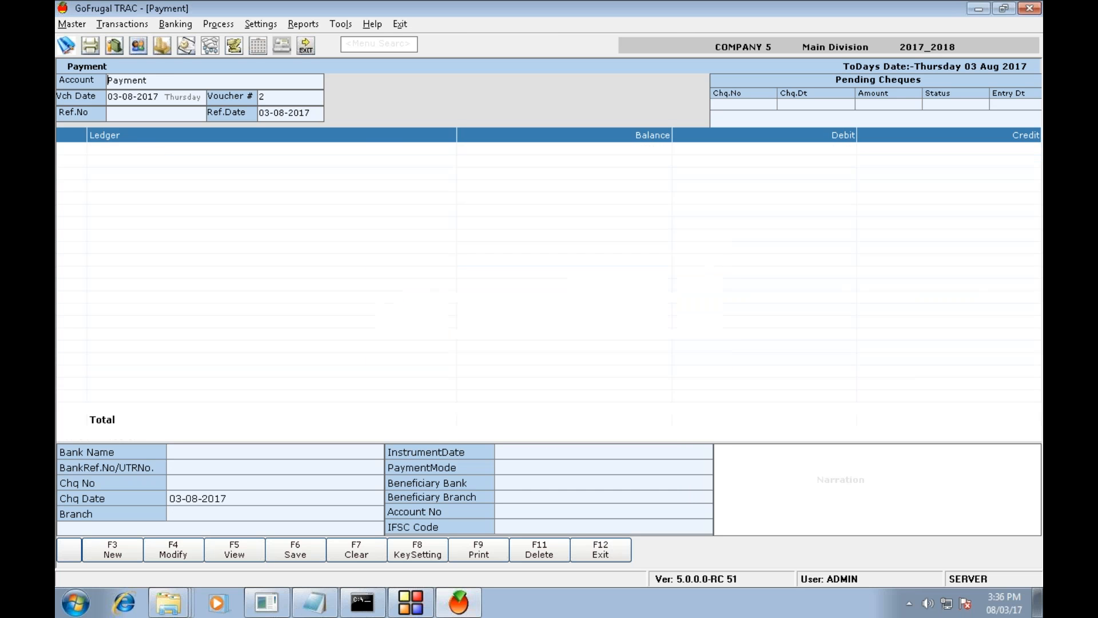
{"action": "key", "text": "Escape"}
{"action": "key", "text": "Left"}
{"action": "key", "text": "Return"}
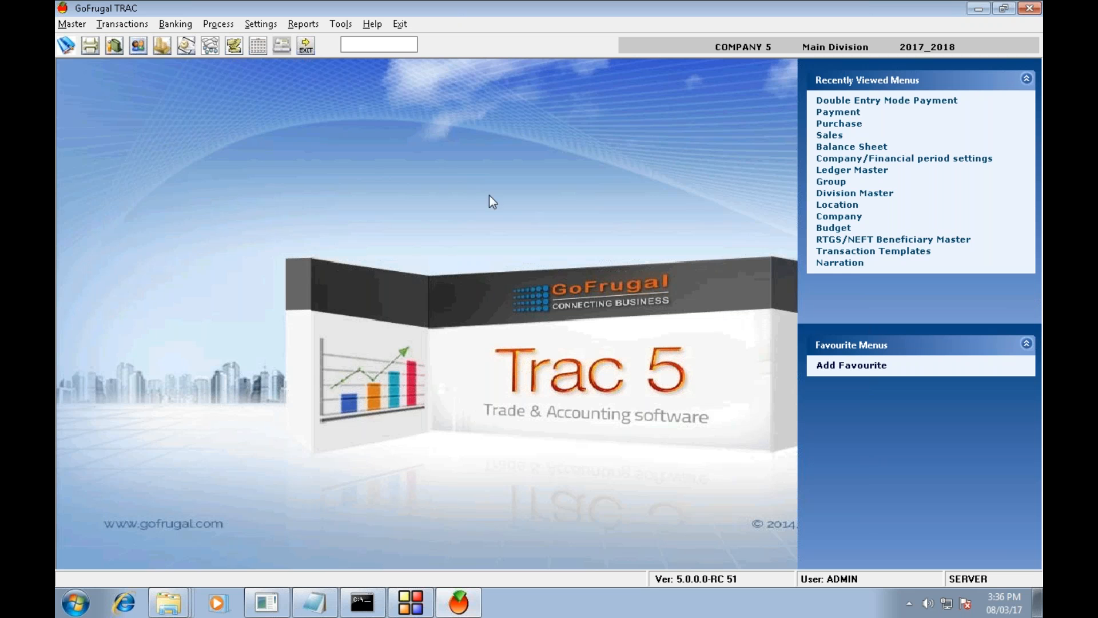
Step: View the Cheque Book master and its list of bank ledgers, then close it without creating a record
{"action": "left_click", "coordinate": [84, 26]}
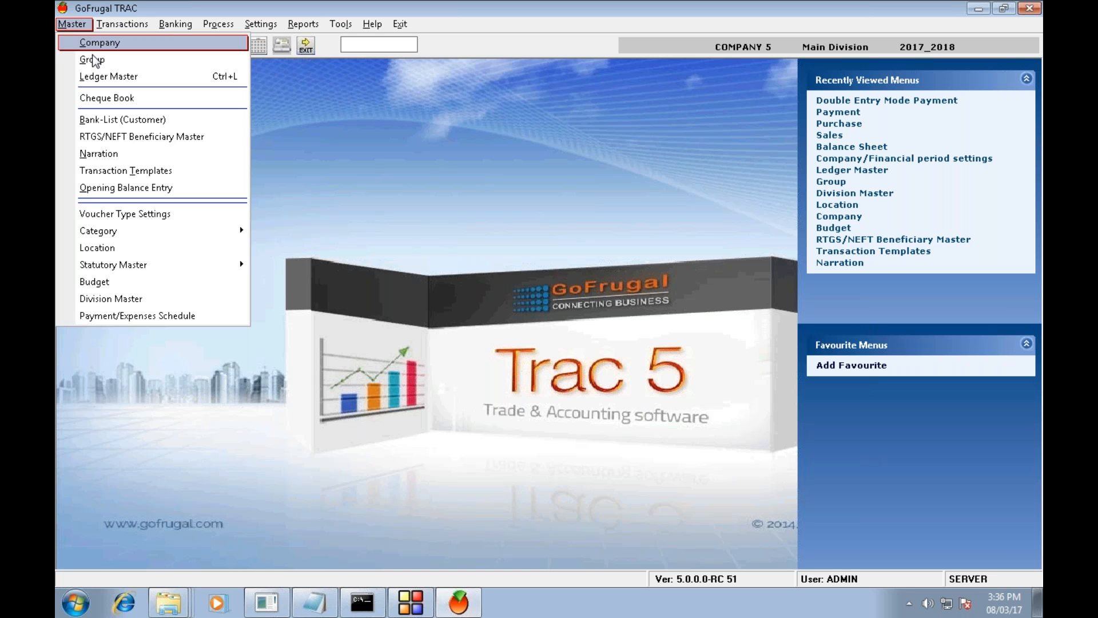
{"action": "left_click", "coordinate": [107, 99]}
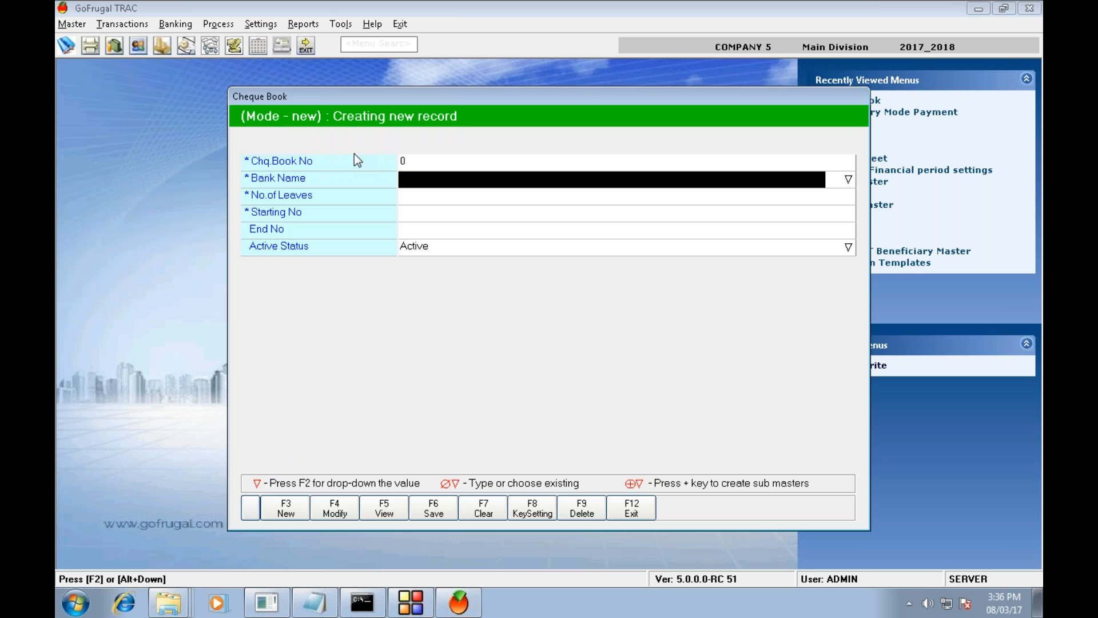
{"action": "key", "text": "F2"}
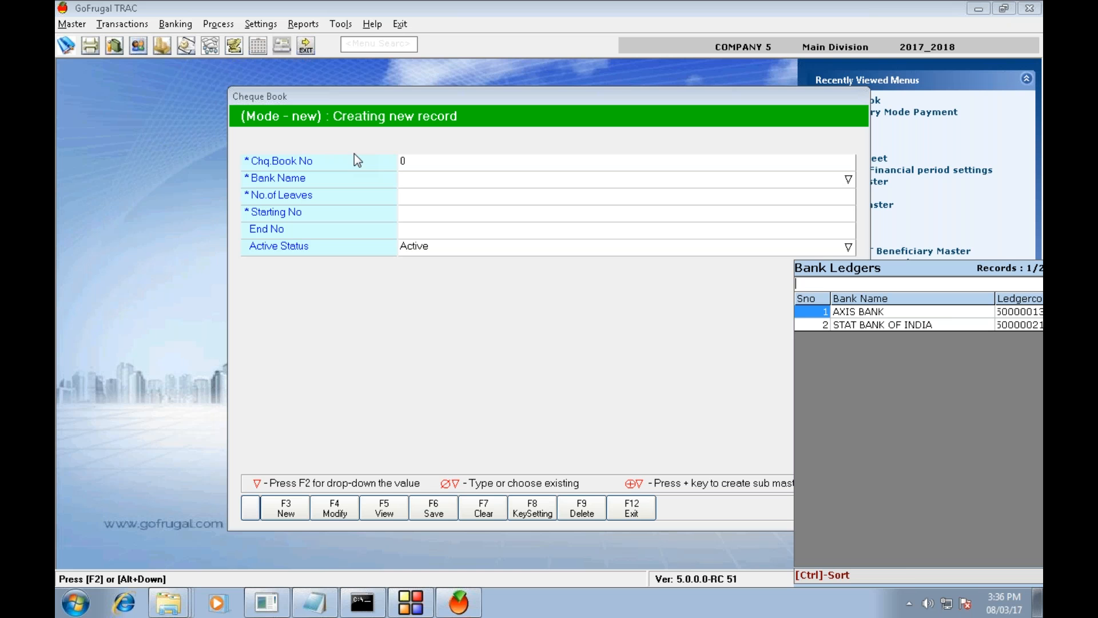
{"action": "key", "text": "Escape"}
{"action": "key", "text": "Escape"}
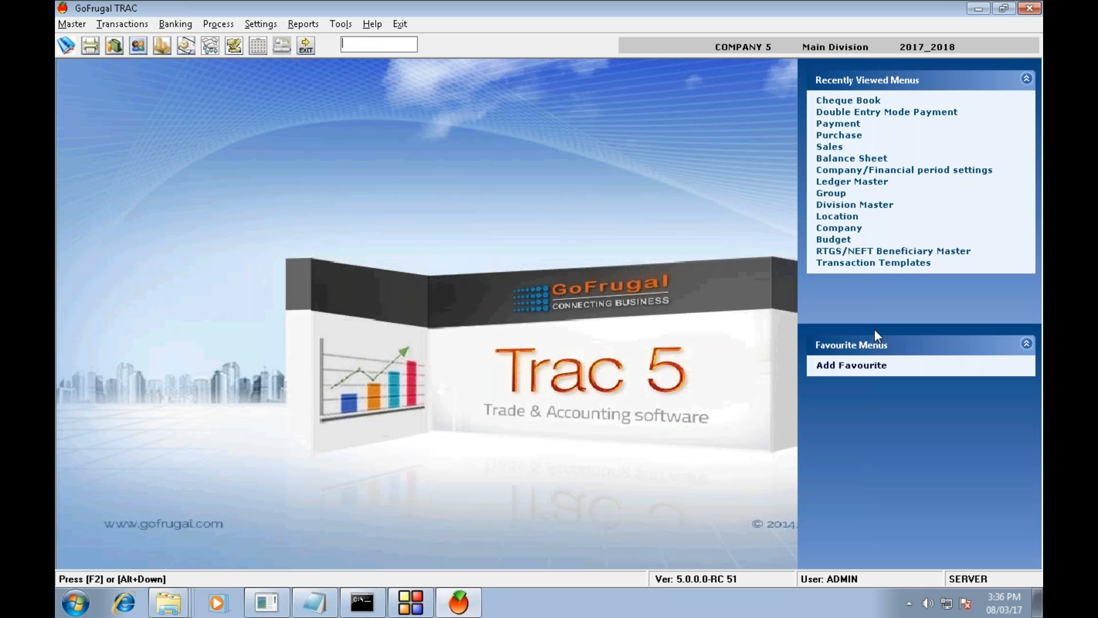
Step: Start a new ledger named HDFC in the Ledger Master and open the list of groups for it
{"action": "key", "text": "ctrl+l"}
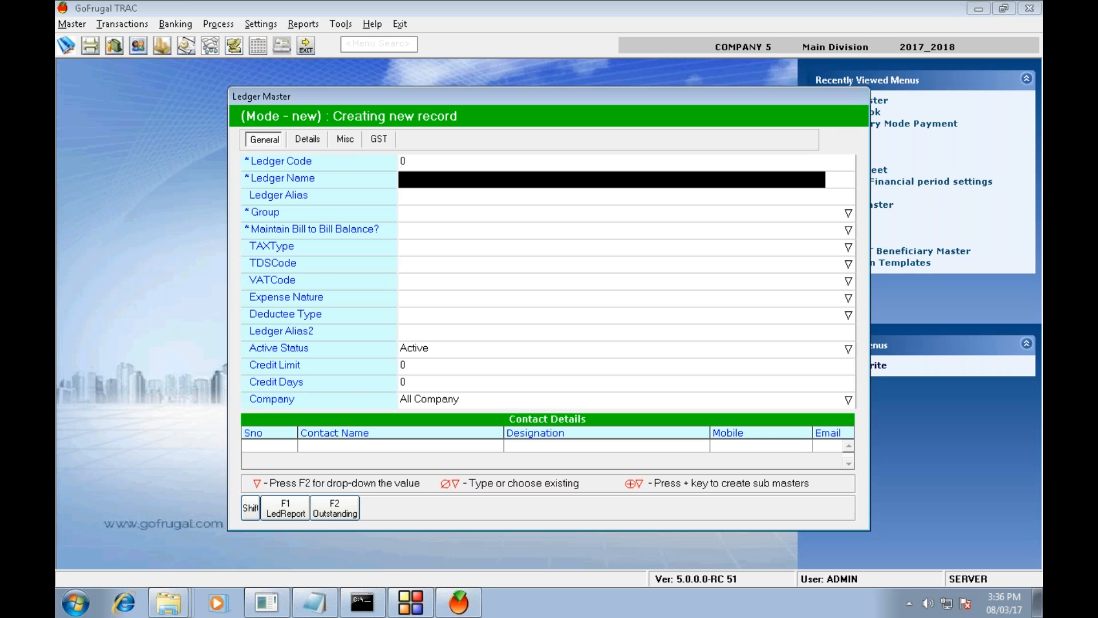
{"action": "type", "text": "HDFC"}
{"action": "key", "text": "Return"}
{"action": "key", "text": "F2"}
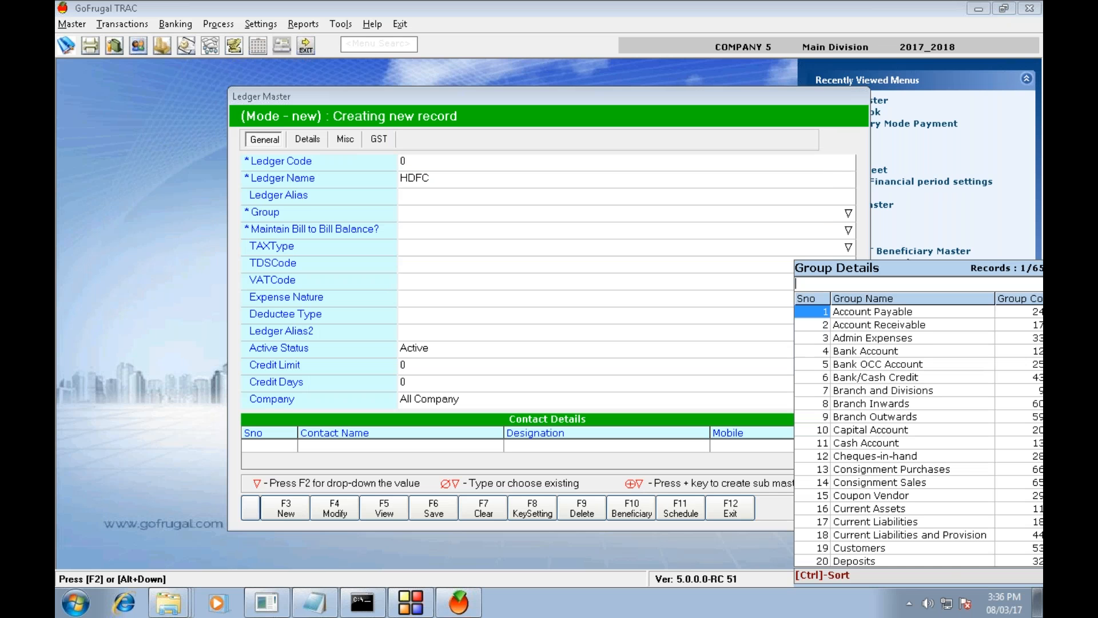
Step: Assign the HDFC ledger to the Bank Account group, save the record and close the ledger form
{"action": "type", "text": "ban"}
{"action": "key", "text": "Return"}
{"action": "key", "text": "F6"}
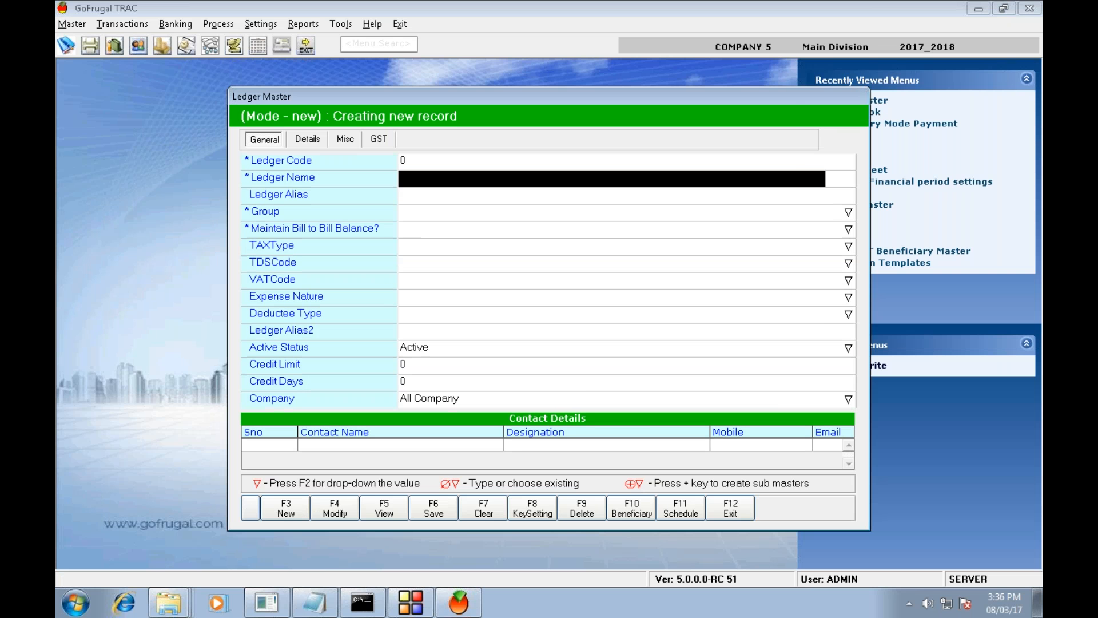
{"action": "key", "text": "F12"}
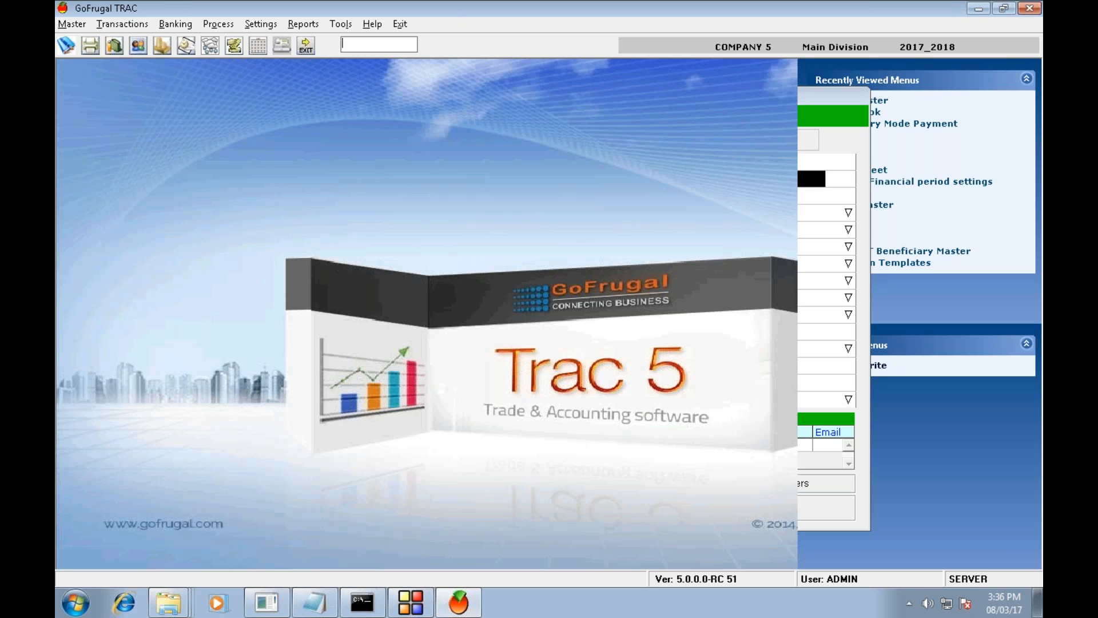
{"action": "key", "text": "alt+m"}
{"action": "key", "text": "Escape"}
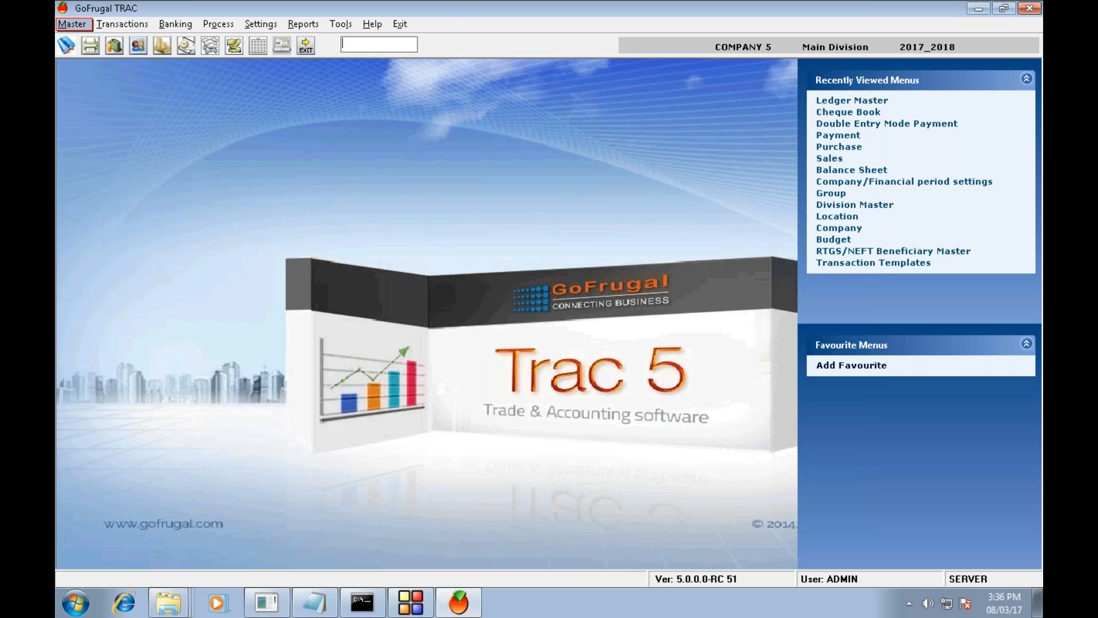
{"action": "key", "text": "Escape"}
Step: Search the menus for "cheque" and open the Cheque Book master
{"action": "type", "text": "c"}
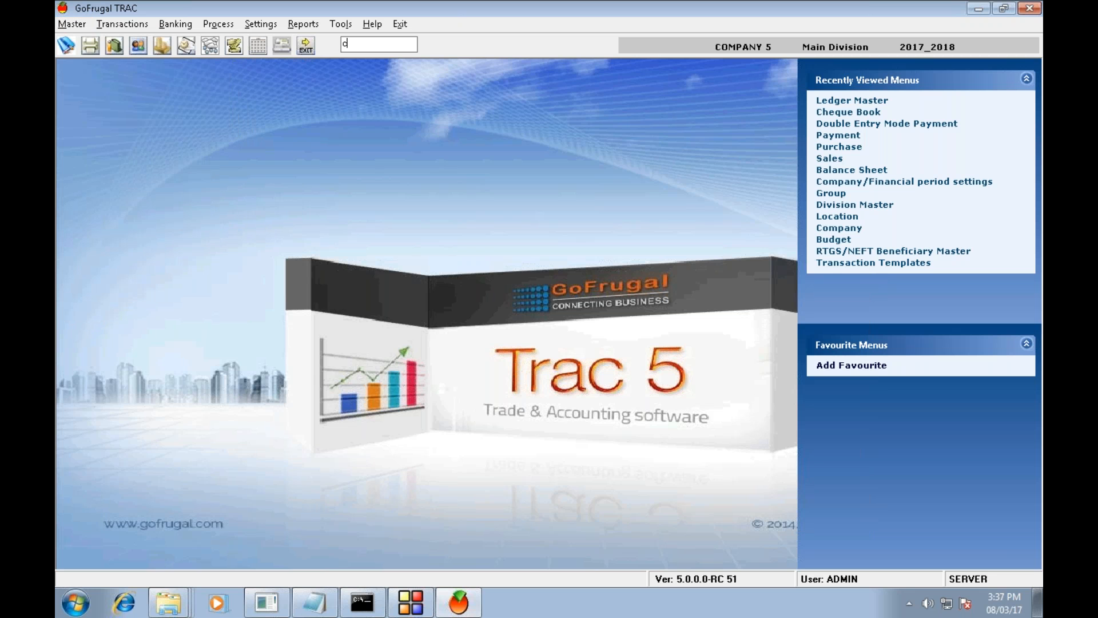
{"action": "type", "text": "heque"}
{"action": "key", "text": "Return"}
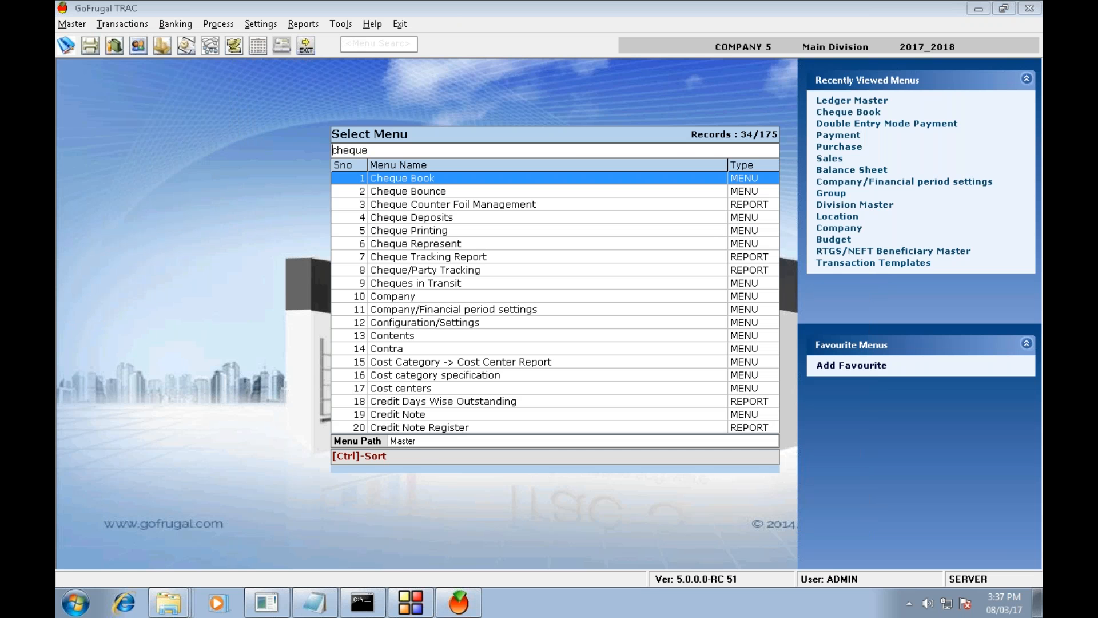
{"action": "key", "text": "Return"}
Step: Save a new HDFC cheque book with 25 leaves and starting number 1, and close the form
{"action": "key", "text": "Return"}
{"action": "type", "text": "2"}
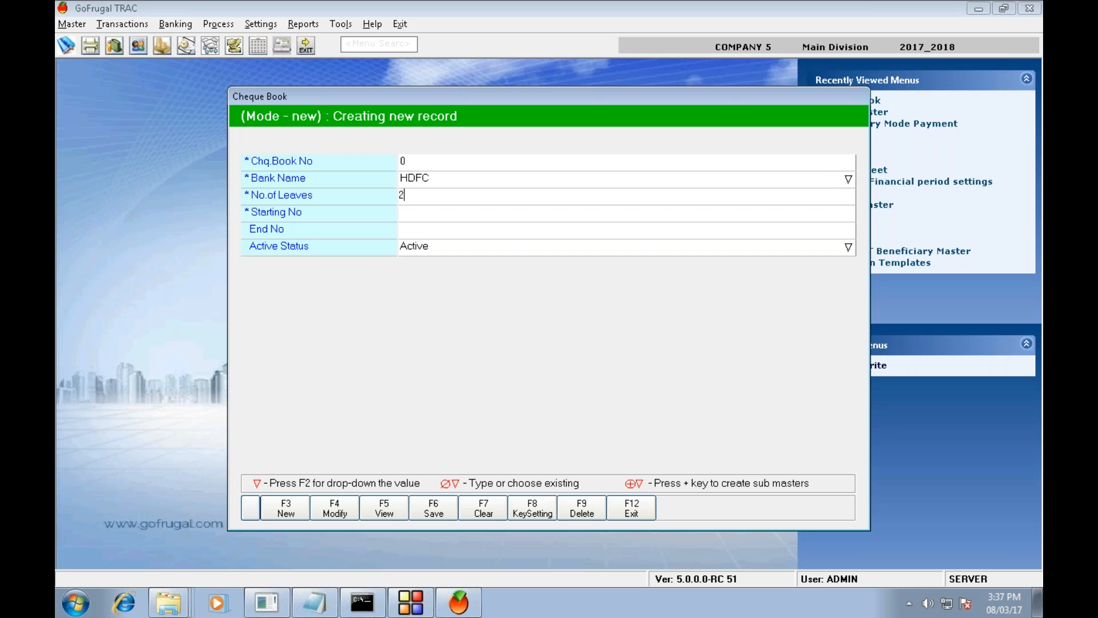
{"action": "type", "text": "5"}
{"action": "key", "text": "Return"}
{"action": "type", "text": "1"}
{"action": "key", "text": "Return"}
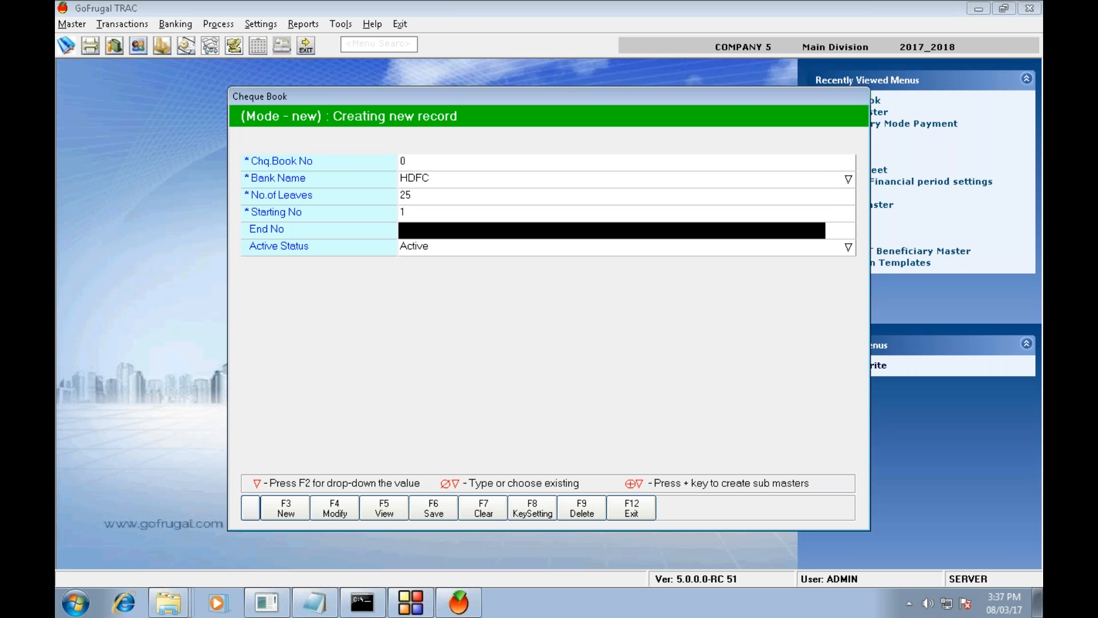
{"action": "key", "text": "Return"}
{"action": "key", "text": "Return"}
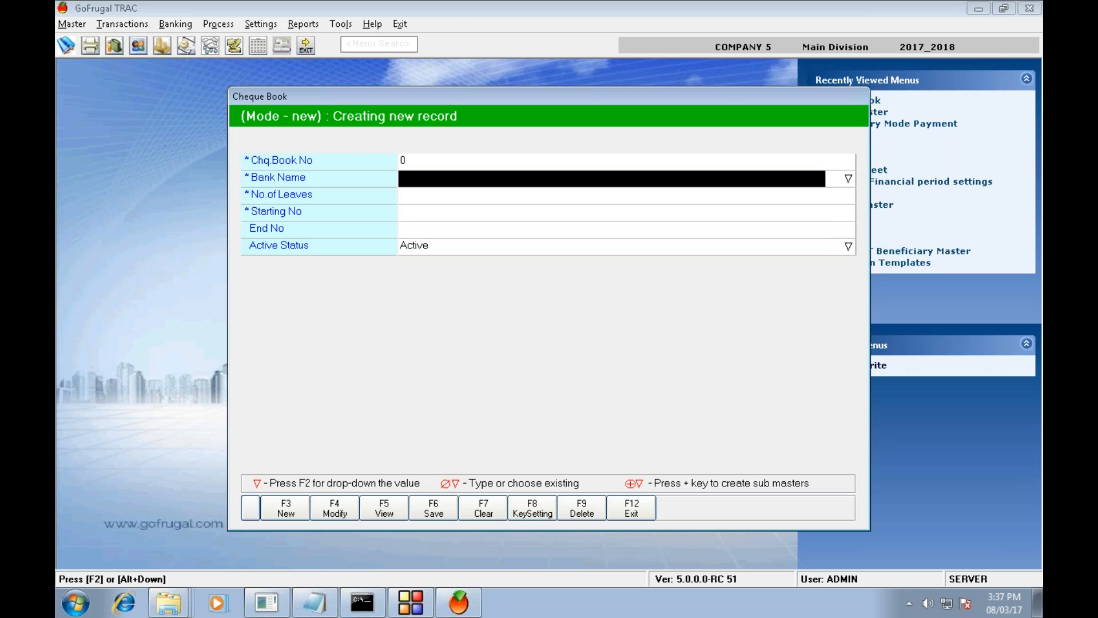
{"action": "key", "text": "Escape"}
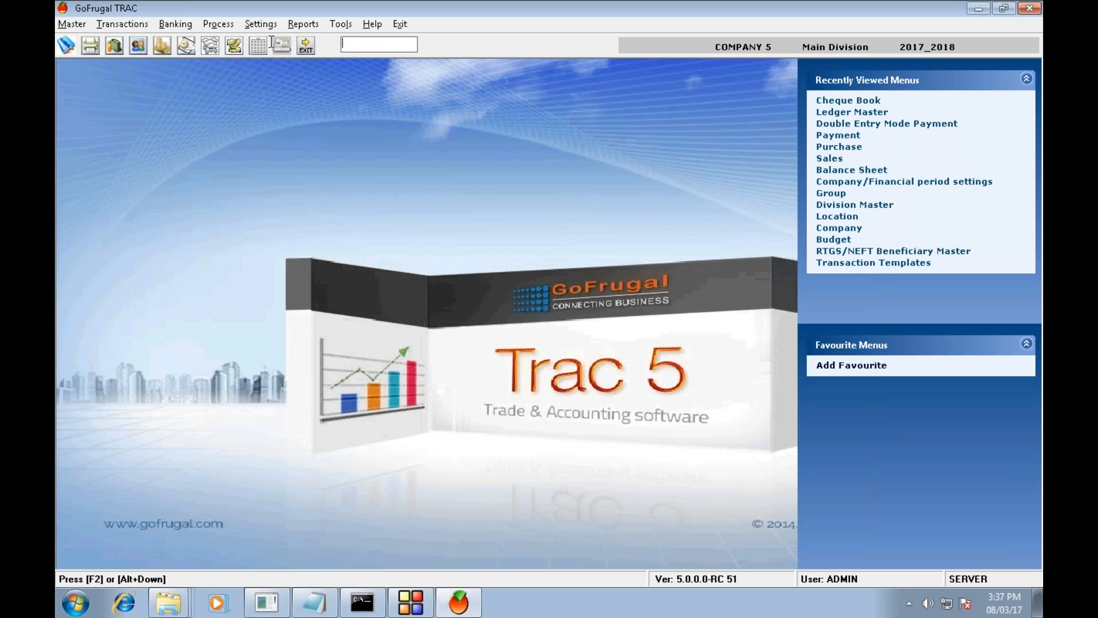
Step: Start a double entry payment voucher and debit the Advertisement ledger with 500
{"action": "left_click", "coordinate": [133, 25]}
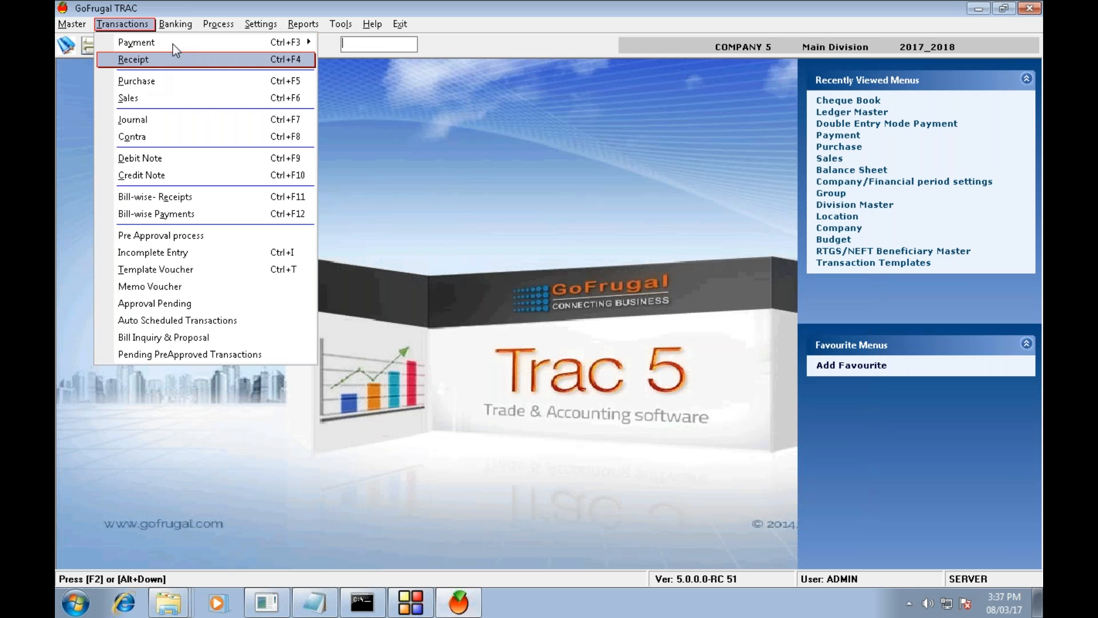
{"action": "left_click", "coordinate": [374, 58]}
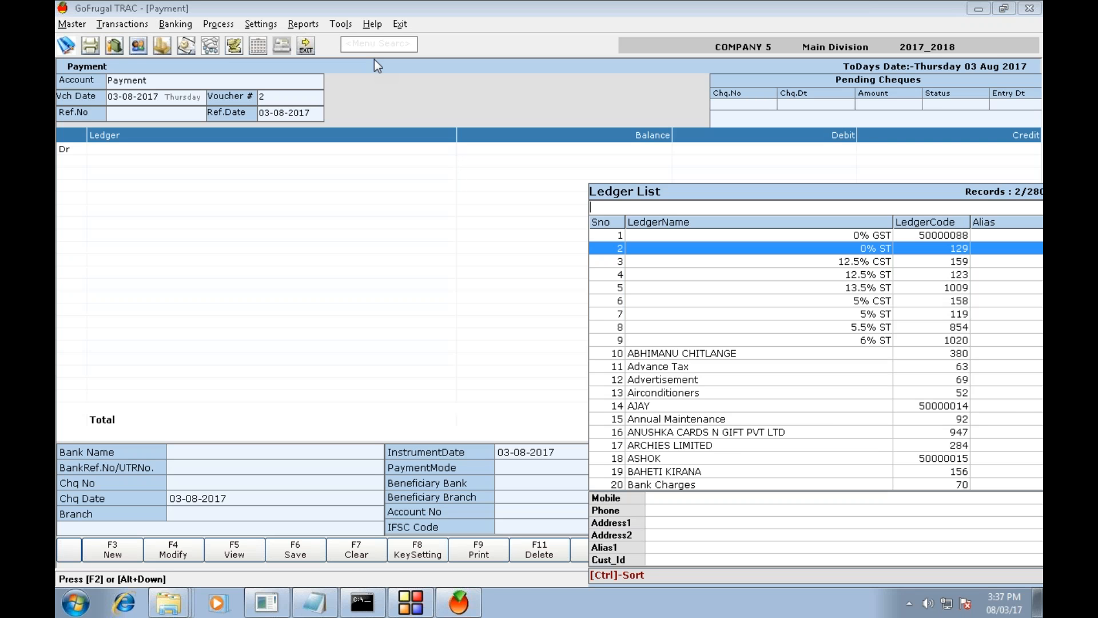
{"action": "key", "text": "Down"}
{"action": "key", "text": "Down"}
{"action": "key", "text": "Down"}
{"action": "key", "text": "Down"}
{"action": "key", "text": "Down"}
{"action": "key", "text": "Down"}
{"action": "key", "text": "Down"}
{"action": "key", "text": "Down"}
{"action": "key", "text": "Down"}
{"action": "key", "text": "Down"}
{"action": "key", "text": "Return"}
{"action": "type", "text": "500"}
{"action": "key", "text": "Return"}
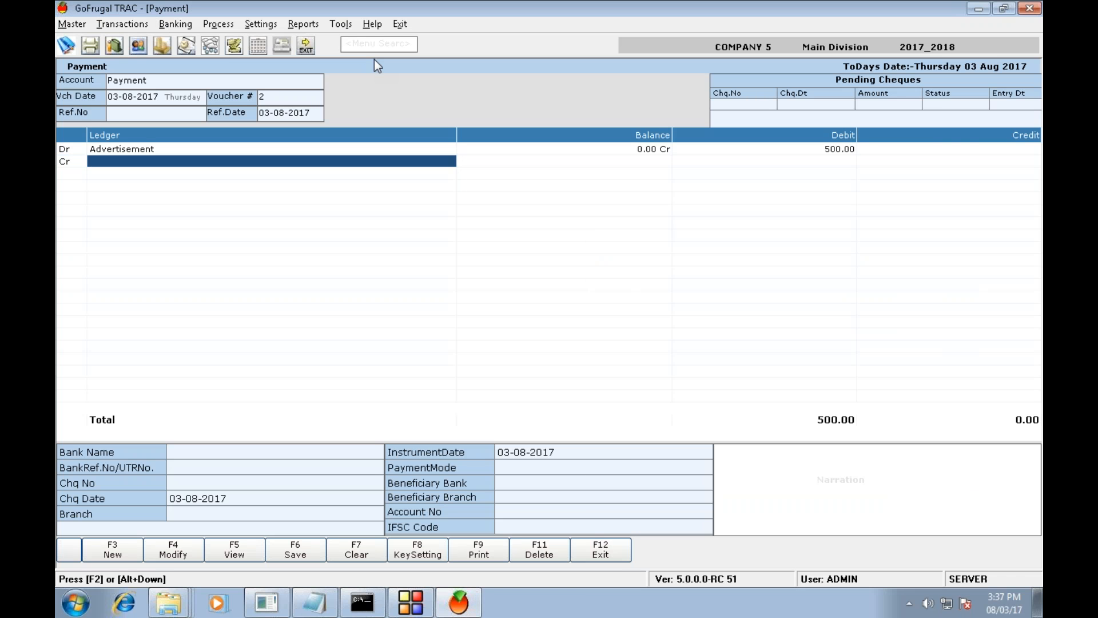
Step: Credit the HDFC ledger for the payment and save the voucher, leaving the payment screen
{"action": "type", "text": "hdf"}
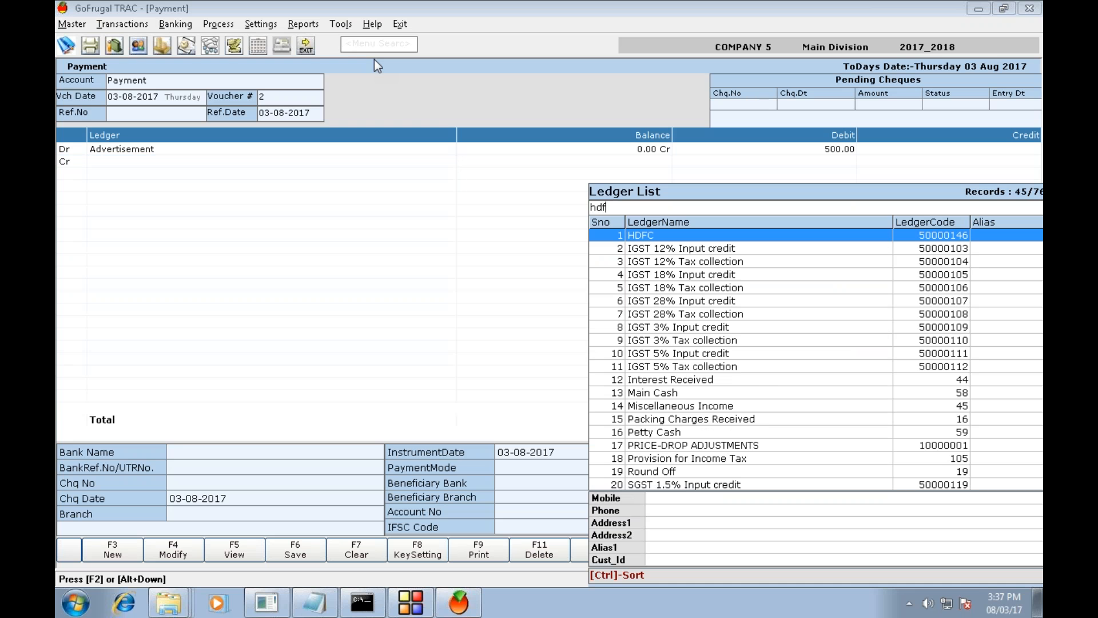
{"action": "key", "text": "Return"}
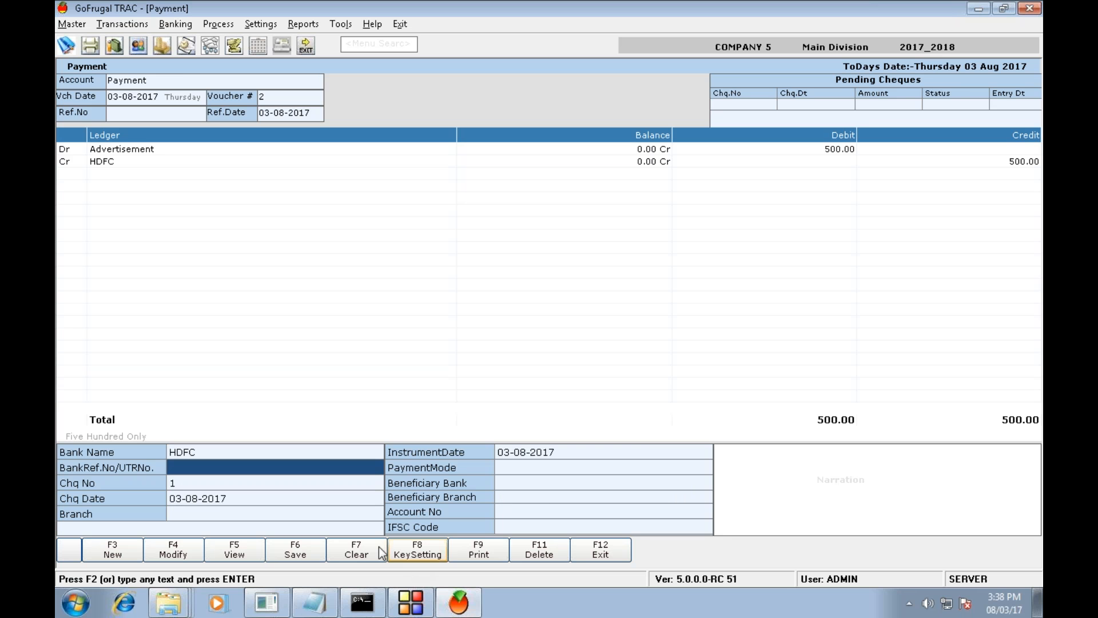
{"action": "left_click", "coordinate": [300, 550]}
{"action": "left_click", "coordinate": [681, 359]}
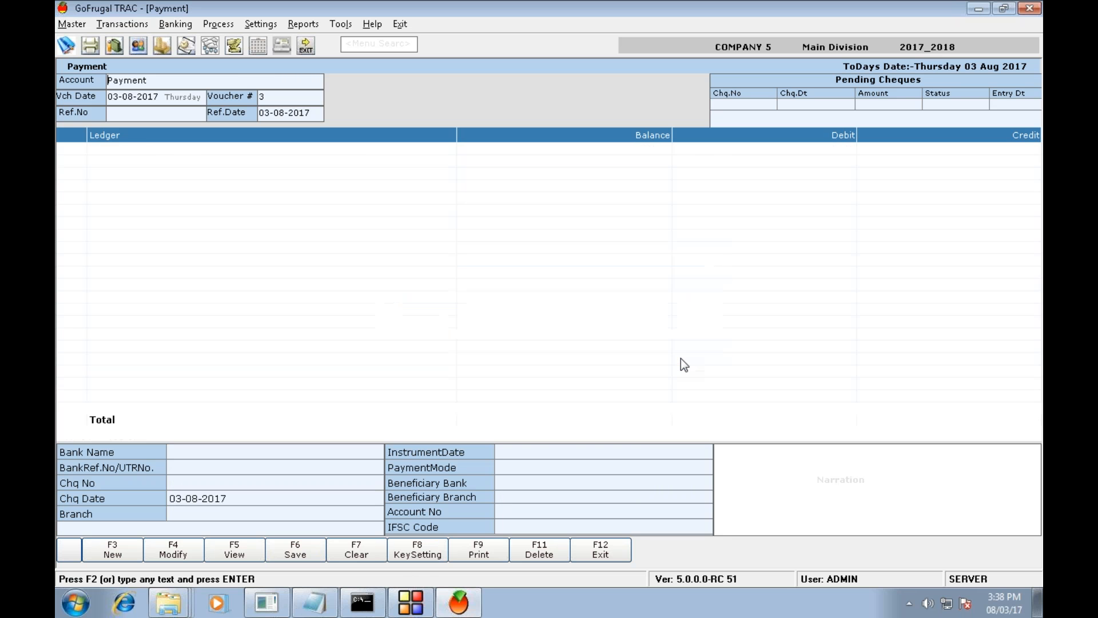
{"action": "key", "text": "Escape"}
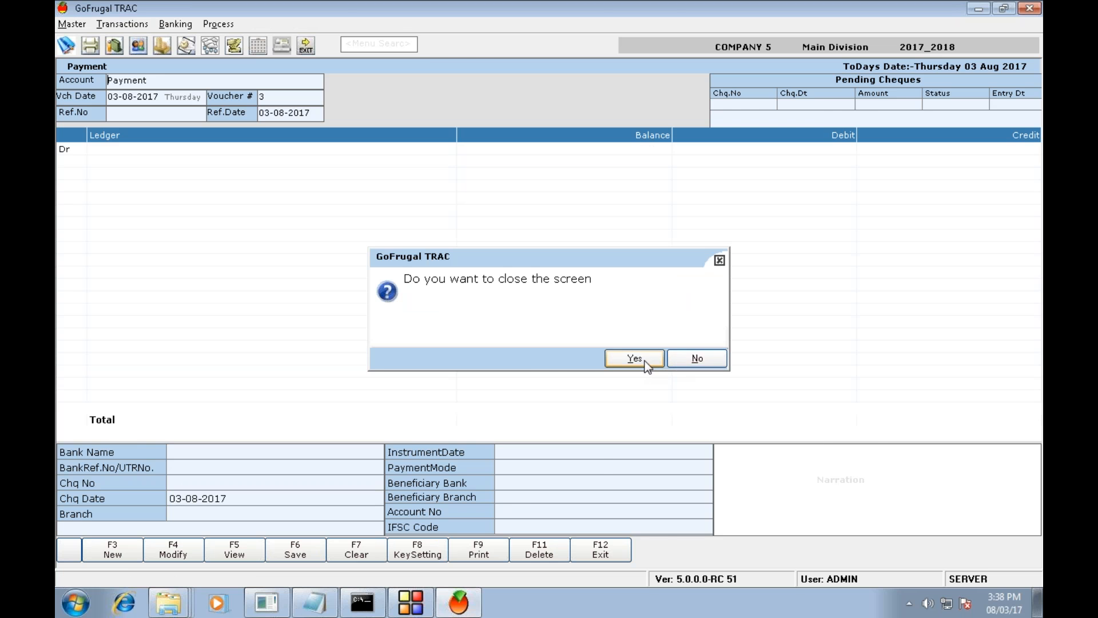
{"action": "left_click", "coordinate": [635, 359]}
Step: View the customer bank list master form and close it
{"action": "left_click", "coordinate": [72, 24]}
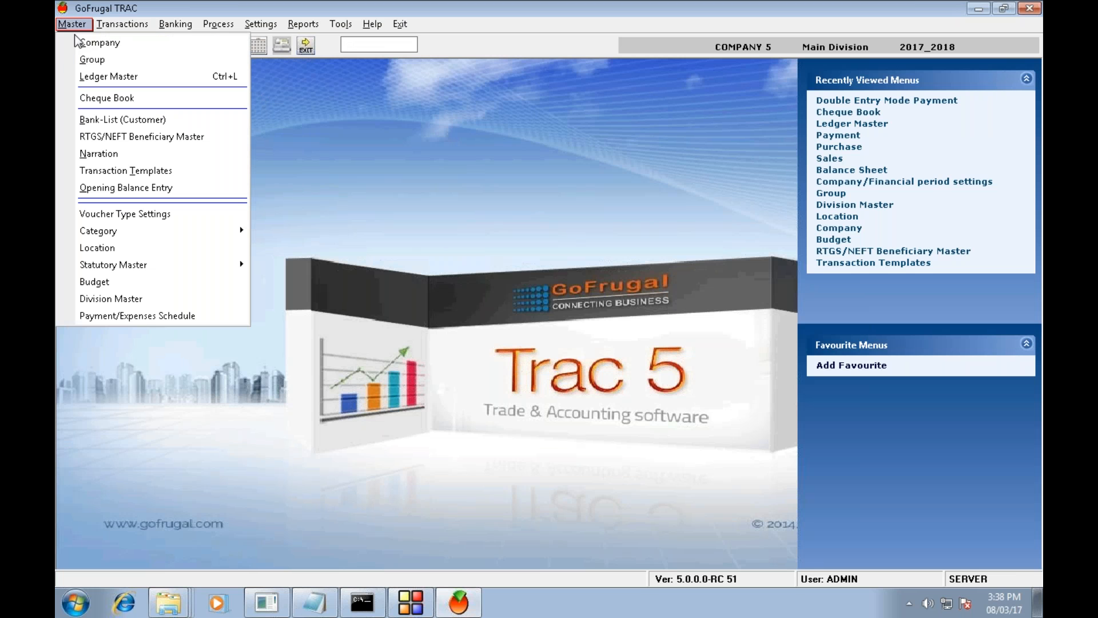
{"action": "left_click", "coordinate": [94, 123]}
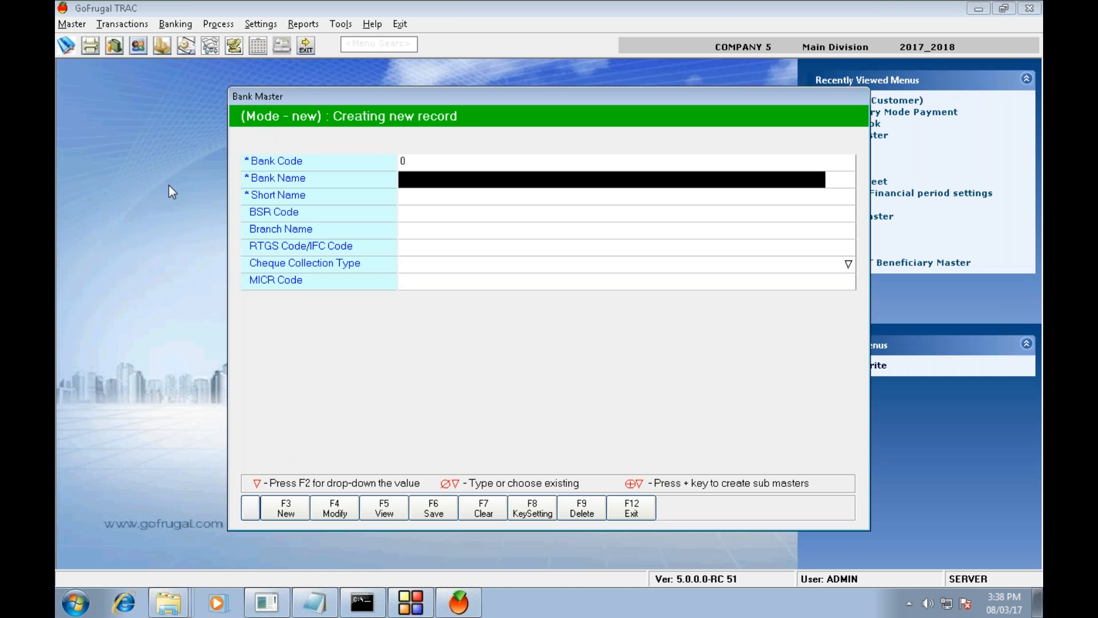
{"action": "left_click", "coordinate": [636, 508]}
Step: Start a bill-wise receipt and choose the first customer in the ledger list as its account
{"action": "left_click", "coordinate": [137, 27]}
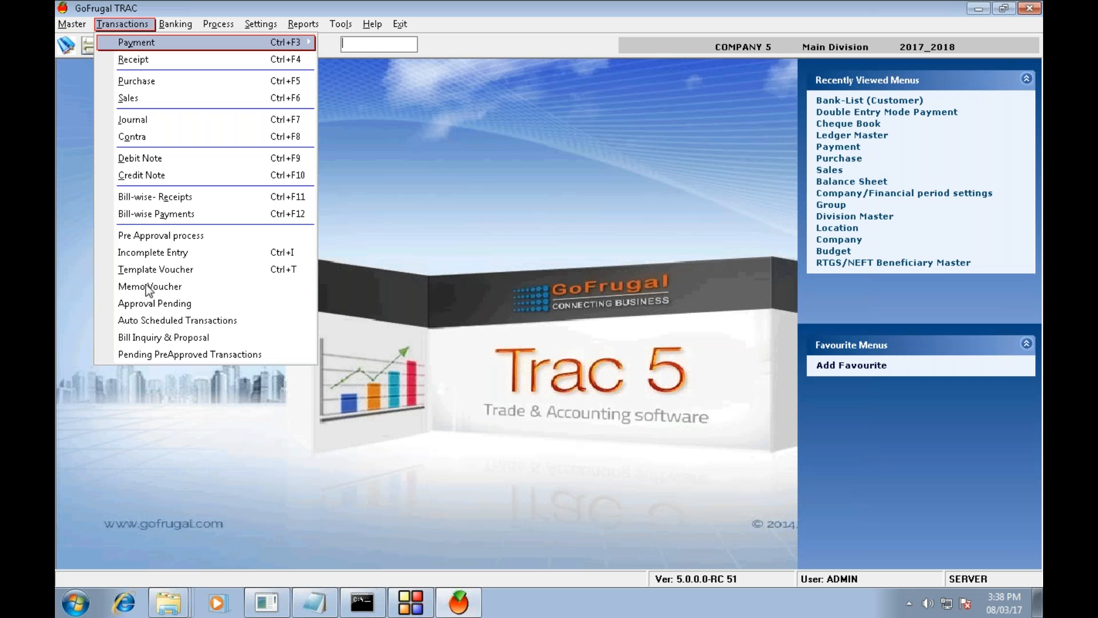
{"action": "left_click", "coordinate": [187, 198]}
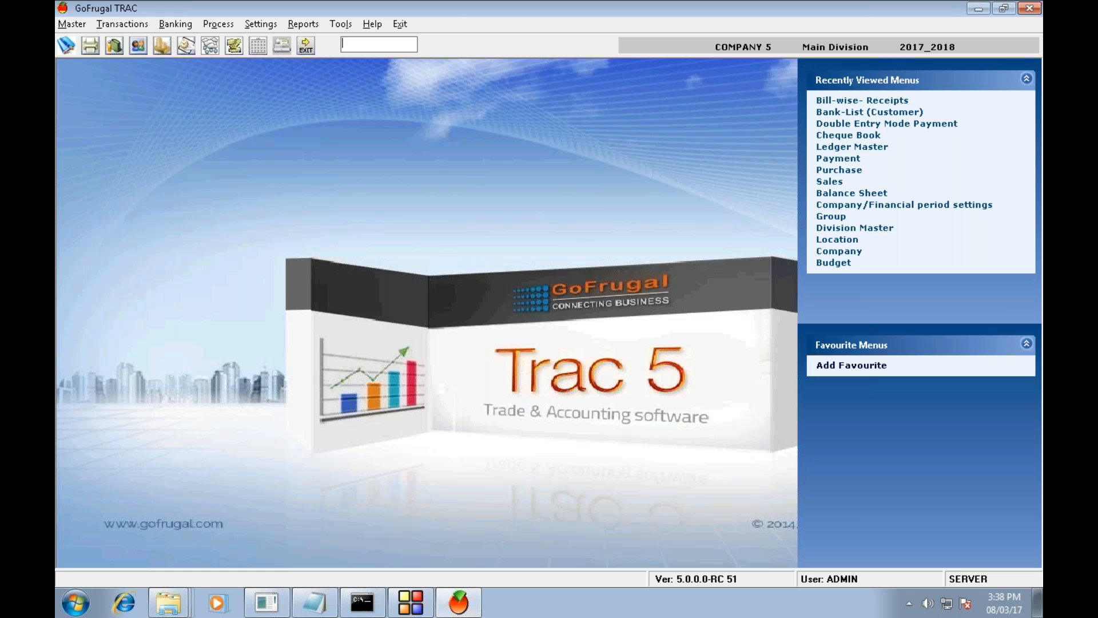
{"action": "key", "text": "F2"}
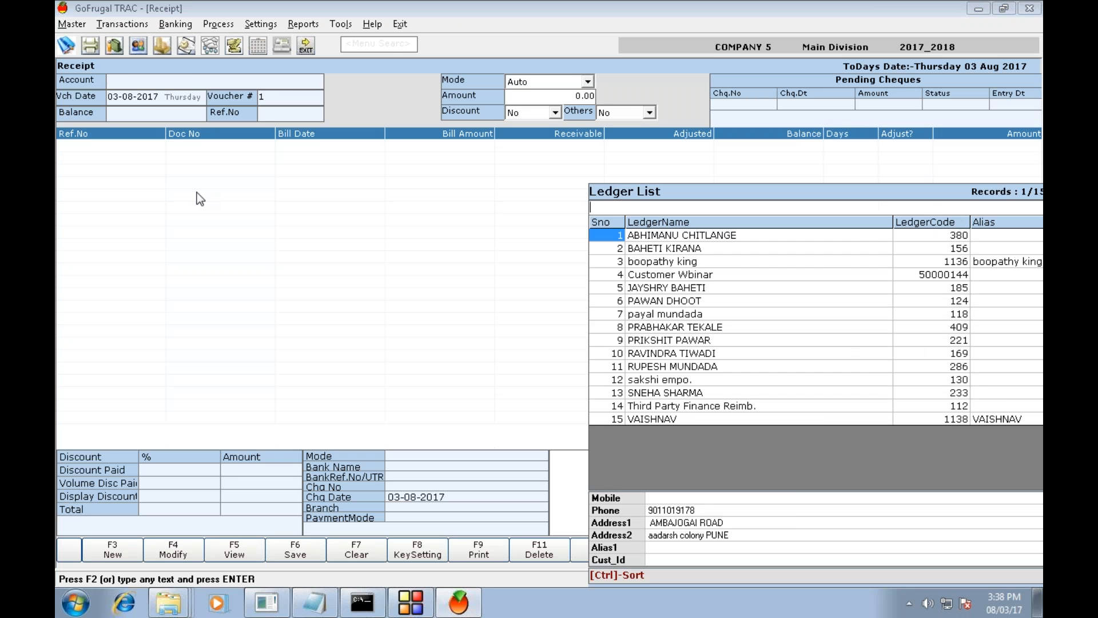
{"action": "key", "text": "Return"}
{"action": "key", "text": "Return"}
{"action": "key", "text": "Return"}
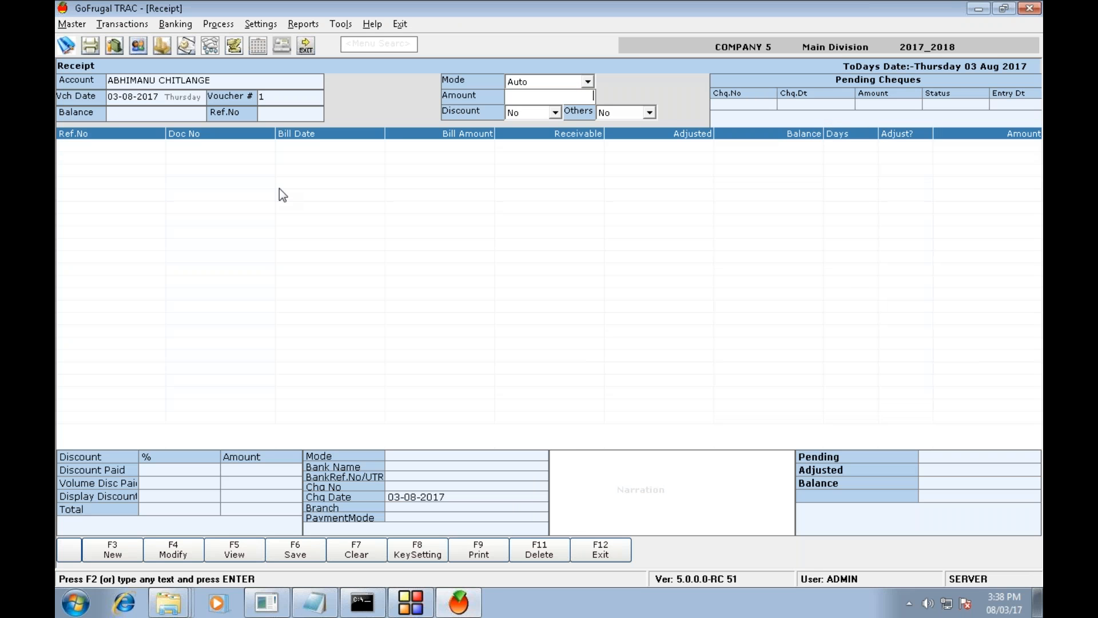
Step: Set the receipt's adjustment mode to Manual and choose STAT BANK OF INDIA as the receiving account
{"action": "left_click", "coordinate": [591, 83]}
{"action": "left_click", "coordinate": [577, 104]}
{"action": "key", "text": "Return"}
{"action": "key", "text": "Return"}
{"action": "key", "text": "Return"}
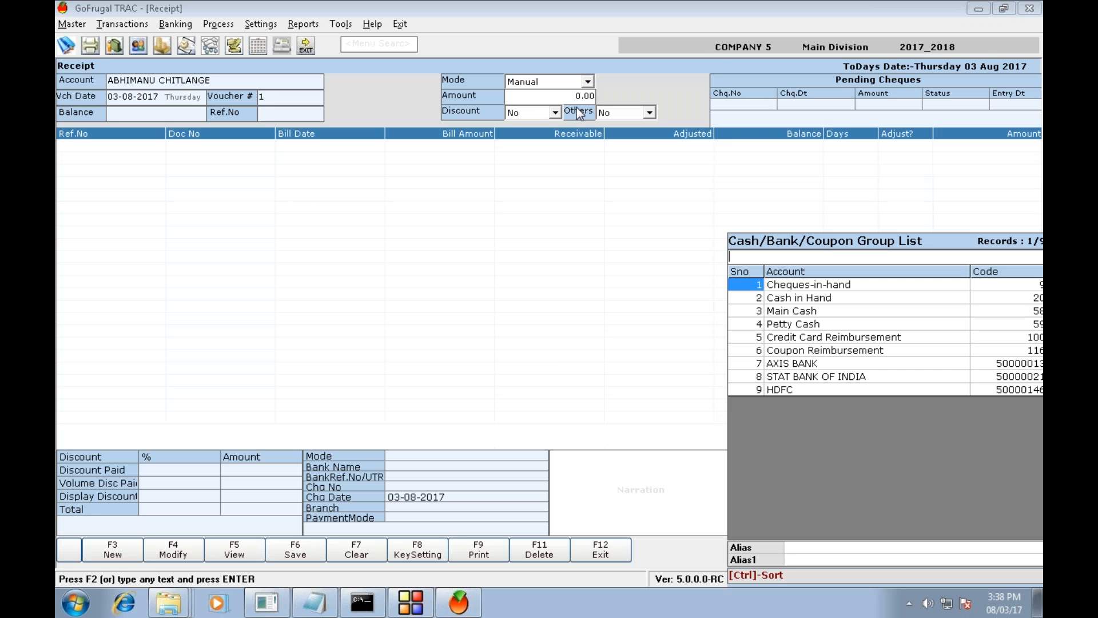
{"action": "left_click", "coordinate": [789, 389]}
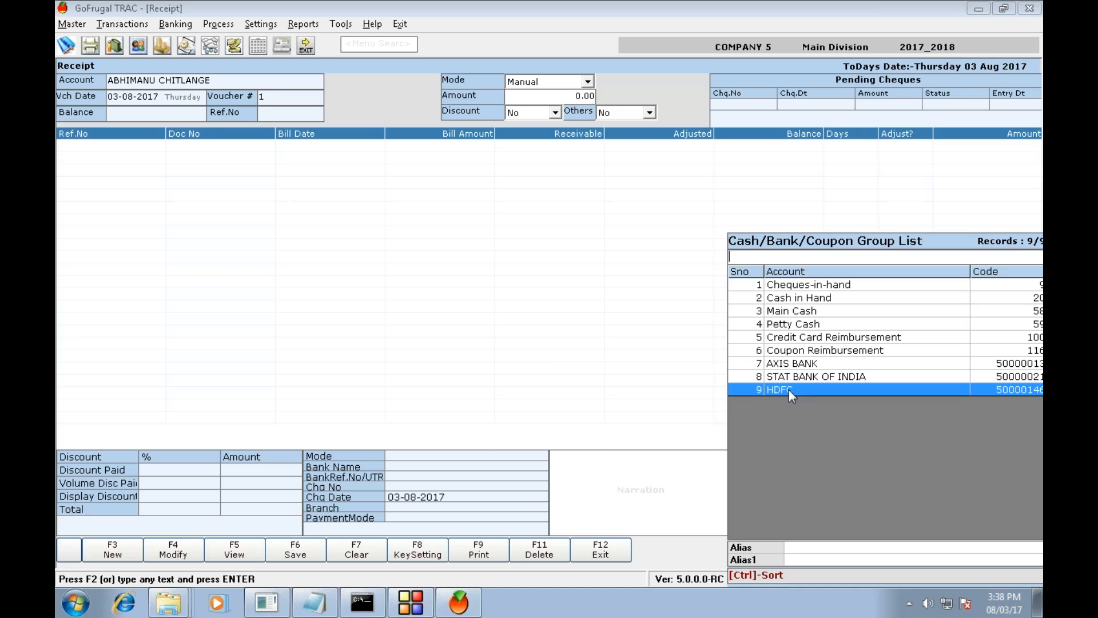
{"action": "left_click", "coordinate": [788, 378]}
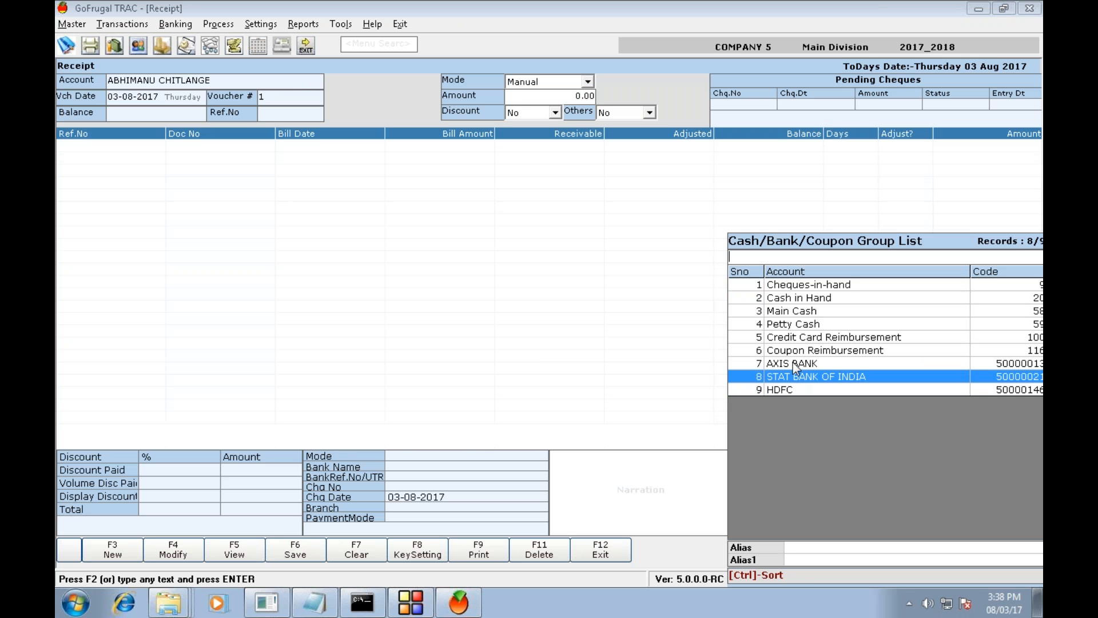
{"action": "key", "text": "Return"}
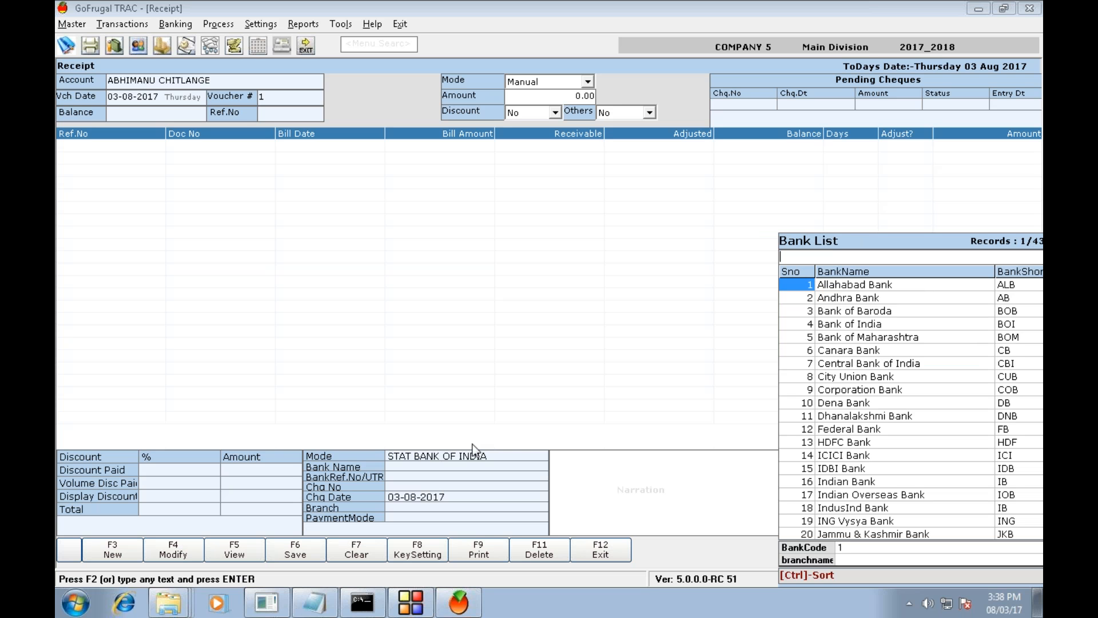
Step: Select ICICI Bank as the customer's bank name for the receipt
{"action": "left_click", "coordinate": [888, 298]}
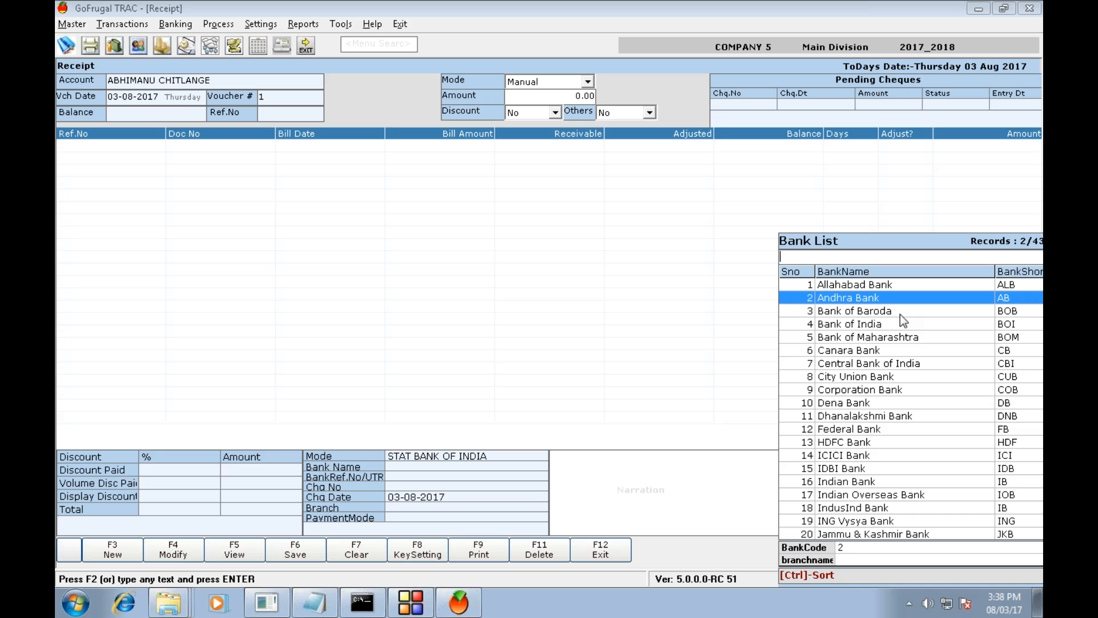
{"action": "left_click", "coordinate": [901, 315]}
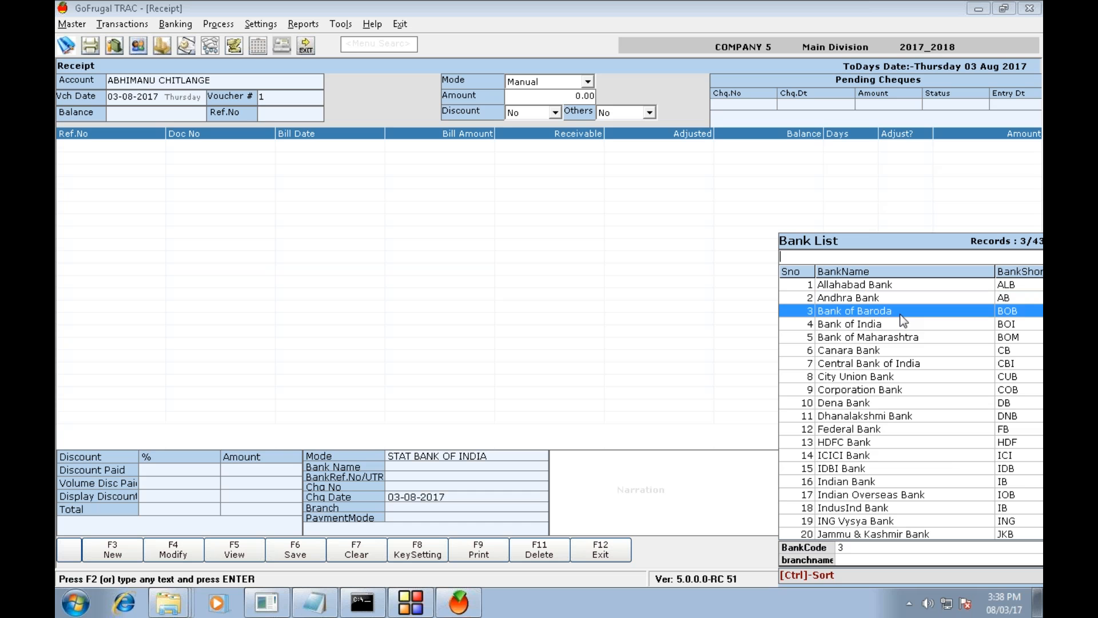
{"action": "key", "text": "Down"}
{"action": "key", "text": "Down"}
{"action": "key", "text": "Down"}
{"action": "key", "text": "Down"}
{"action": "key", "text": "Down"}
{"action": "key", "text": "Down"}
{"action": "key", "text": "Down"}
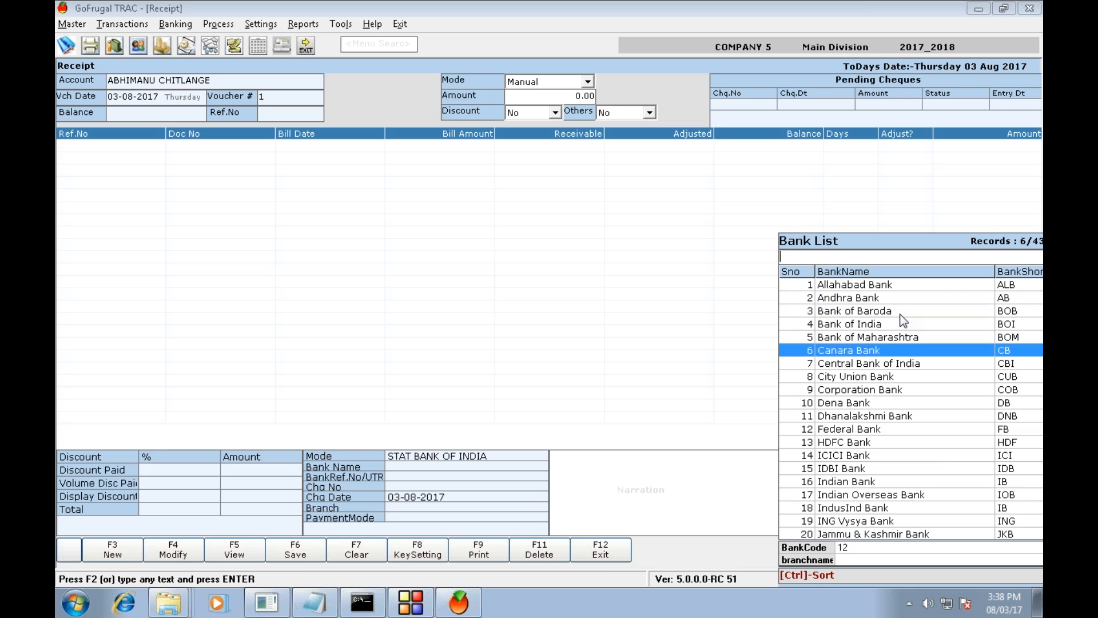
{"action": "key", "text": "Down"}
{"action": "key", "text": "Down"}
{"action": "key", "text": "Down"}
{"action": "key", "text": "Down"}
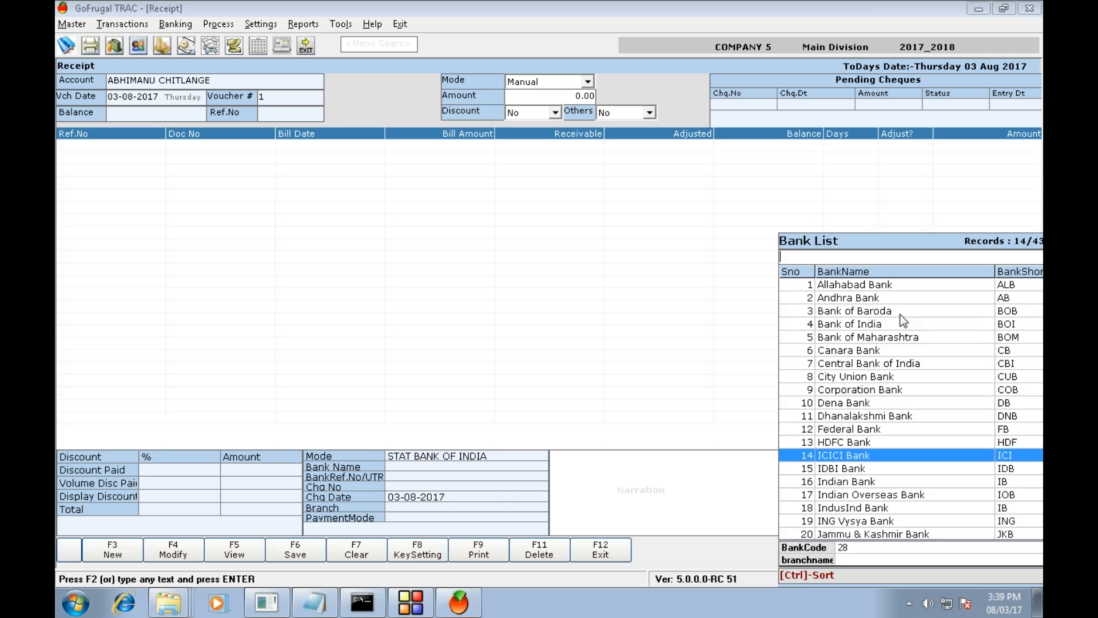
{"action": "key", "text": "Return"}
Step: Set the receipt's payment mode to NEFT
{"action": "key", "text": "Down"}
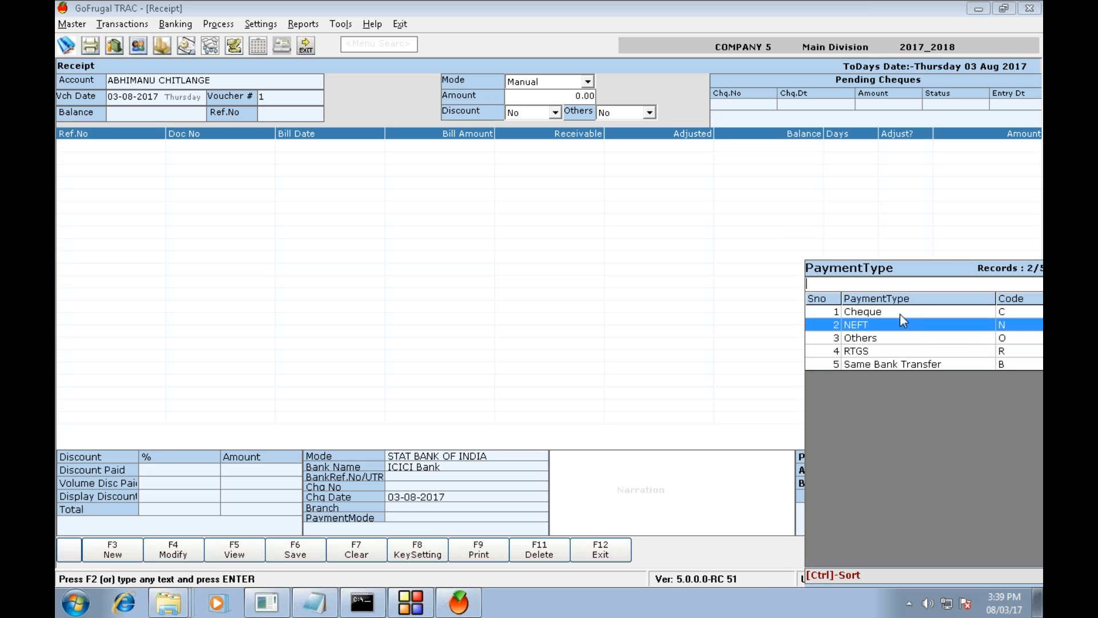
{"action": "key", "text": "Down"}
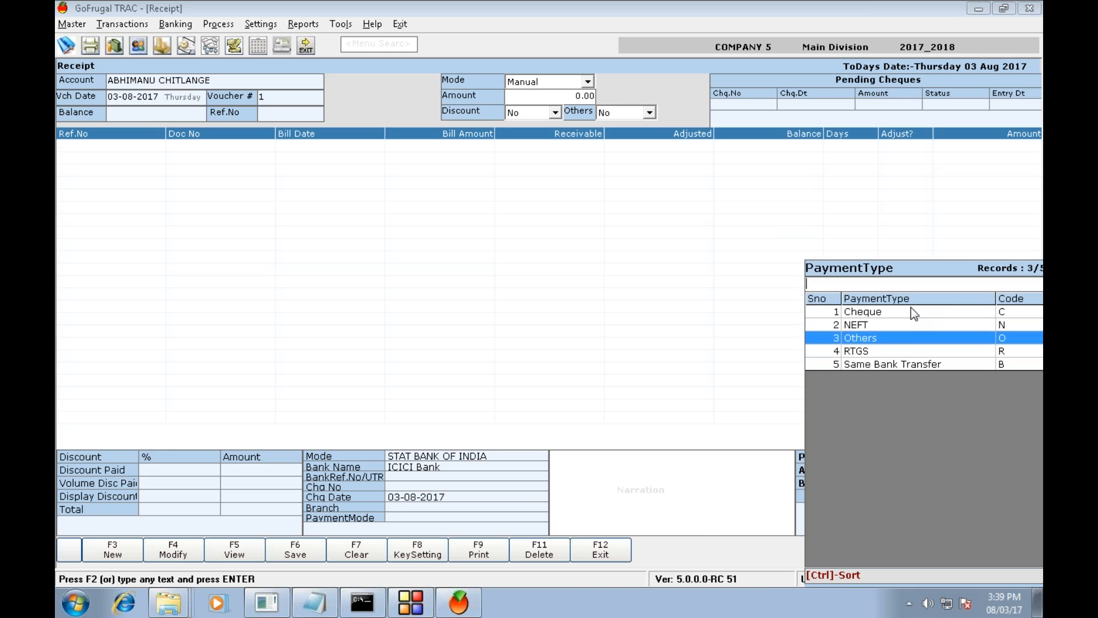
{"action": "key", "text": "Up"}
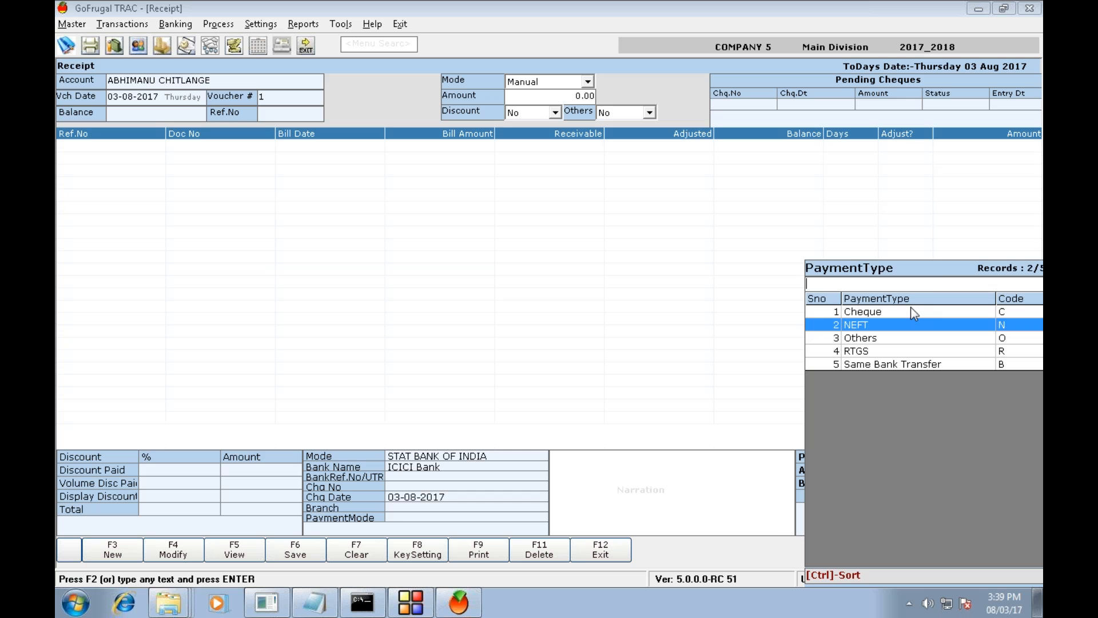
{"action": "key", "text": "Return"}
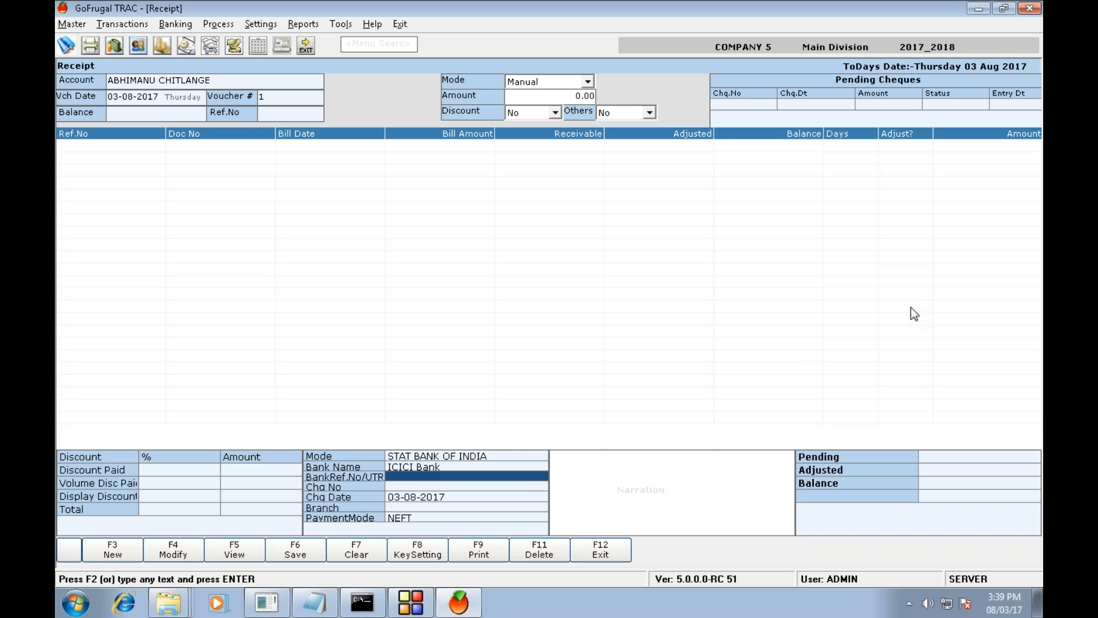
Step: Enter 234 as the receipt's bank reference number, and leave the receipt without saving it
{"action": "key", "text": "Return"}
{"action": "key", "text": "Return"}
{"action": "type", "text": "2"}
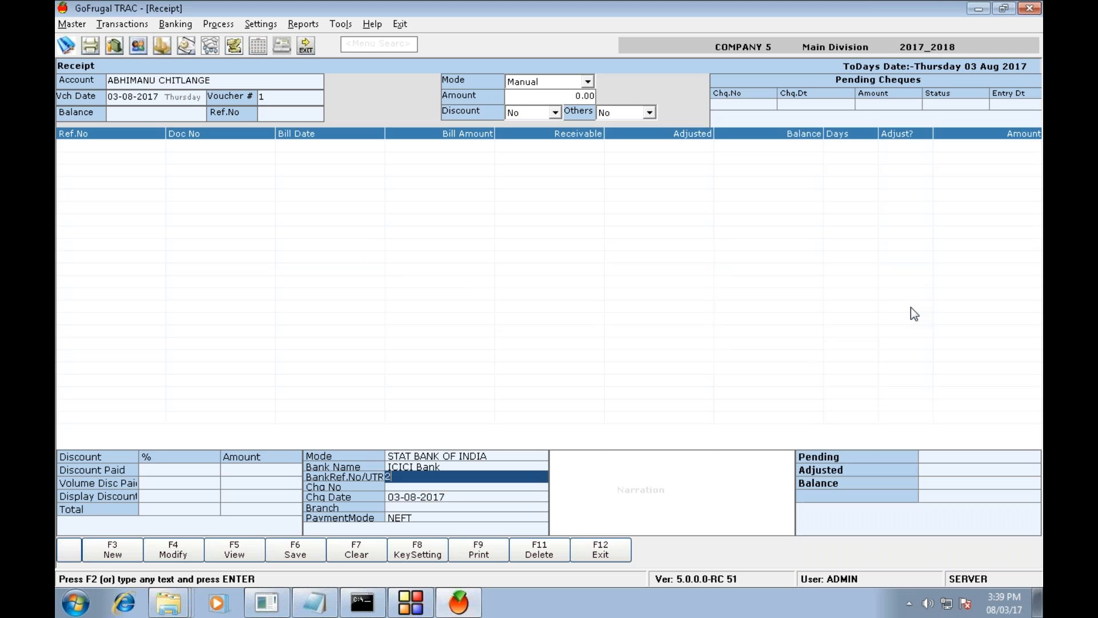
{"action": "type", "text": "34"}
{"action": "key", "text": "Return"}
{"action": "key", "text": "Return"}
{"action": "key", "text": "Return"}
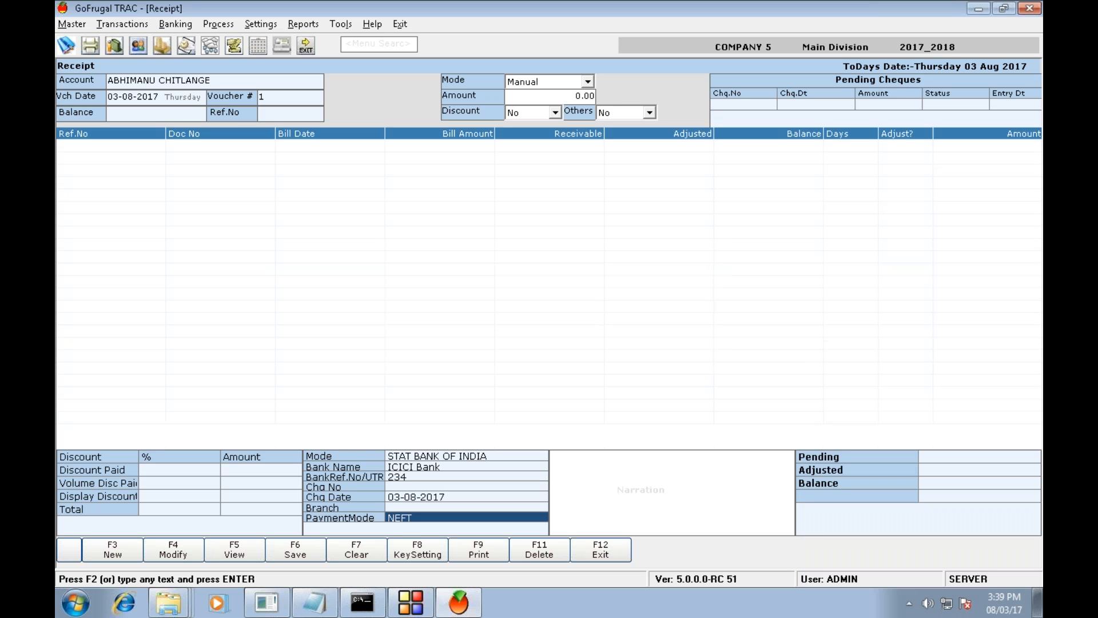
{"action": "key", "text": "Return"}
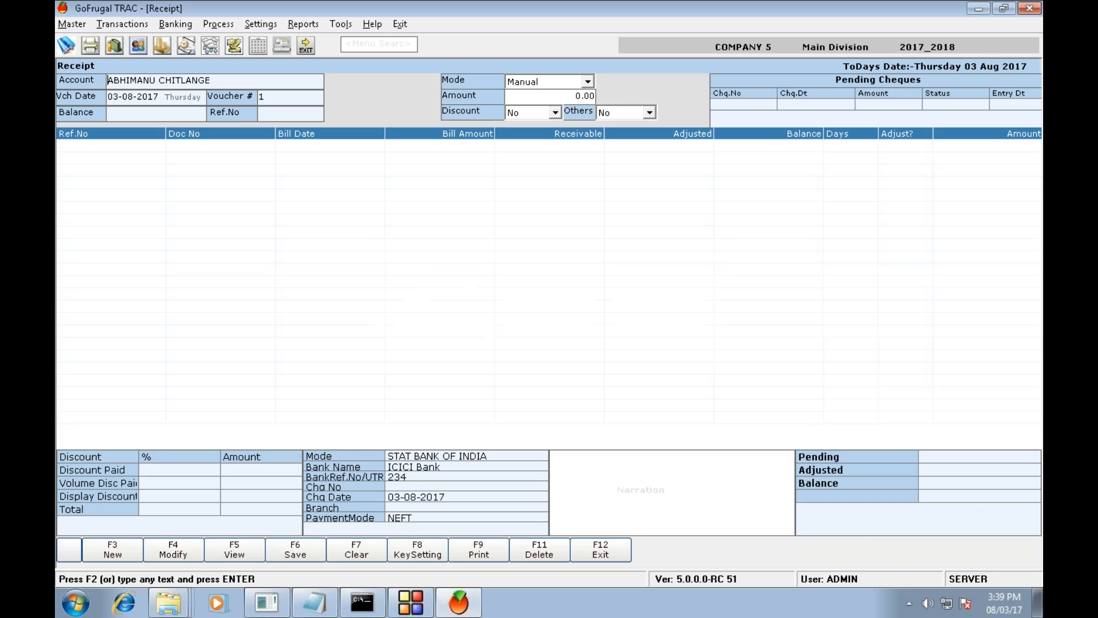
{"action": "key", "text": "Escape"}
{"action": "key", "text": "Left"}
{"action": "key", "text": "Return"}
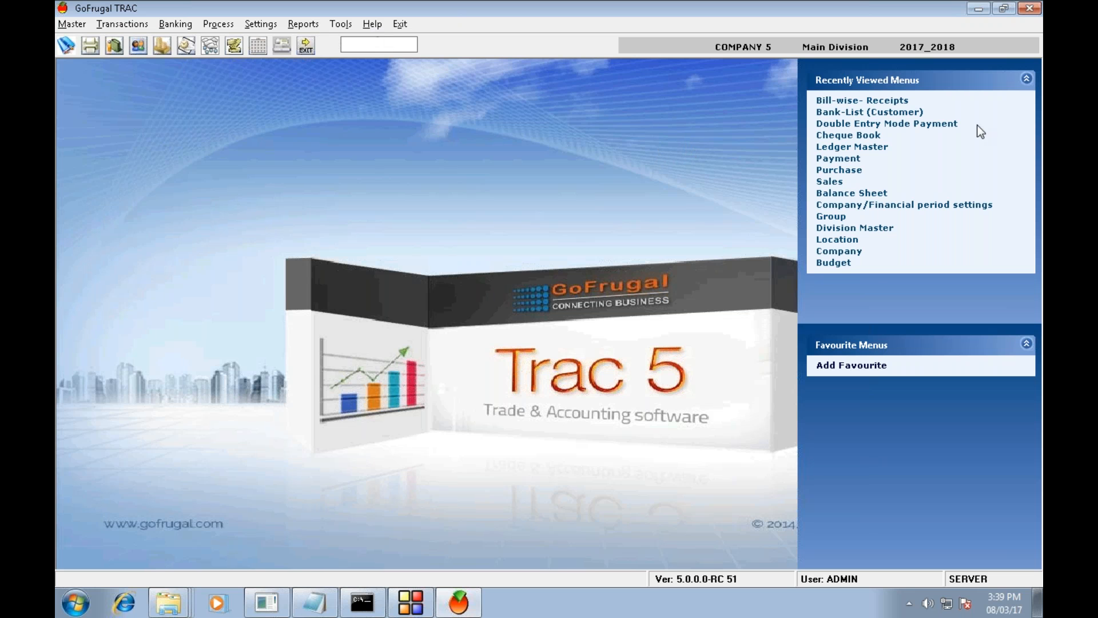
Step: Add a customer bank named NEW BANK with short name NB to the bank list, save it and close the bank master
{"action": "left_click", "coordinate": [906, 113]}
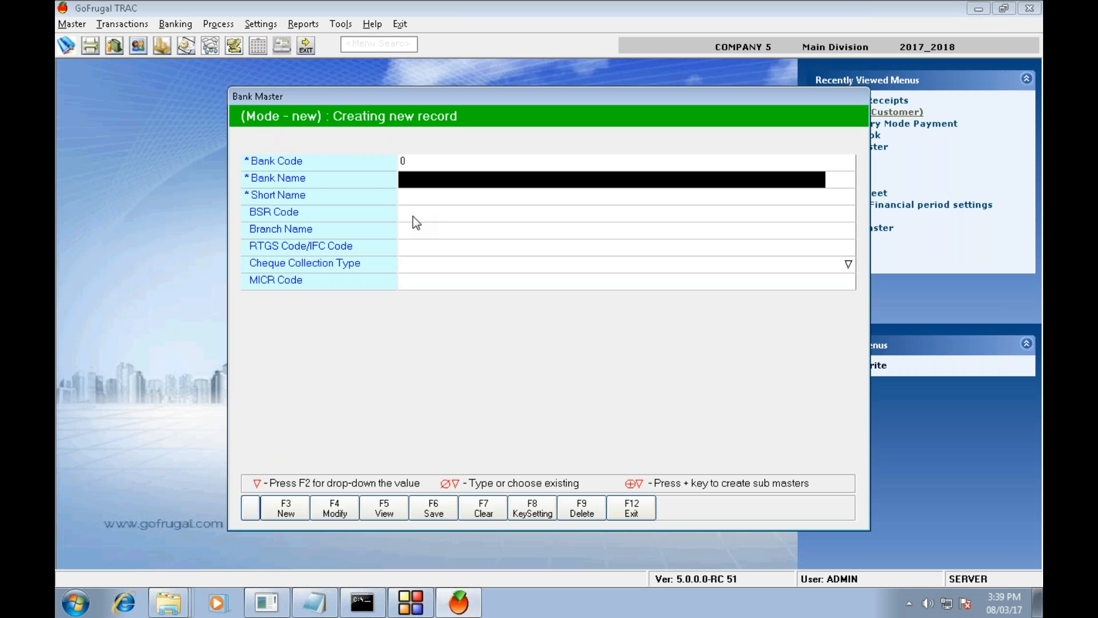
{"action": "key", "text": "shift"}
{"action": "type", "text": "N"}
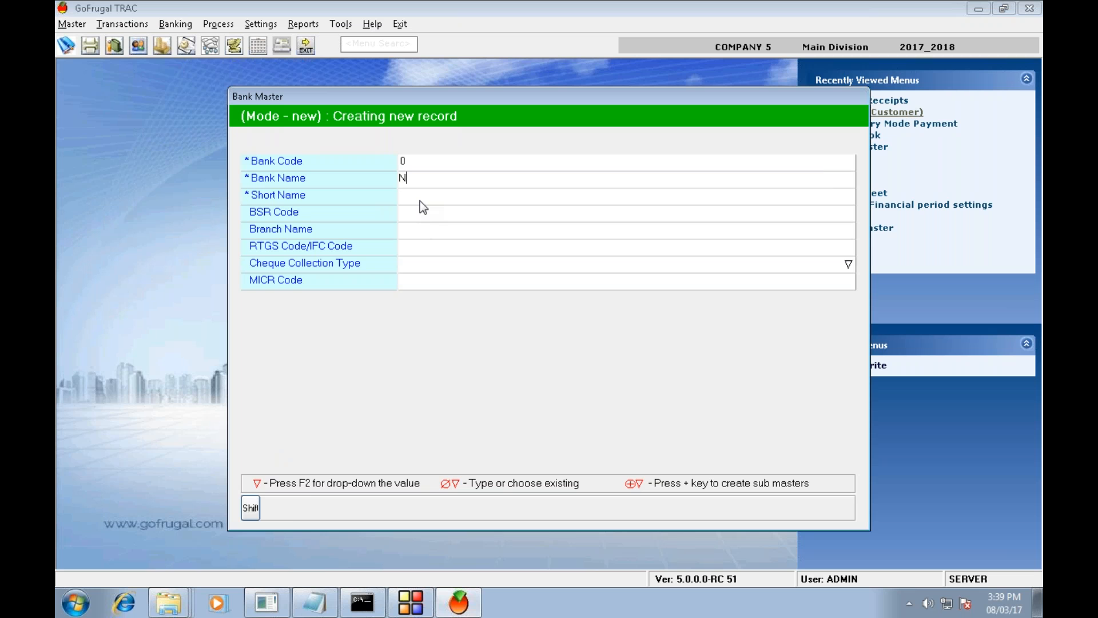
{"action": "type", "text": "EW BANK"}
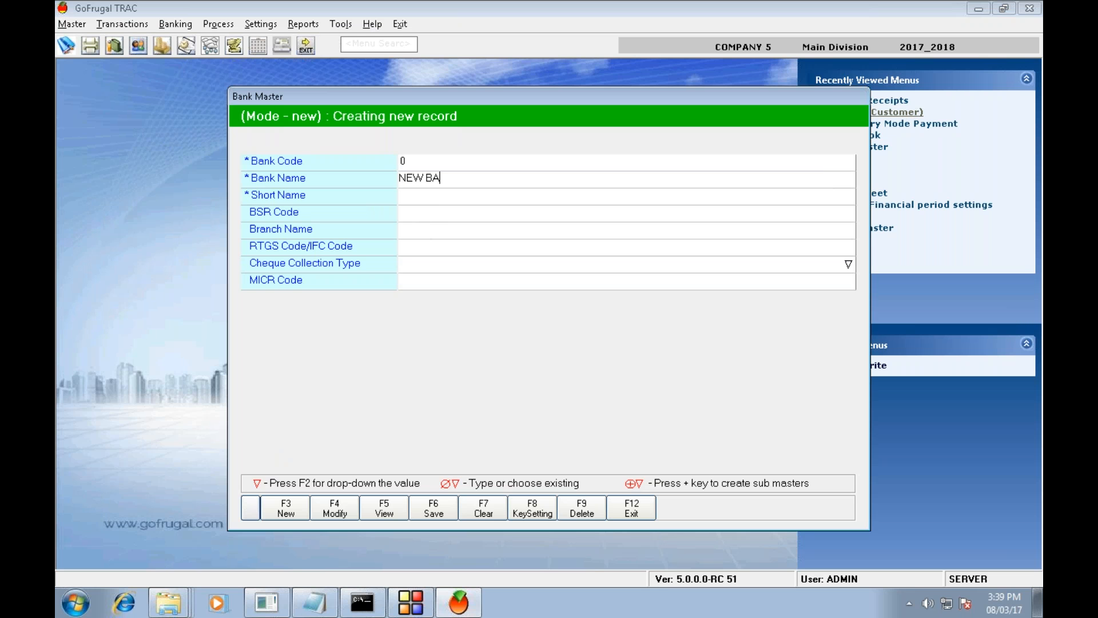
{"action": "key", "text": "Return"}
{"action": "key", "text": "shift"}
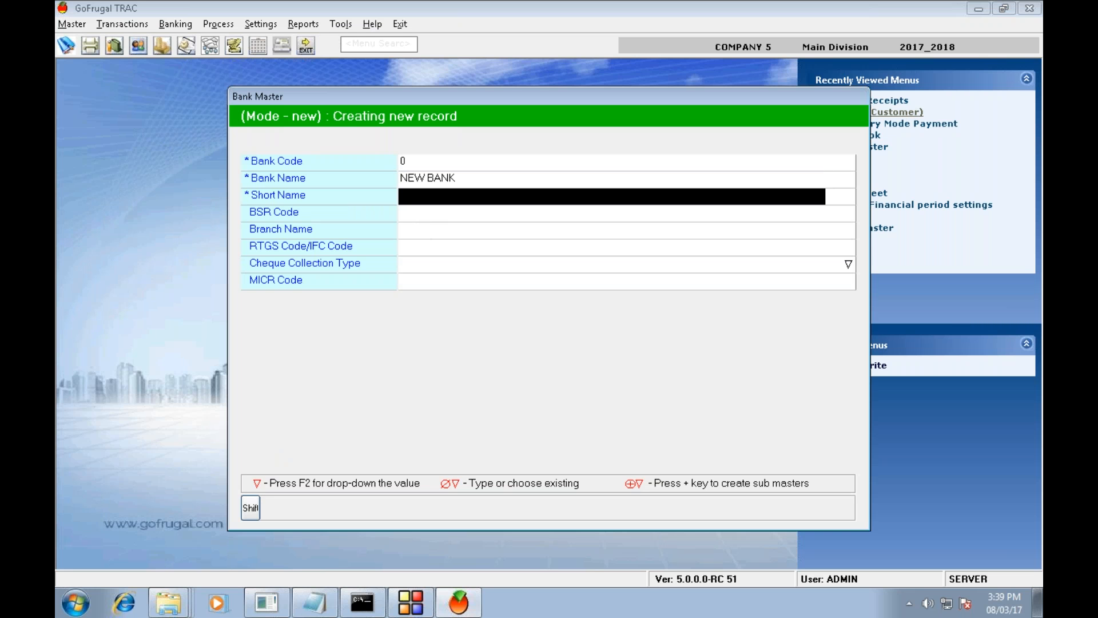
{"action": "type", "text": "NB"}
{"action": "key", "text": "Return"}
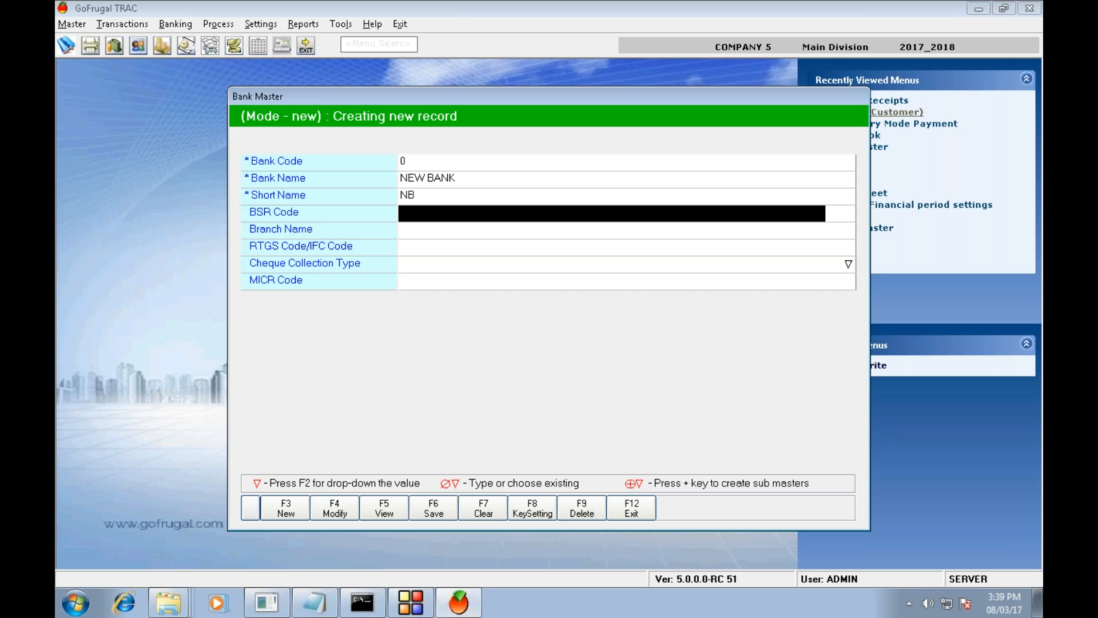
{"action": "key", "text": "F6"}
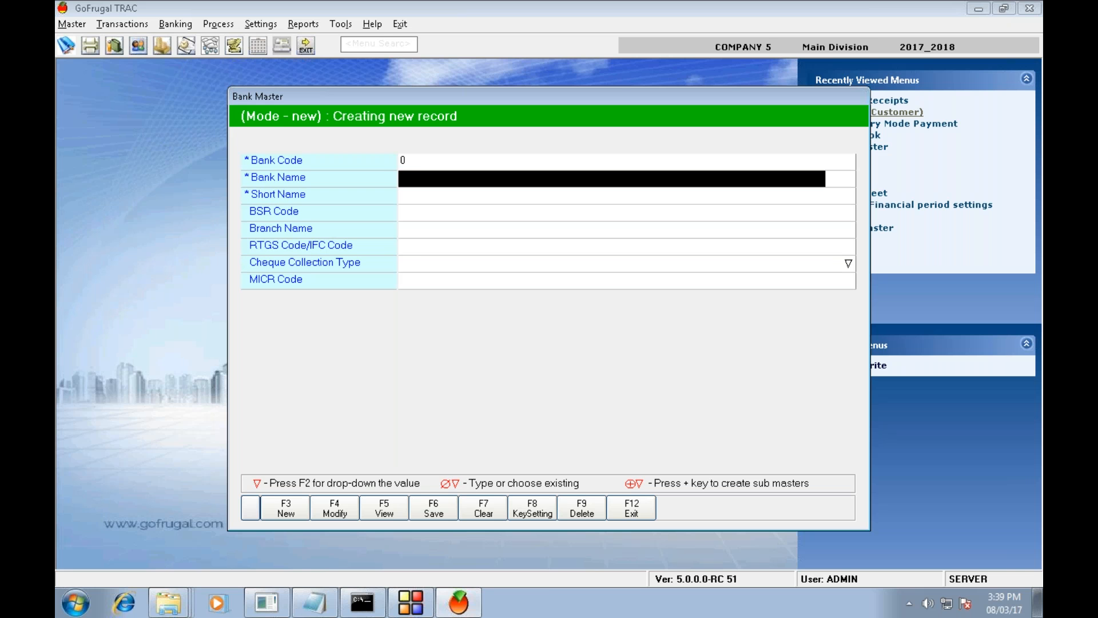
{"action": "type", "text": "`"}
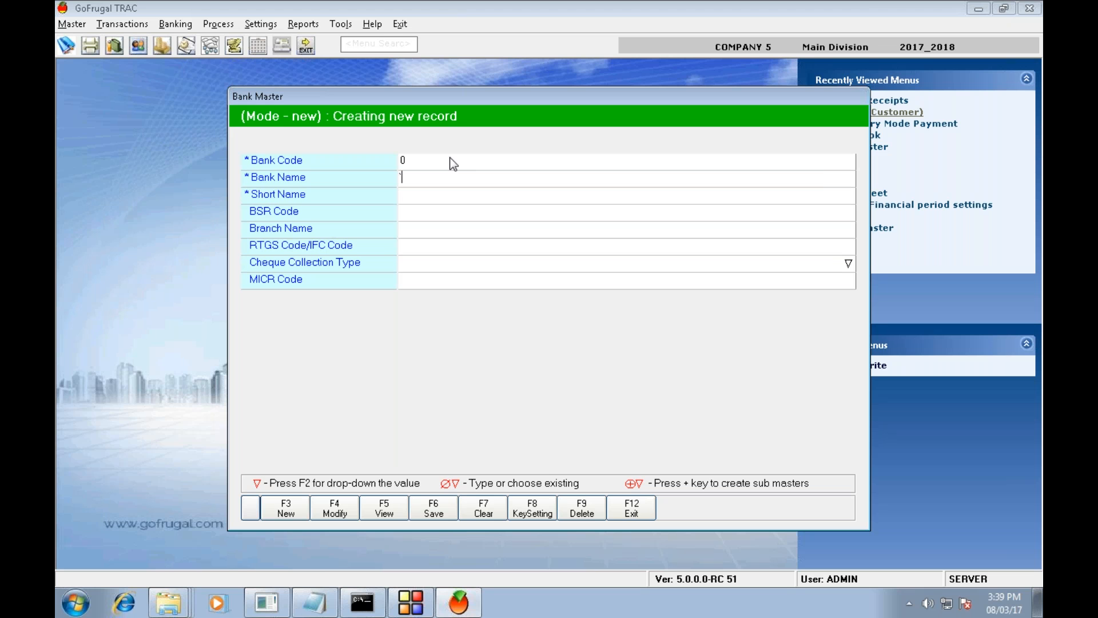
{"action": "key", "text": "Escape"}
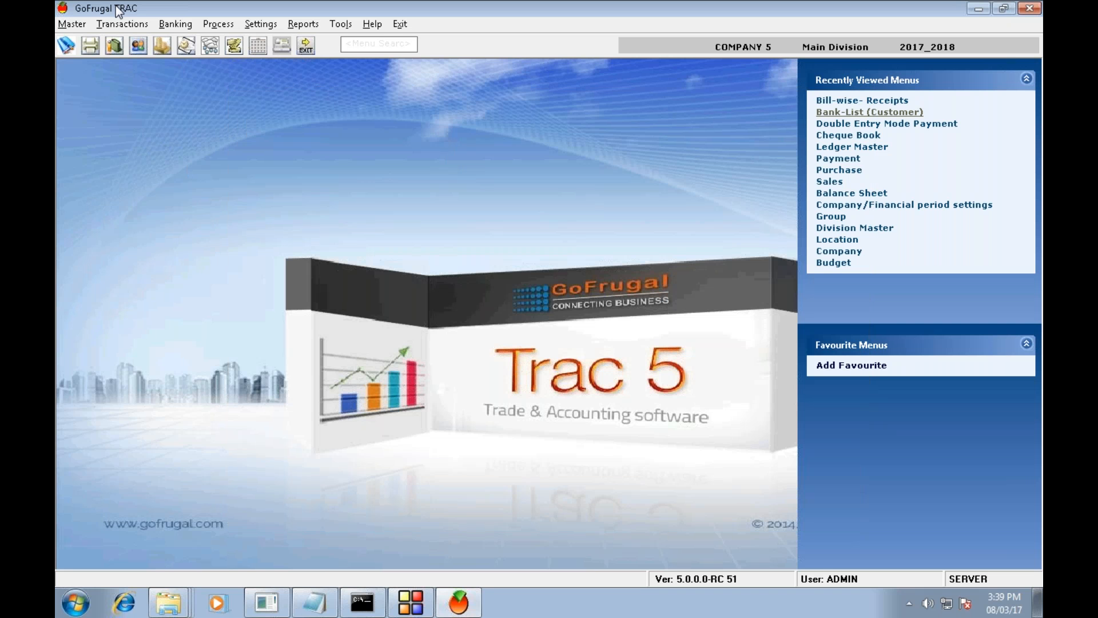
Step: Create a narration reading Sales Bill for all companies and all receipt types, and close the narration master
{"action": "left_click", "coordinate": [82, 27]}
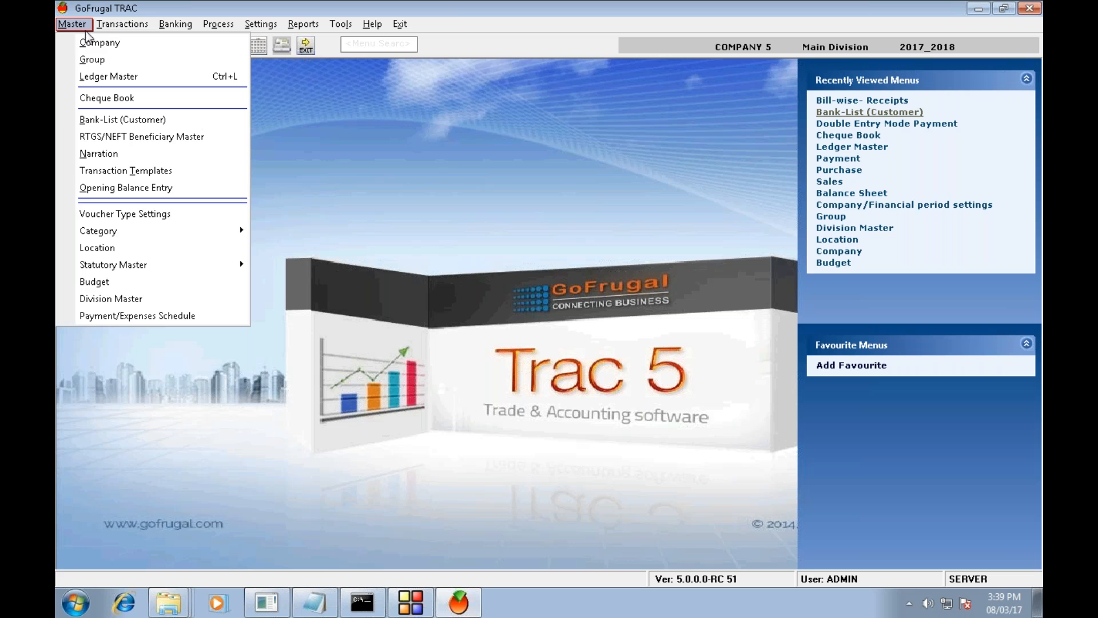
{"action": "left_click", "coordinate": [132, 154]}
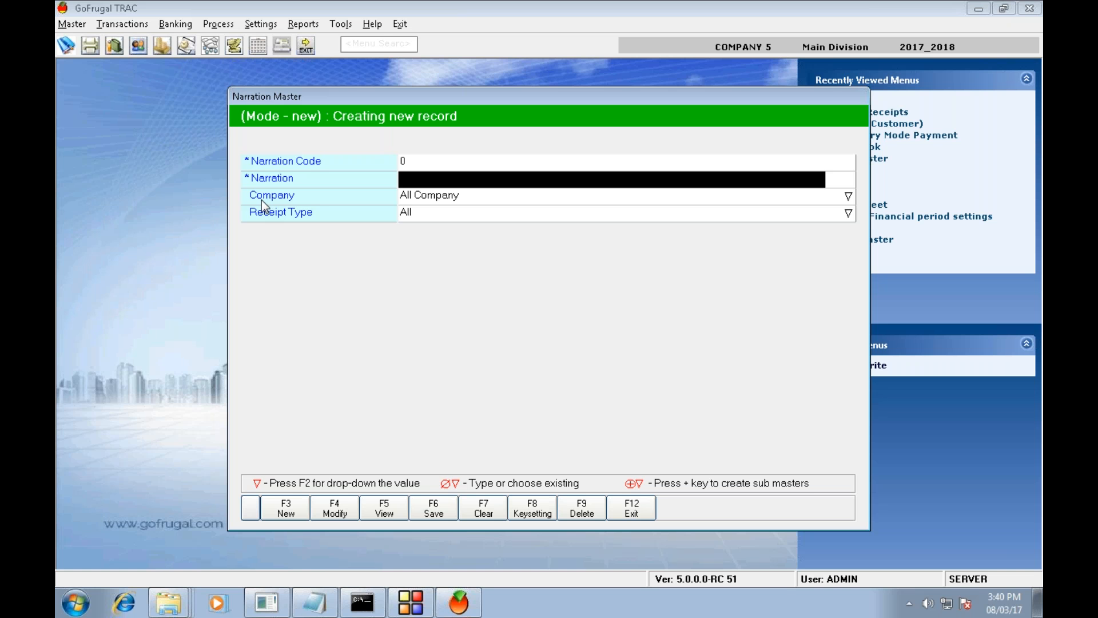
{"action": "key", "text": "shift"}
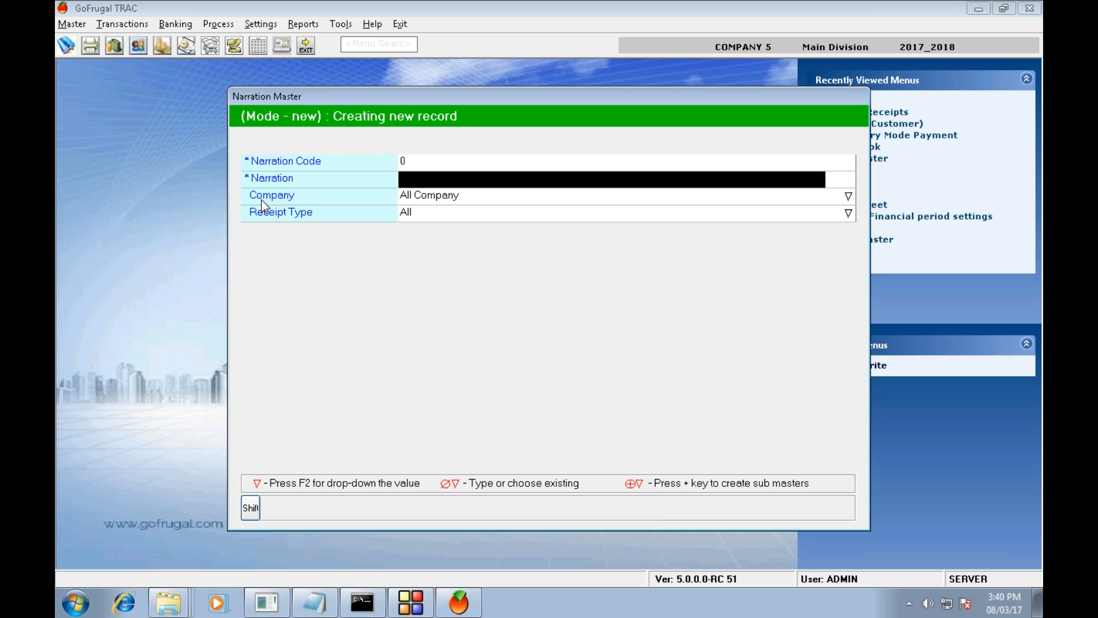
{"action": "type", "text": "S"}
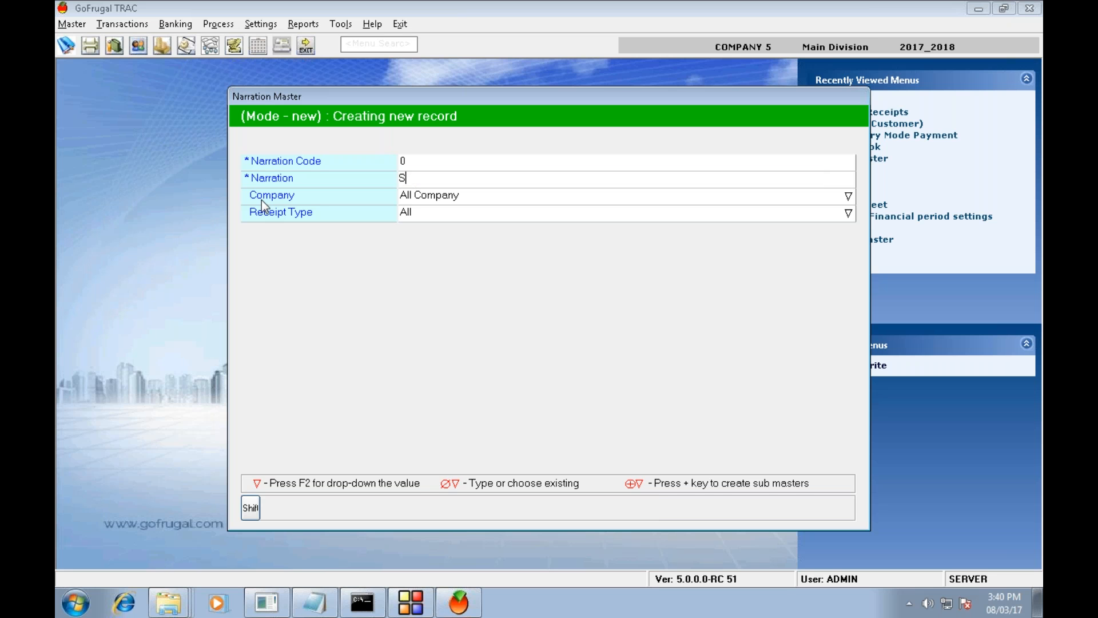
{"action": "type", "text": "ales"}
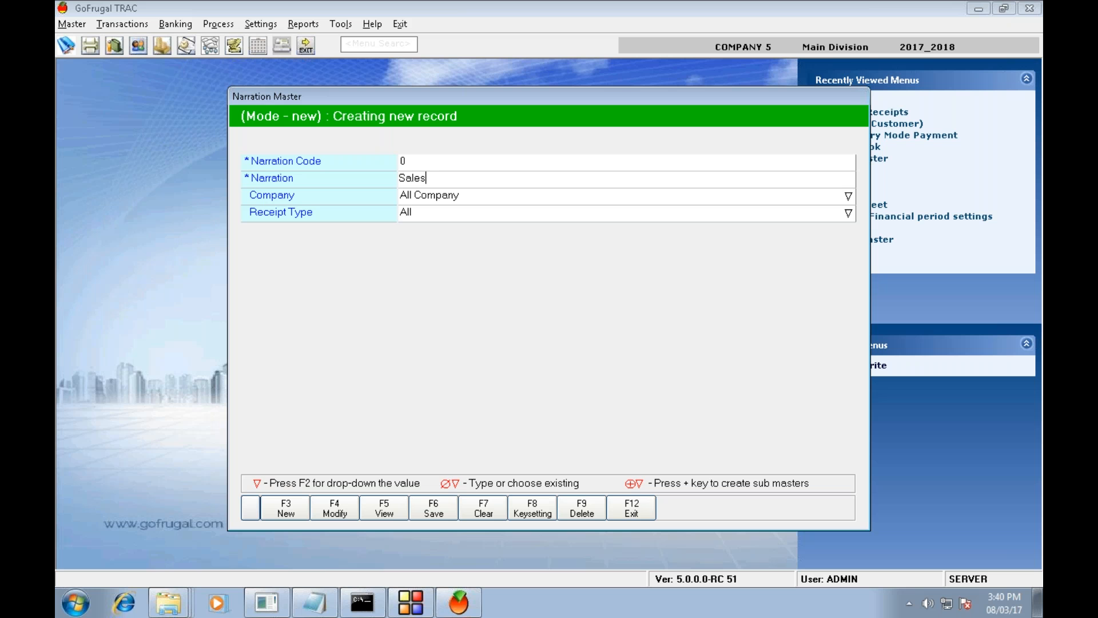
{"action": "type", "text": " Bill"}
{"action": "key", "text": "Return"}
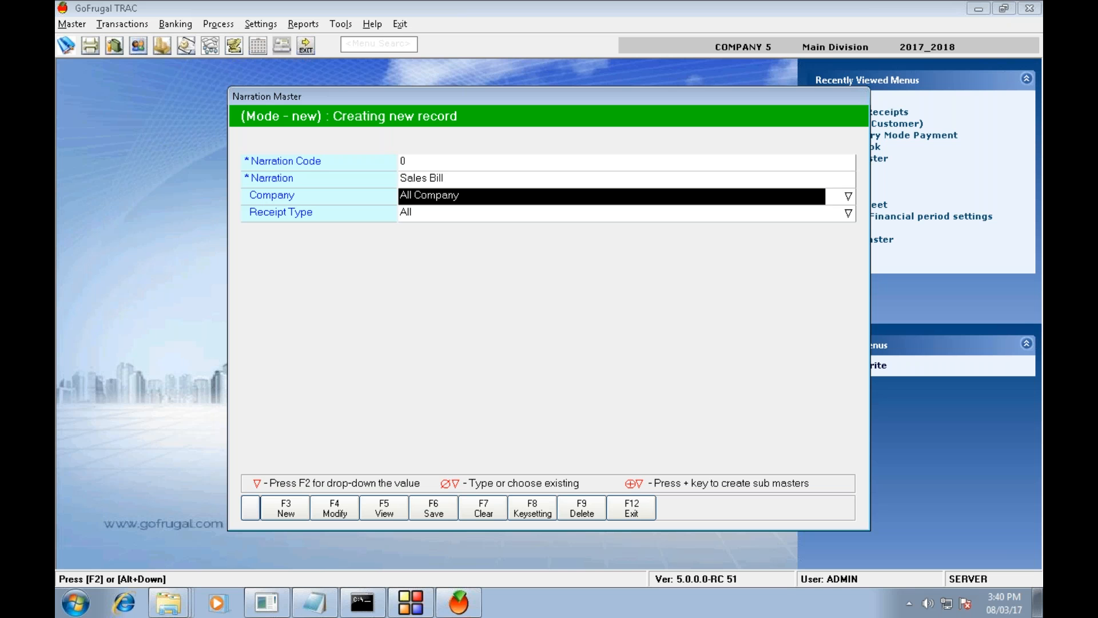
{"action": "left_click", "coordinate": [285, 508]}
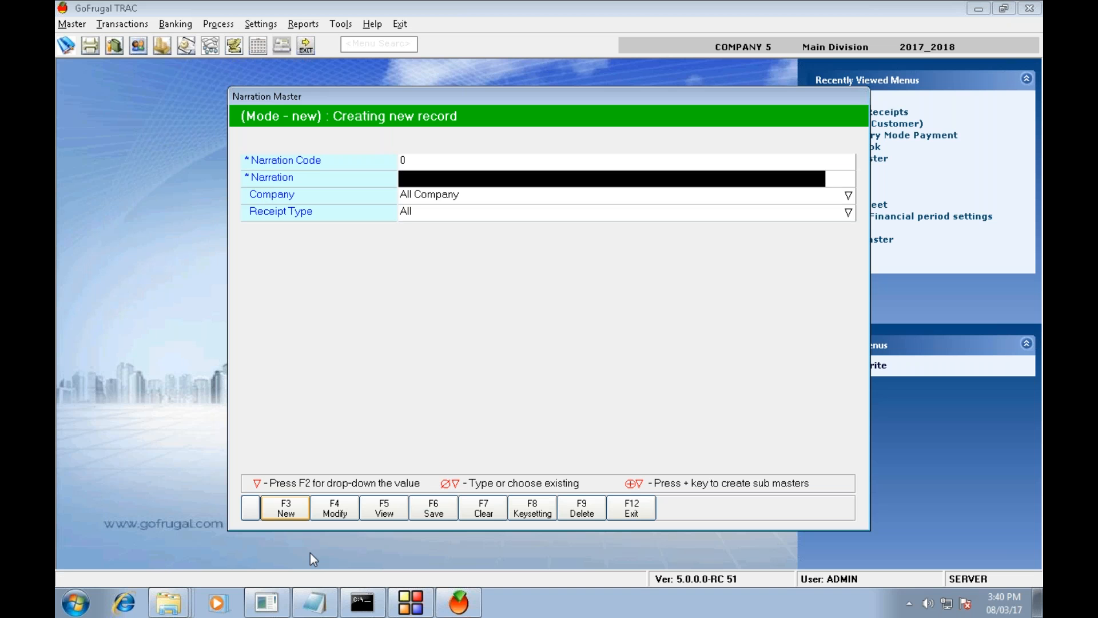
{"action": "left_click", "coordinate": [384, 515]}
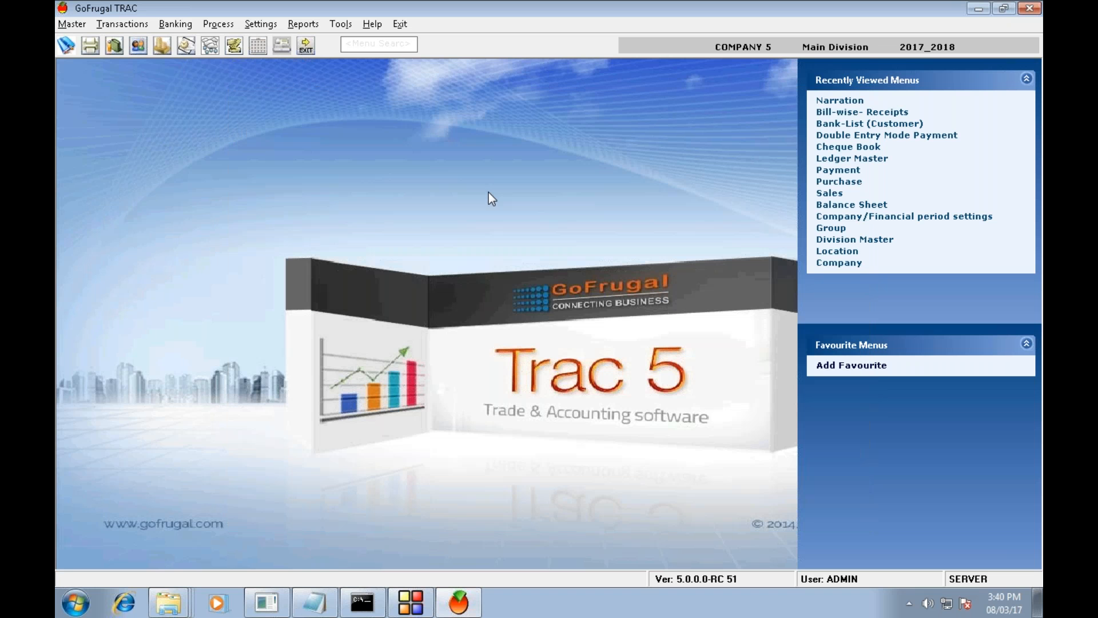
Step: Start a double entry mode payment and debit the Advertisement ledger with 60
{"action": "key", "text": "alt+t"}
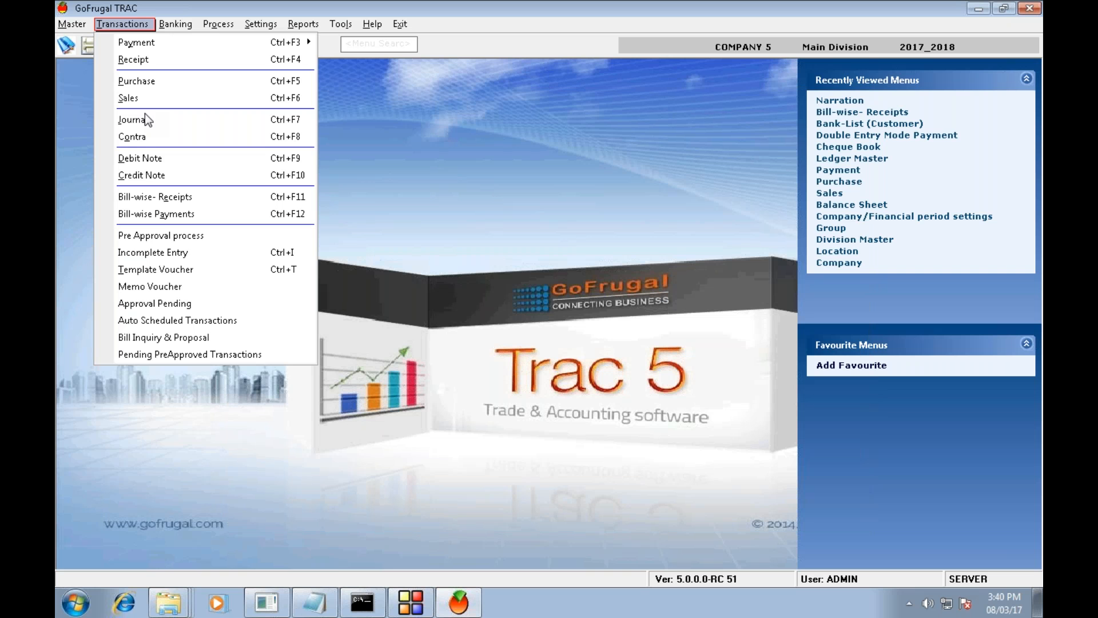
{"action": "left_click", "coordinate": [160, 214]}
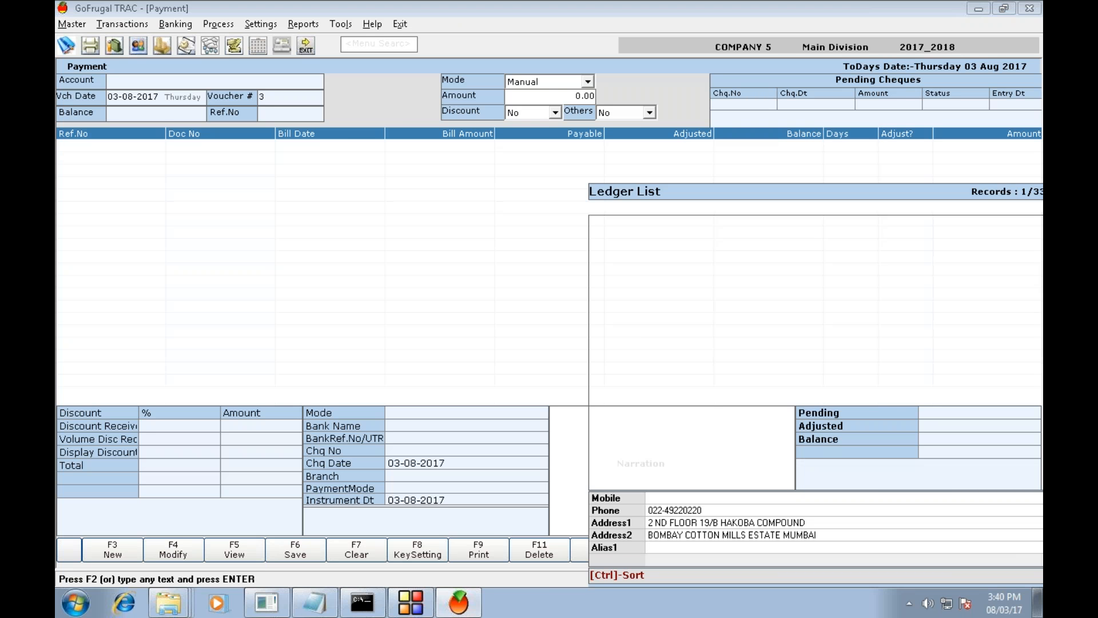
{"action": "mouse_move", "coordinate": [160, 46]}
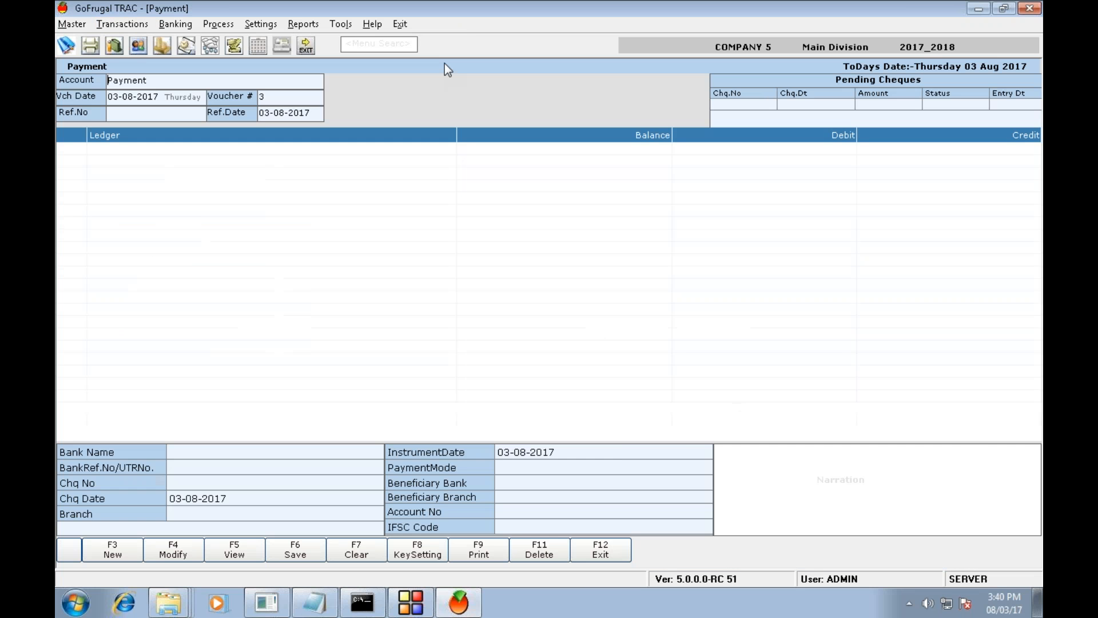
{"action": "key", "text": "Return"}
{"action": "type", "text": "ad"}
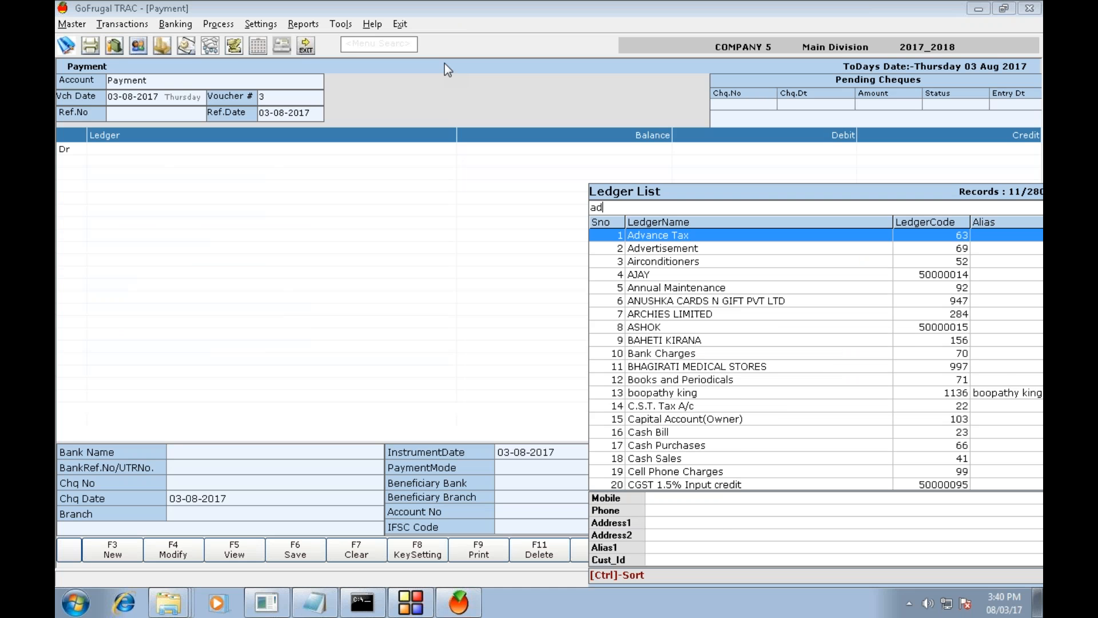
{"action": "key", "text": "BackSpace"}
{"action": "type", "text": "dve"}
{"action": "key", "text": "Return"}
{"action": "type", "text": "60"}
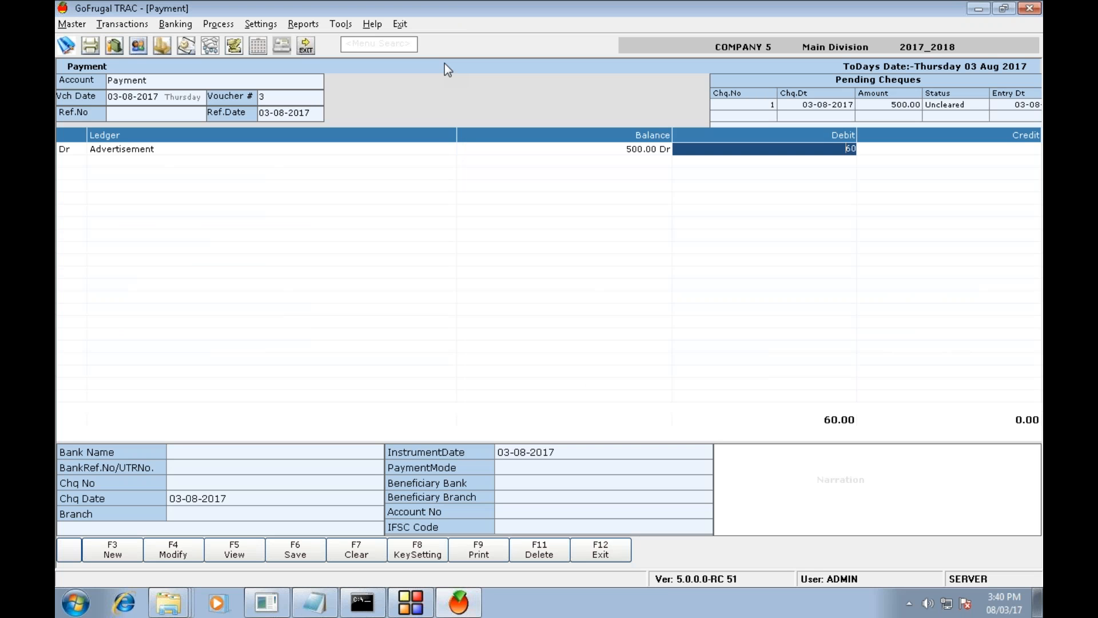
{"action": "key", "text": "Return"}
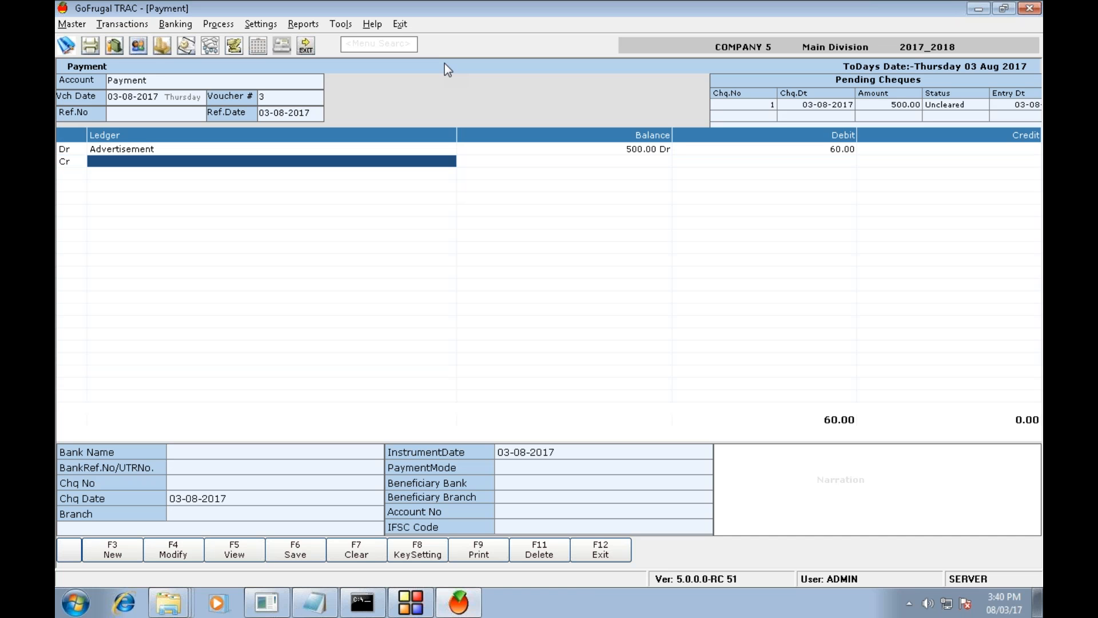
Step: Credit the Cash in Hand ledger with 60.00 as the payment's second entry
{"action": "type", "text": "cas"}
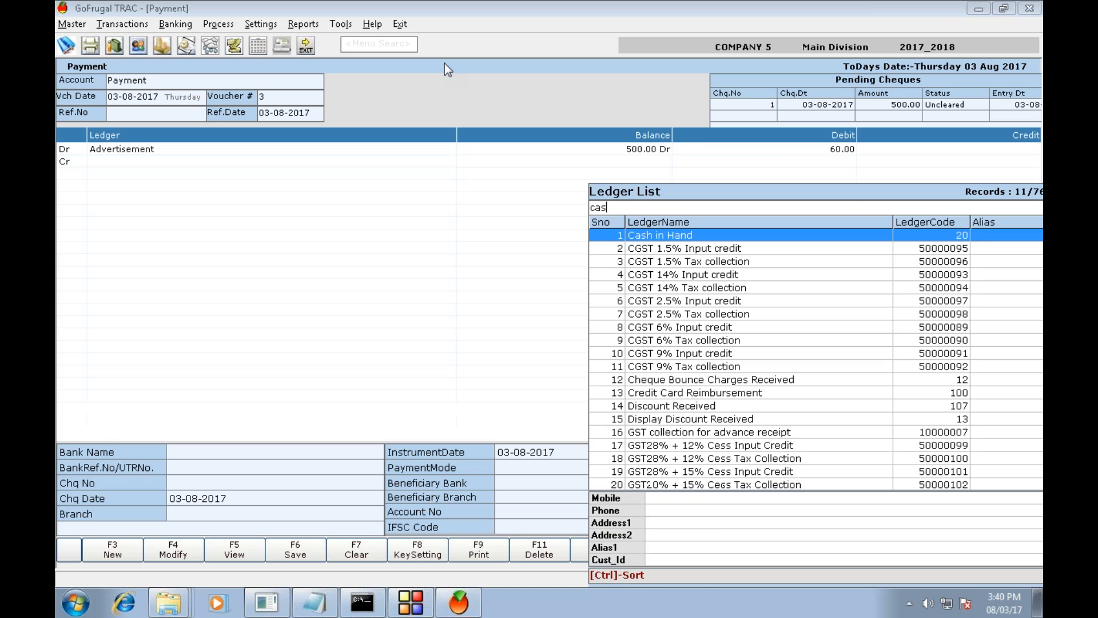
{"action": "key", "text": "Return"}
{"action": "key", "text": "Return"}
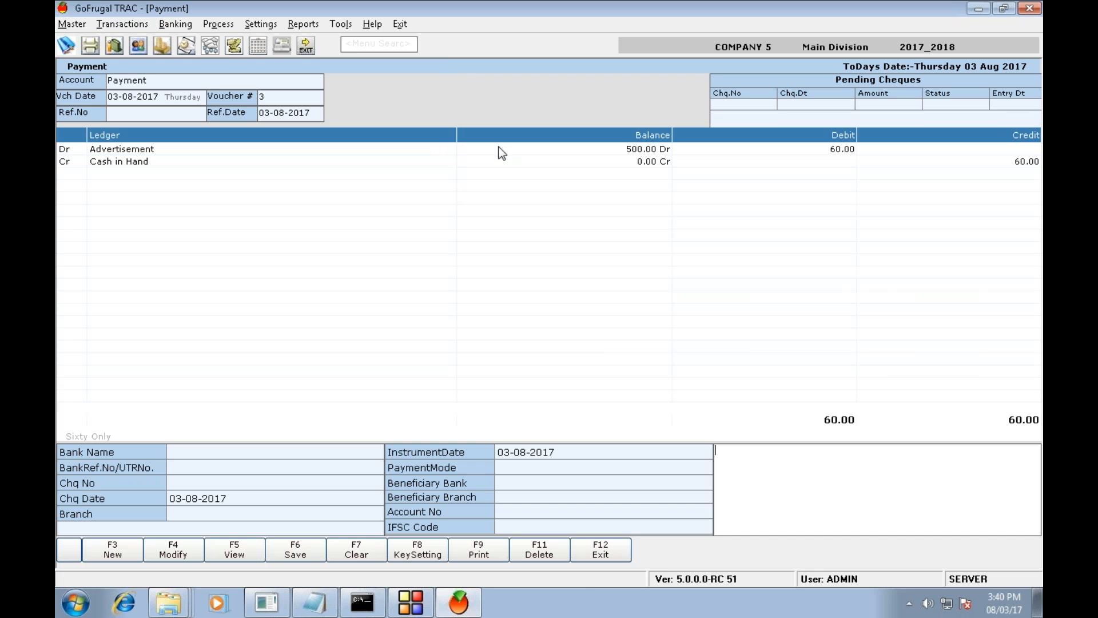
Step: Give the payment the narration Sales Bill, save it despite the low cash balance, and leave the payment entry
{"action": "type", "text": "Sales Bill"}
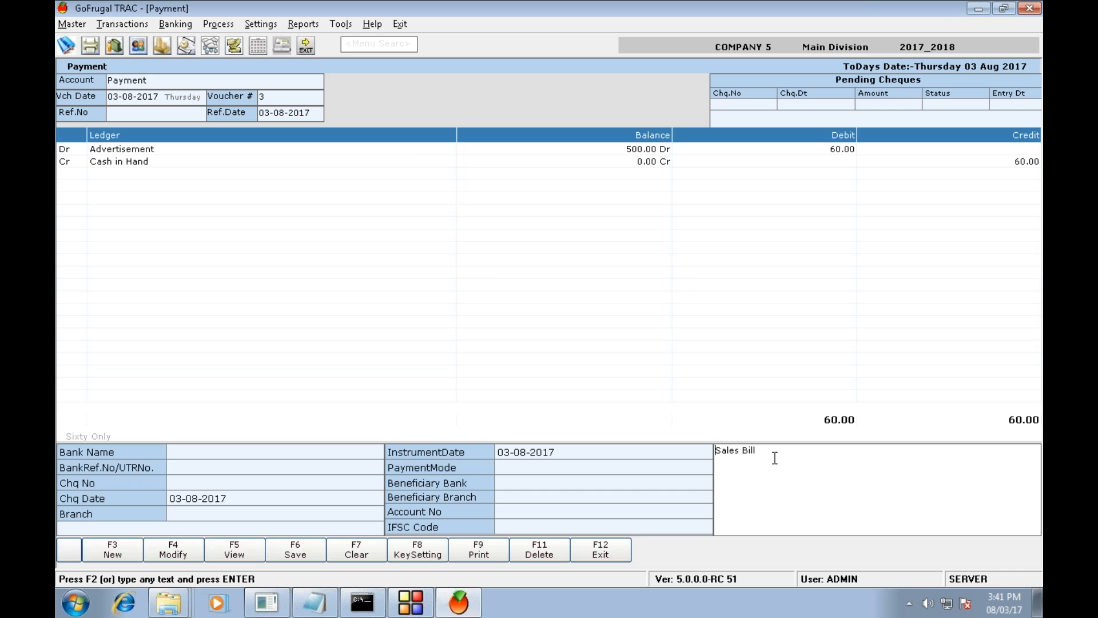
{"action": "key", "text": "F6"}
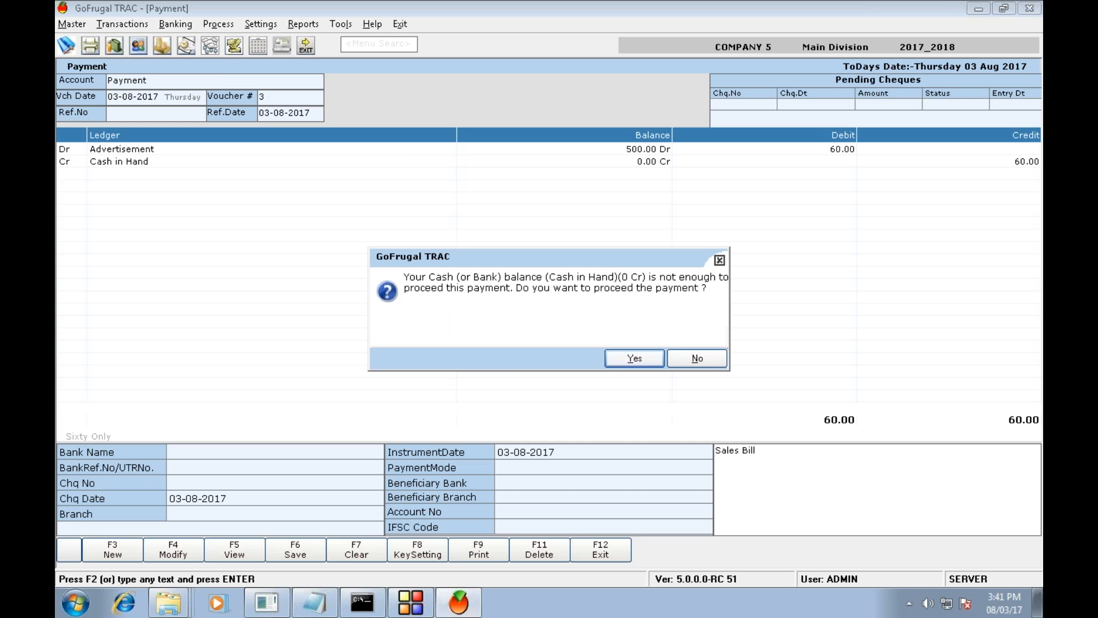
{"action": "key", "text": "Return"}
{"action": "key", "text": "Return"}
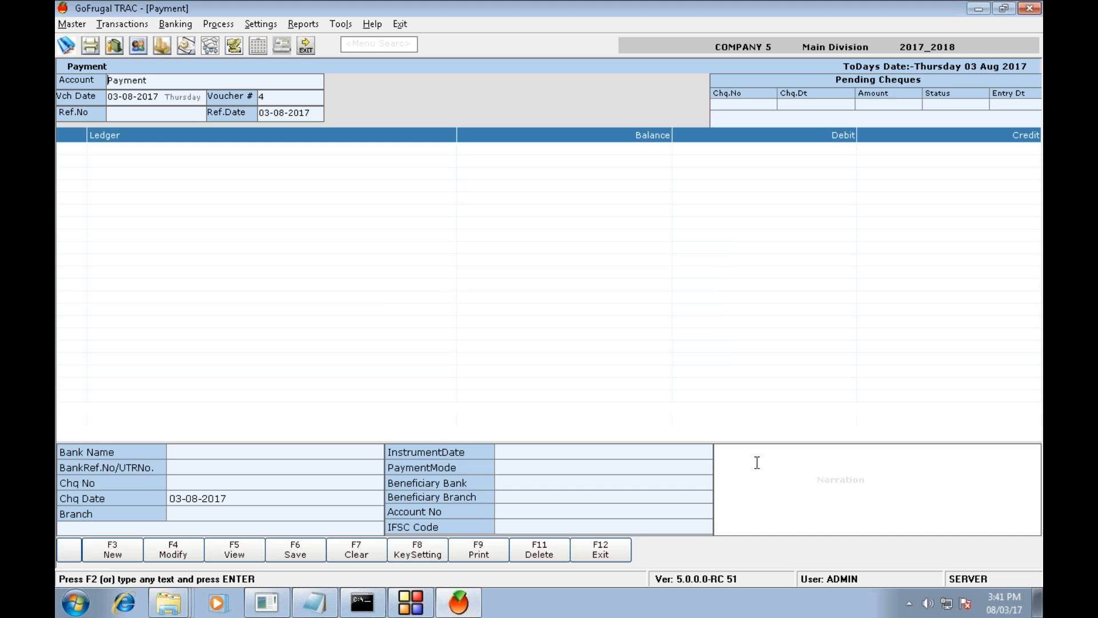
{"action": "key", "text": "Escape"}
{"action": "left_click", "coordinate": [636, 358]}
Step: Start a new transaction template named Monthly with Journal as its voucher account
{"action": "left_click", "coordinate": [71, 24]}
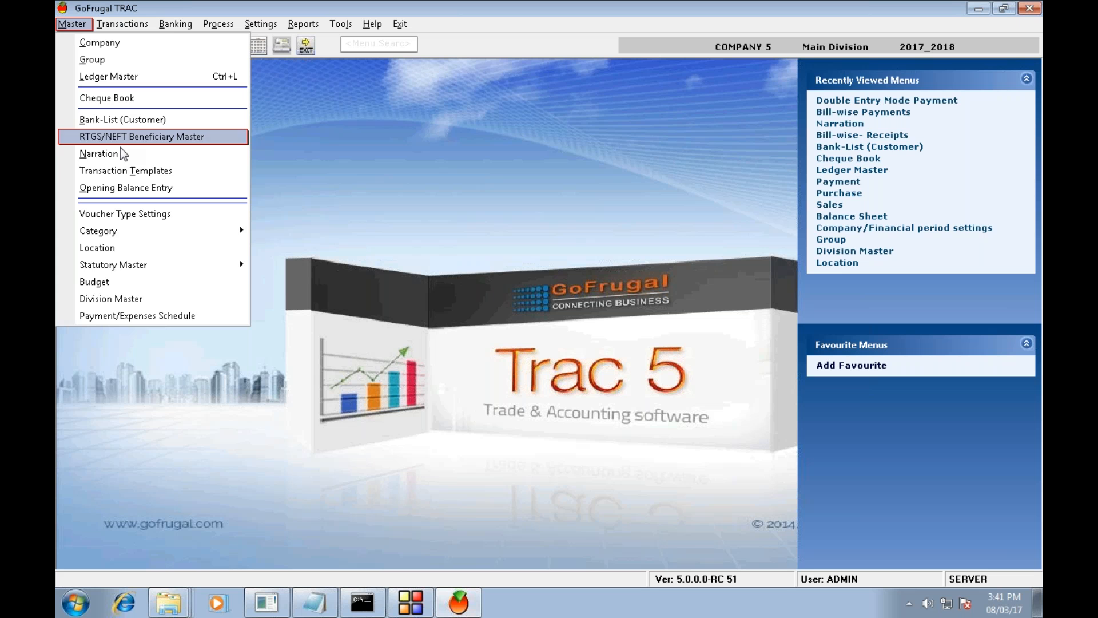
{"action": "left_click", "coordinate": [127, 171]}
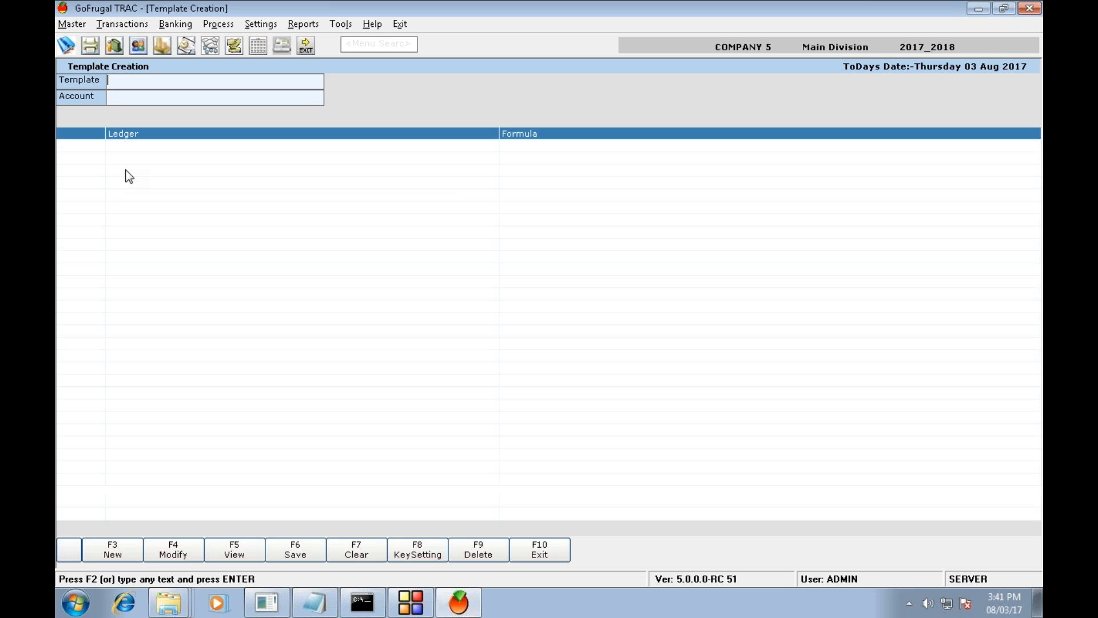
{"action": "key", "text": "shift"}
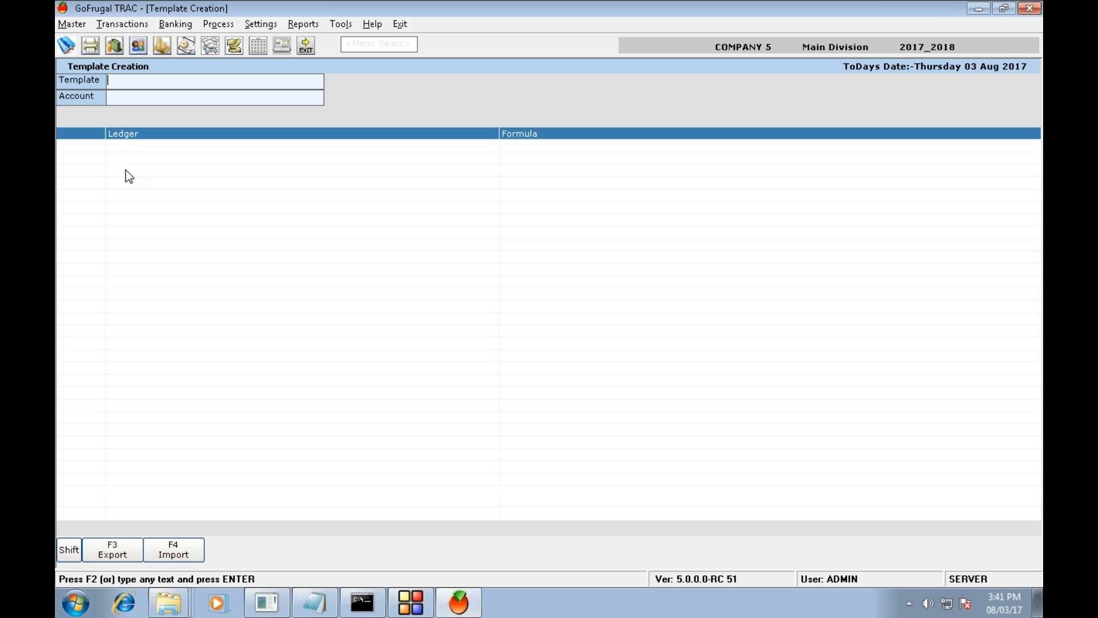
{"action": "type", "text": "Monthly"}
{"action": "key", "text": "Return"}
{"action": "key", "text": "Return"}
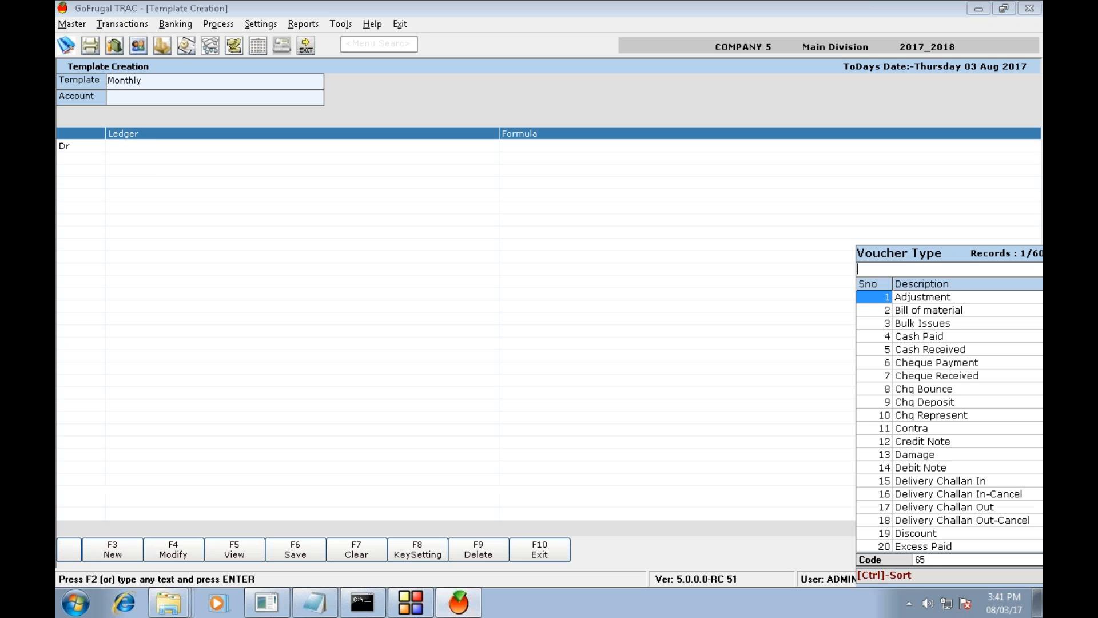
{"action": "key", "text": "Down"}
{"action": "key", "text": "Down"}
{"action": "key", "text": "Down"}
{"action": "key", "text": "Down"}
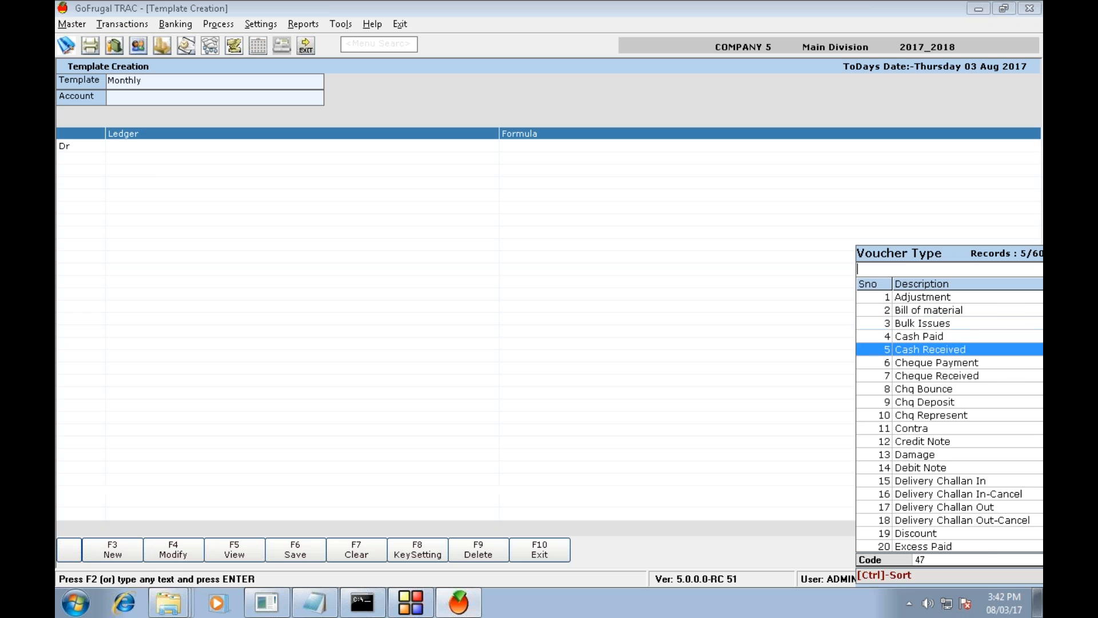
{"action": "type", "text": "j"}
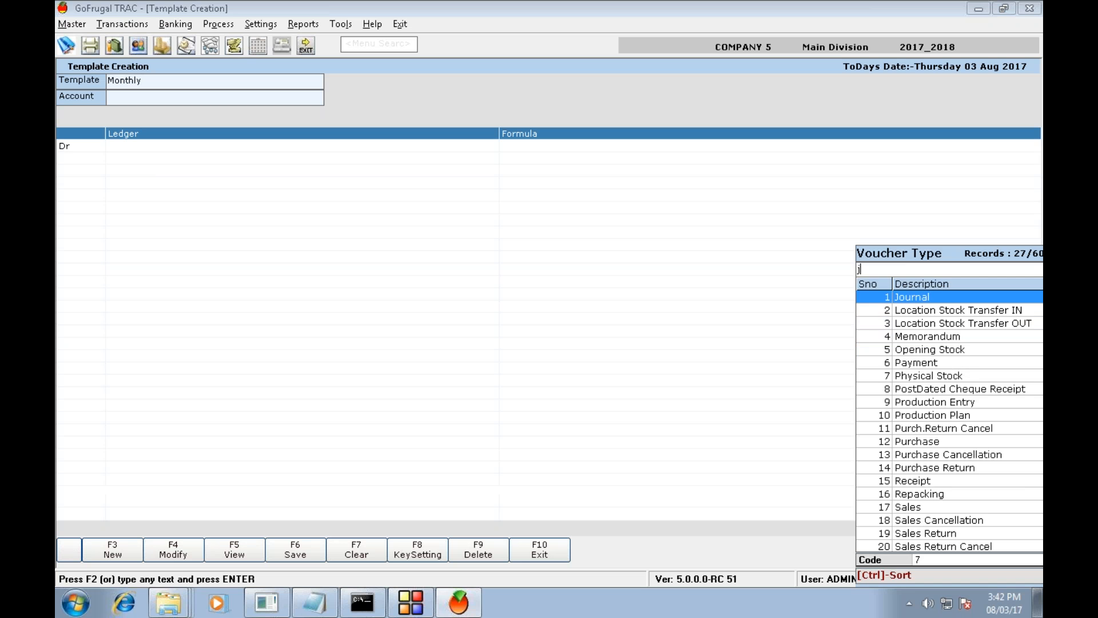
{"action": "key", "text": "Return"}
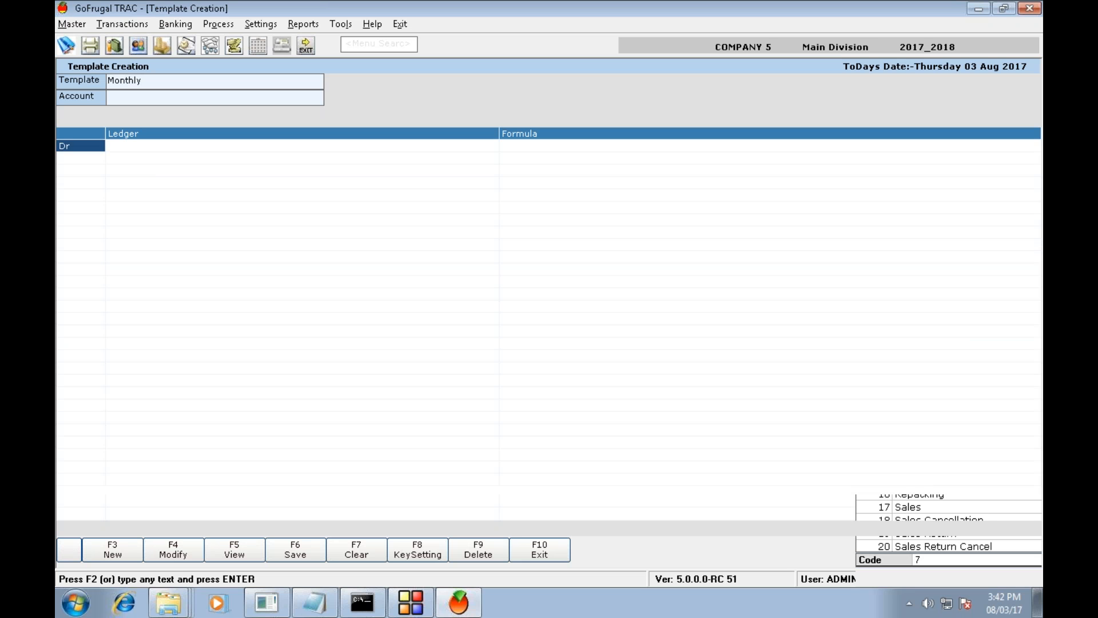
Step: Add a debit line for the Rent ledger with formula A1 to the Monthly template
{"action": "key", "text": "Return"}
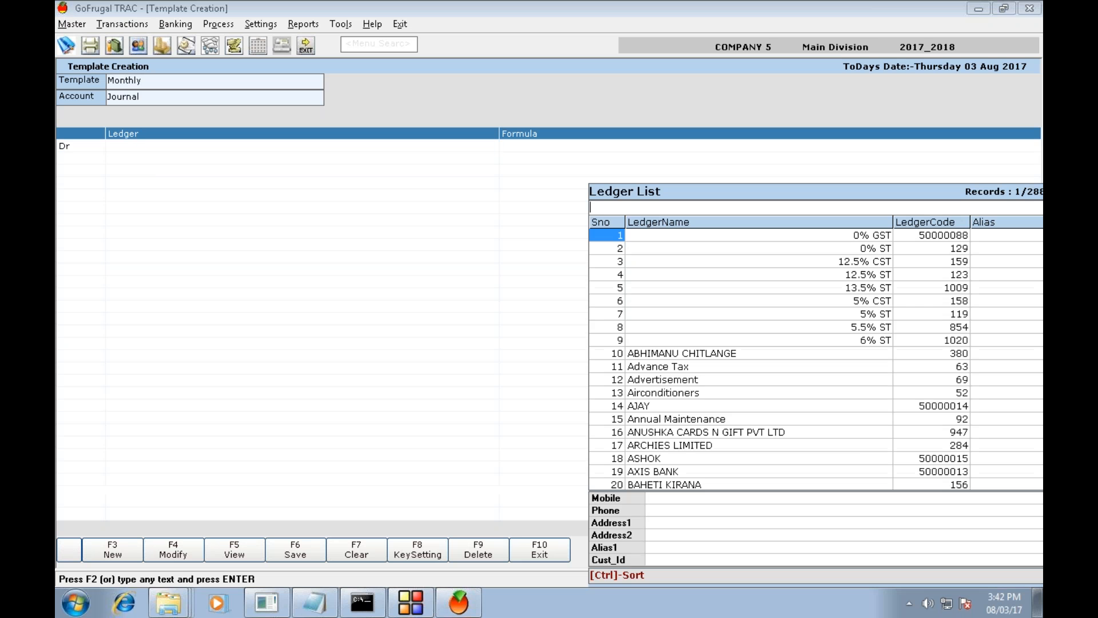
{"action": "type", "text": "r"}
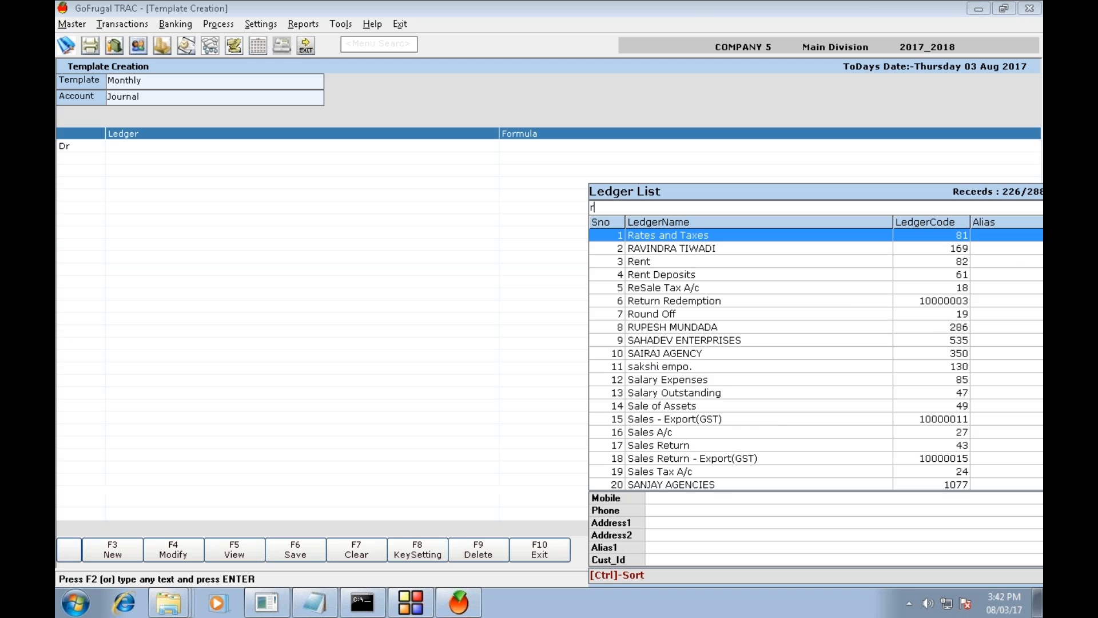
{"action": "type", "text": "e"}
{"action": "key", "text": "Return"}
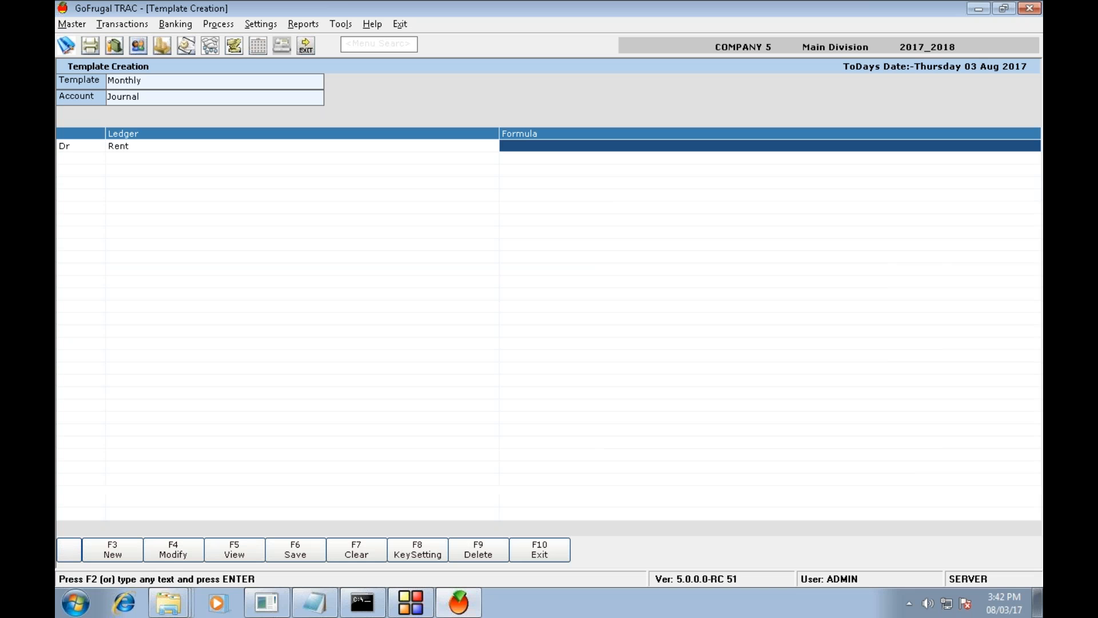
{"action": "key", "text": "shift"}
{"action": "type", "text": "A"}
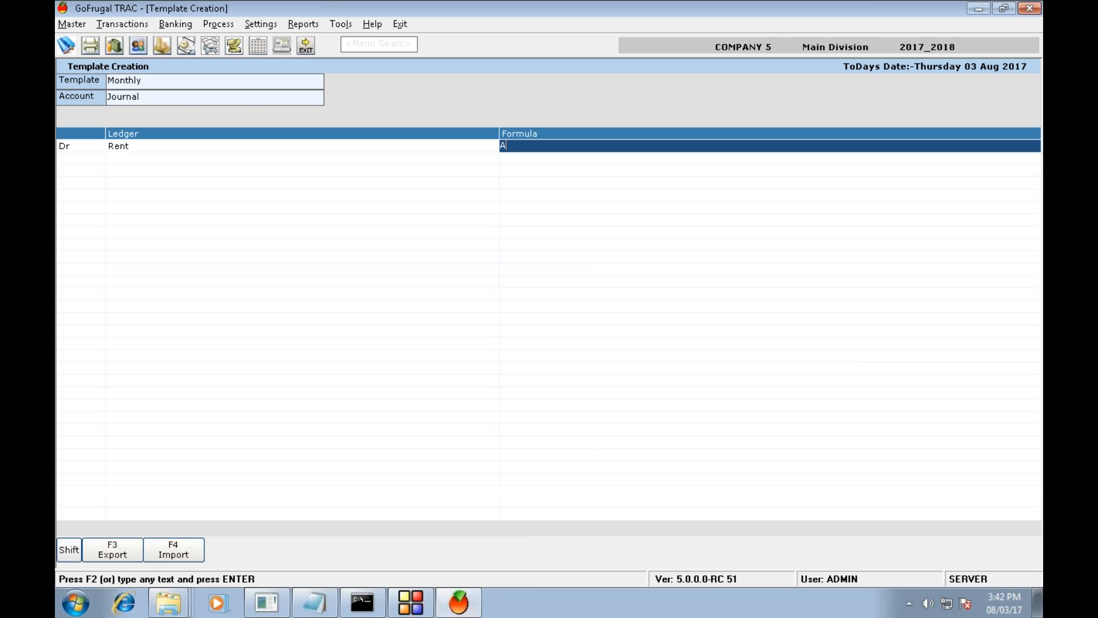
{"action": "type", "text": "1"}
{"action": "key", "text": "Return"}
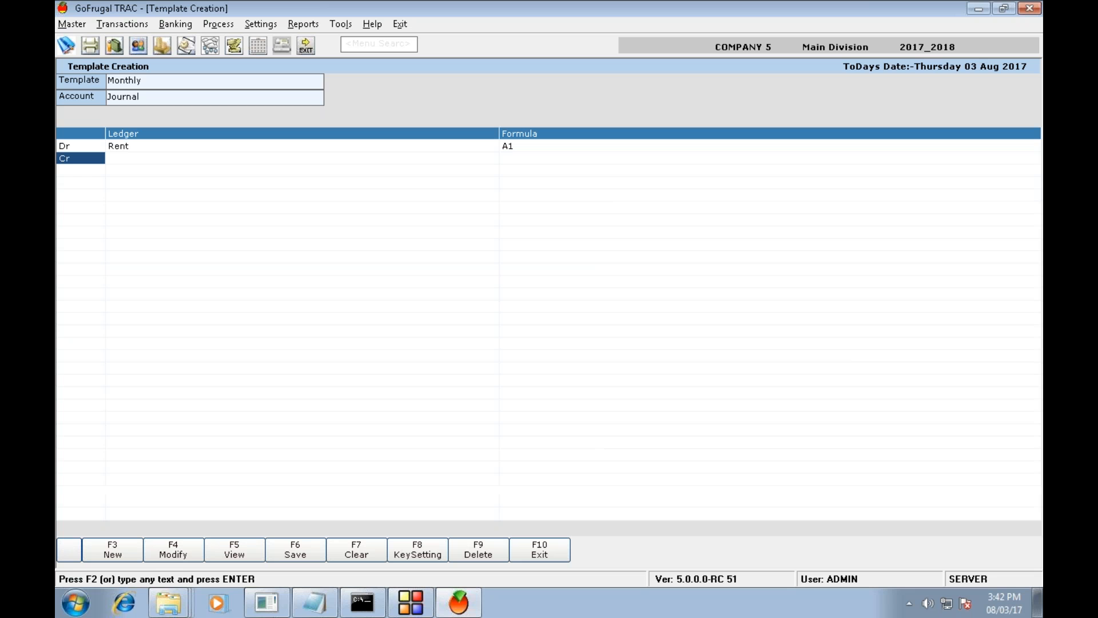
Step: Add a second debit line for the Salary Expenses ledger with formula A2
{"action": "type", "text": "Dr"}
{"action": "key", "text": "Return"}
{"action": "key", "text": "F2"}
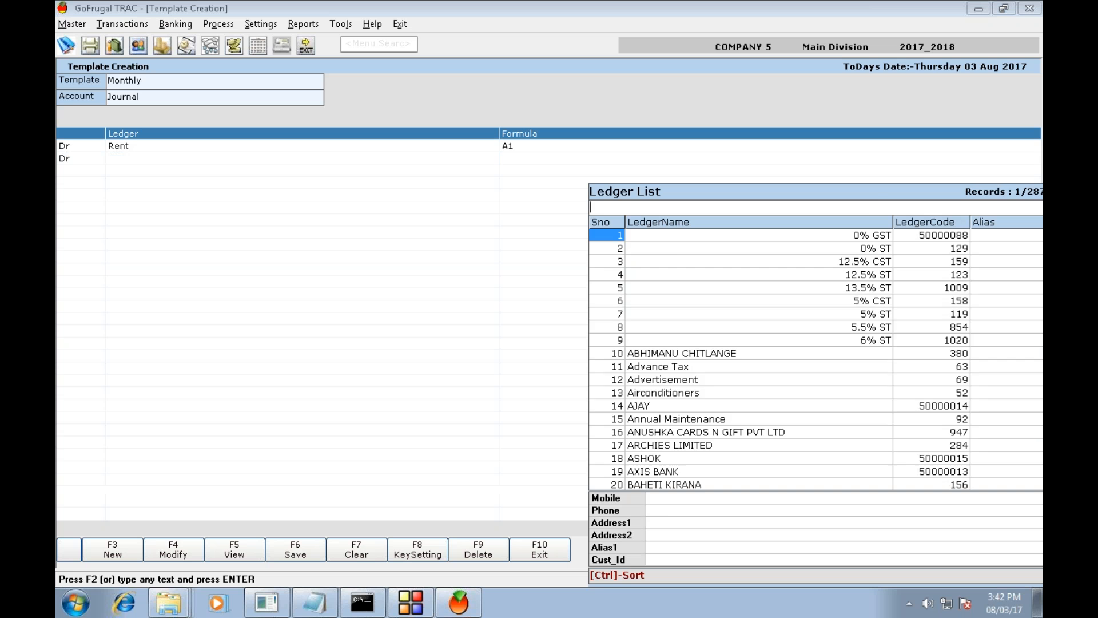
{"action": "type", "text": "wa"}
{"action": "key", "text": "BackSpace"}
{"action": "key", "text": "BackSpace"}
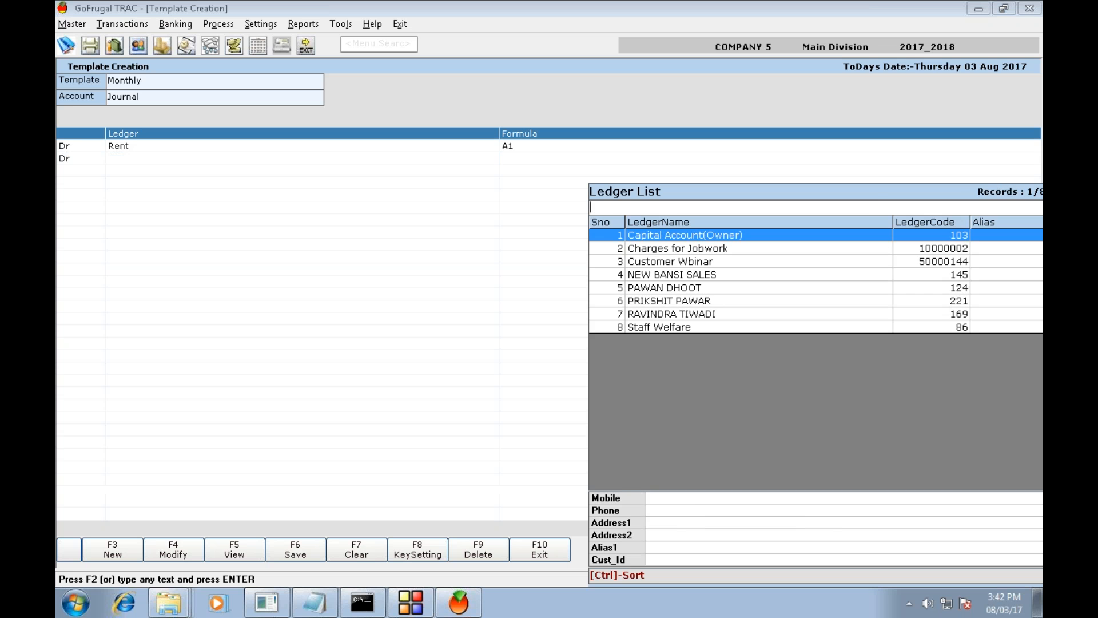
{"action": "type", "text": "s"}
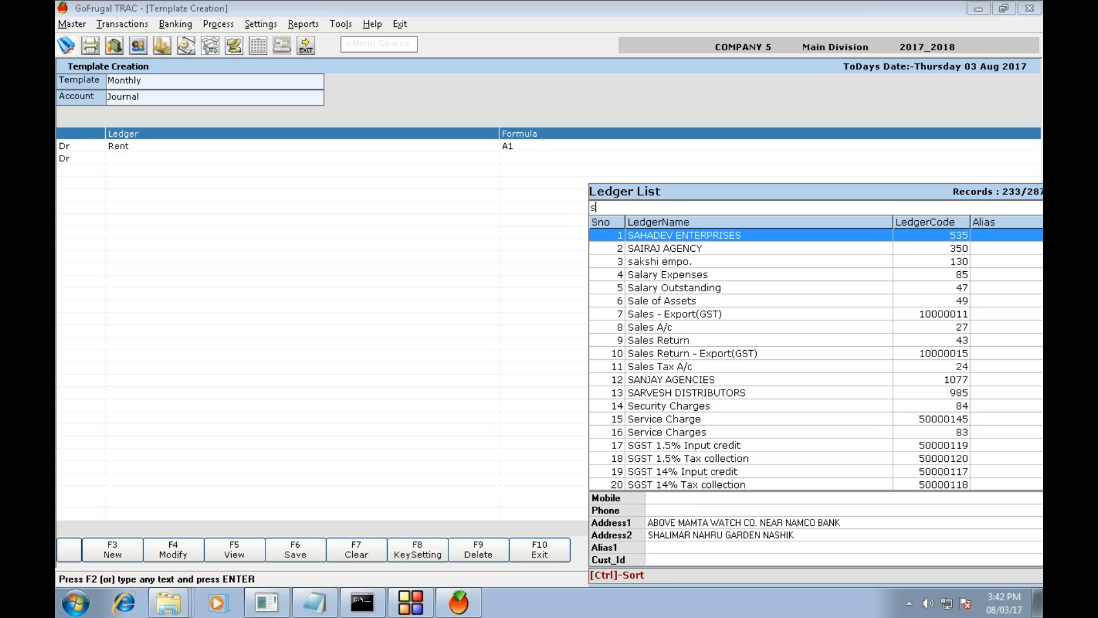
{"action": "type", "text": "al"}
{"action": "key", "text": "Return"}
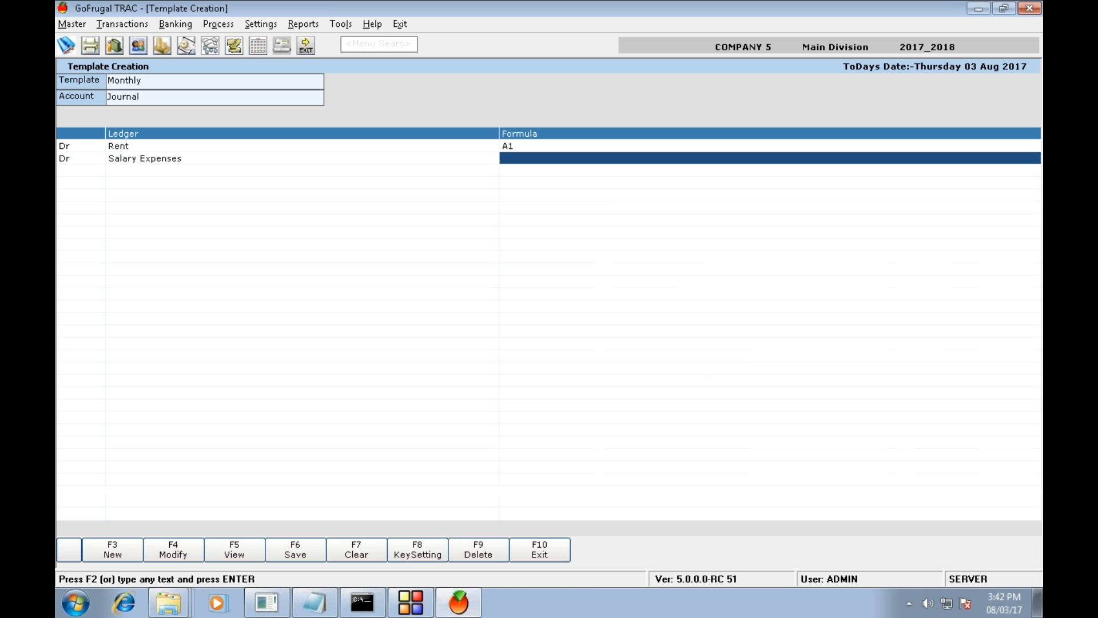
{"action": "type", "text": "A2"}
{"action": "key", "text": "Return"}
Step: Add a third debit line for the Advertisement ledger with formula A3
{"action": "key", "text": "shift"}
{"action": "type", "text": "D"}
{"action": "key", "text": "Return"}
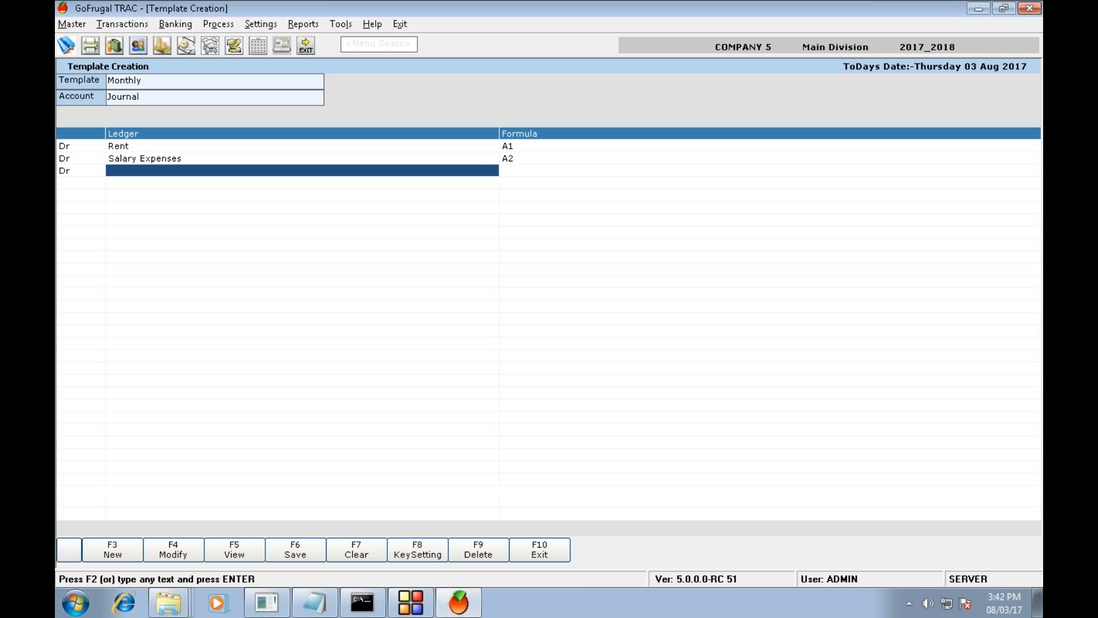
{"action": "key", "text": "F2"}
{"action": "type", "text": "adv"}
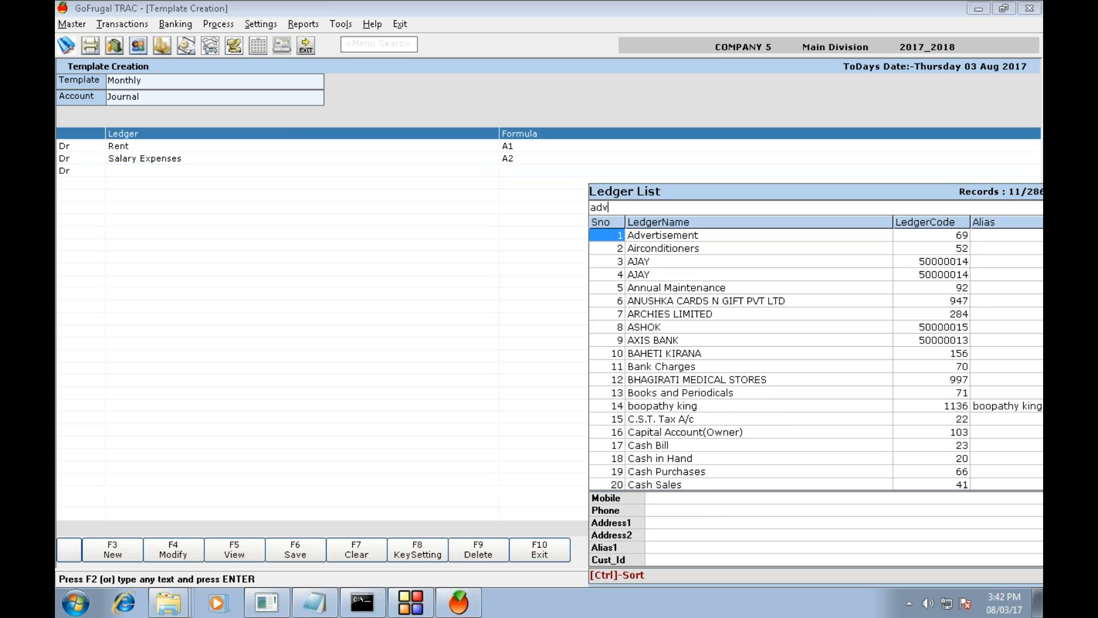
{"action": "key", "text": "Return"}
{"action": "type", "text": "A3"}
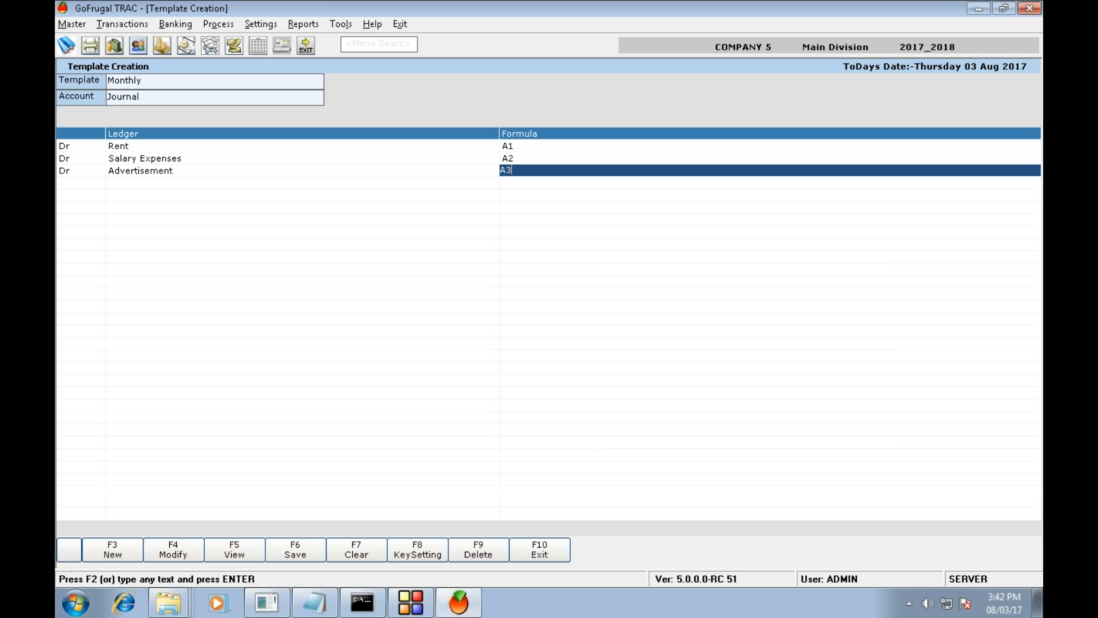
{"action": "key", "text": "Return"}
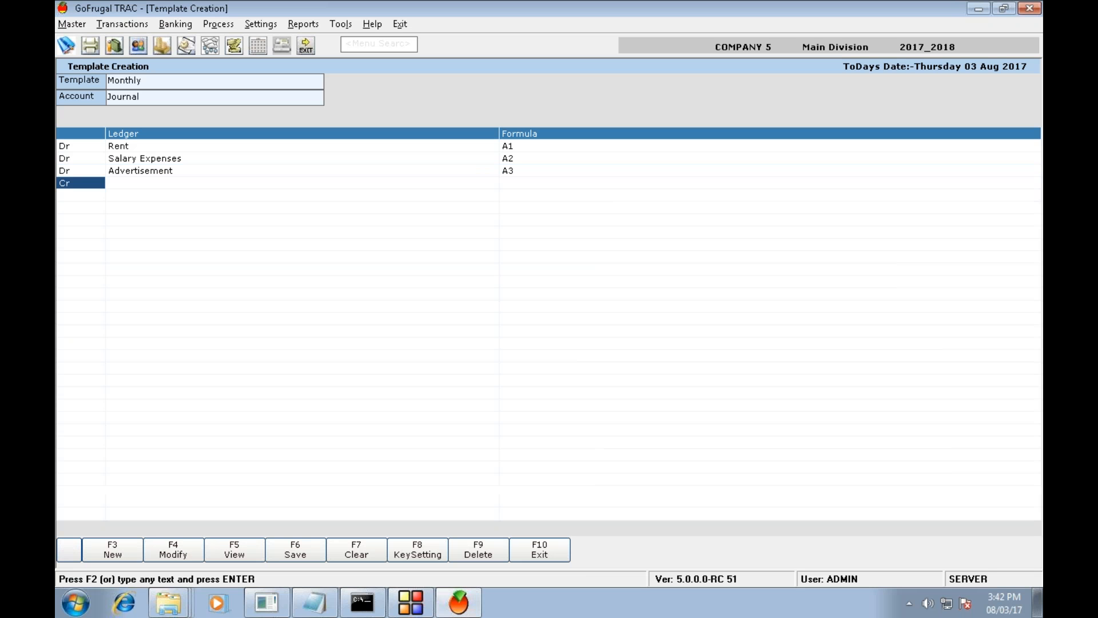
Step: Add a credit line for the Cash in Hand ledger with the formula A1+A2+A3
{"action": "key", "text": "Return"}
{"action": "key", "text": "F2"}
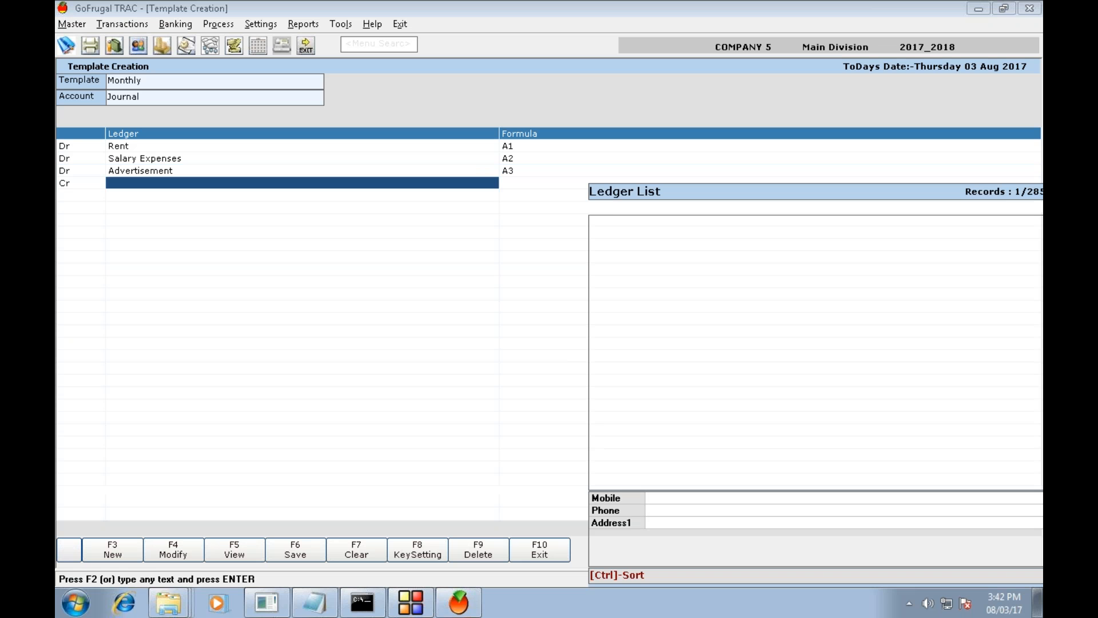
{"action": "type", "text": "c"}
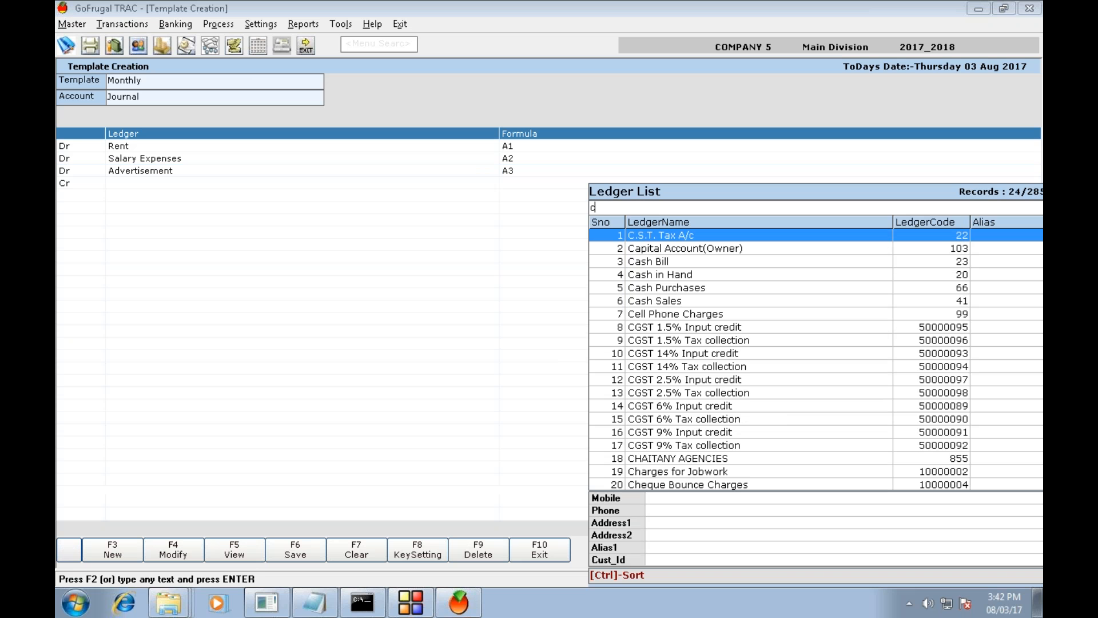
{"action": "type", "text": "ash"}
{"action": "key", "text": "Down"}
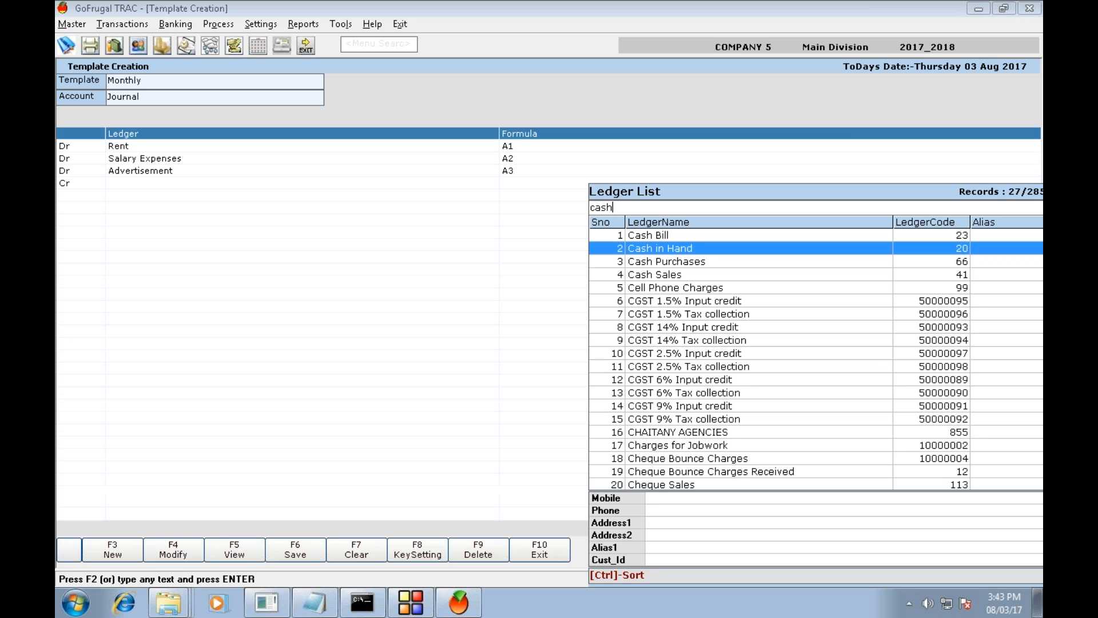
{"action": "key", "text": "Return"}
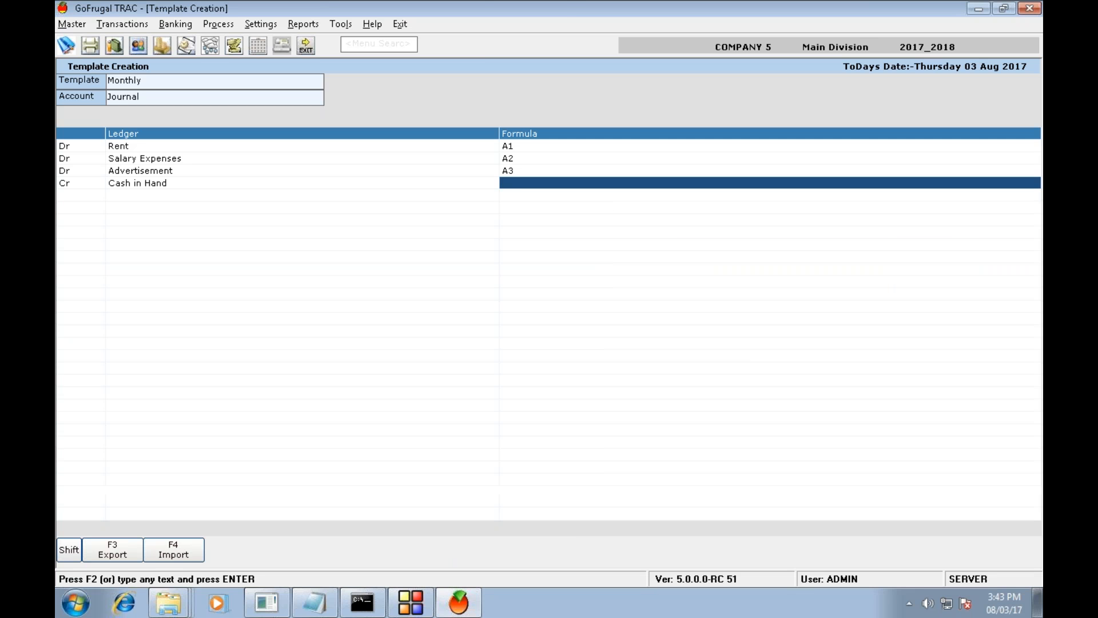
{"action": "type", "text": "A1"}
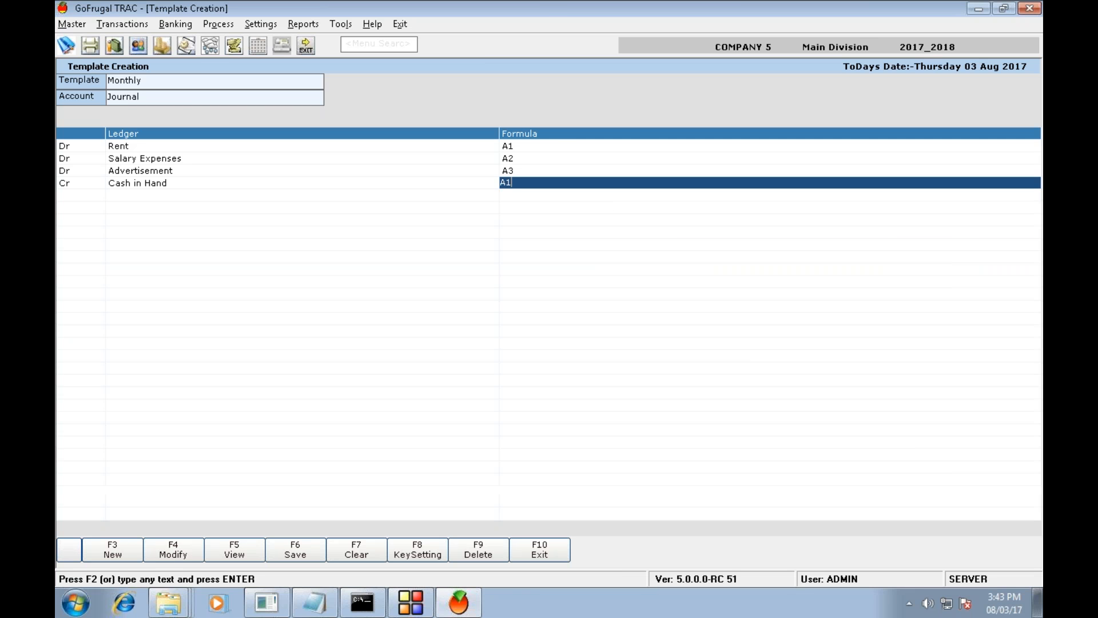
{"action": "type", "text": "+"}
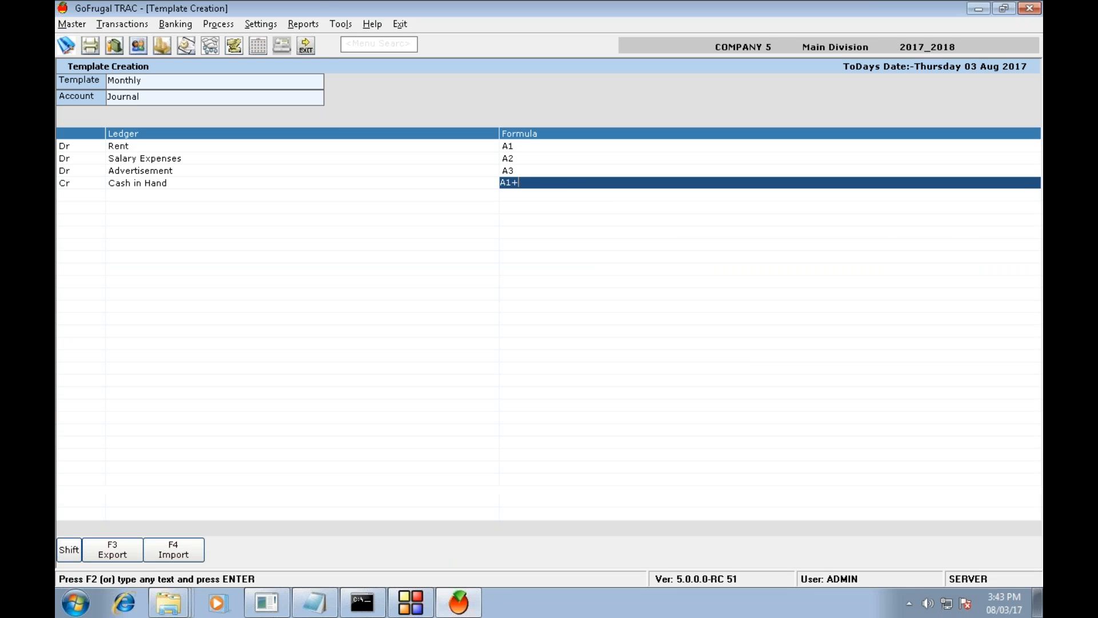
{"action": "type", "text": "A2+A3"}
{"action": "key", "text": "Return"}
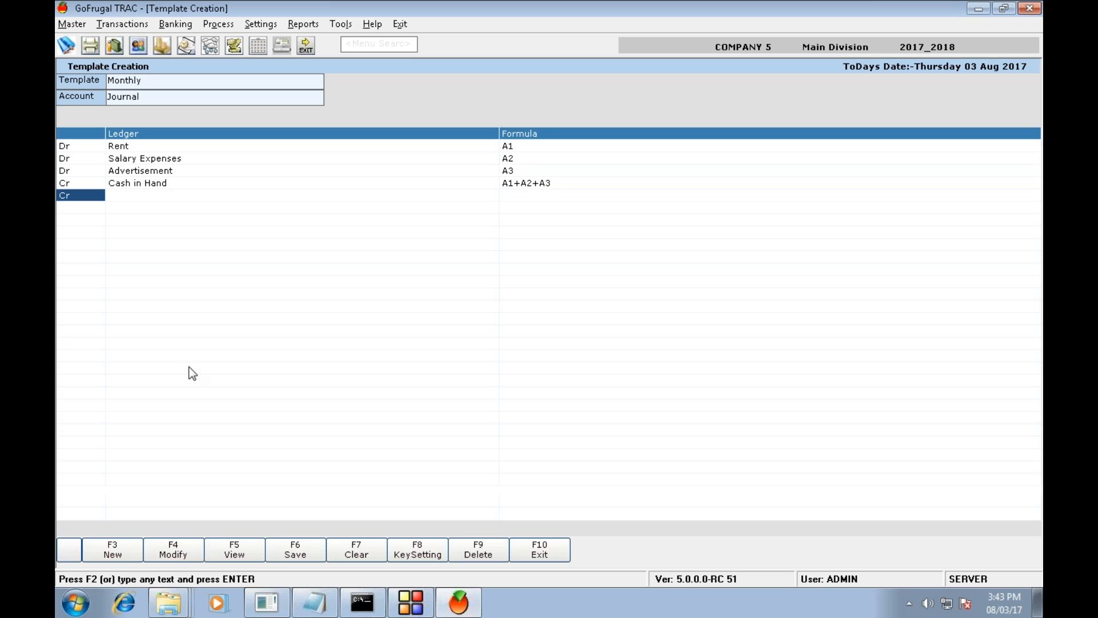
Step: Save the Monthly template and close the template creation screen
{"action": "left_click", "coordinate": [309, 552]}
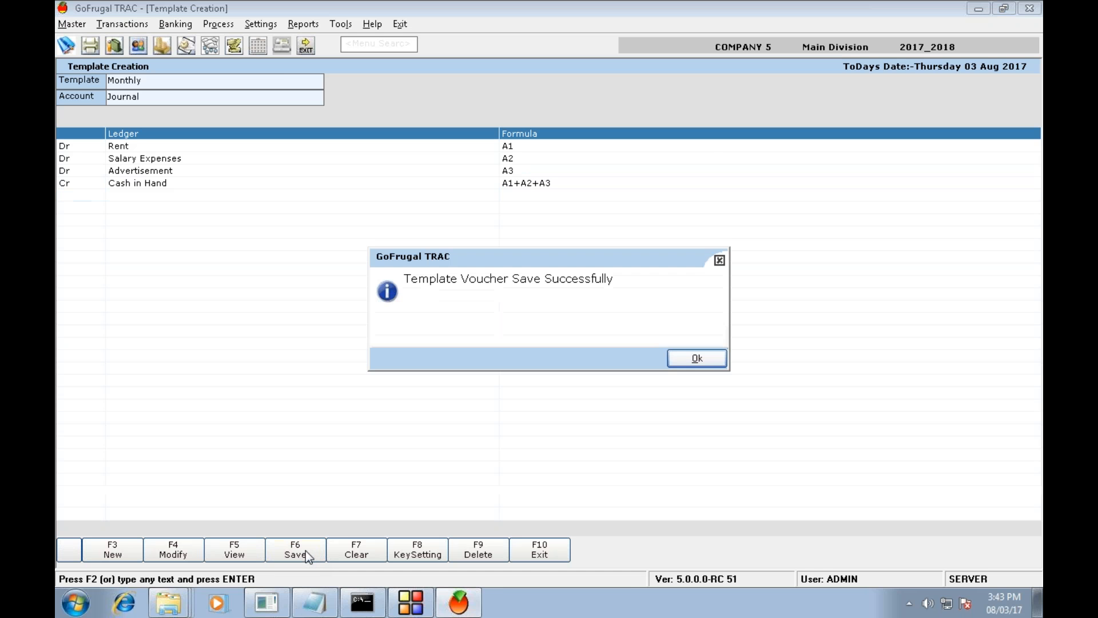
{"action": "left_click", "coordinate": [706, 366]}
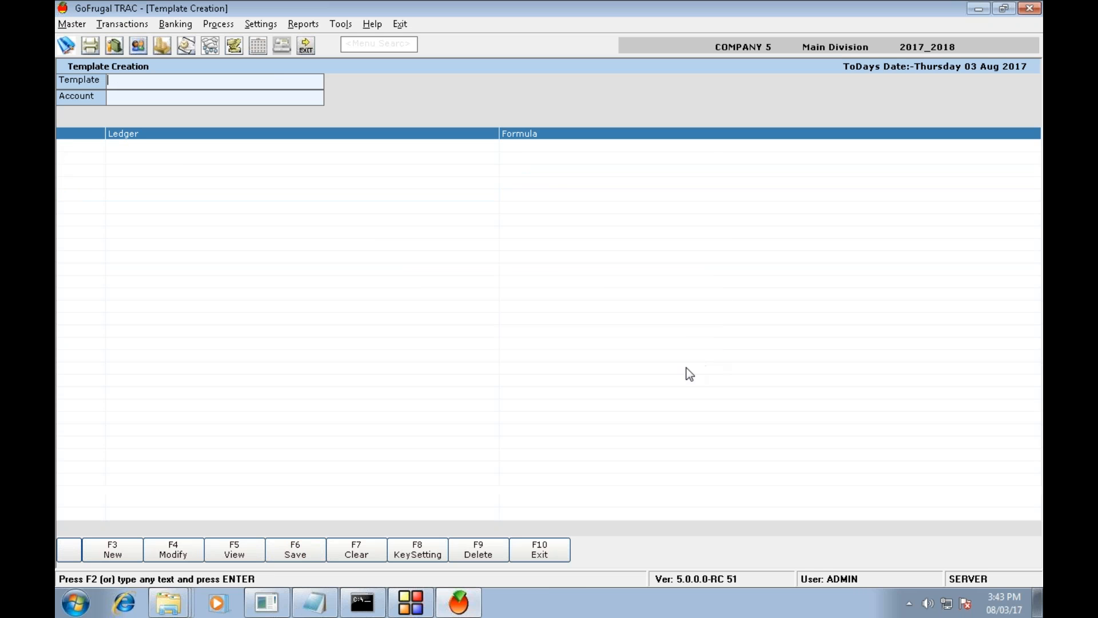
{"action": "key", "text": "Escape"}
{"action": "left_click", "coordinate": [632, 359]}
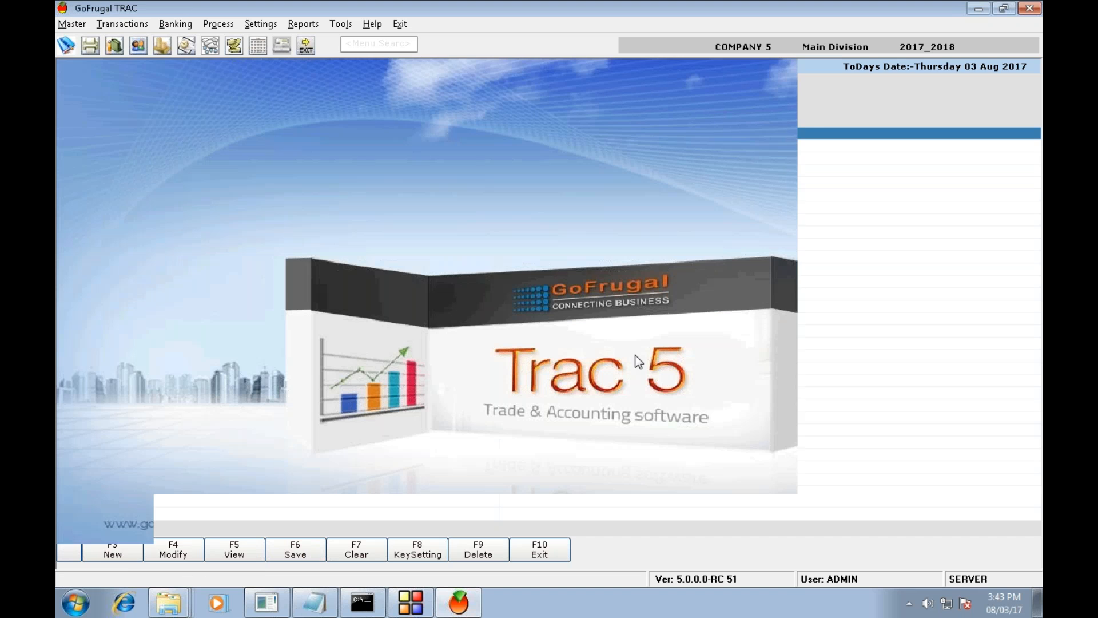
{"action": "left_click", "coordinate": [381, 45]}
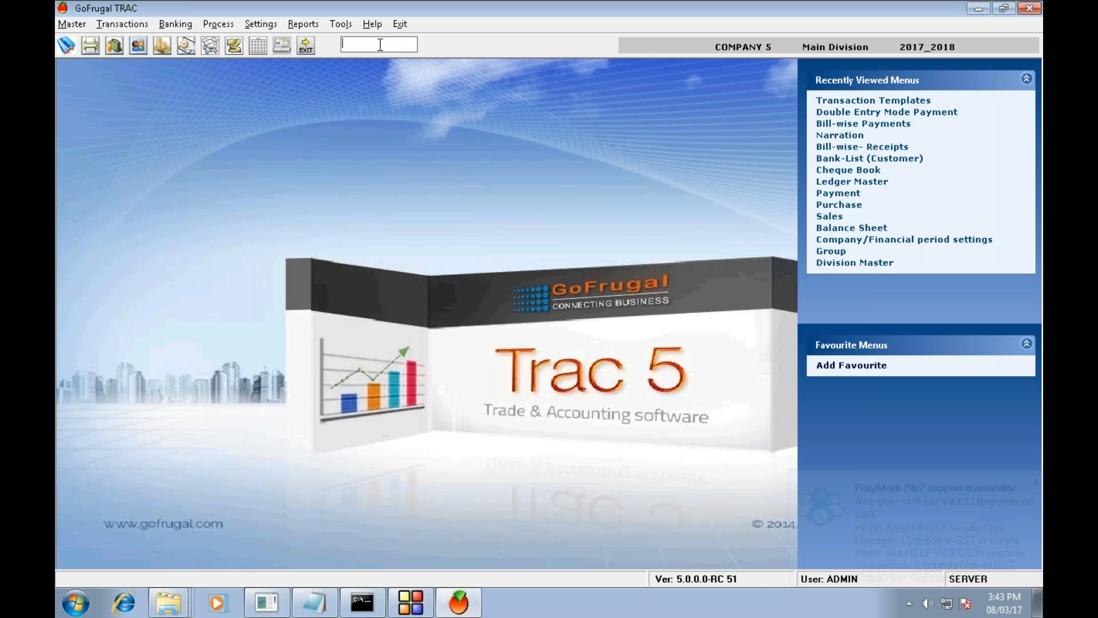
{"action": "type", "text": "tempa"}
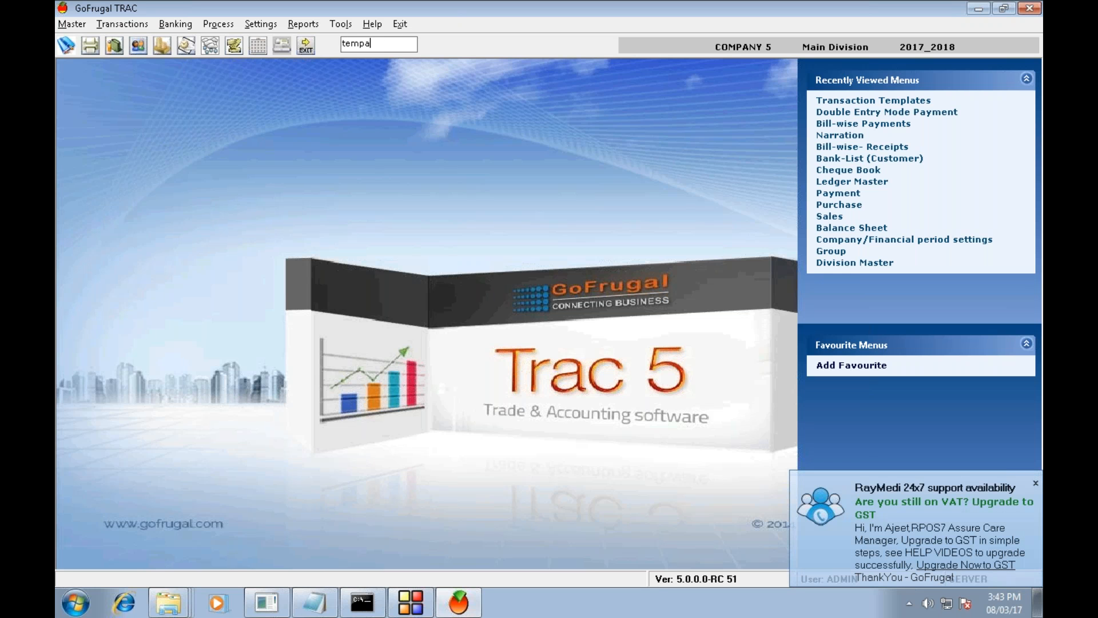
{"action": "key", "text": "BackSpace"}
{"action": "type", "text": "late"}
{"action": "key", "text": "Return"}
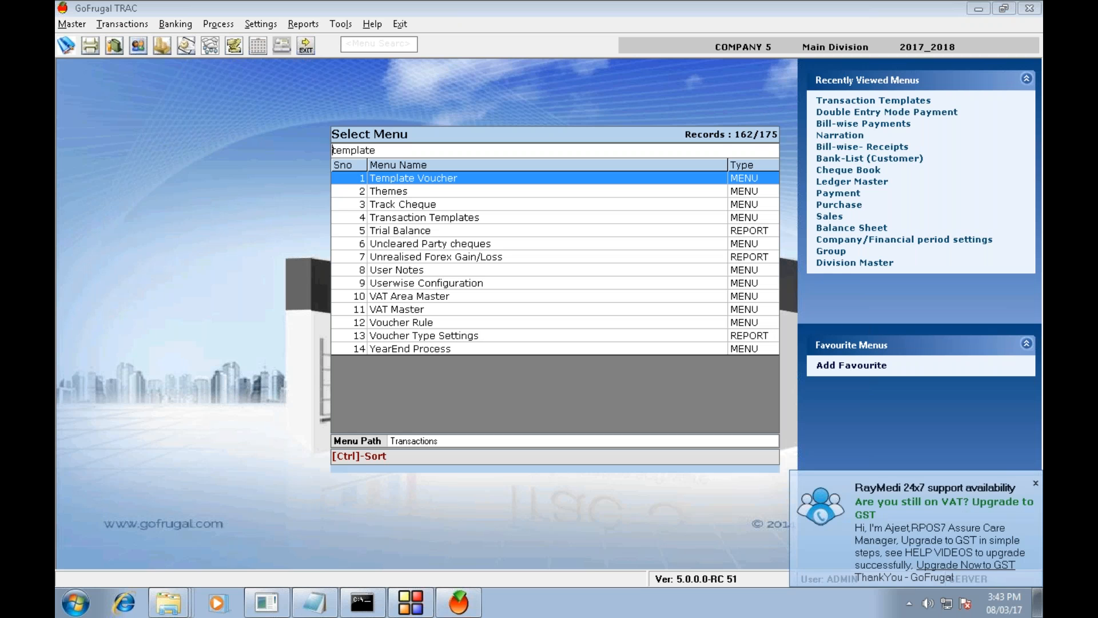
{"action": "key", "text": "Down"}
{"action": "key", "text": "Down"}
{"action": "key", "text": "Down"}
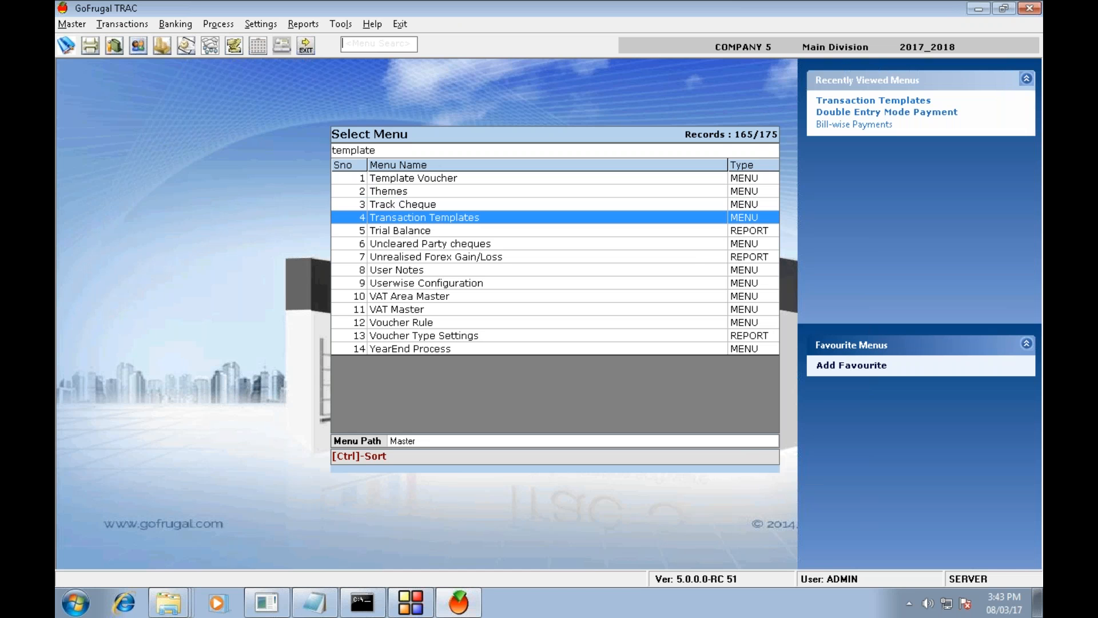
{"action": "key", "text": "Return"}
{"action": "key", "text": "Escape"}
{"action": "key", "text": "Left"}
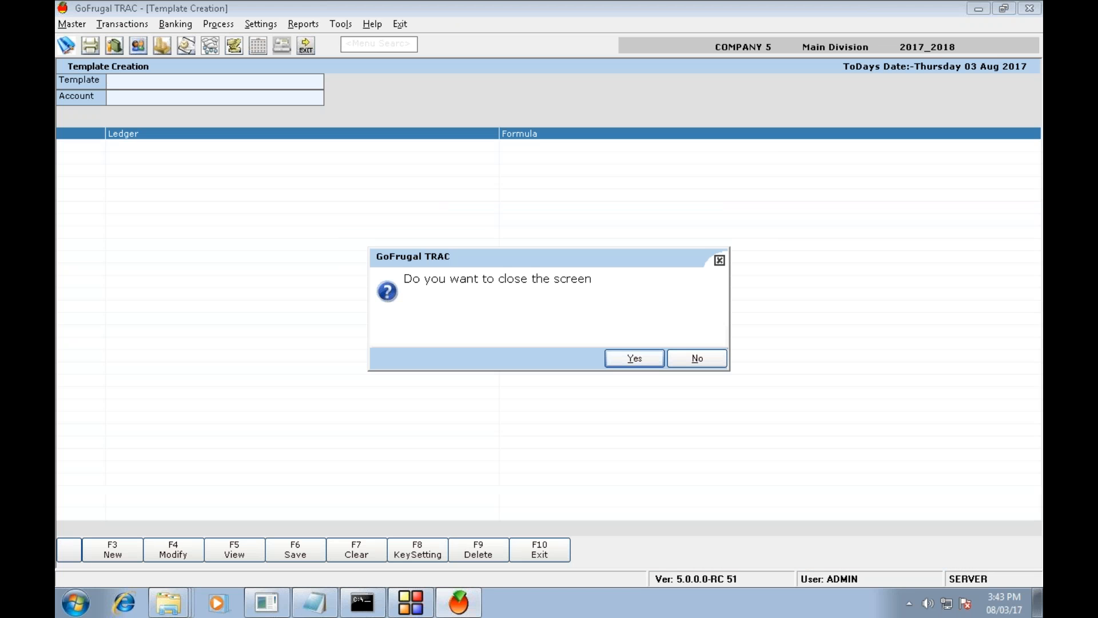
{"action": "key", "text": "Return"}
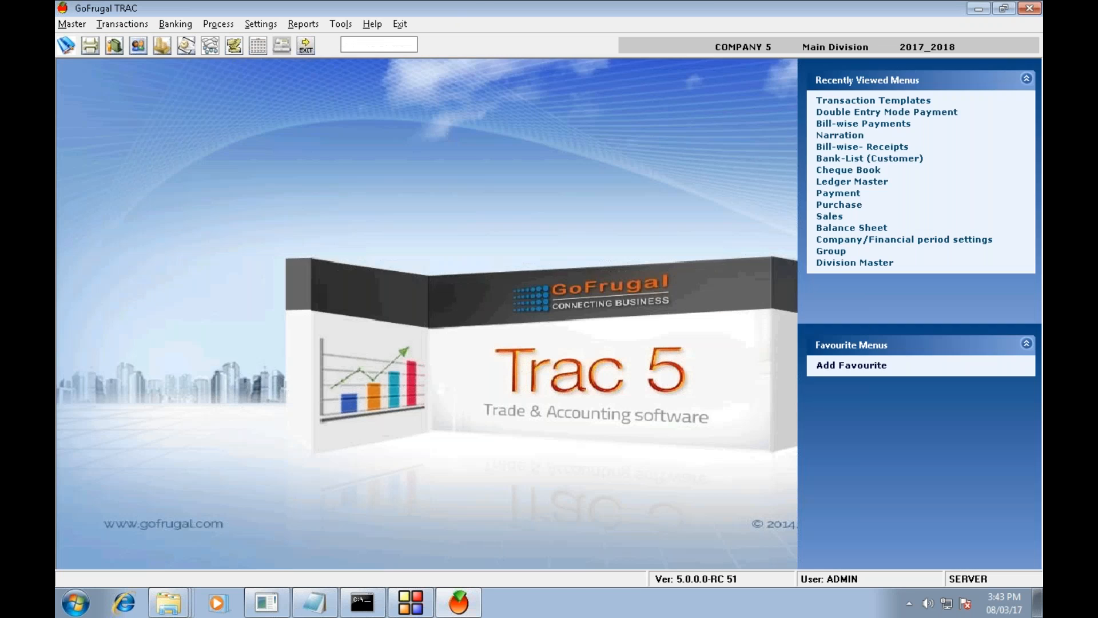
Step: Open a new template voucher and load the Monthly template
{"action": "left_click", "coordinate": [112, 25]}
{"action": "left_click", "coordinate": [166, 270]}
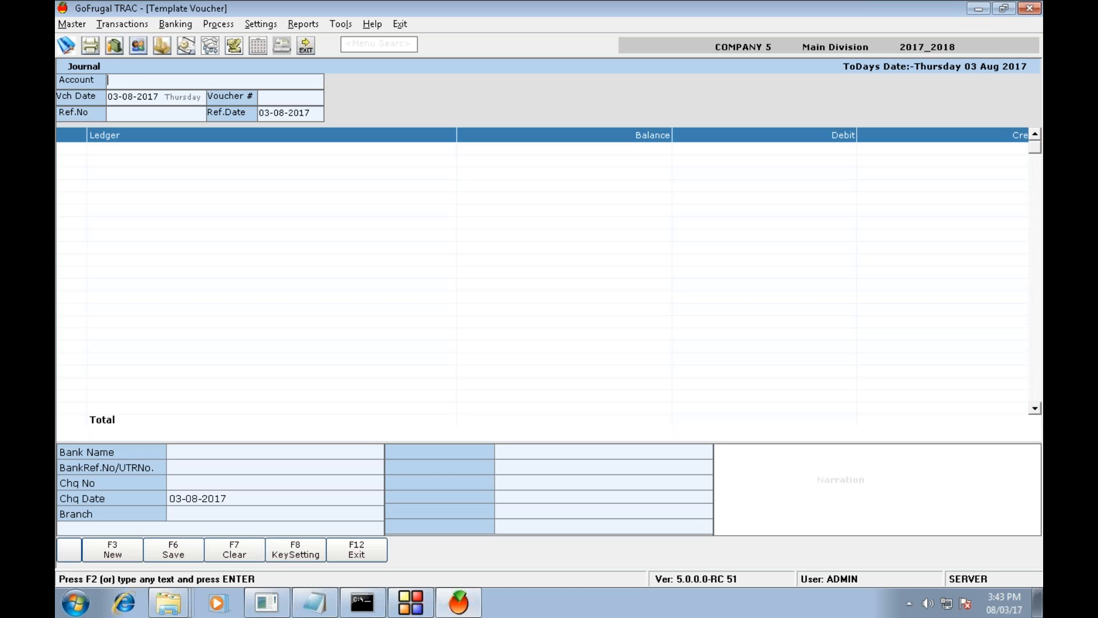
{"action": "key", "text": "Return"}
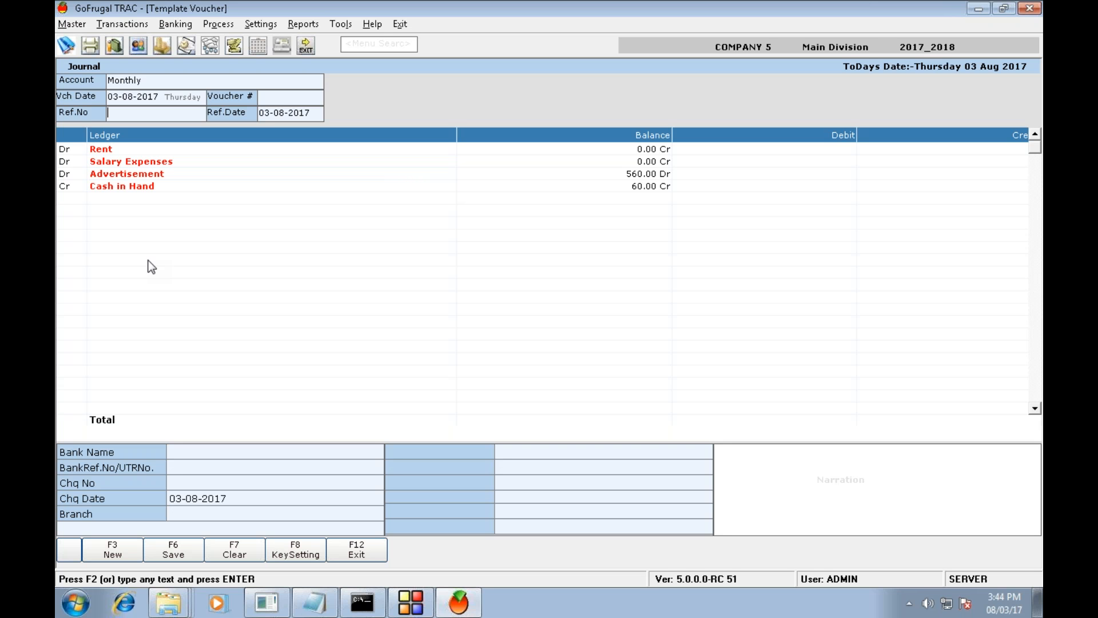
Step: Keep the voucher's reference fields as they are and enter a debit of 4000 for the Rent ledger
{"action": "key", "text": "Return"}
{"action": "key", "text": "Return"}
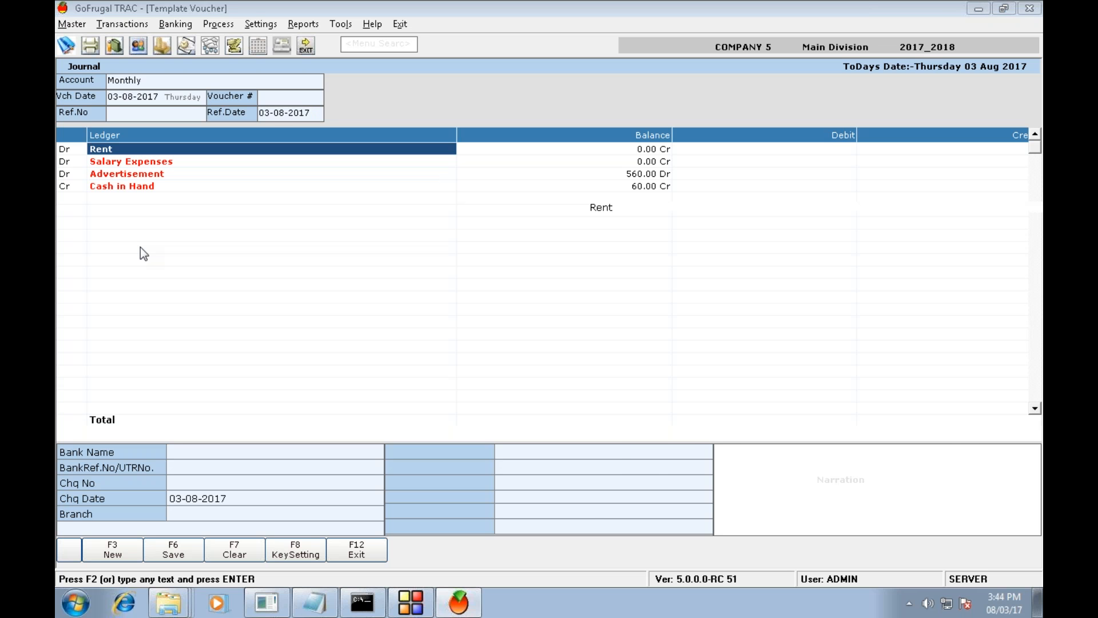
{"action": "key", "text": "Return"}
{"action": "type", "text": "4"}
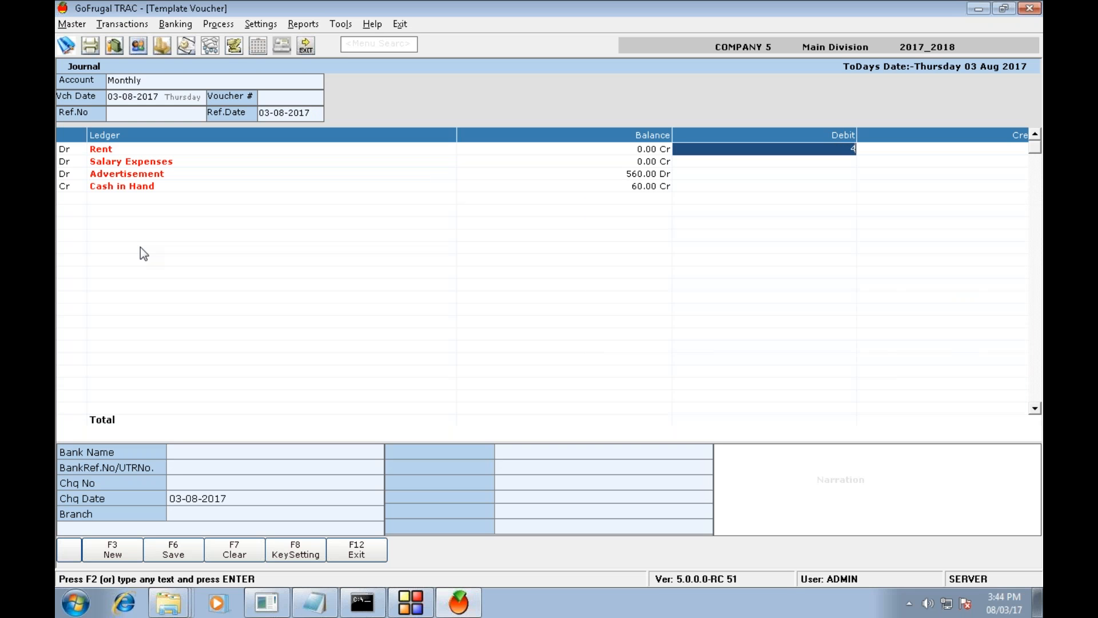
{"action": "type", "text": "000"}
{"action": "key", "text": "Return"}
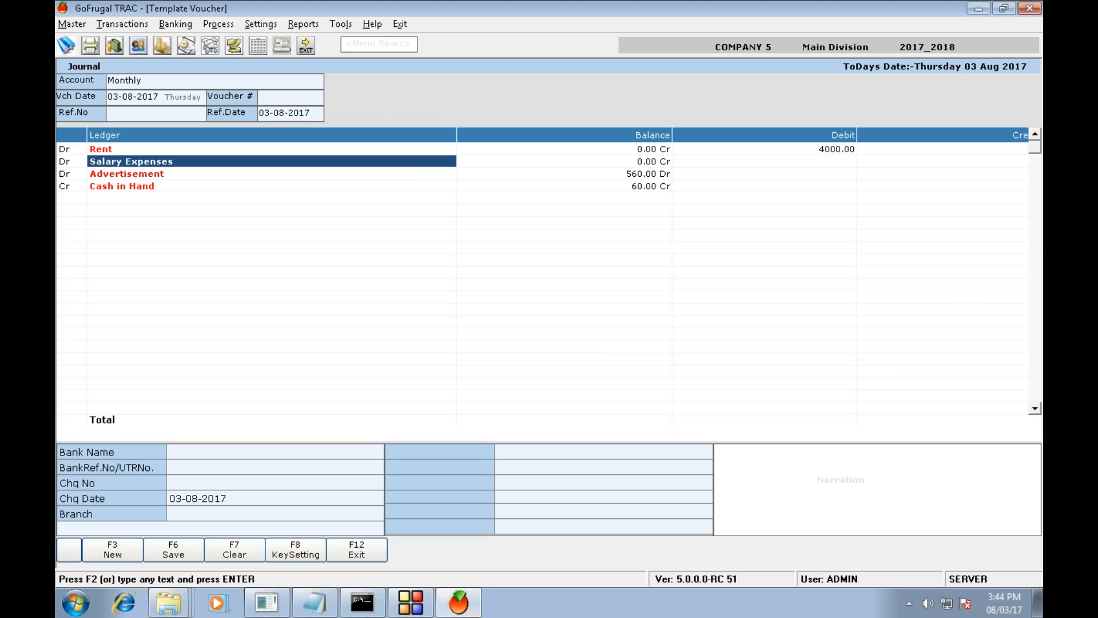
Step: Enter debits of 80000 for Salary Expenses and 679 for Advertisement in the template voucher
{"action": "key", "text": "Return"}
{"action": "key", "text": "Return"}
{"action": "type", "text": "80000"}
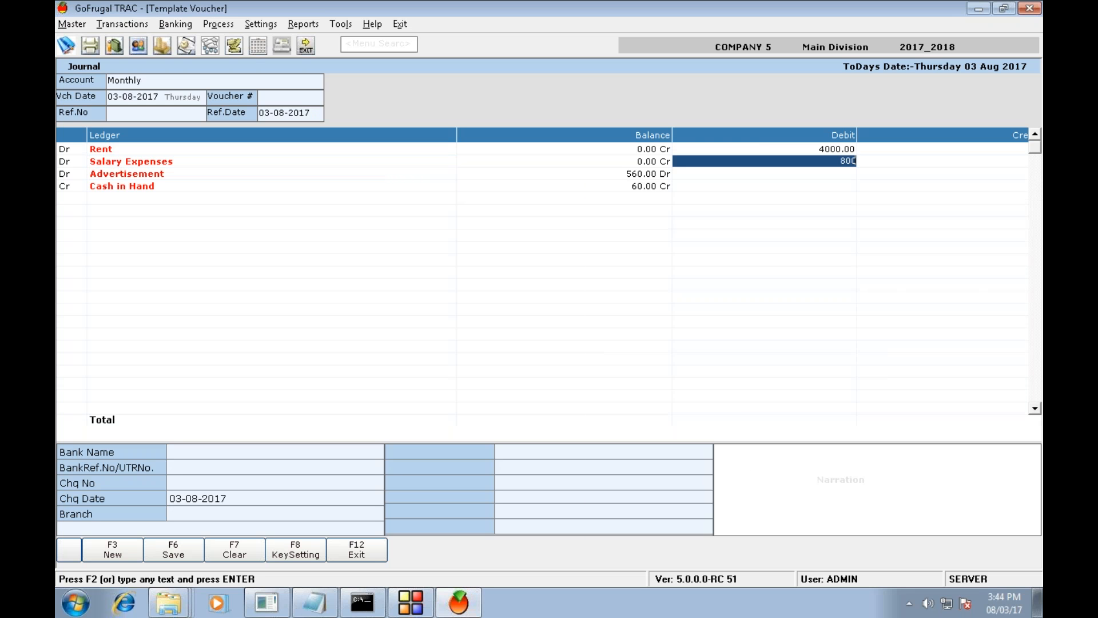
{"action": "key", "text": "Return"}
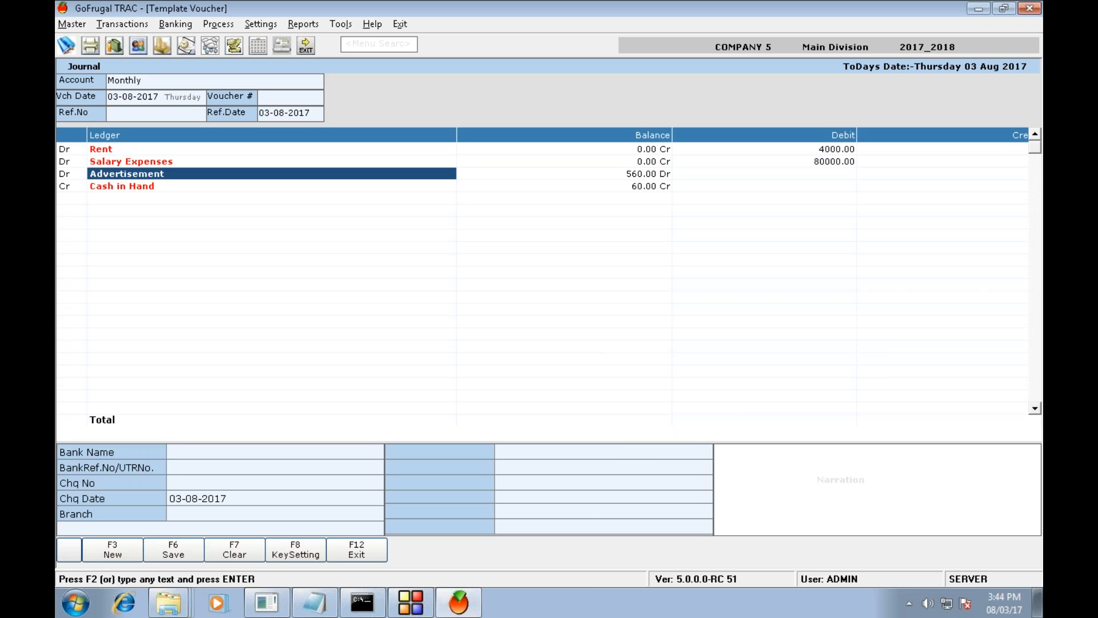
{"action": "key", "text": "Return"}
{"action": "key", "text": "Return"}
{"action": "type", "text": "679"}
{"action": "key", "text": "Return"}
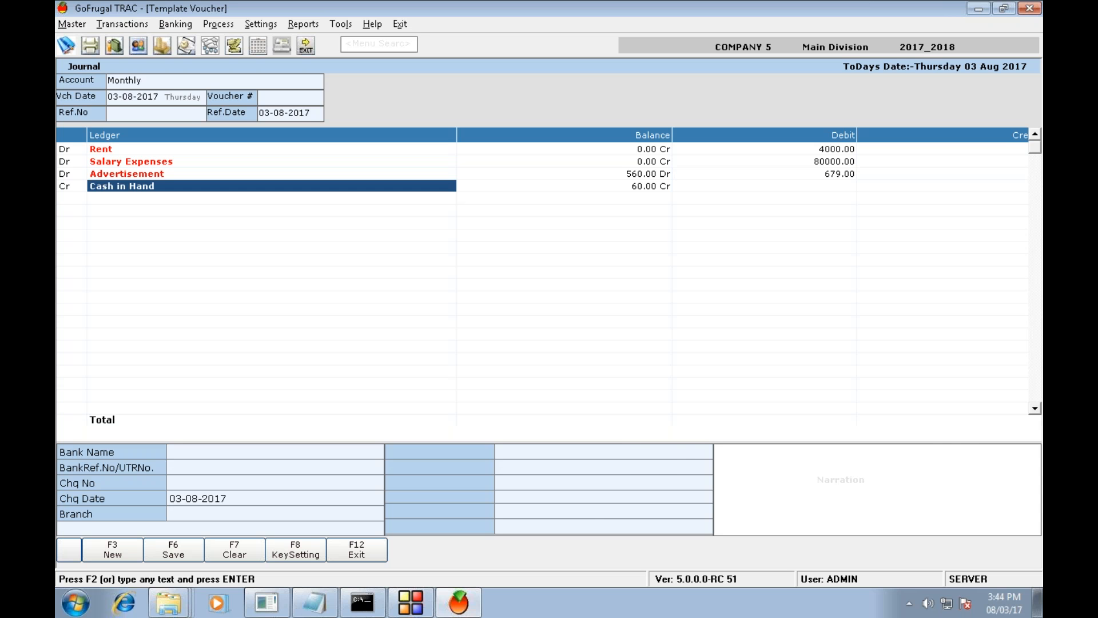
Step: Complete the Cash in Hand credit line with its formula amount, then save the Monthly voucher and close its screen
{"action": "key", "text": "Return"}
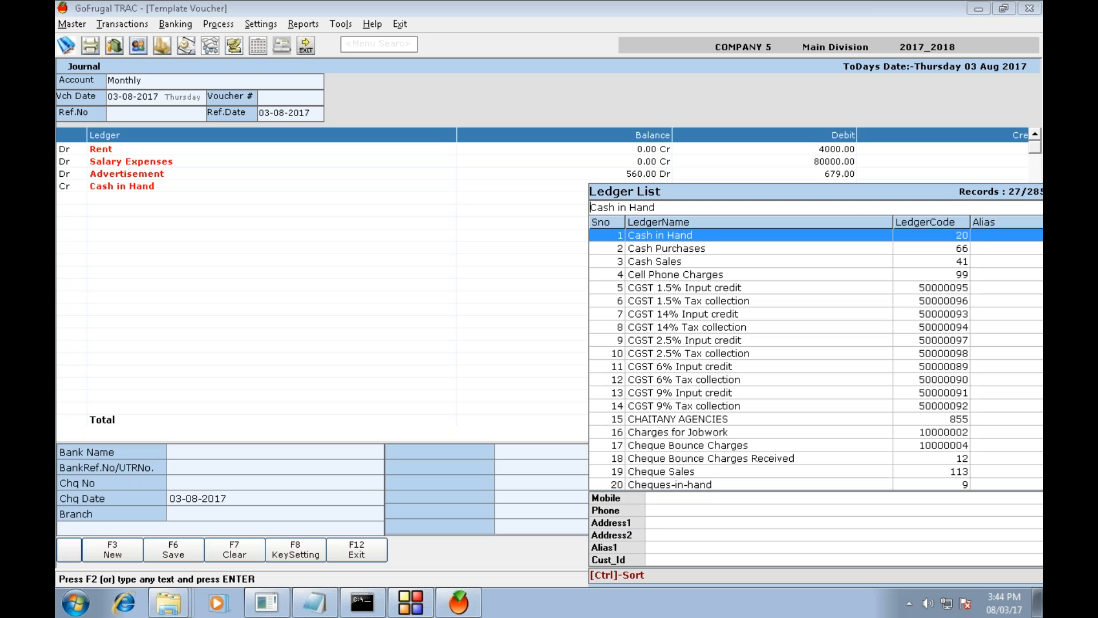
{"action": "key", "text": "Return"}
{"action": "key", "text": "Return"}
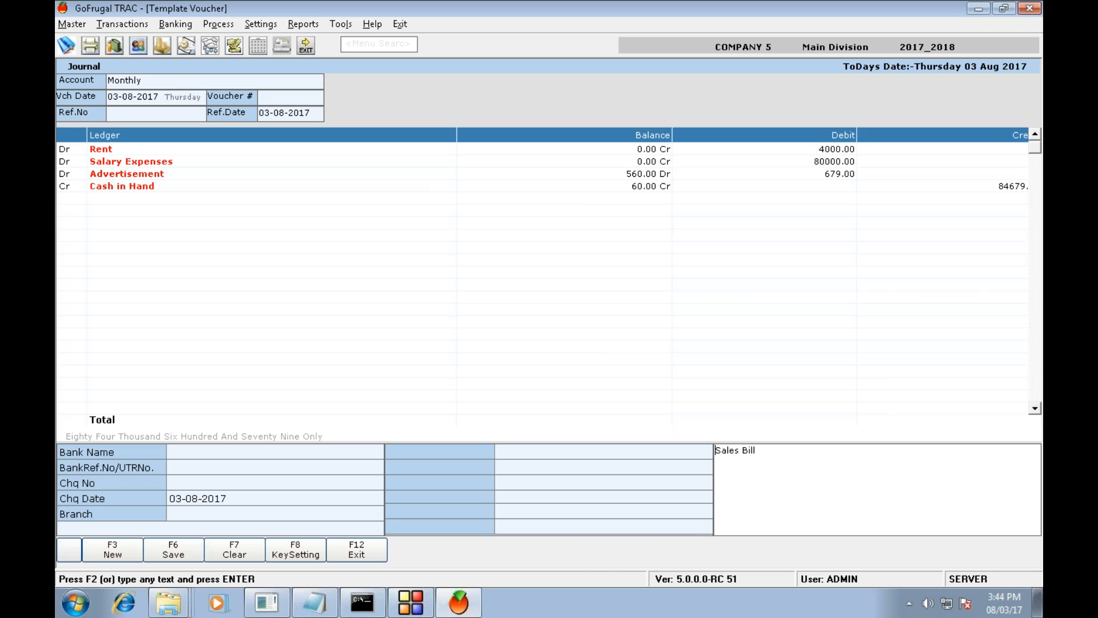
{"action": "key", "text": "F6"}
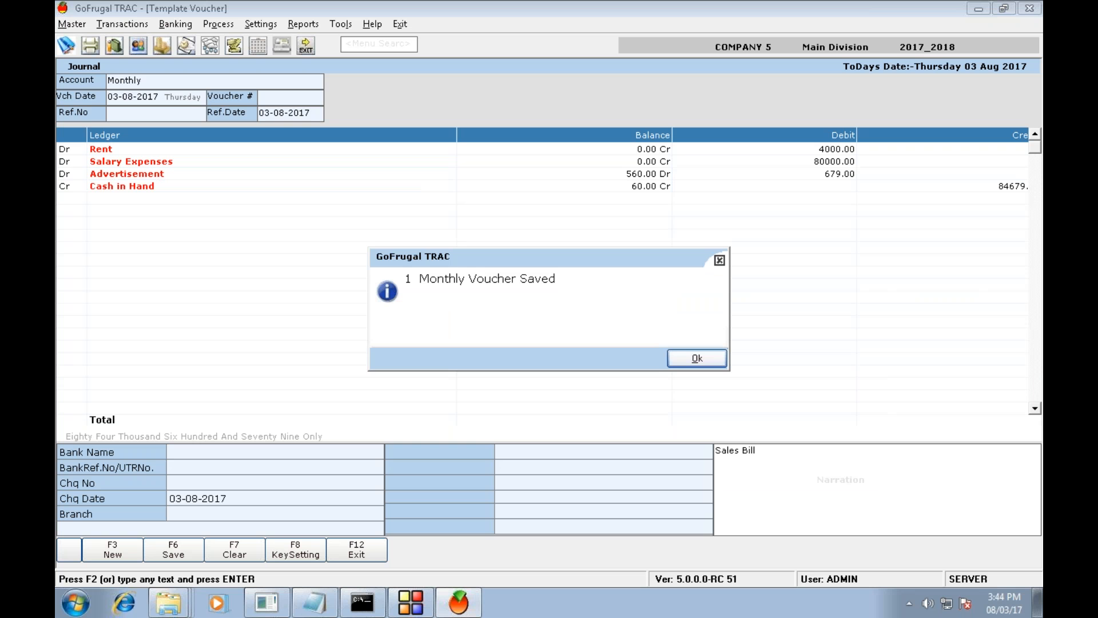
{"action": "key", "text": "Return"}
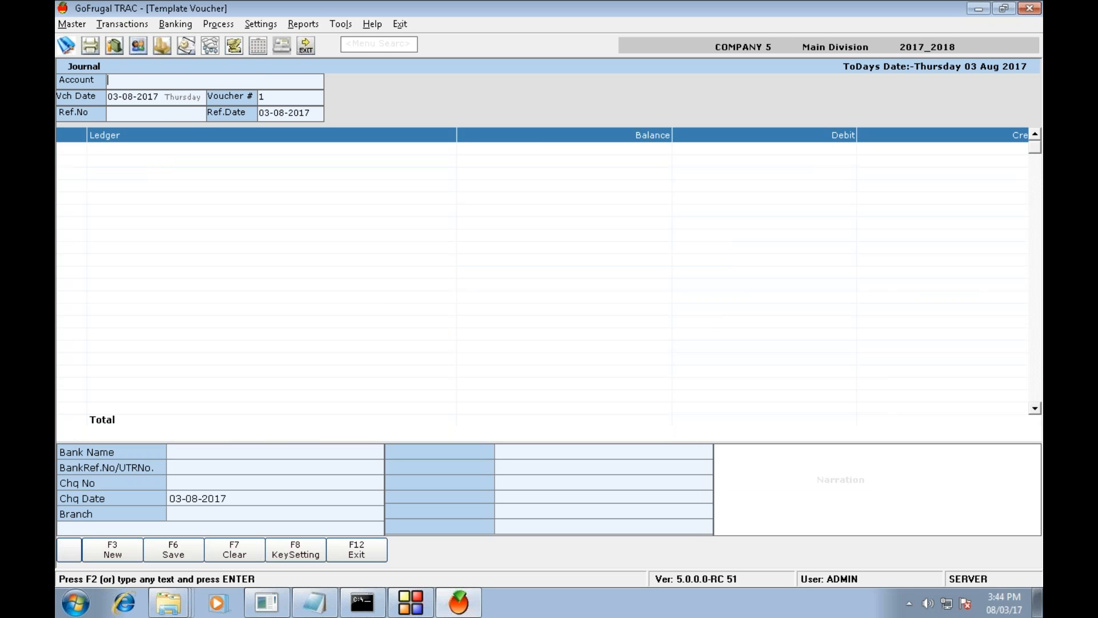
{"action": "key", "text": "Escape"}
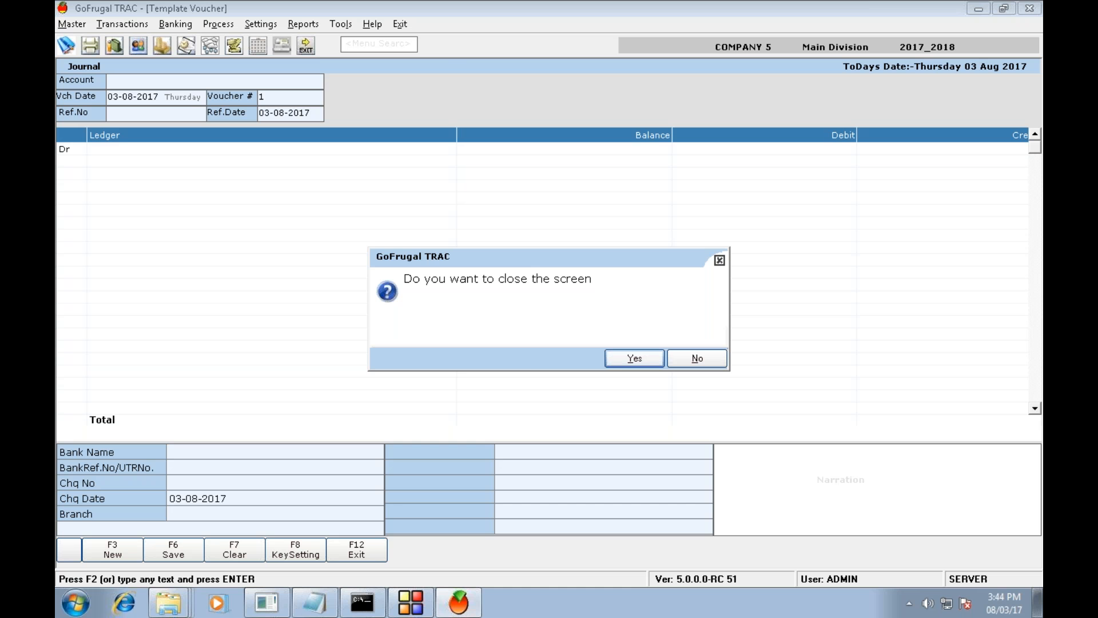
{"action": "key", "text": "Return"}
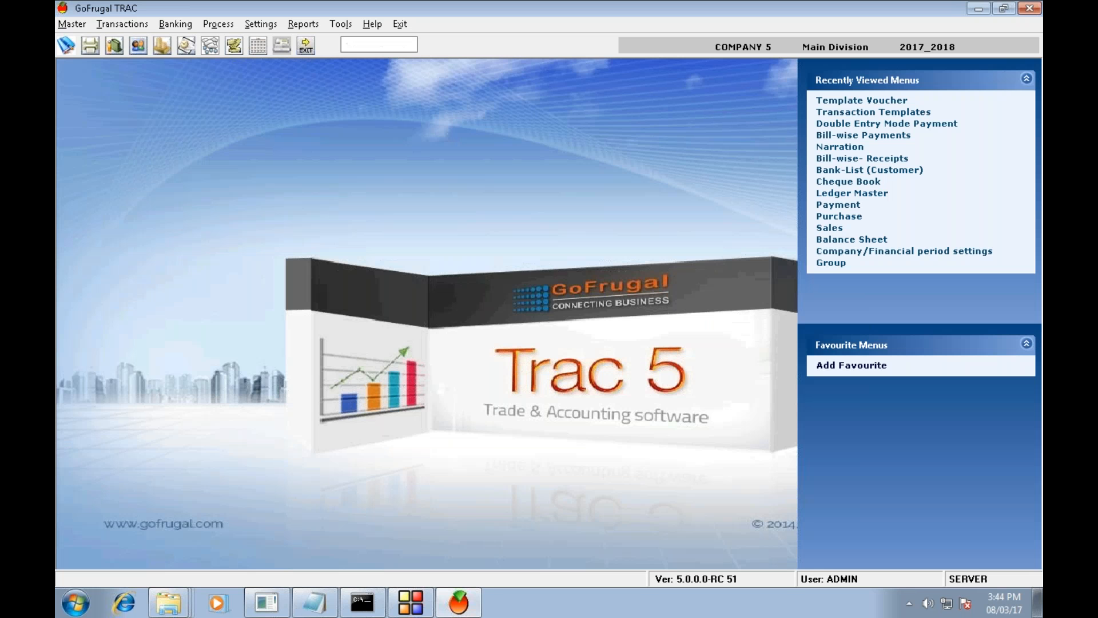
Step: Open the Customer Wbinar ledger for modification in Ledger Master and start a beneficiary entry for it
{"action": "left_click", "coordinate": [83, 25]}
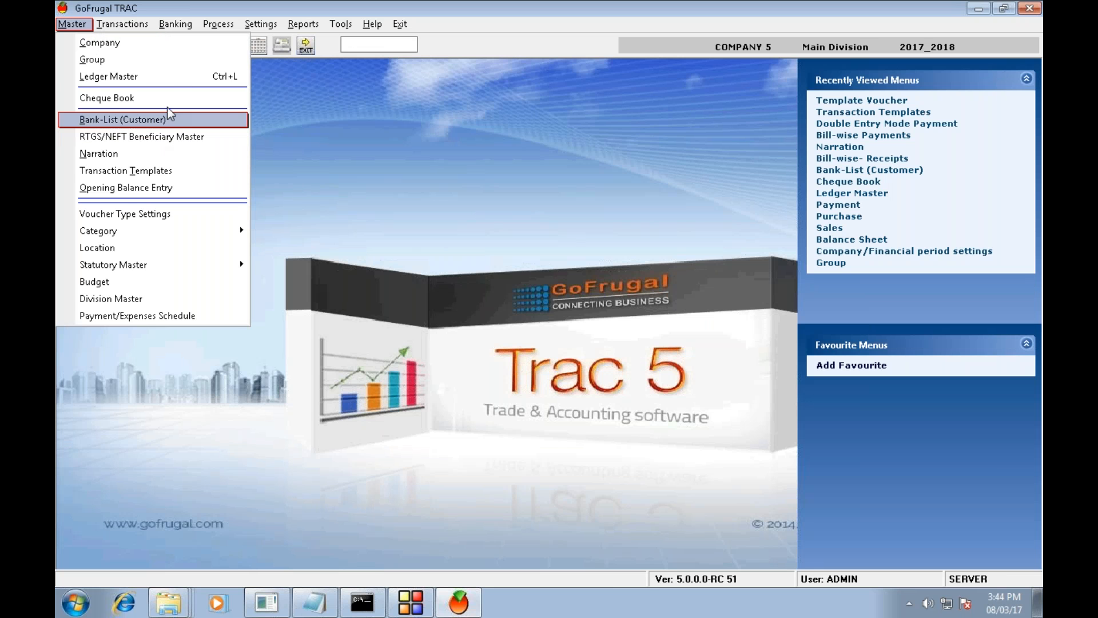
{"action": "left_click", "coordinate": [171, 76]}
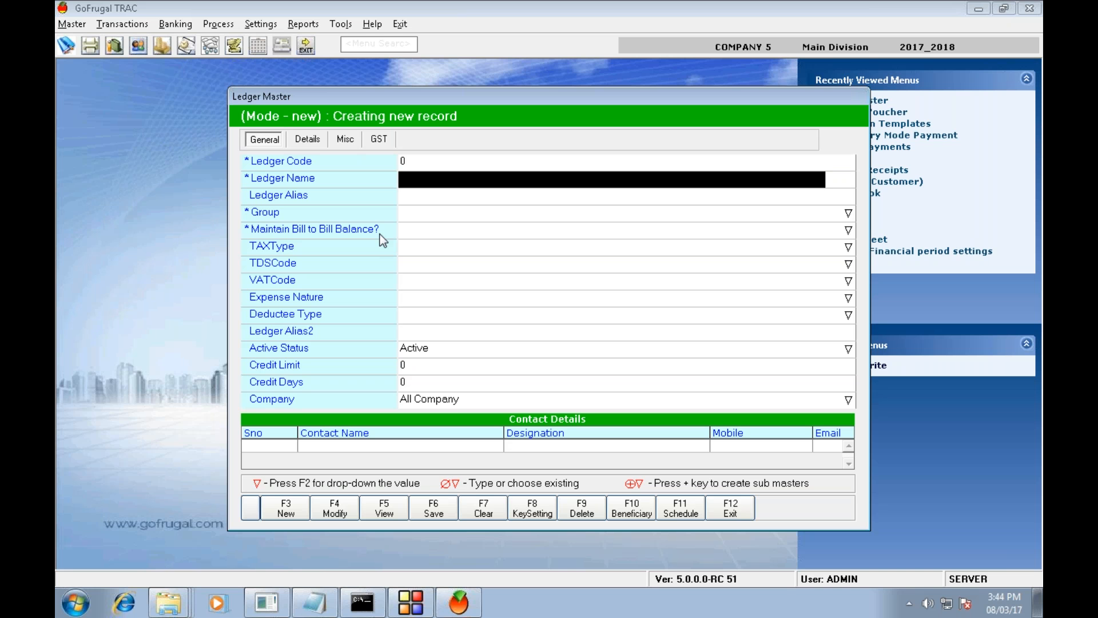
{"action": "left_click", "coordinate": [334, 511]}
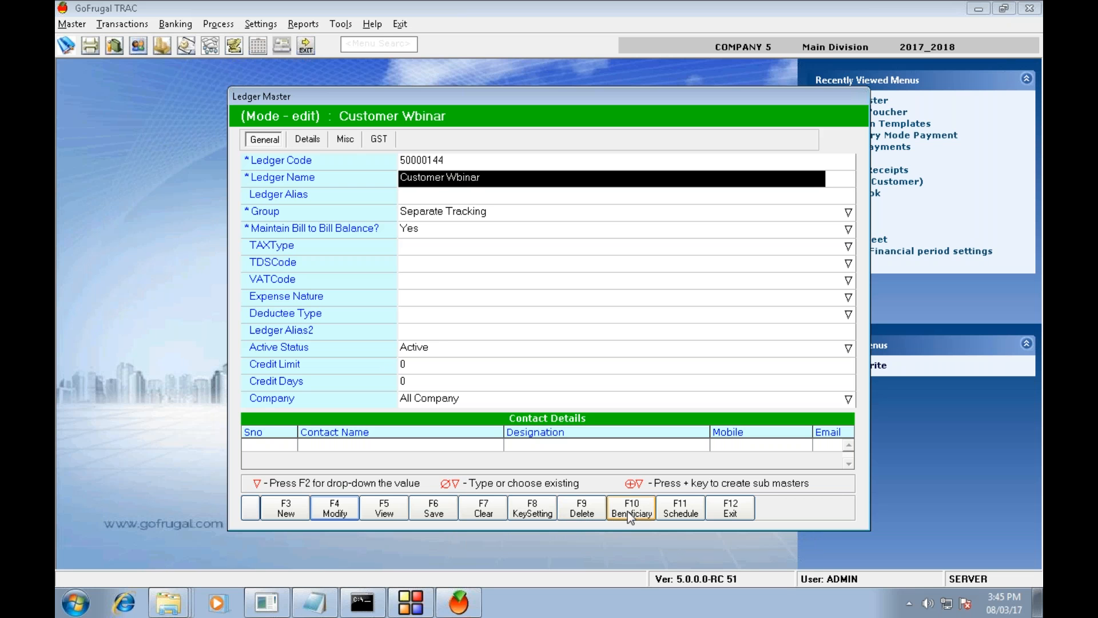
{"action": "left_click", "coordinate": [628, 511]}
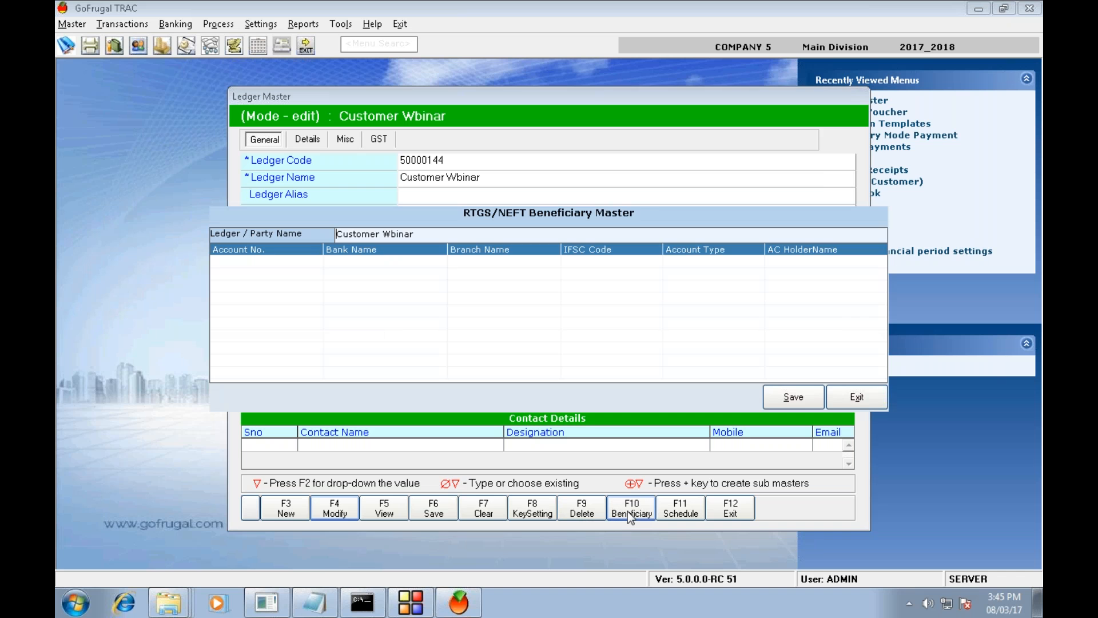
{"action": "key", "text": "Return"}
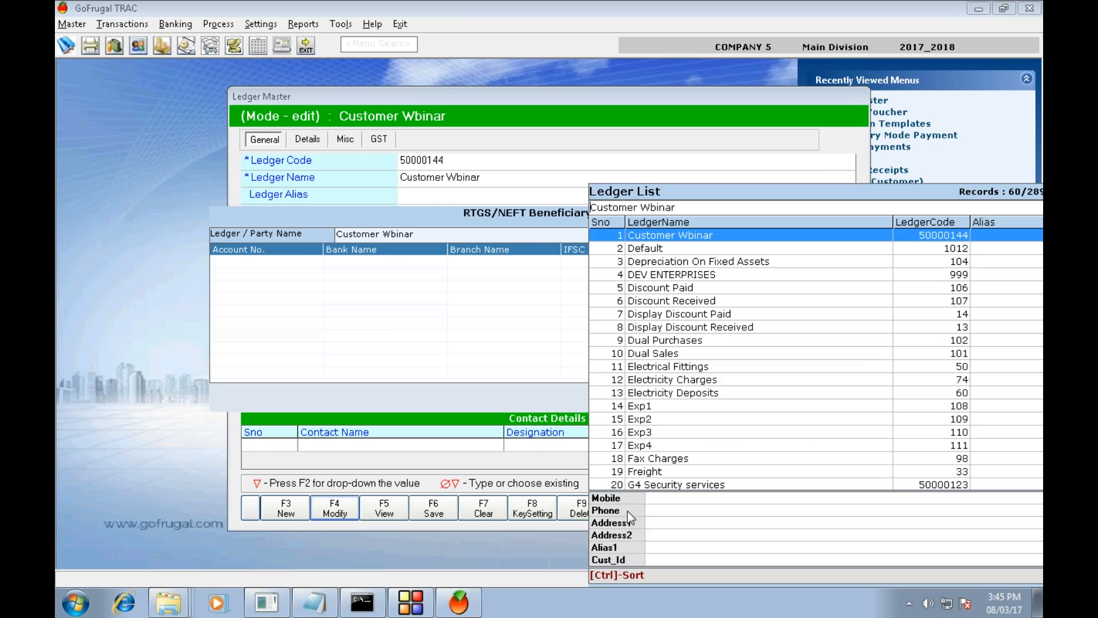
{"action": "key", "text": "Return"}
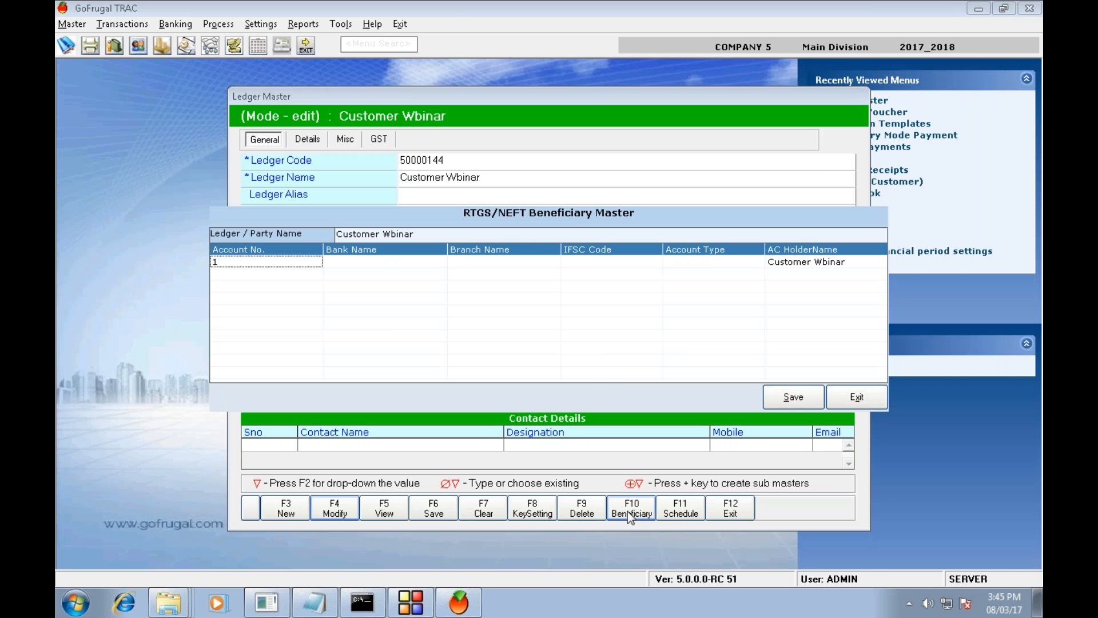
Step: Enter the beneficiary's bank account number and choose NEW BANK as the bank name
{"action": "type", "text": "23456789"}
{"action": "key", "text": "Return"}
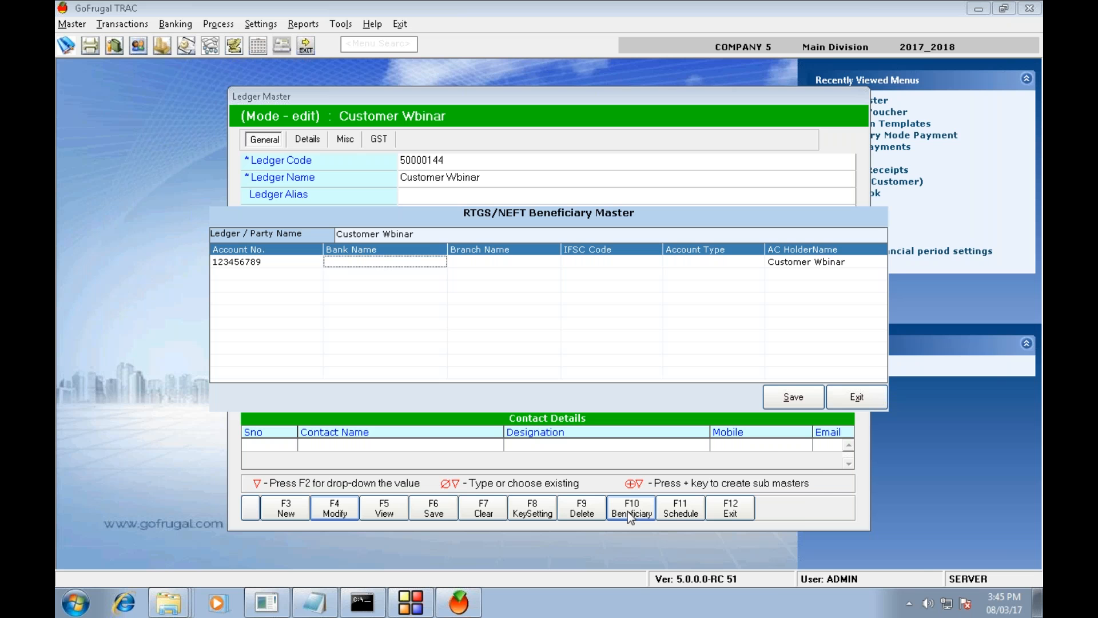
{"action": "key", "text": "Down"}
{"action": "key", "text": "Down"}
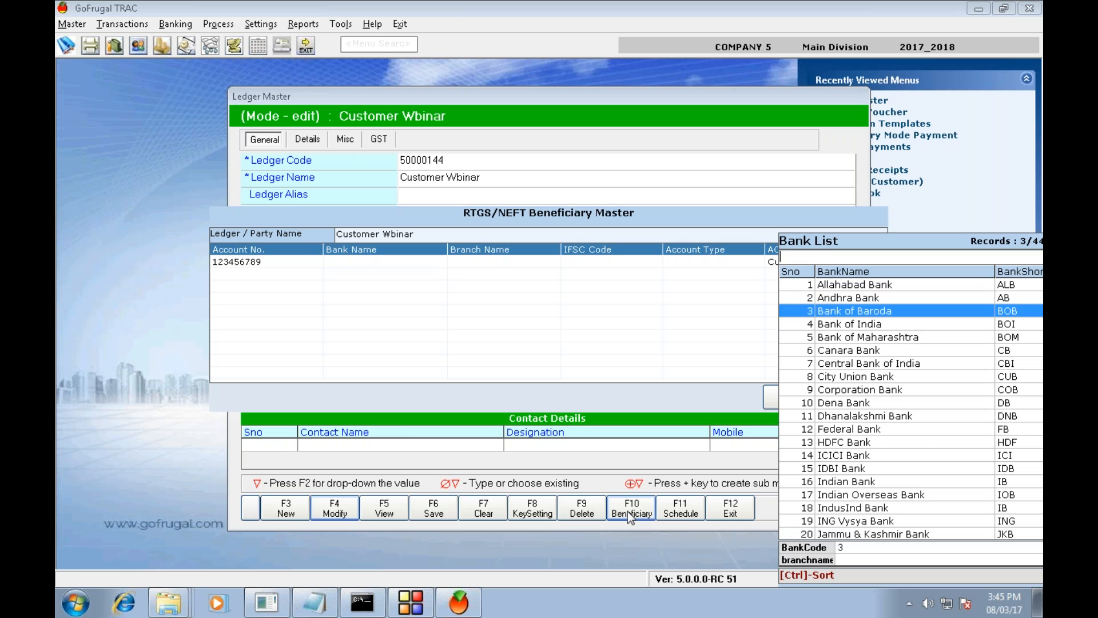
{"action": "type", "text": "new"}
{"action": "key", "text": "Return"}
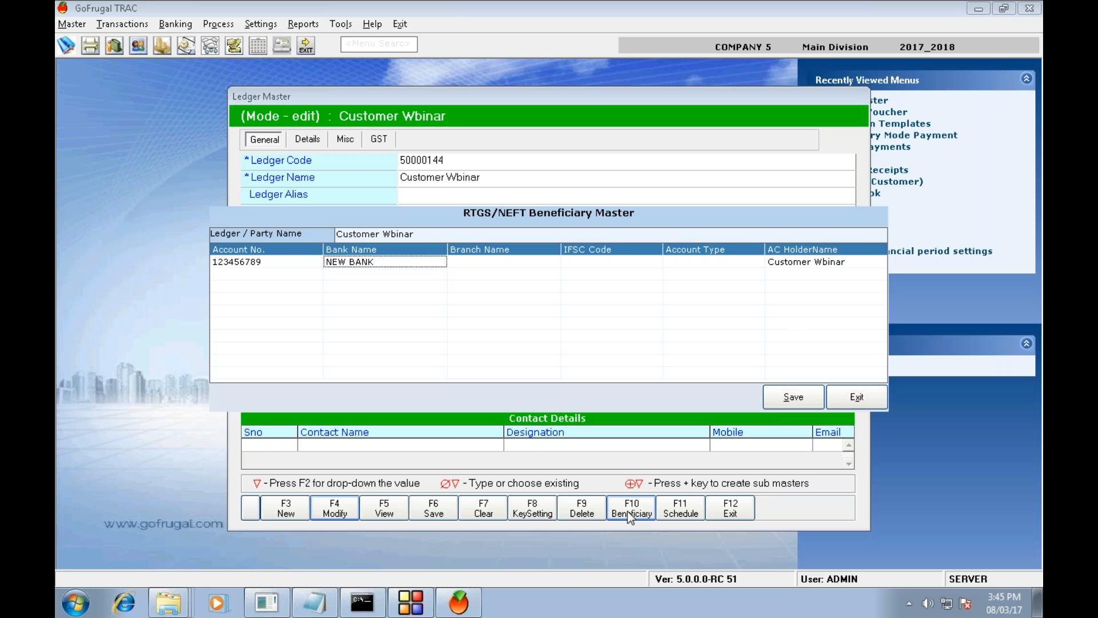
{"action": "key", "text": "Return"}
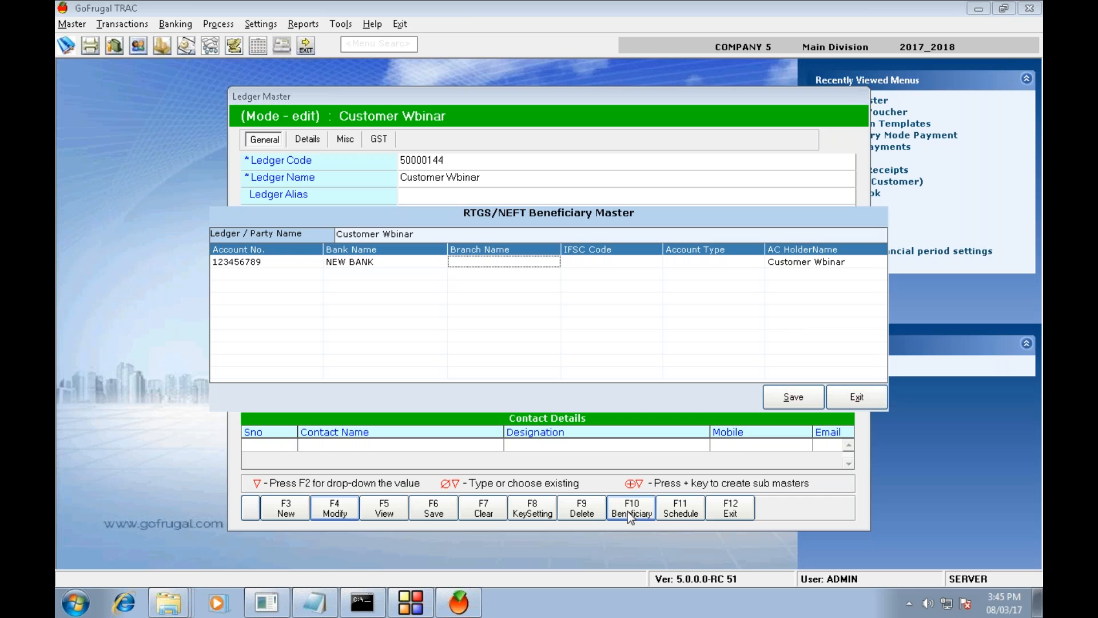
Step: Set the beneficiary's branch name to Bhe and the IFSC code to 23456Y
{"action": "type", "text": "B"}
{"action": "key", "text": "BackSpace"}
{"action": "type", "text": "Bhe"}
{"action": "key", "text": "Tab"}
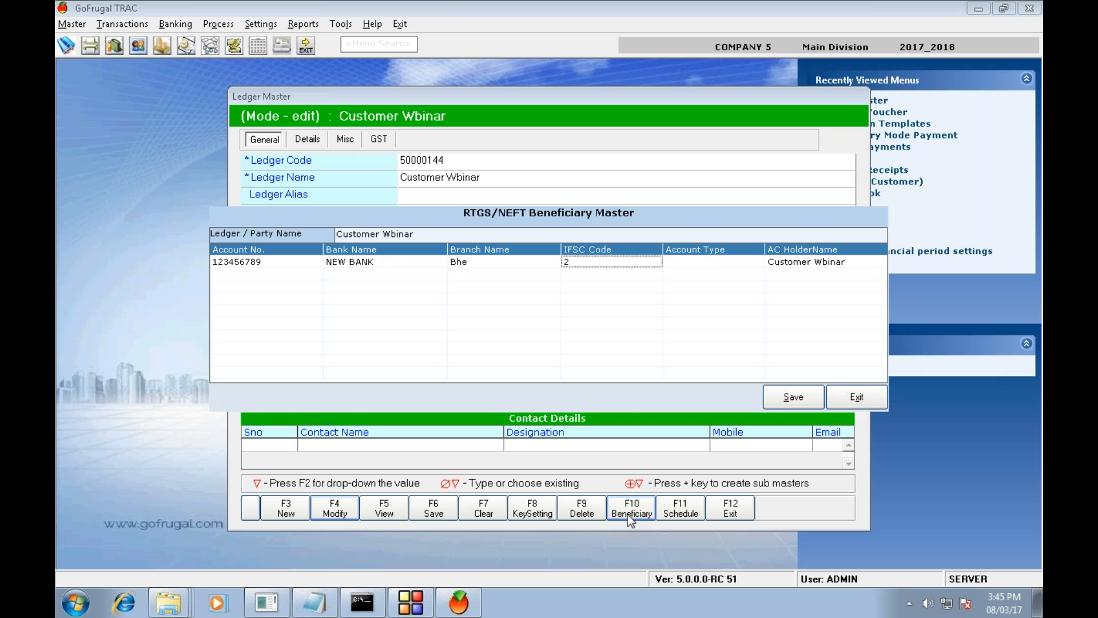
{"action": "type", "text": "23456Y"}
{"action": "key", "text": "Tab"}
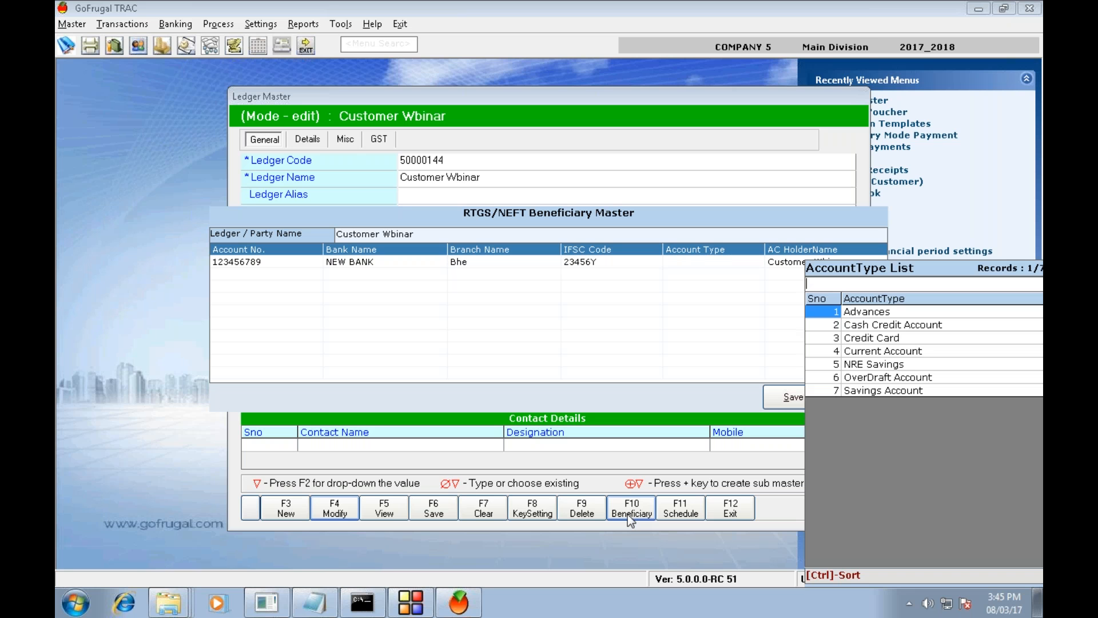
Step: Choose Savings Account as the beneficiary's account type and accept the ledger name as account holder
{"action": "key", "text": "Down"}
{"action": "key", "text": "Down"}
{"action": "key", "text": "Down"}
{"action": "key", "text": "Down"}
{"action": "key", "text": "Up"}
{"action": "key", "text": "Up"}
{"action": "key", "text": "Up"}
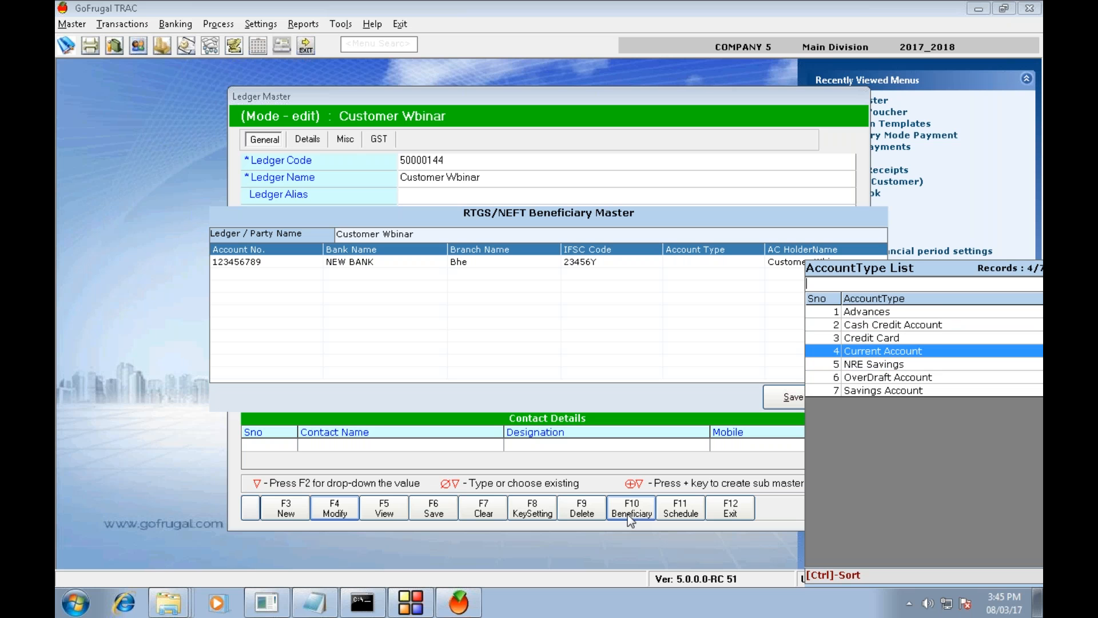
{"action": "key", "text": "Down"}
{"action": "key", "text": "Down"}
{"action": "key", "text": "Down"}
{"action": "key", "text": "Down"}
{"action": "key", "text": "Down"}
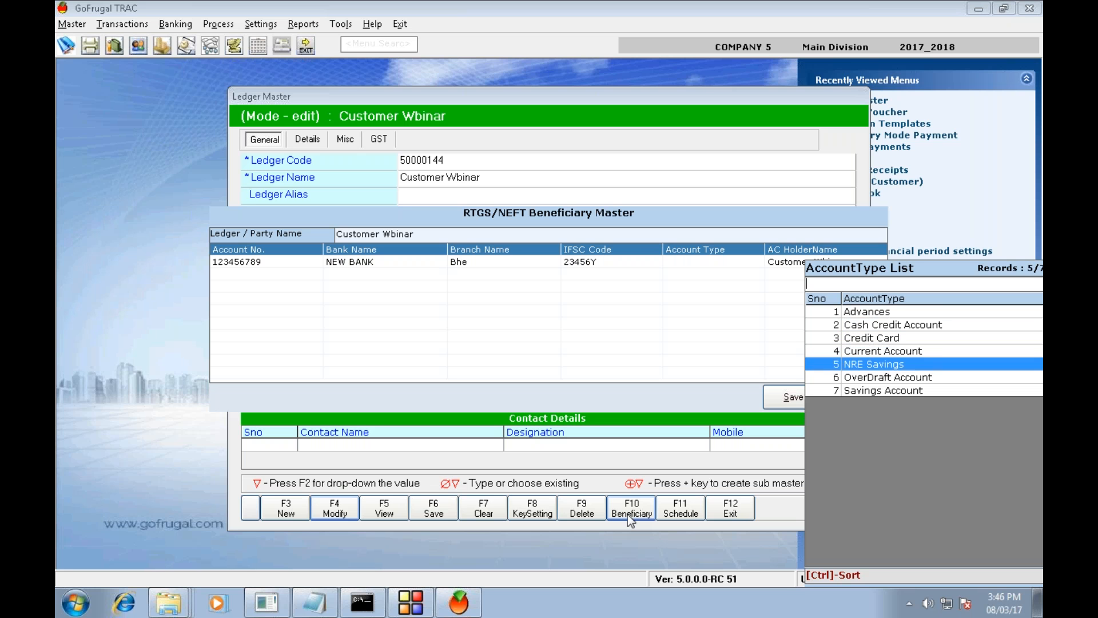
{"action": "key", "text": "Return"}
{"action": "key", "text": "Return"}
{"action": "key", "text": "Return"}
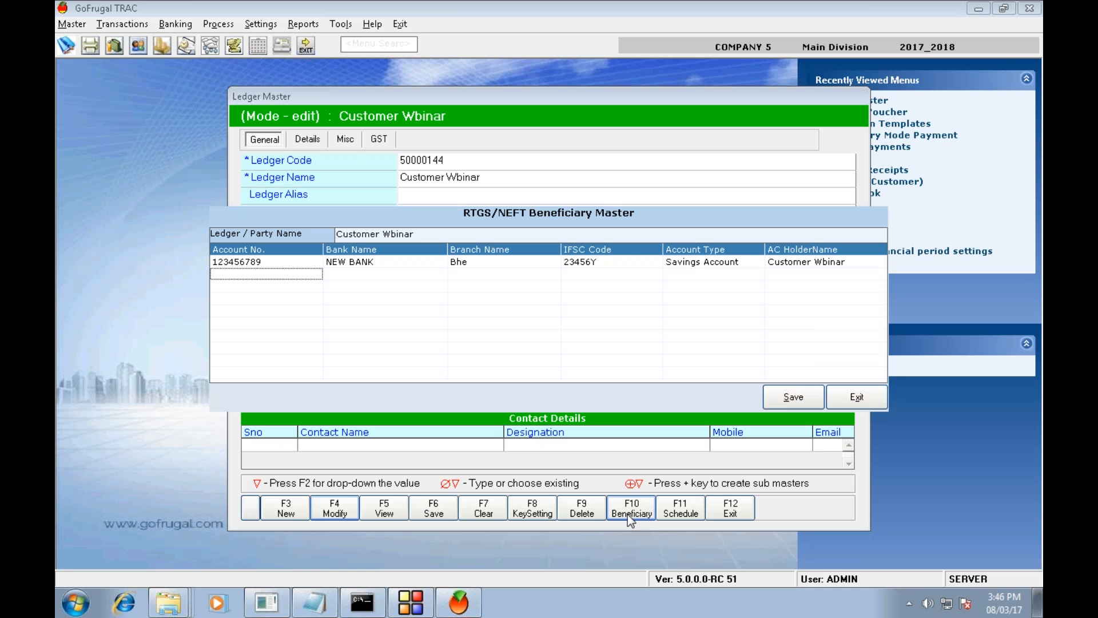
Step: Save the RTGS/NEFT beneficiary details for the Customer Wbinar ledger and close both the beneficiary and Ledger Master windows
{"action": "key", "text": "Tab"}
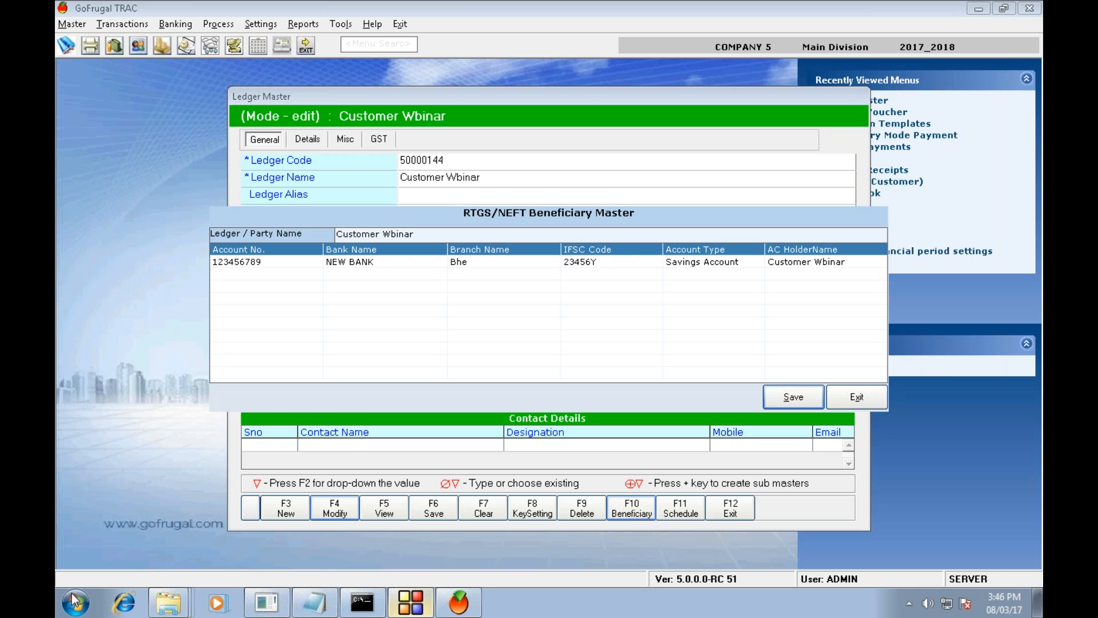
{"action": "left_click", "coordinate": [255, 275]}
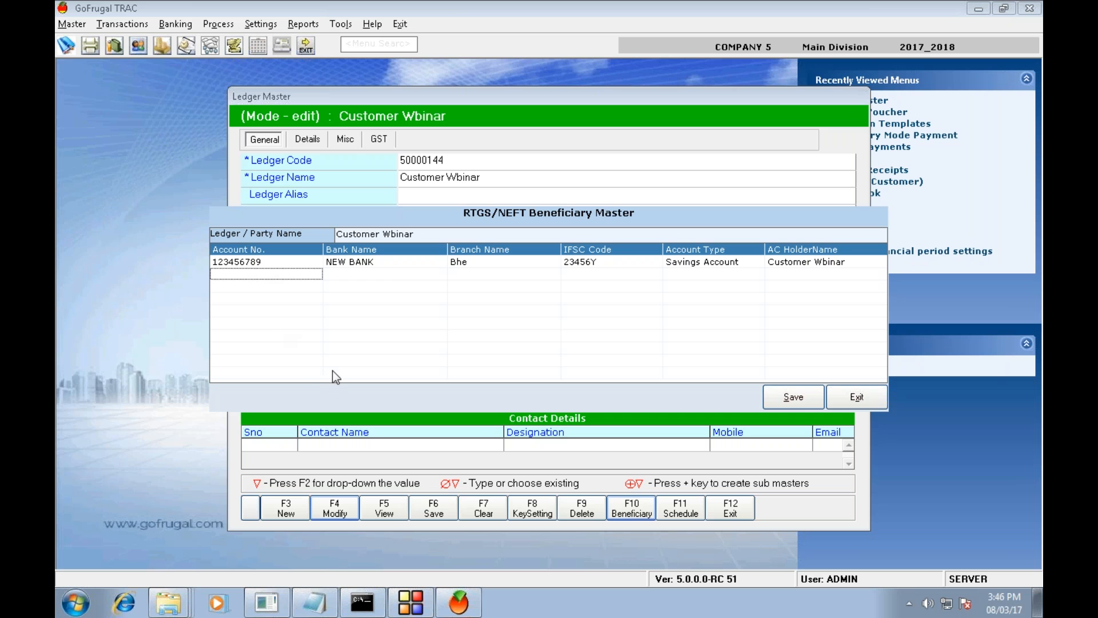
{"action": "left_click", "coordinate": [795, 395]}
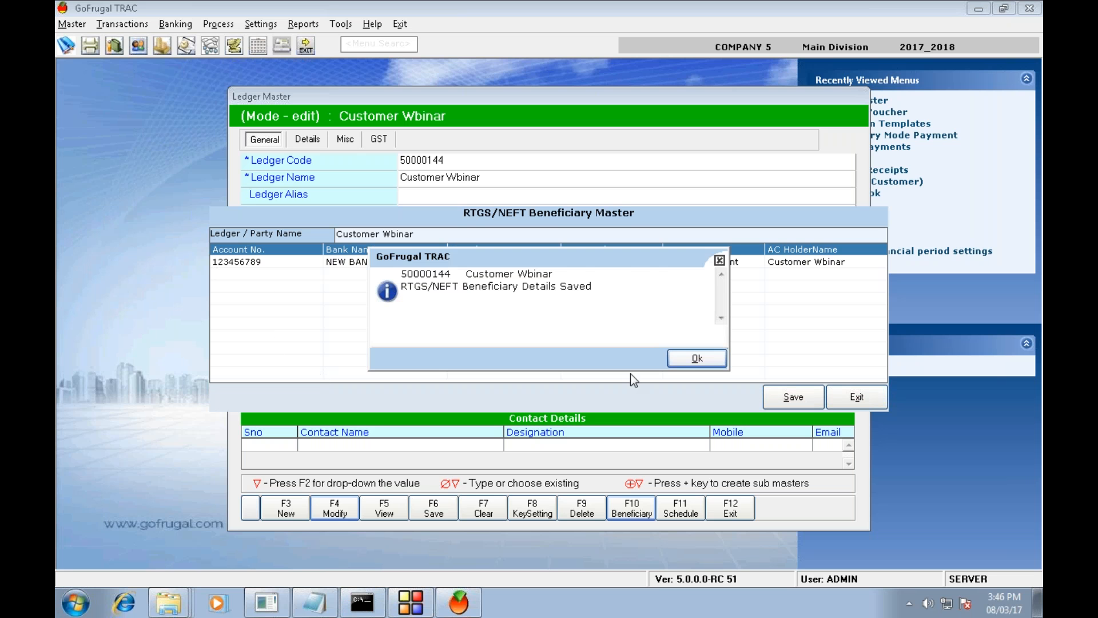
{"action": "left_click", "coordinate": [698, 358]}
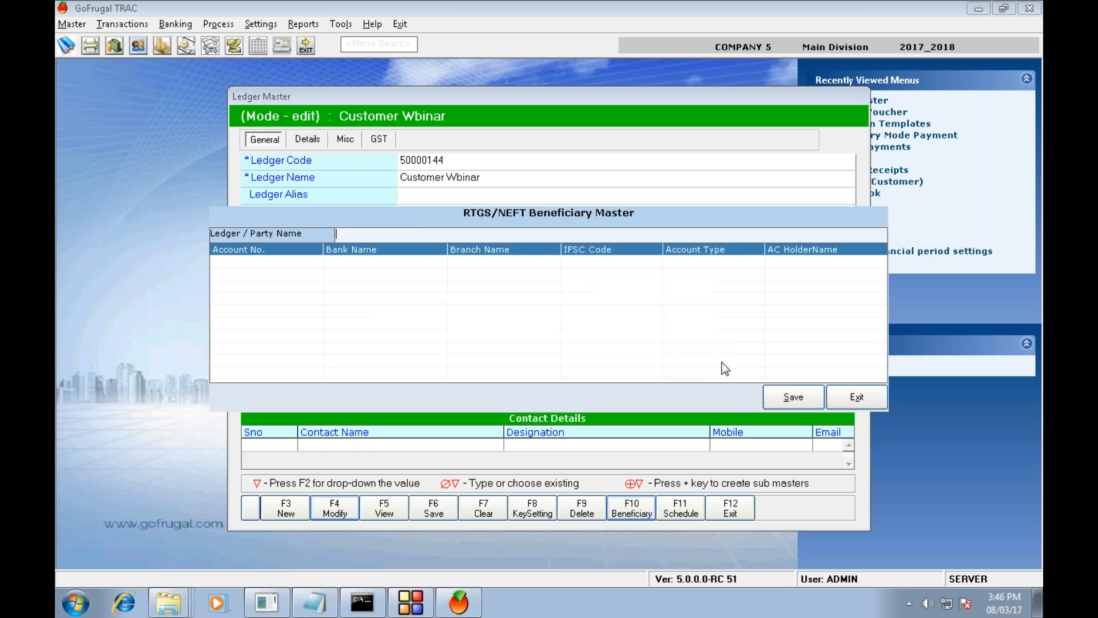
{"action": "left_click", "coordinate": [856, 398]}
{"action": "left_click", "coordinate": [734, 506]}
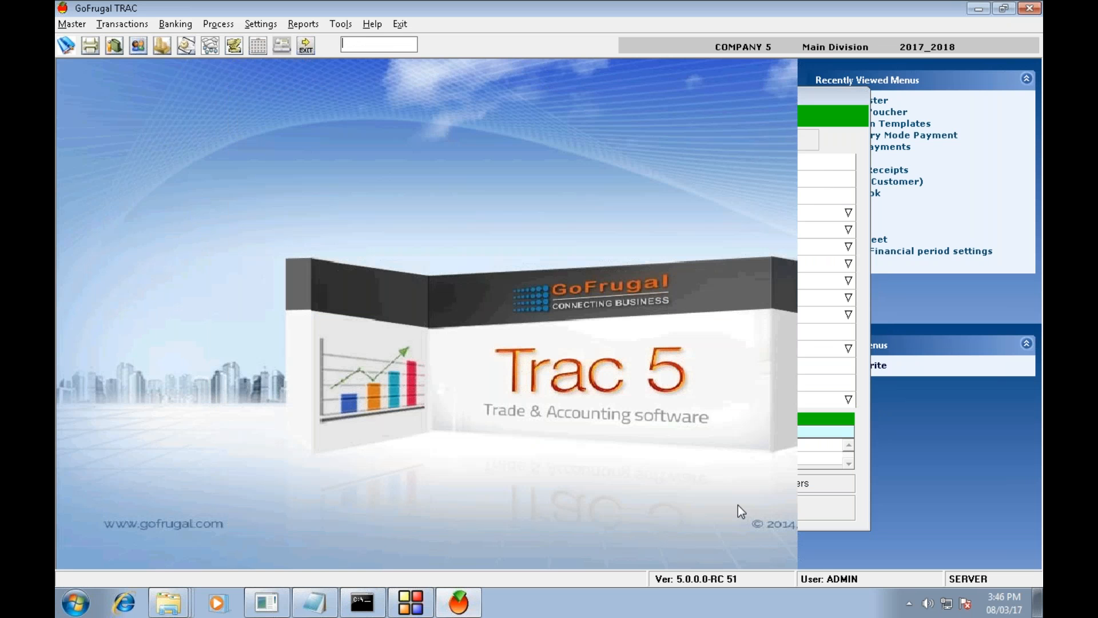
{"action": "left_click", "coordinate": [129, 25]}
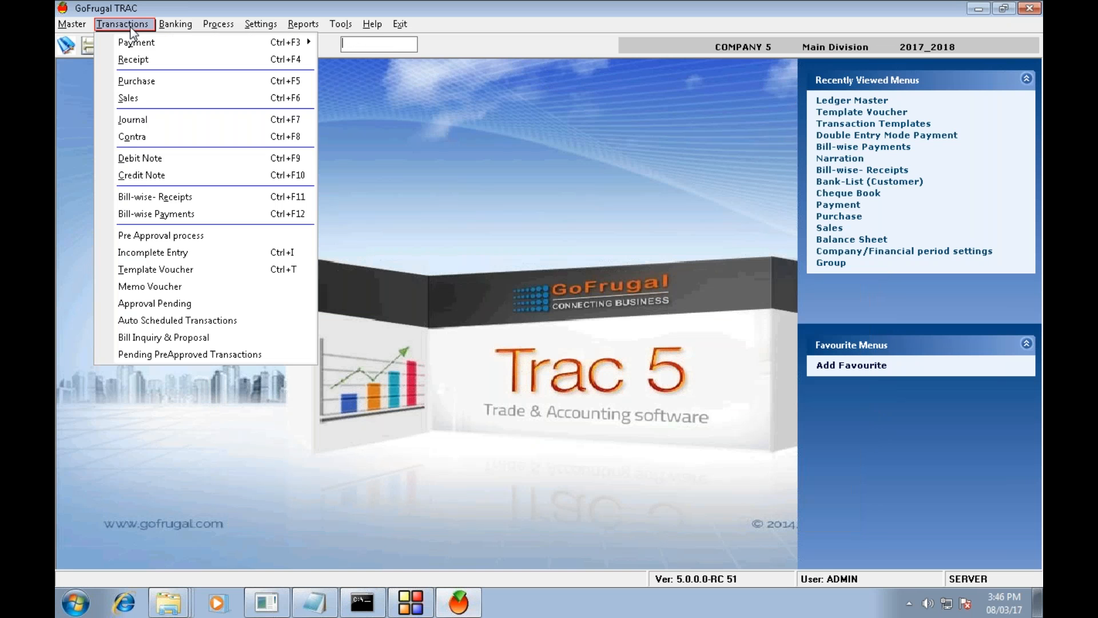
{"action": "left_click", "coordinate": [143, 198]}
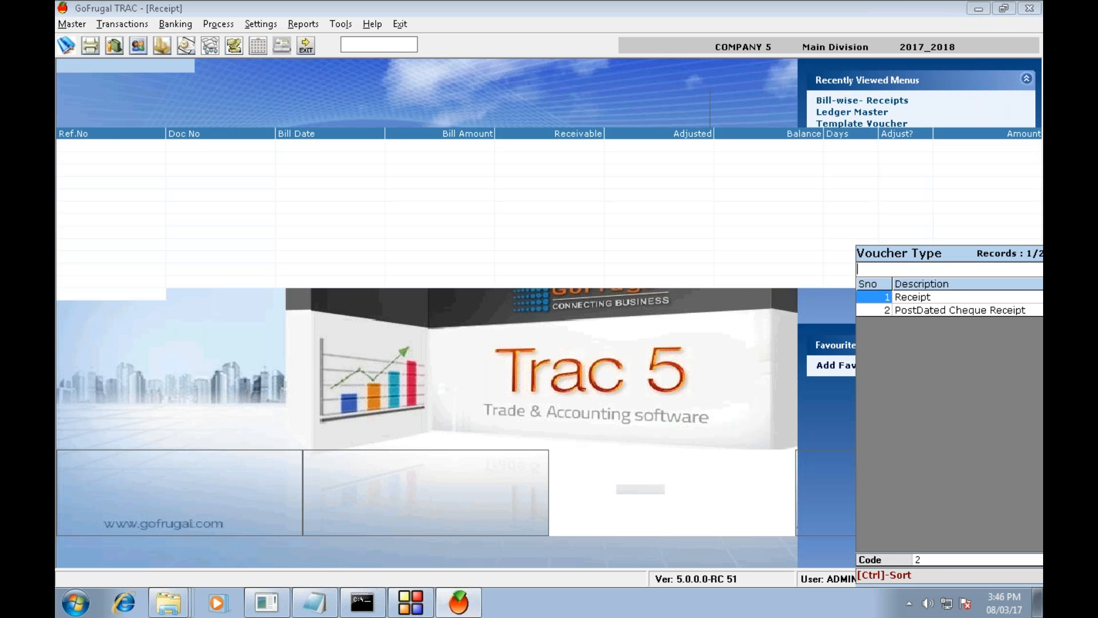
{"action": "key", "text": "Return"}
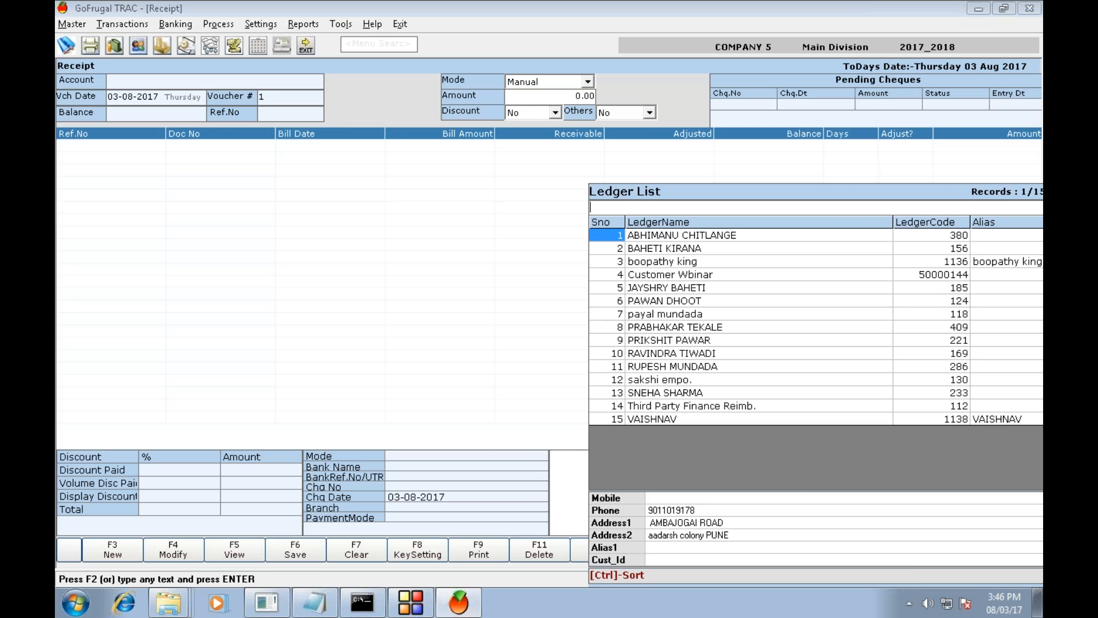
{"action": "key", "text": "Escape"}
{"action": "key", "text": "Escape"}
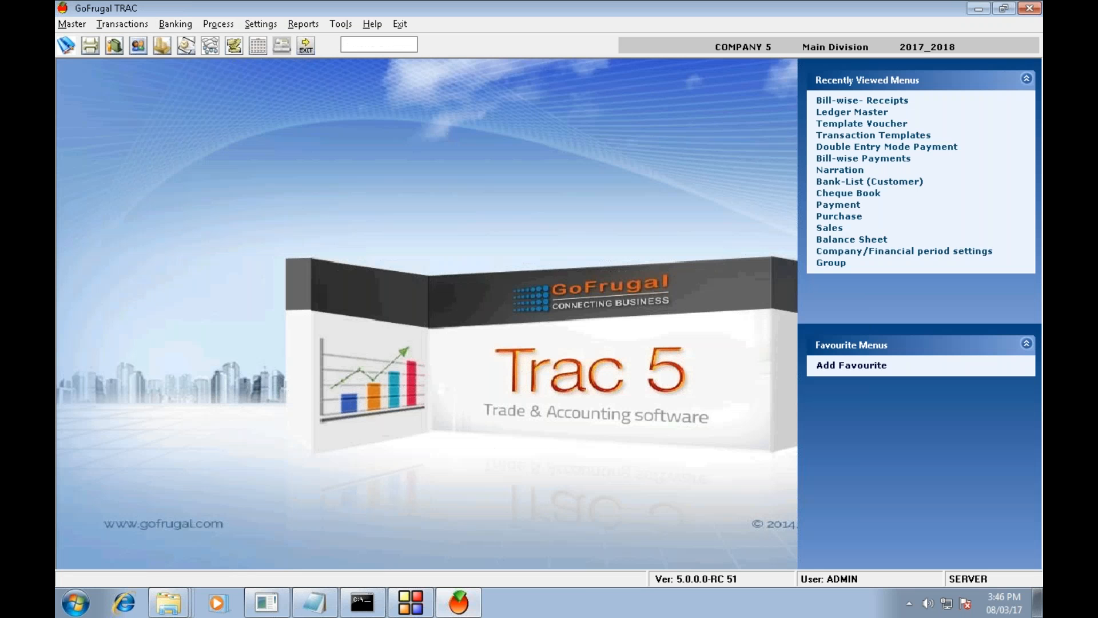
Step: Start a new Receipt voucher of type Receipt and choose HDFC as its account
{"action": "left_click", "coordinate": [122, 24]}
{"action": "left_click", "coordinate": [139, 59]}
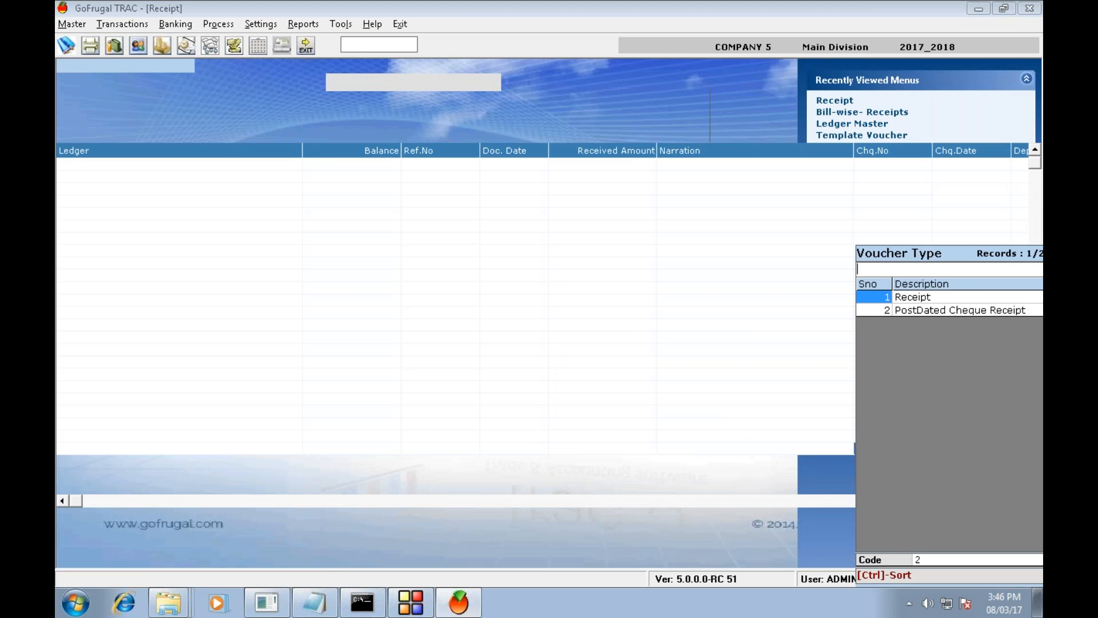
{"action": "key", "text": "Return"}
{"action": "key", "text": "Down"}
{"action": "key", "text": "Down"}
{"action": "key", "text": "Down"}
{"action": "key", "text": "Down"}
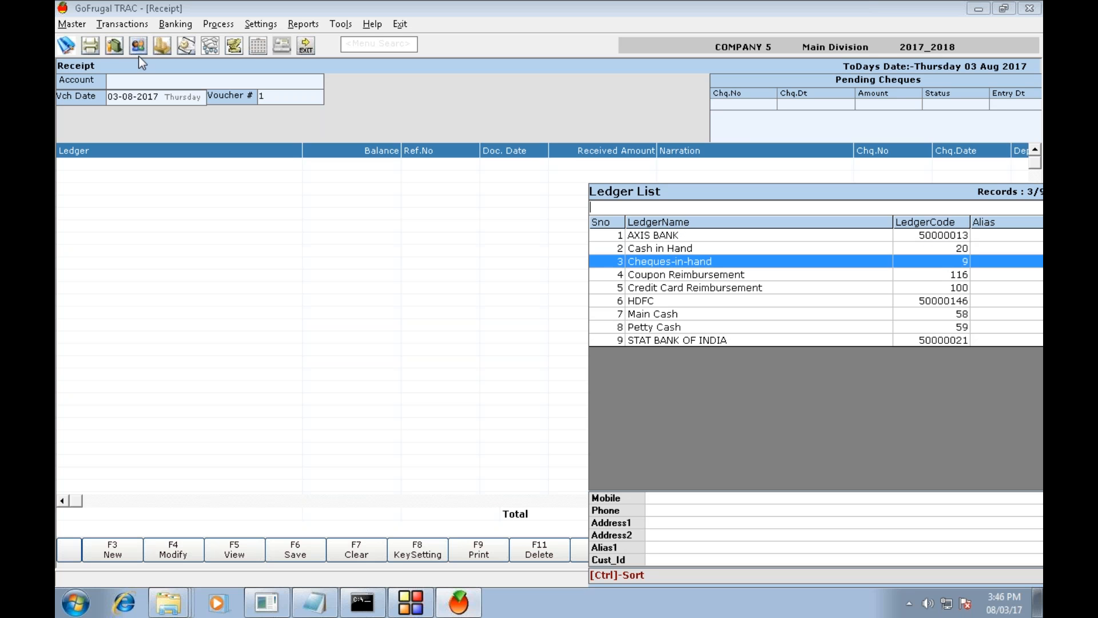
{"action": "key", "text": "Up"}
{"action": "key", "text": "Up"}
{"action": "key", "text": "Up"}
{"action": "key", "text": "Down"}
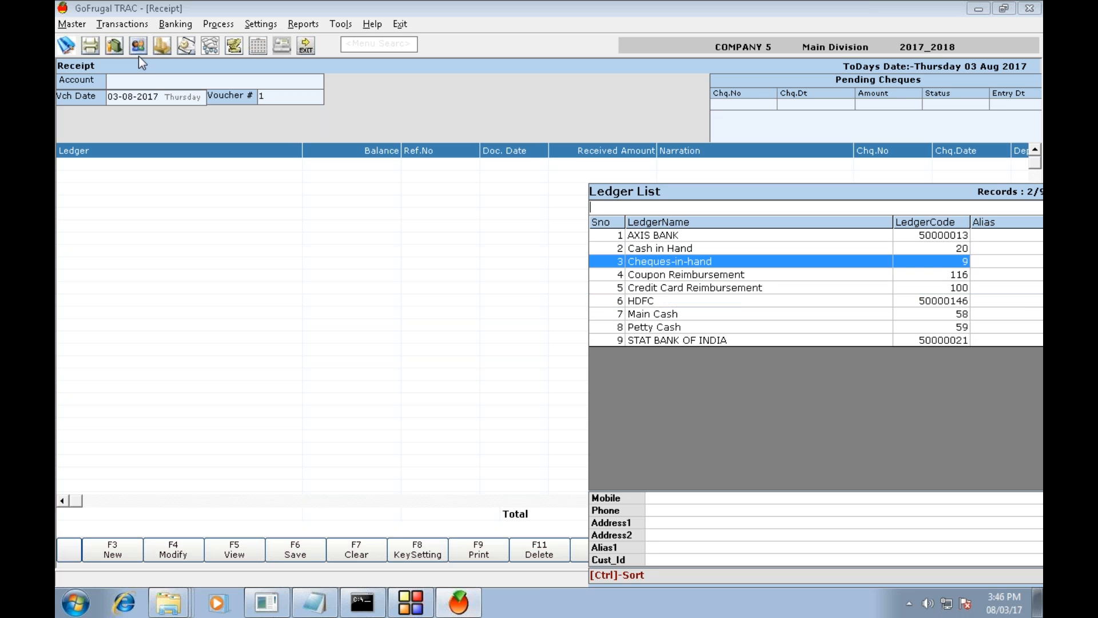
{"action": "key", "text": "Down"}
{"action": "key", "text": "Down"}
{"action": "key", "text": "Down"}
{"action": "key", "text": "Return"}
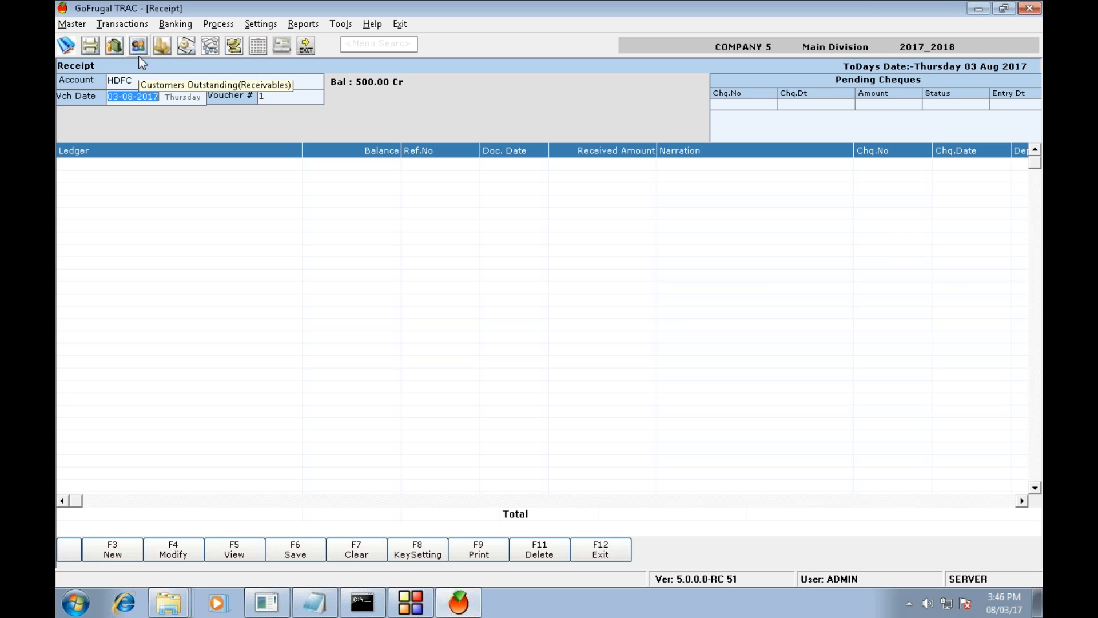
Step: Keep the voucher date, add the Customer Wbinar ledger to the receipt and choose NEFT as its payment type
{"action": "key", "text": "Return"}
{"action": "key", "text": "Return"}
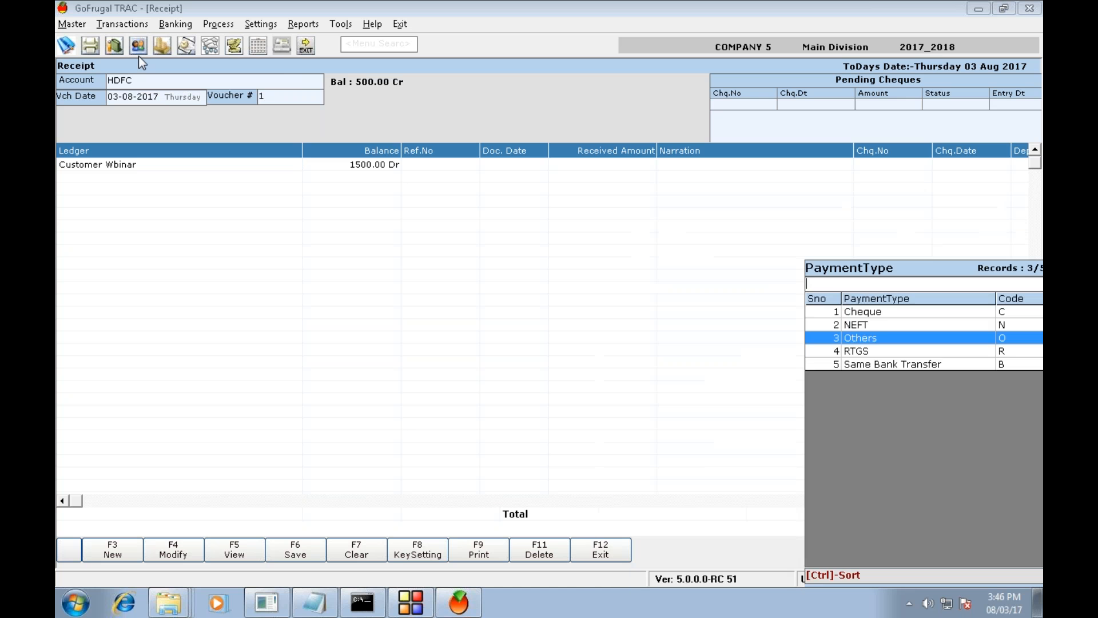
{"action": "key", "text": "Down"}
{"action": "key", "text": "Down"}
{"action": "key", "text": "Up"}
{"action": "key", "text": "Up"}
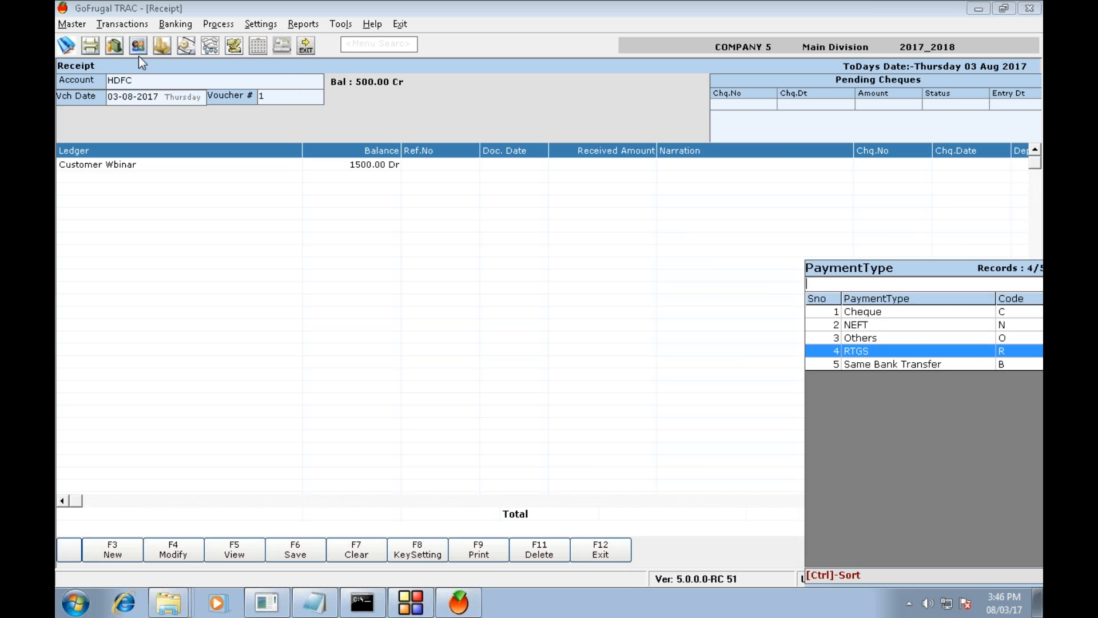
{"action": "key", "text": "Up"}
{"action": "key", "text": "Return"}
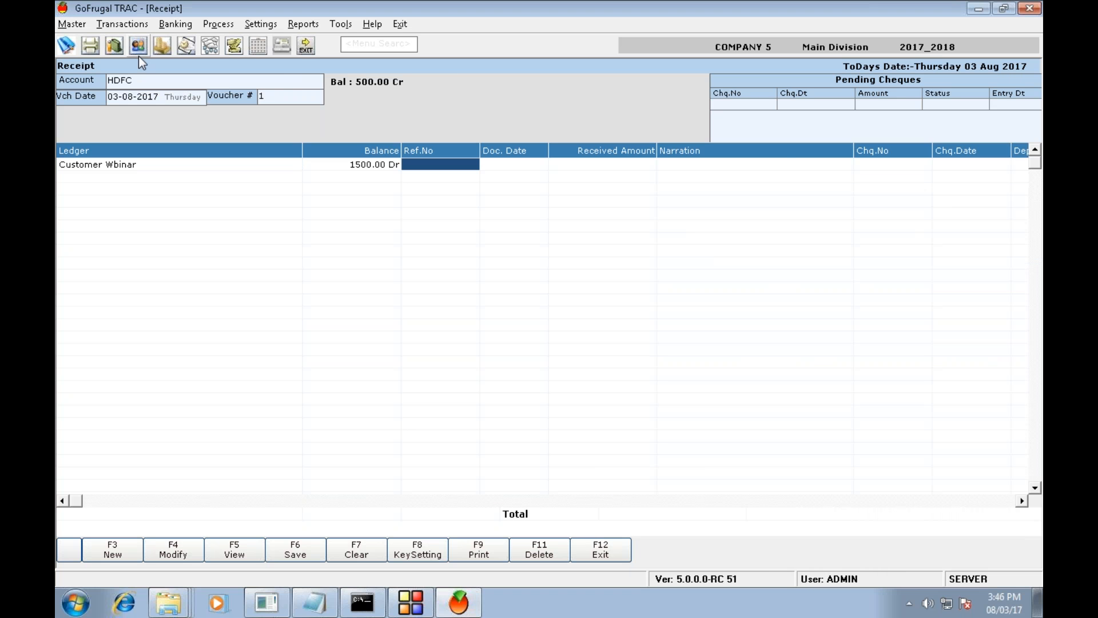
Step: Leave the reference number blank and set the received amount for Customer Wbinar to 500
{"action": "key", "text": "Return"}
{"action": "type", "text": "5"}
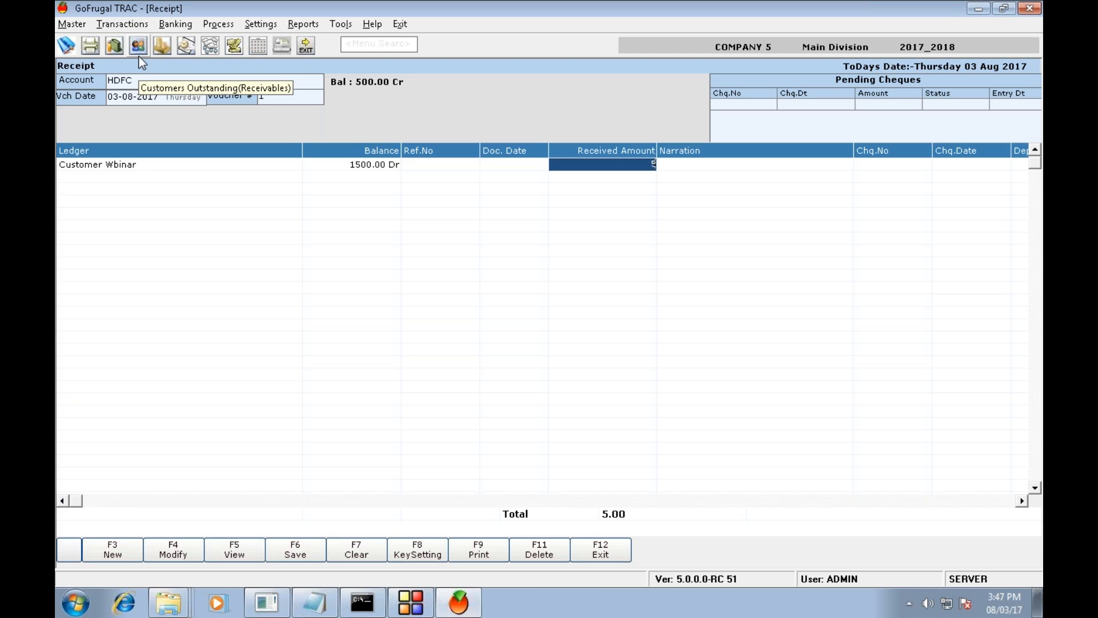
{"action": "type", "text": "00"}
{"action": "key", "text": "Return"}
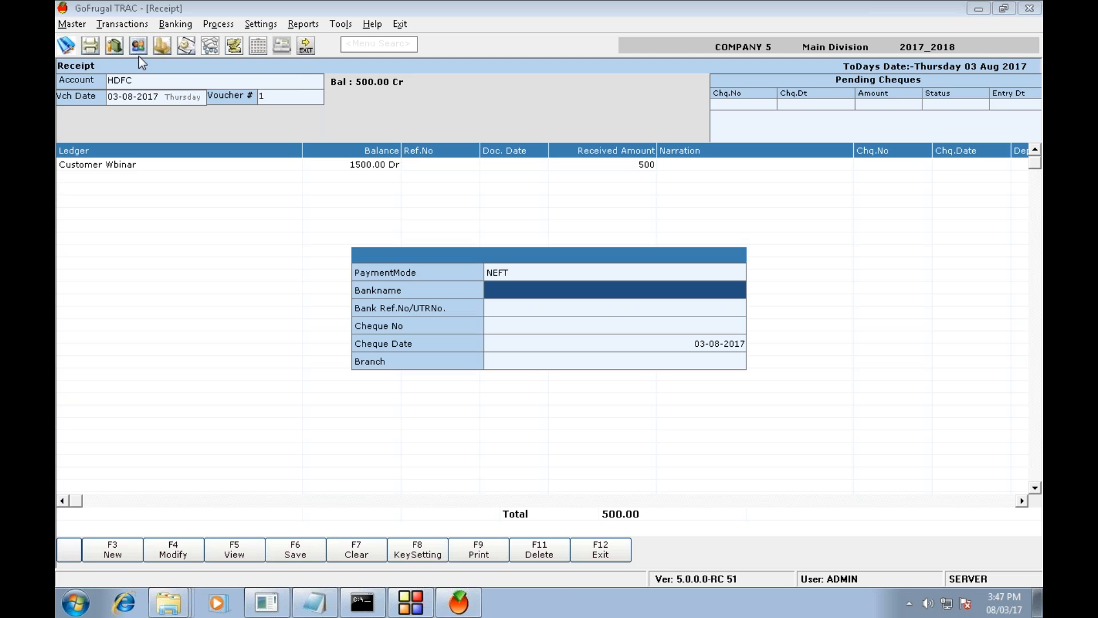
Step: Fill in the NEFT payment details with NEW BANK, bank reference wert and cheque number af, keeping the default cheque date
{"action": "key", "text": "Return"}
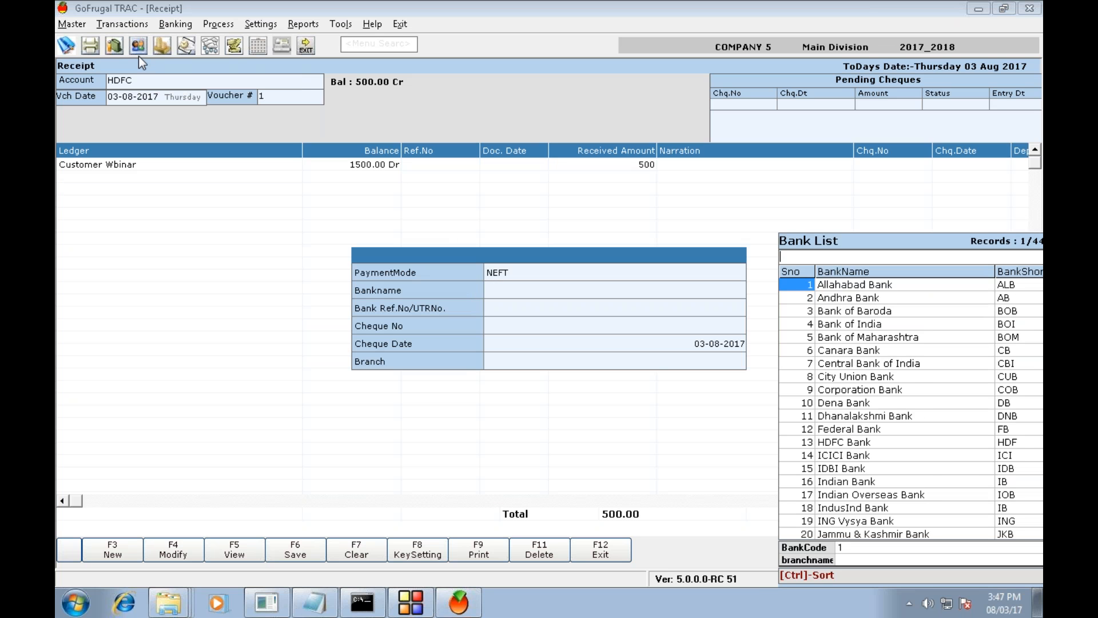
{"action": "type", "text": "ne"}
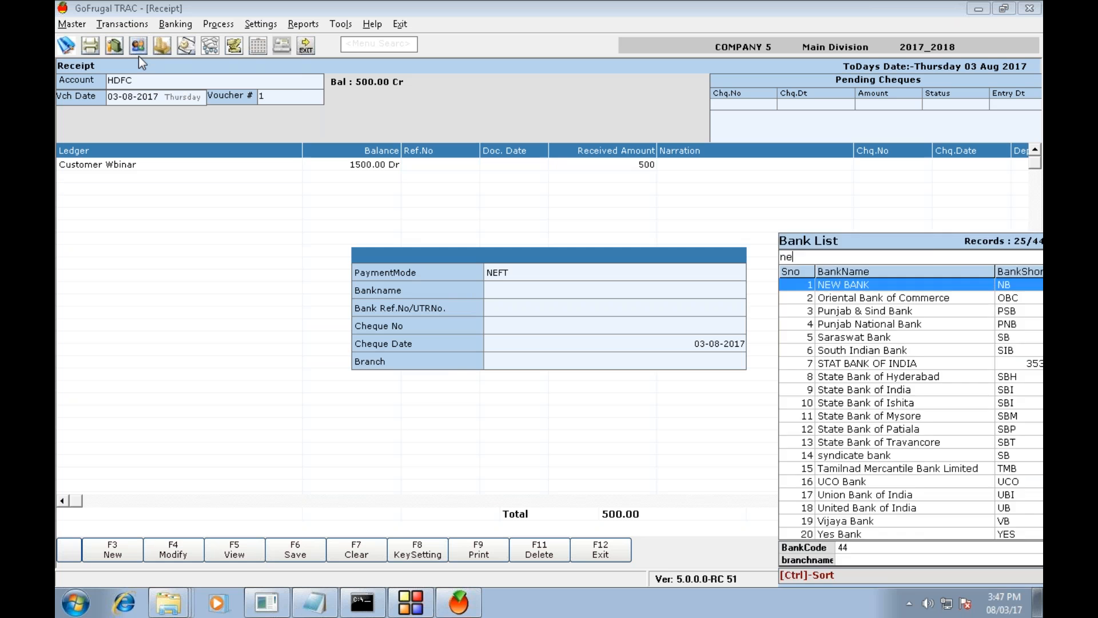
{"action": "key", "text": "Return"}
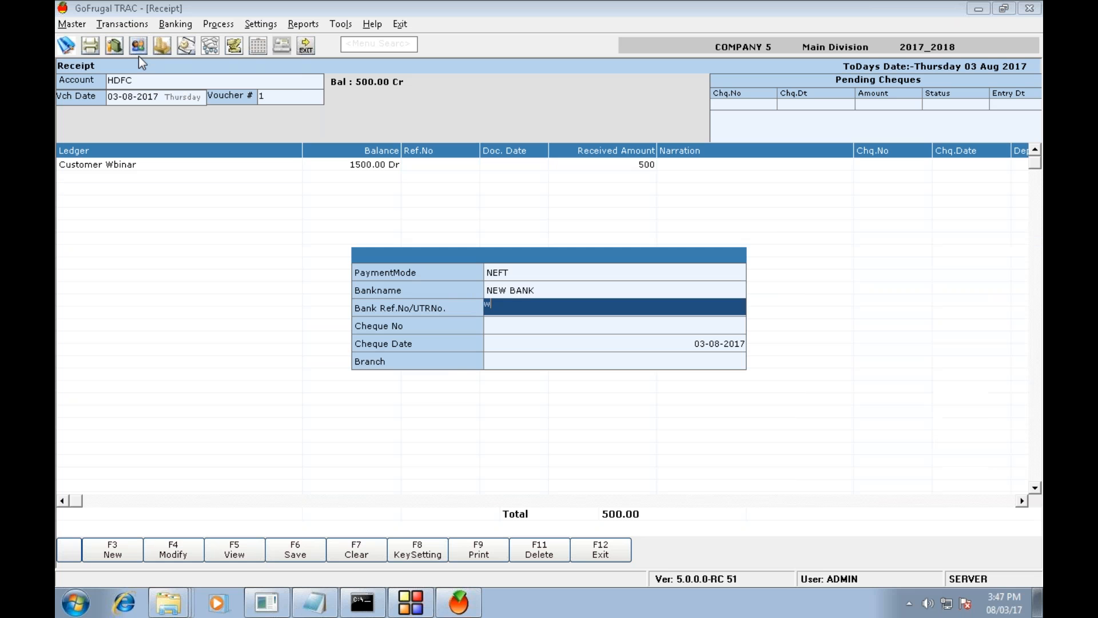
{"action": "type", "text": "wert"}
{"action": "key", "text": "Return"}
{"action": "type", "text": "a"}
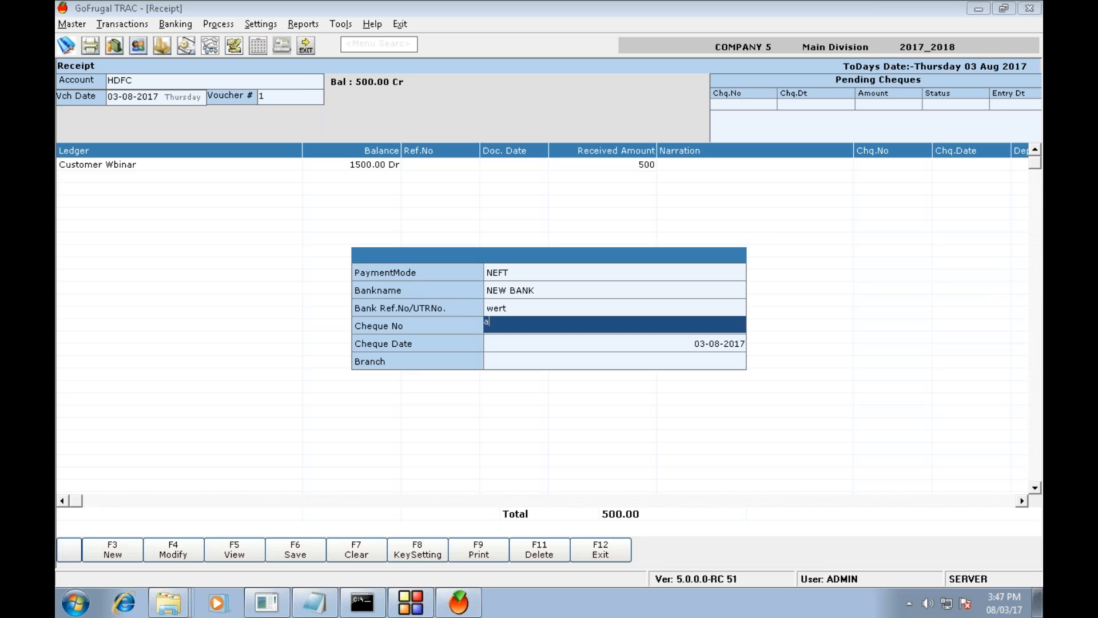
{"action": "type", "text": "f"}
{"action": "key", "text": "Return"}
{"action": "key", "text": "Return"}
{"action": "key", "text": "Return"}
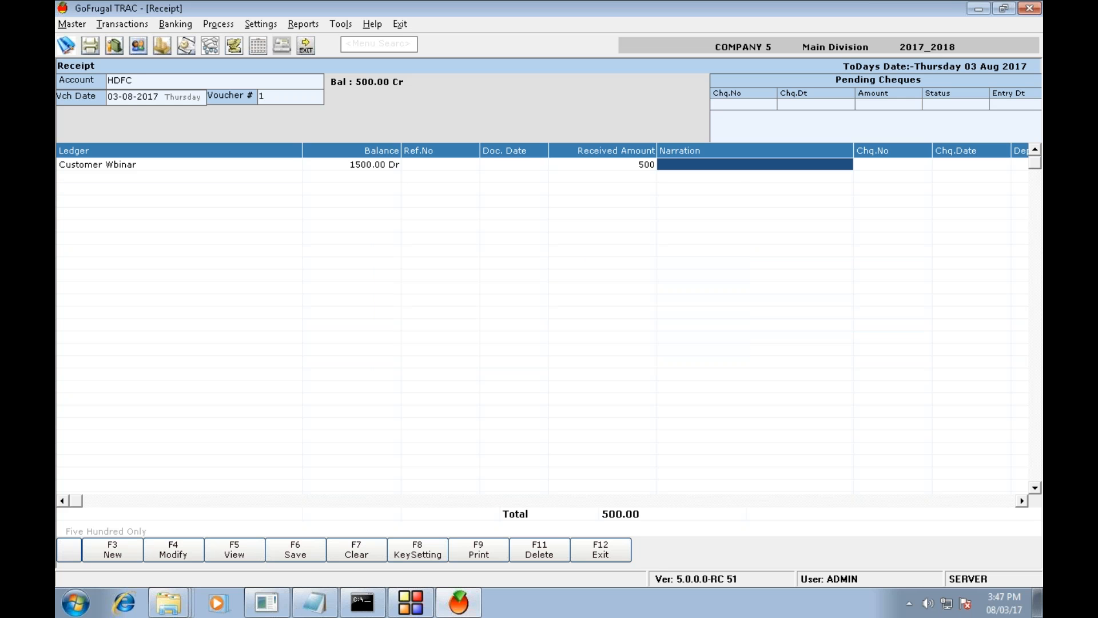
Step: Adjust the received amount against the pending ONAC2 reference and accept the row with the Sales Bill narration
{"action": "key", "text": "Return"}
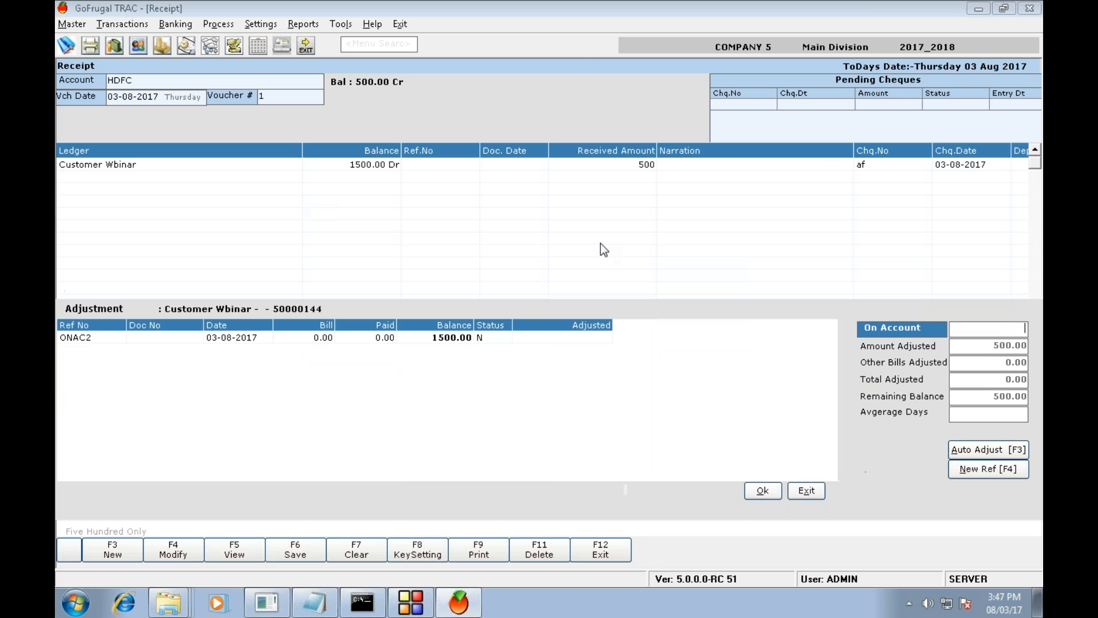
{"action": "left_click", "coordinate": [481, 342]}
{"action": "type", "text": "Y"}
{"action": "key", "text": "Return"}
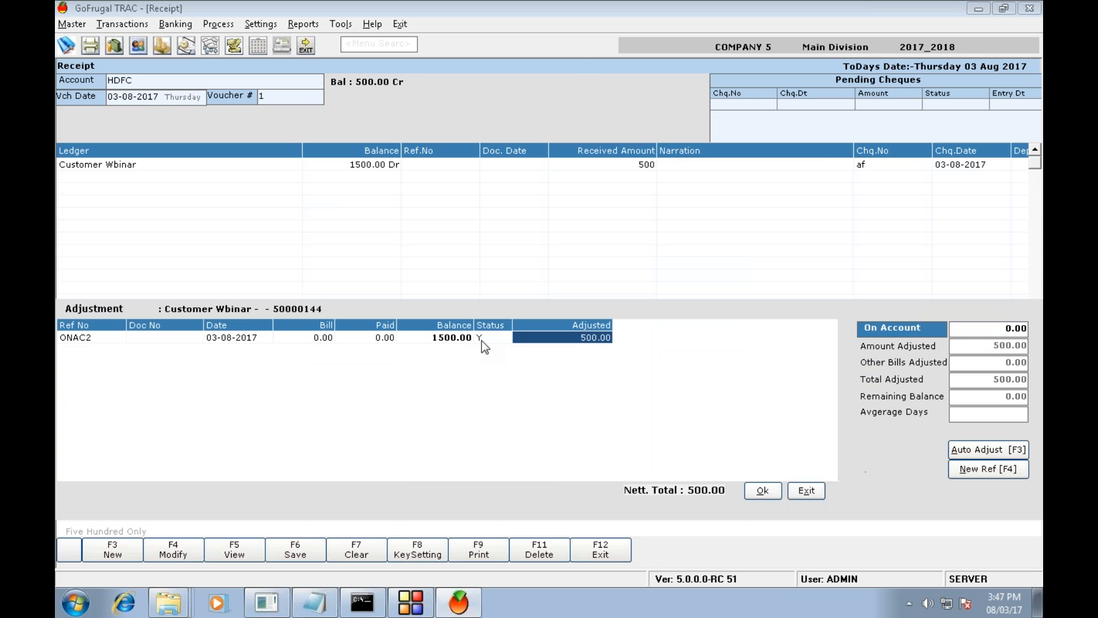
{"action": "key", "text": "Return"}
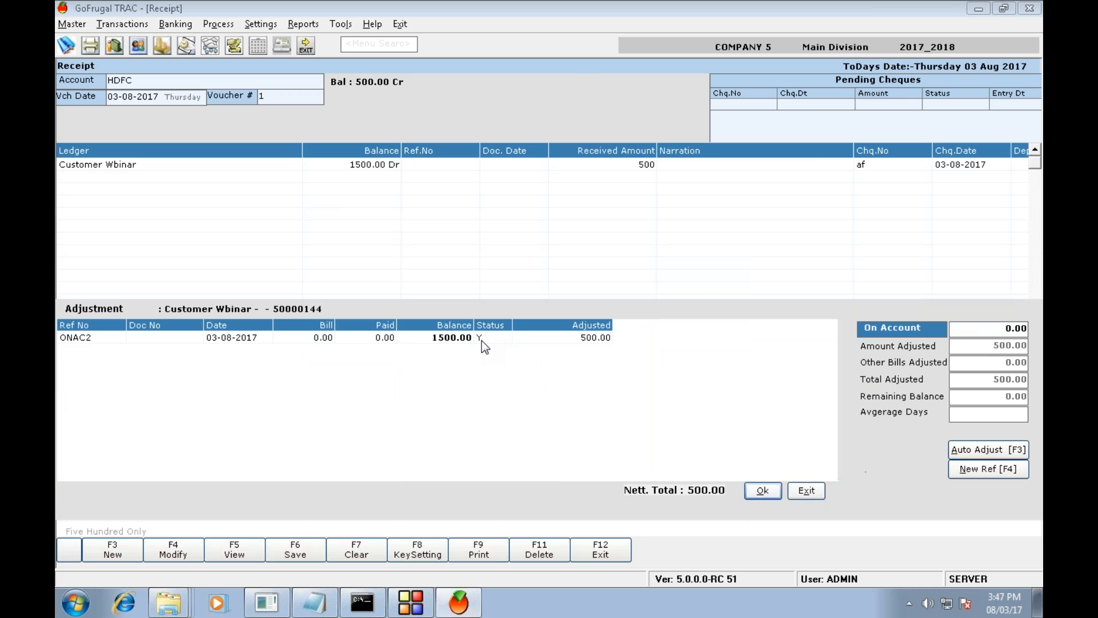
{"action": "key", "text": "Return"}
{"action": "key", "text": "Return"}
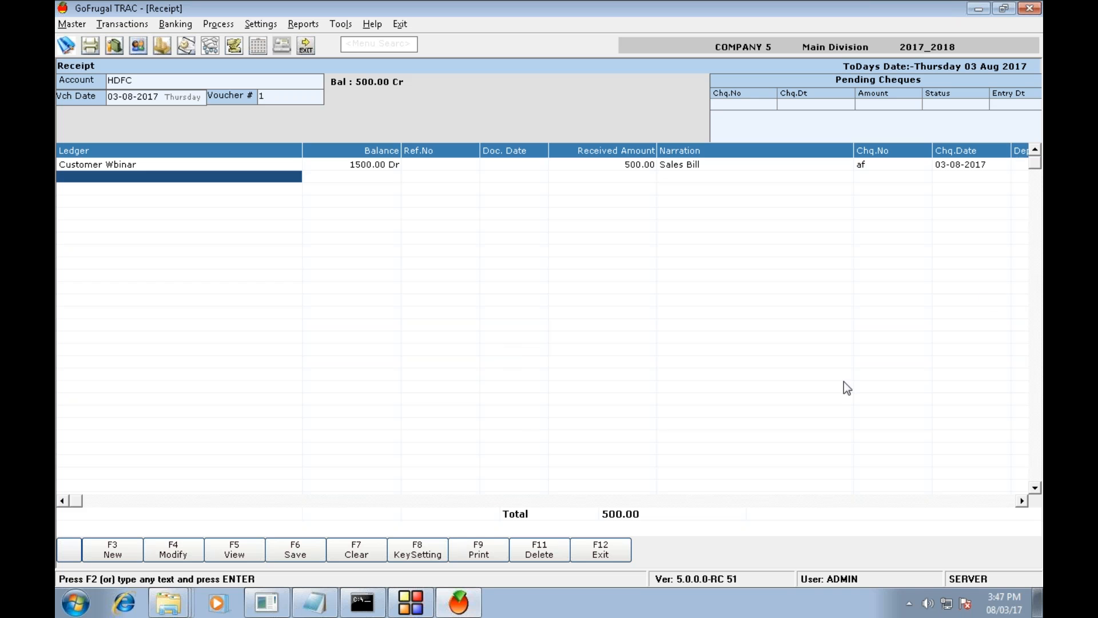
Step: Check the remaining columns of the receipt row and save the receipt voucher without printing it
{"action": "left_click", "coordinate": [483, 551]}
{"action": "left_click", "coordinate": [1023, 502]}
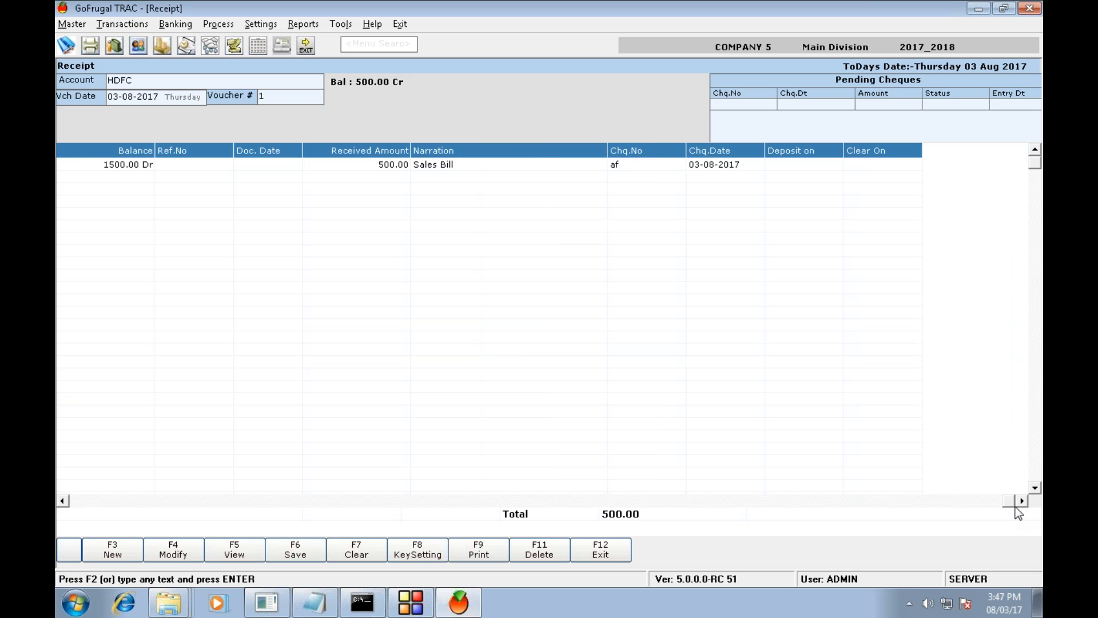
{"action": "left_click", "coordinate": [73, 503]}
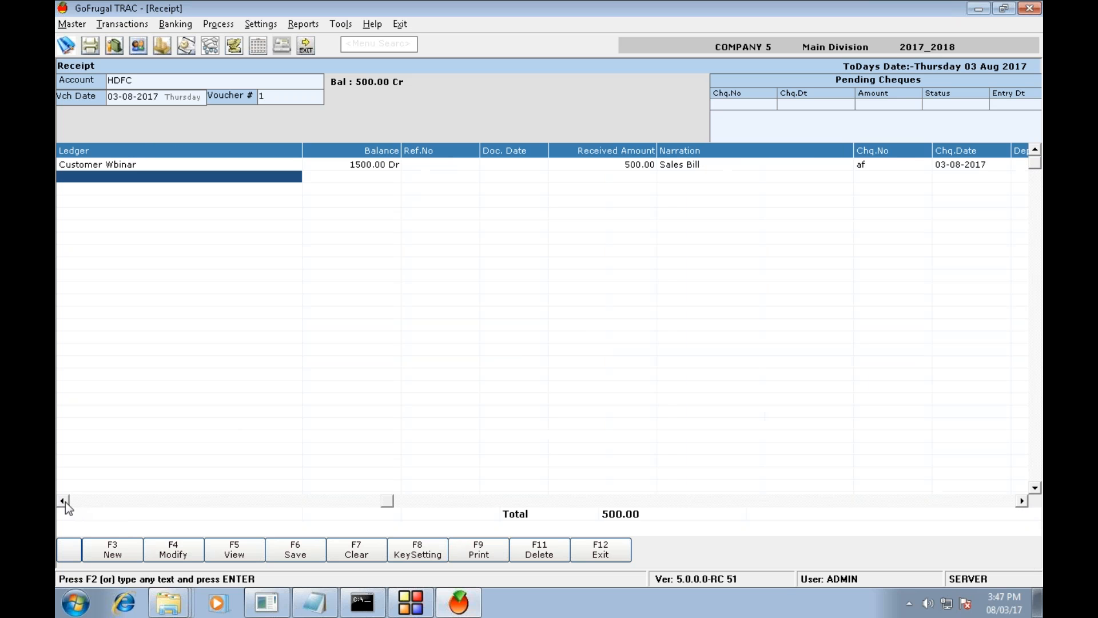
{"action": "left_click", "coordinate": [296, 546]}
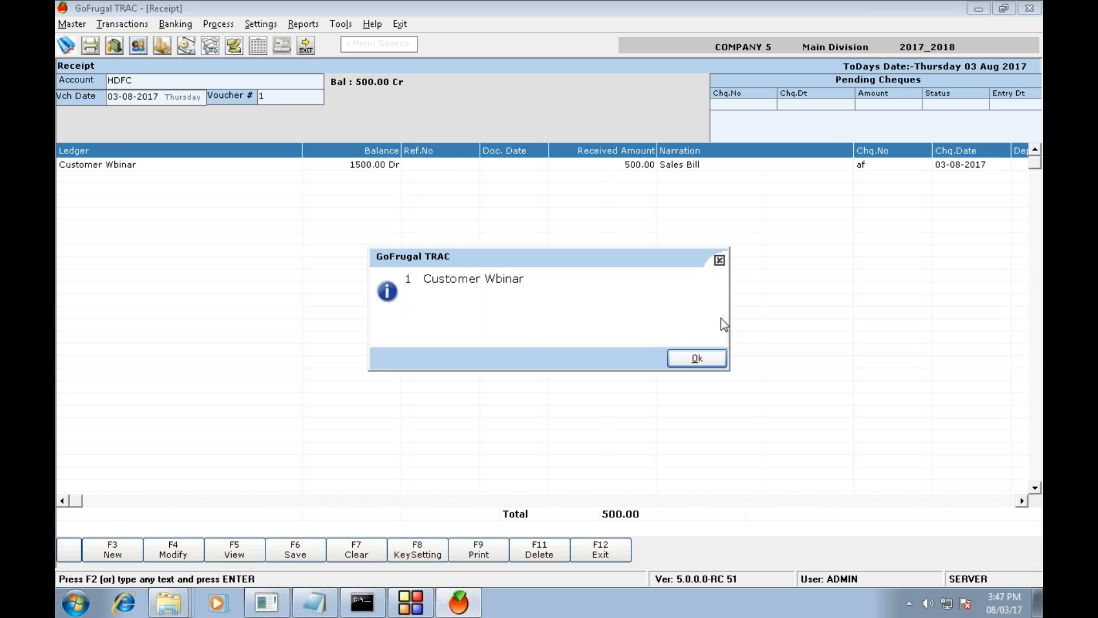
{"action": "left_click", "coordinate": [707, 360]}
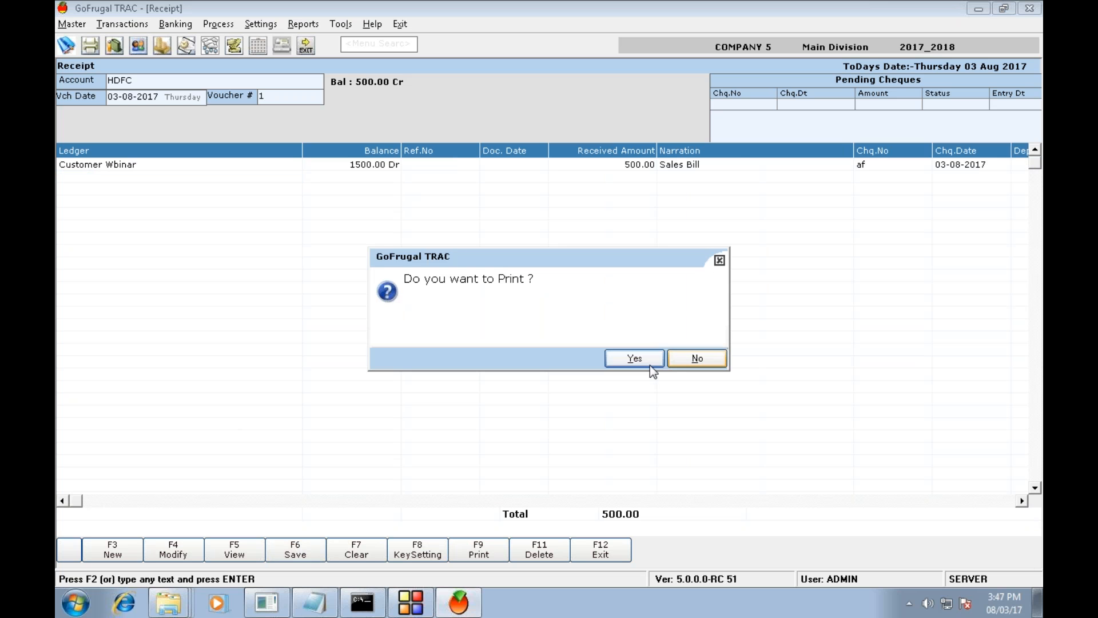
{"action": "left_click", "coordinate": [686, 358]}
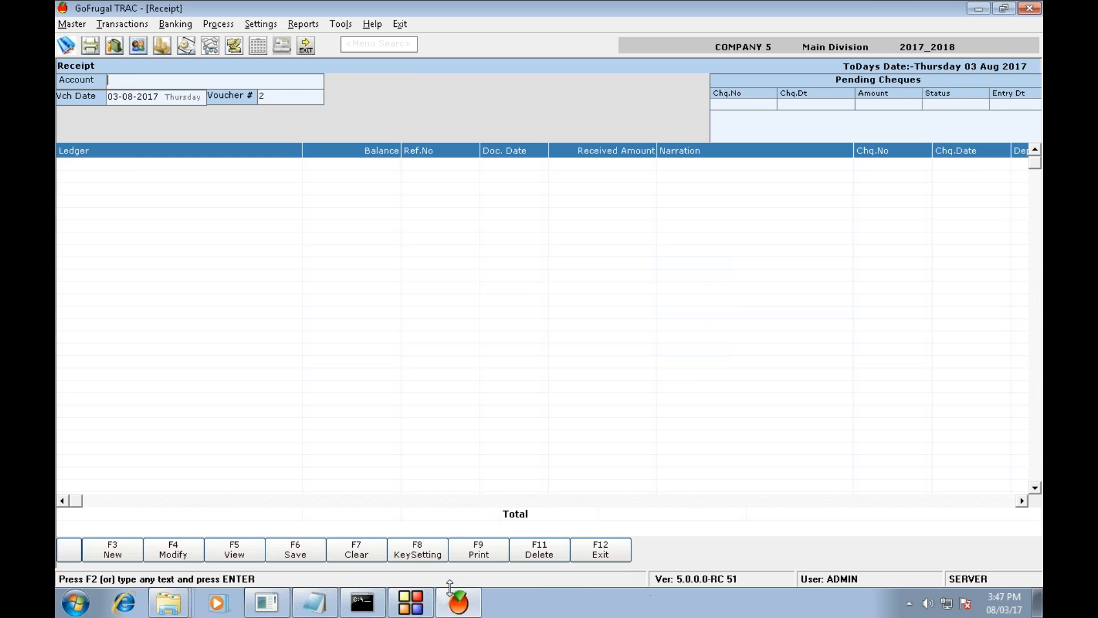
Step: Switch to GoFrugal RPOS7 and enter New Customer as the name of a new Customer Master record
{"action": "left_click", "coordinate": [412, 603]}
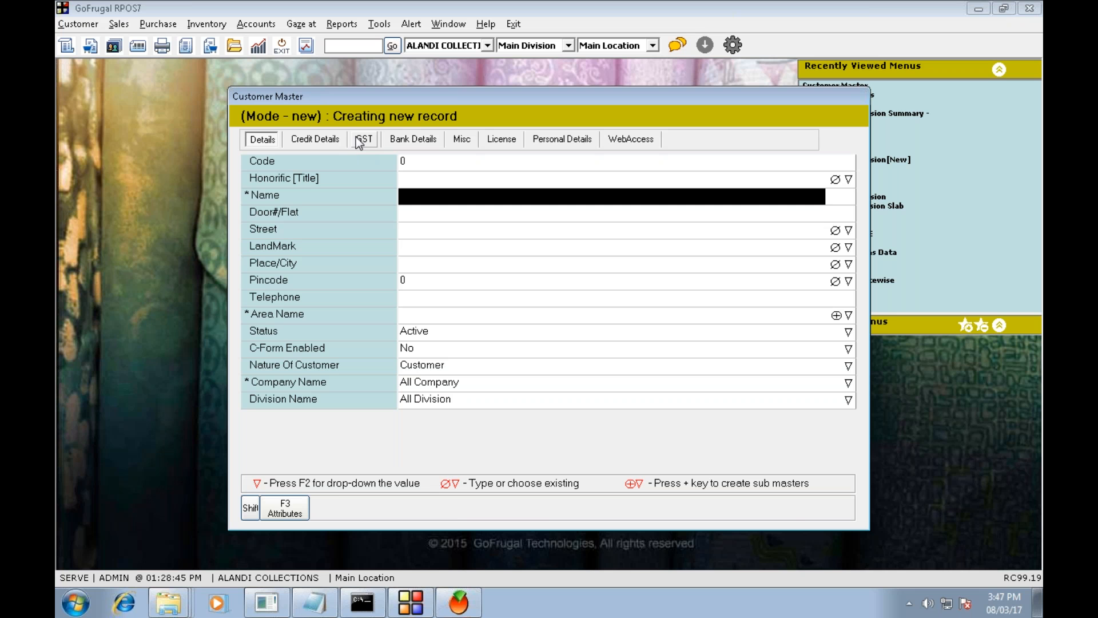
{"action": "type", "text": "New Custome"}
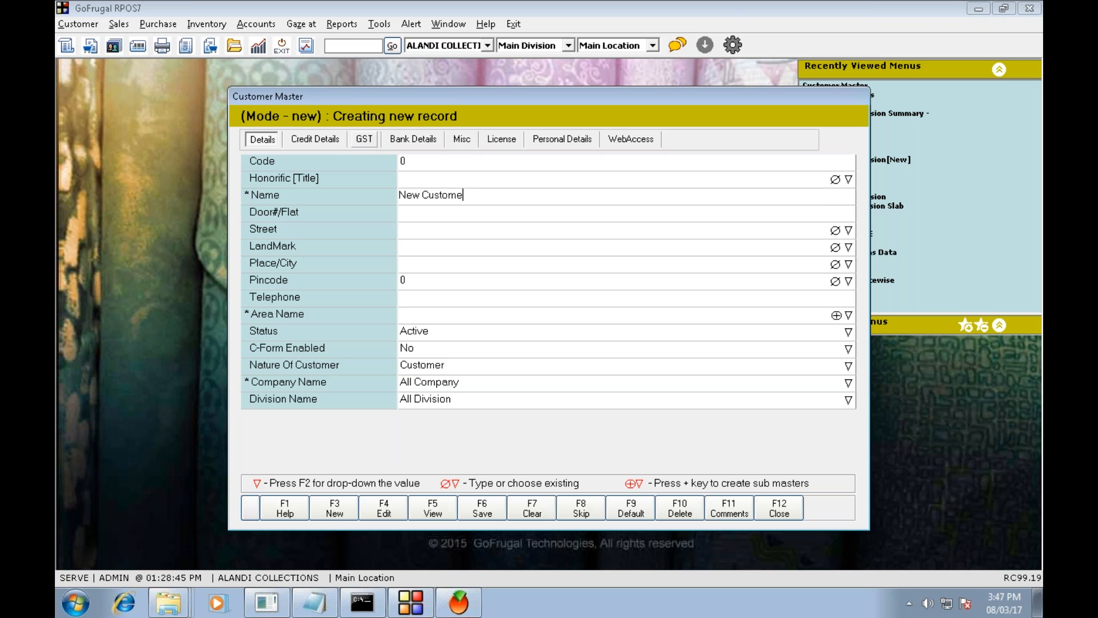
{"action": "type", "text": "r"}
{"action": "key", "text": "Return"}
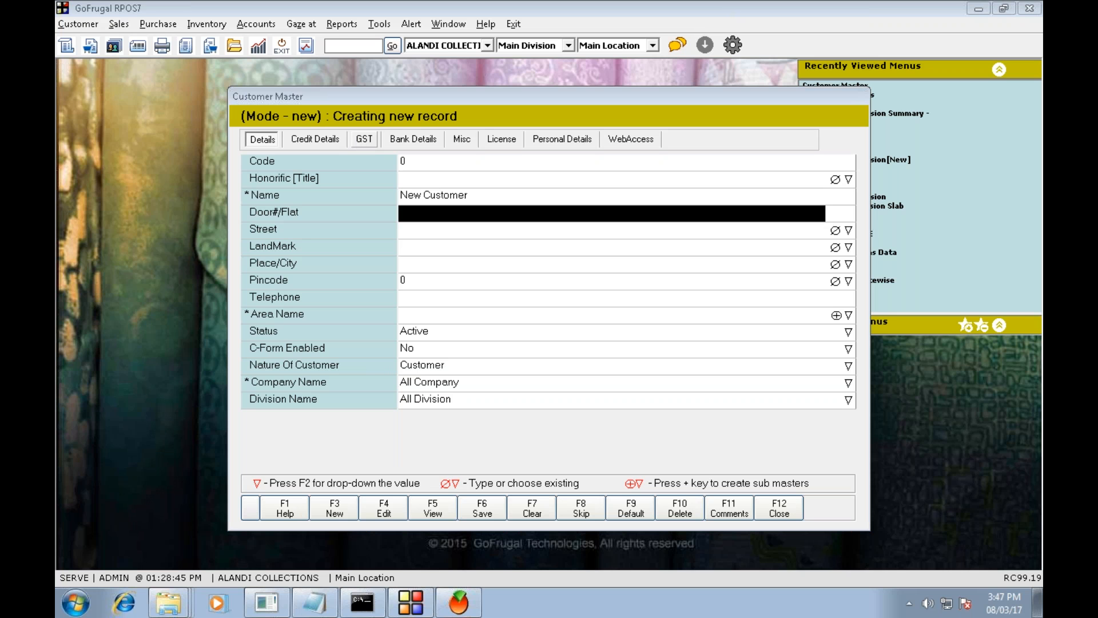
Step: Set the new customer's area to Default, save the Customer Master record and close the form
{"action": "left_click", "coordinate": [365, 139]}
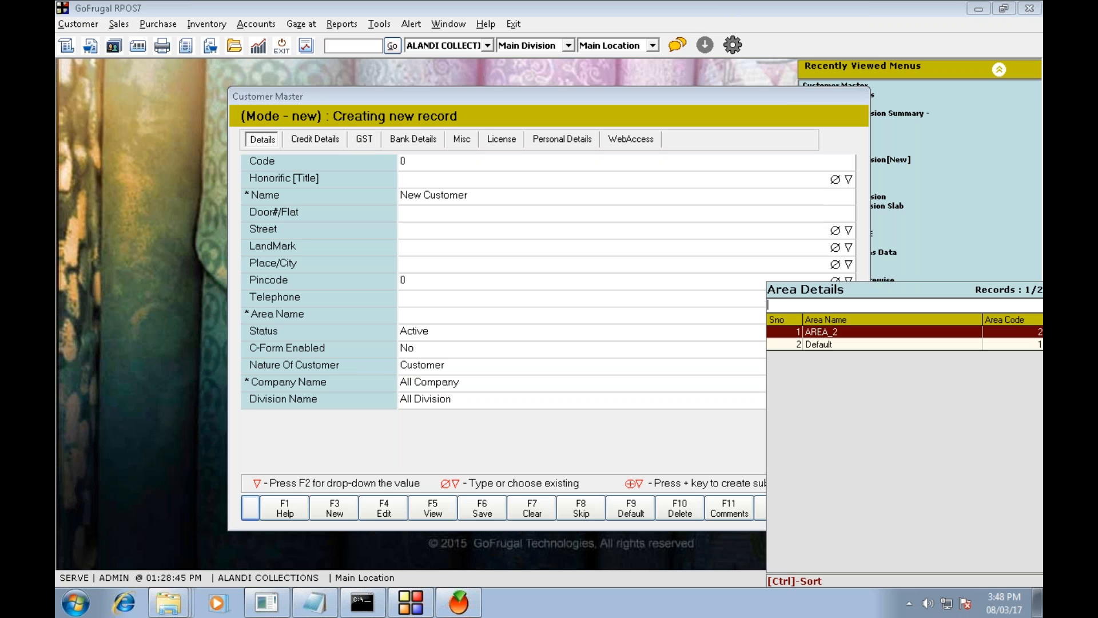
{"action": "key", "text": "Down"}
{"action": "key", "text": "Return"}
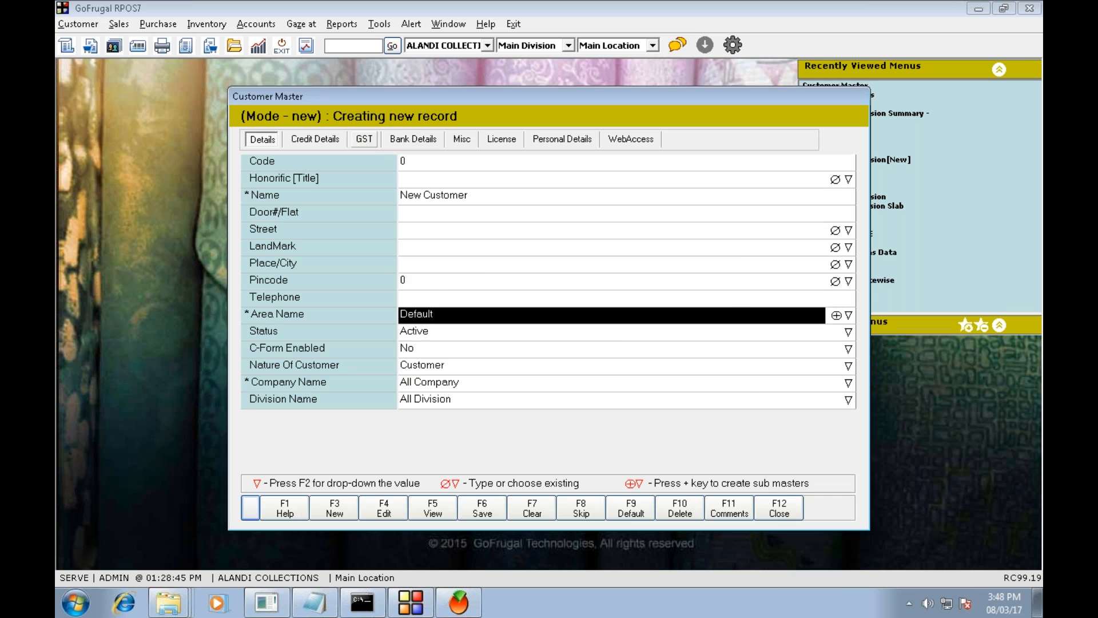
{"action": "key", "text": "F6"}
{"action": "key", "text": "Return"}
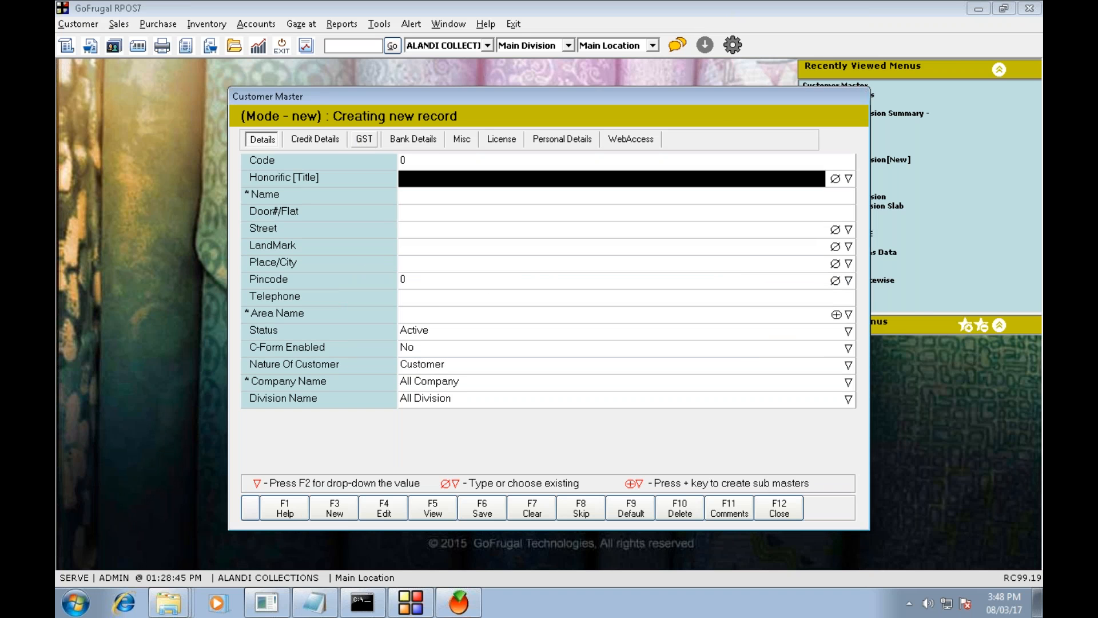
{"action": "key", "text": "Escape"}
{"action": "key", "text": "Return"}
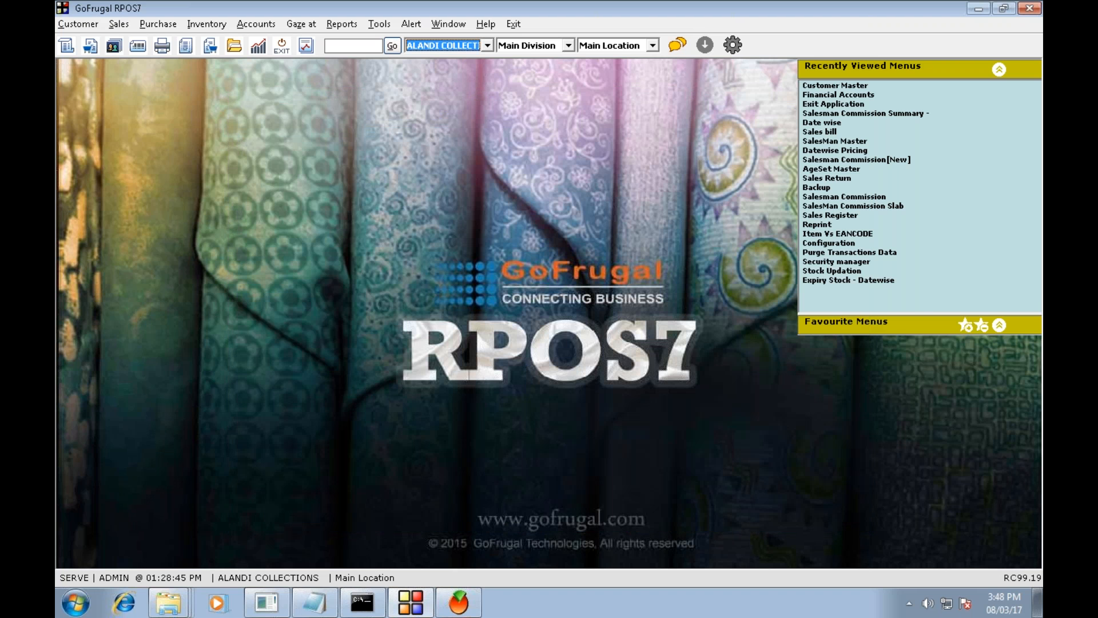
Step: Start a sales bill for New Customer and add item 22, 5 STAR 10.1GM
{"action": "key", "text": "F2"}
{"action": "key", "text": "F11"}
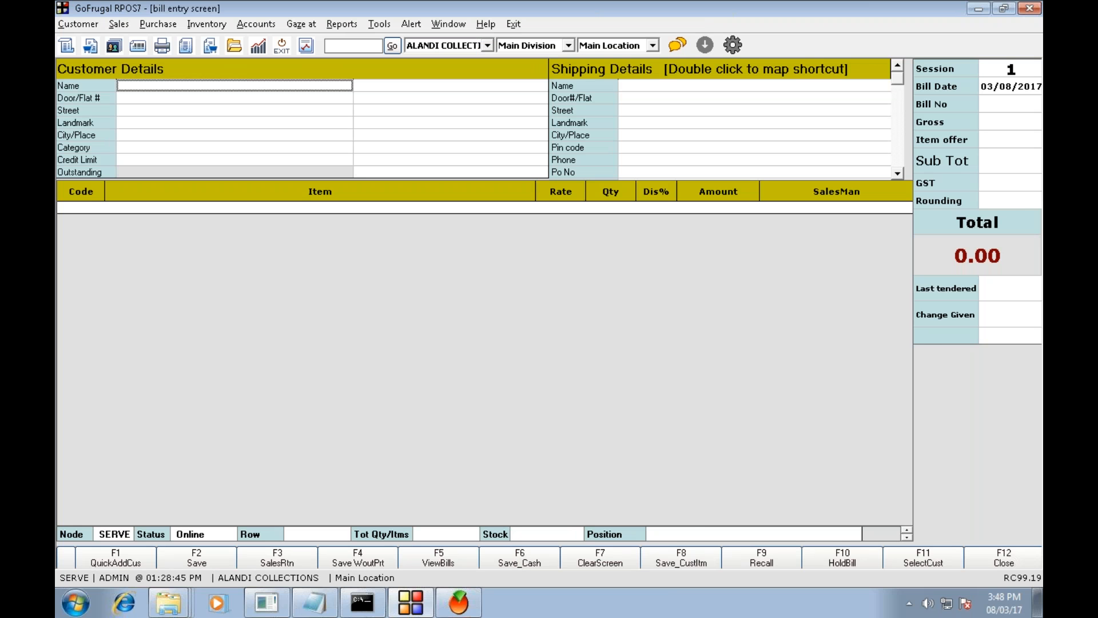
{"action": "key", "text": "Return"}
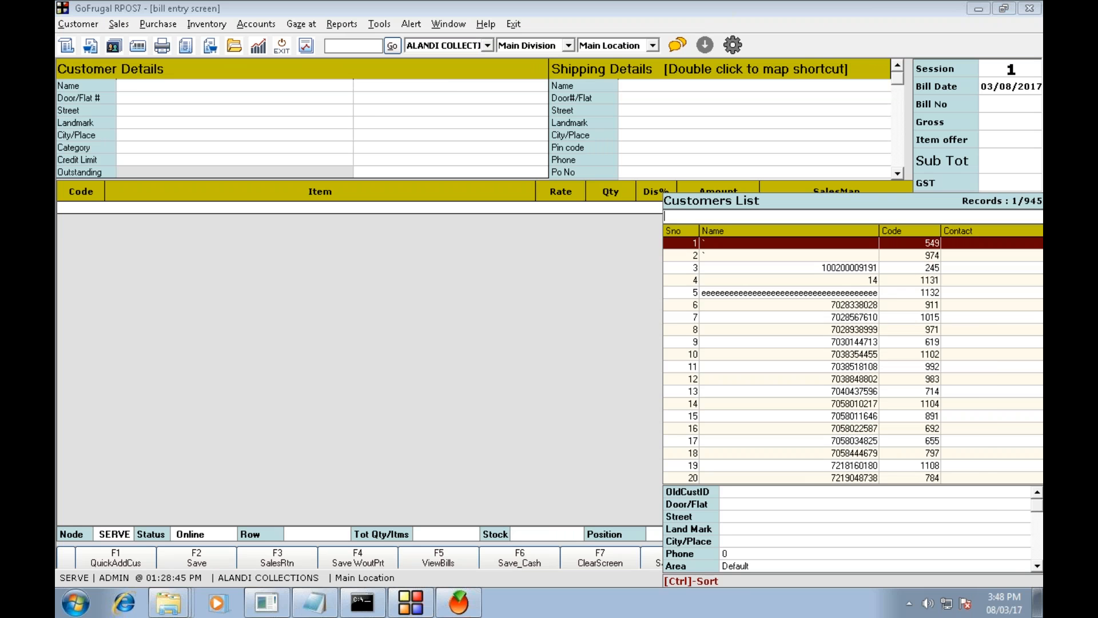
{"action": "key", "text": "Escape"}
{"action": "key", "text": "Return"}
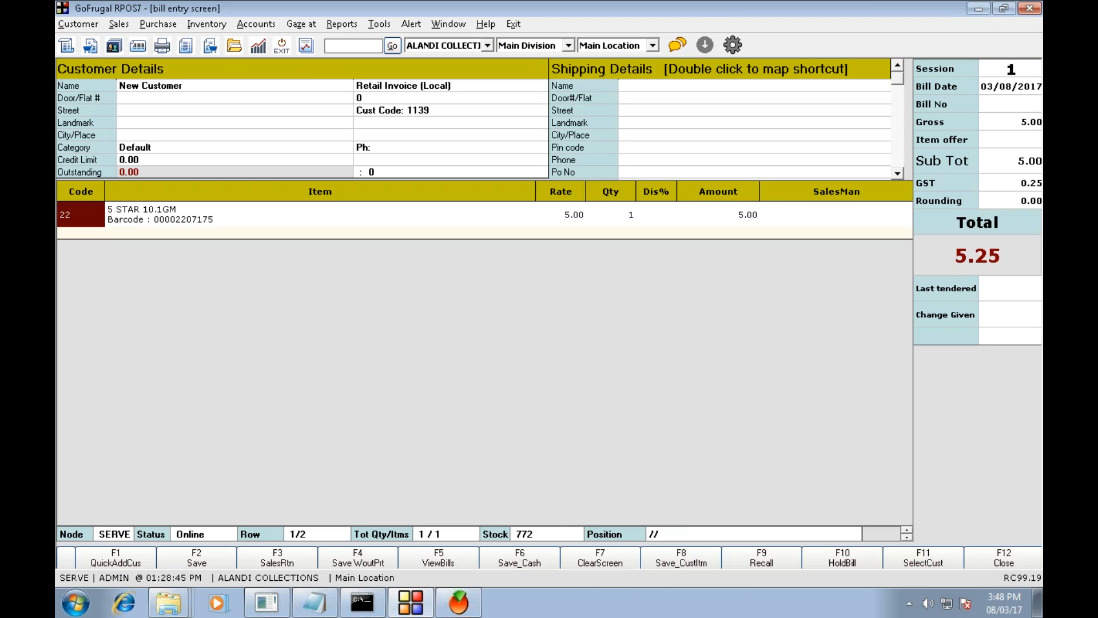
Step: Set the quantity of the 5 STAR 10.1GM item to 100
{"action": "left_click", "coordinate": [656, 214]}
{"action": "left_click", "coordinate": [611, 214]}
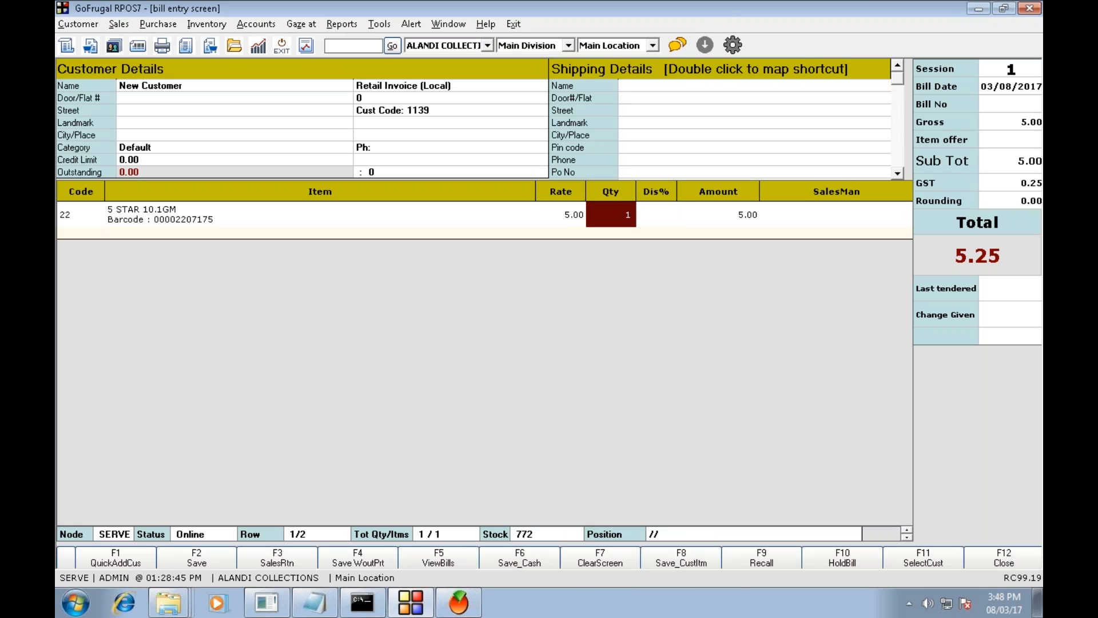
{"action": "type", "text": "100"}
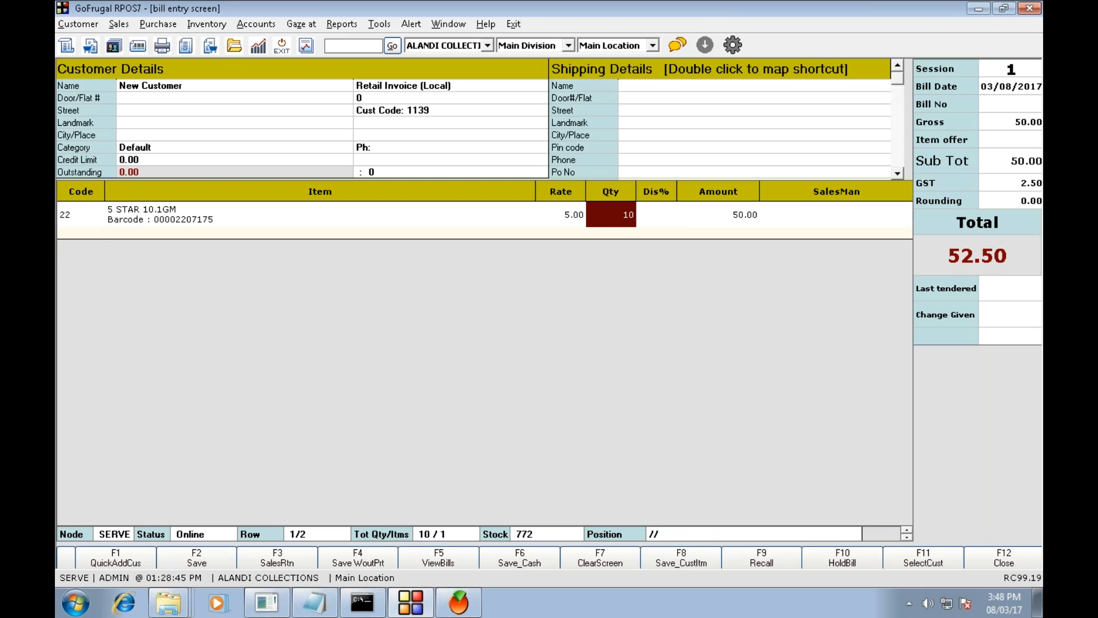
{"action": "key", "text": "Return"}
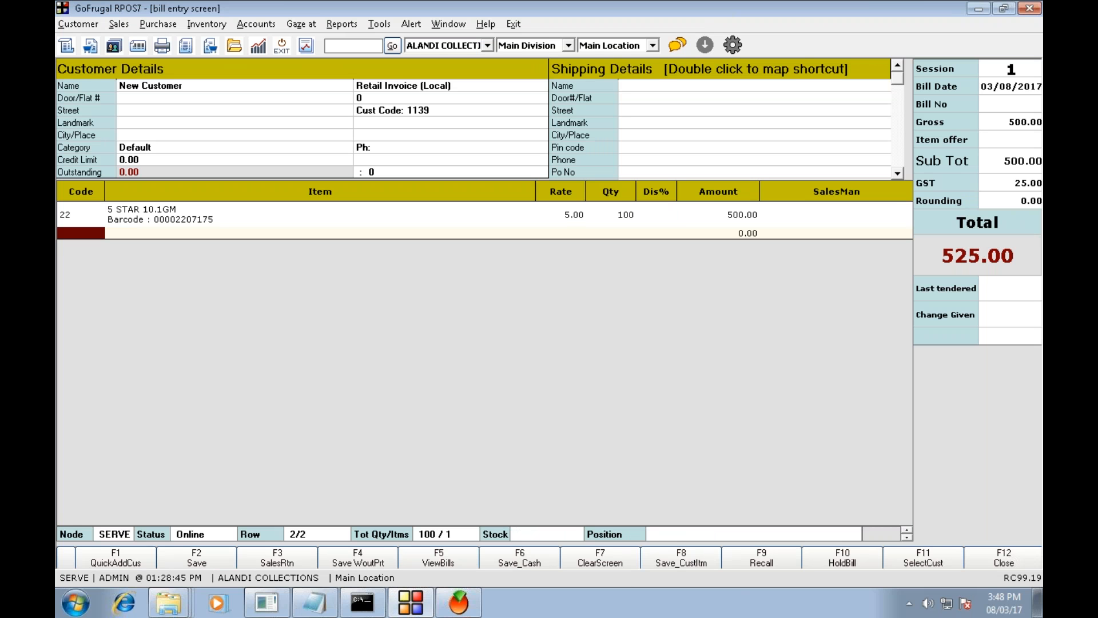
Step: Tender 525.00 as a Credit Sale, save the bill without printing and close the bill entry screen
{"action": "key", "text": "F2"}
{"action": "key", "text": "Down"}
{"action": "key", "text": "Down"}
{"action": "key", "text": "Down"}
{"action": "key", "text": "Down"}
{"action": "key", "text": "Return"}
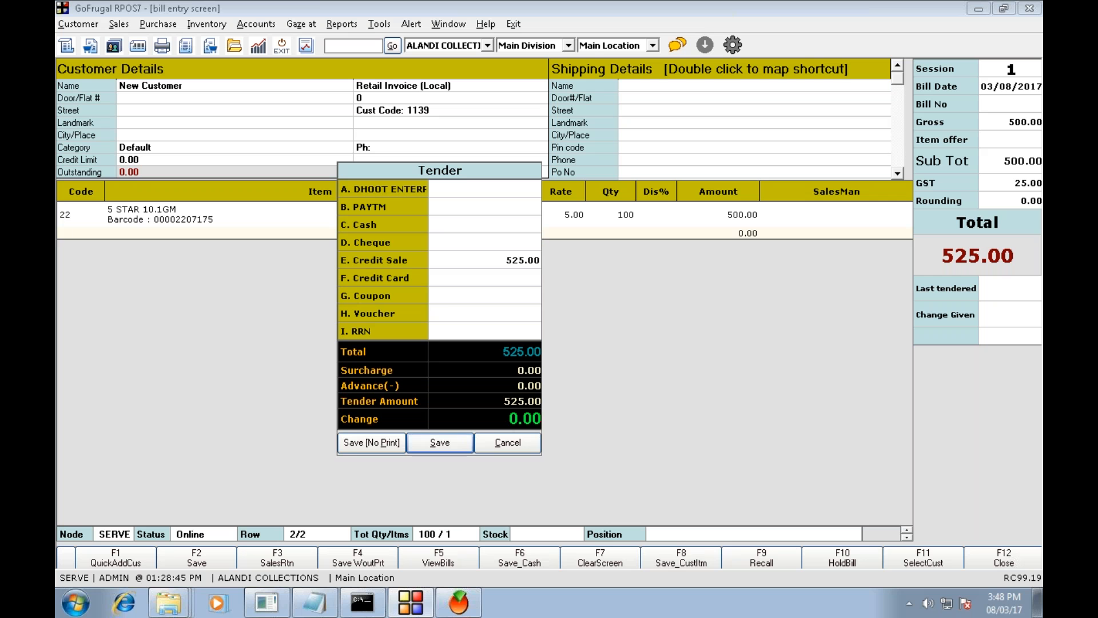
{"action": "key", "text": "shift+Tab"}
{"action": "key", "text": "Return"}
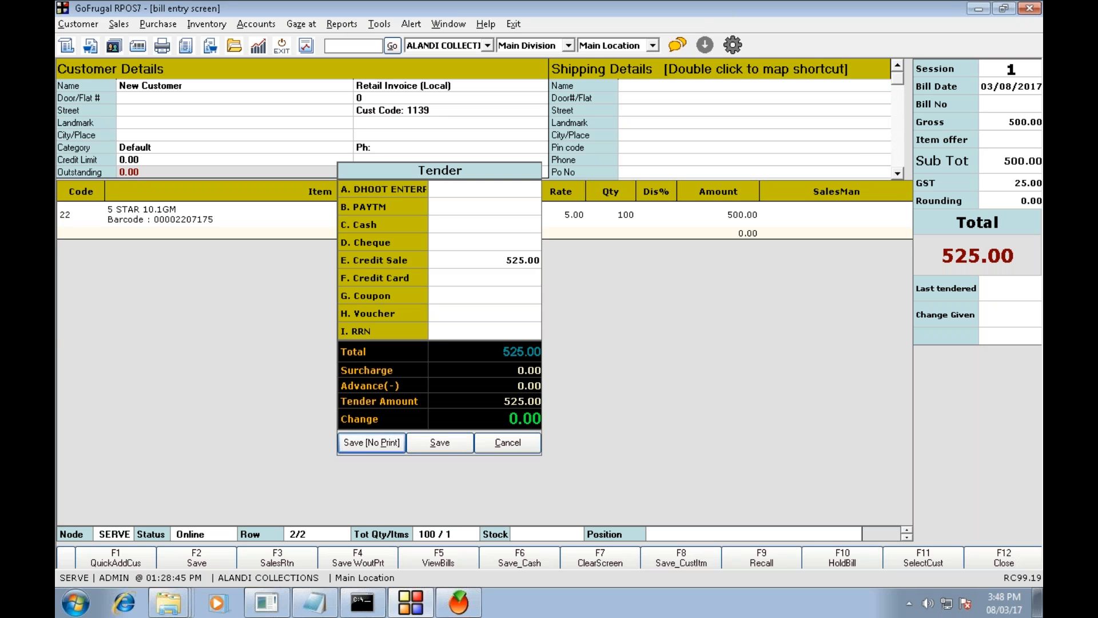
{"action": "key", "text": "Escape"}
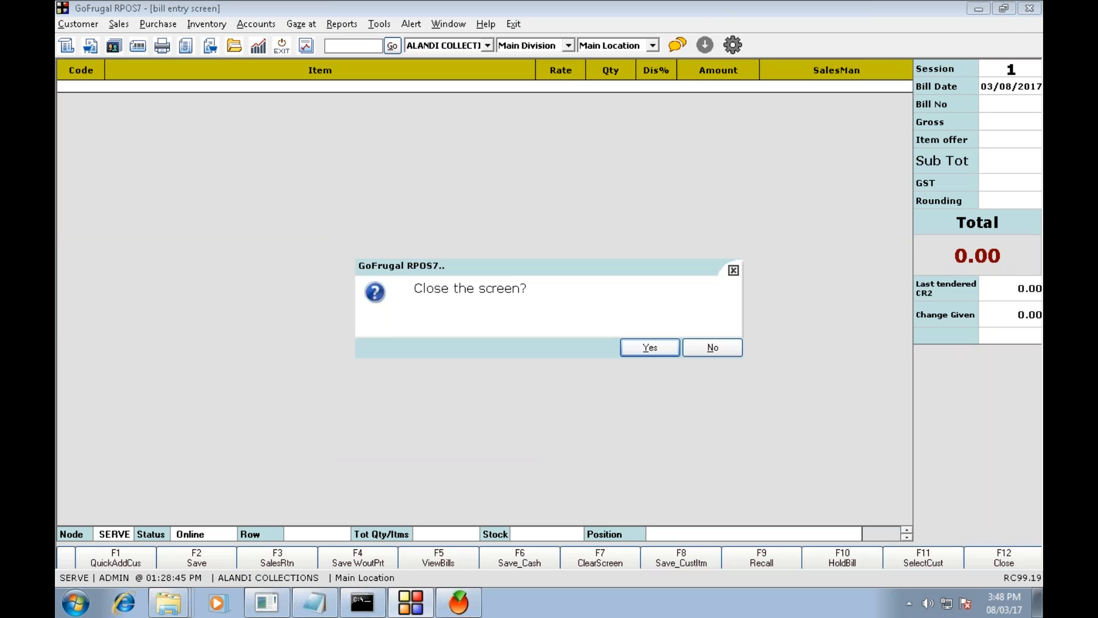
{"action": "key", "text": "Return"}
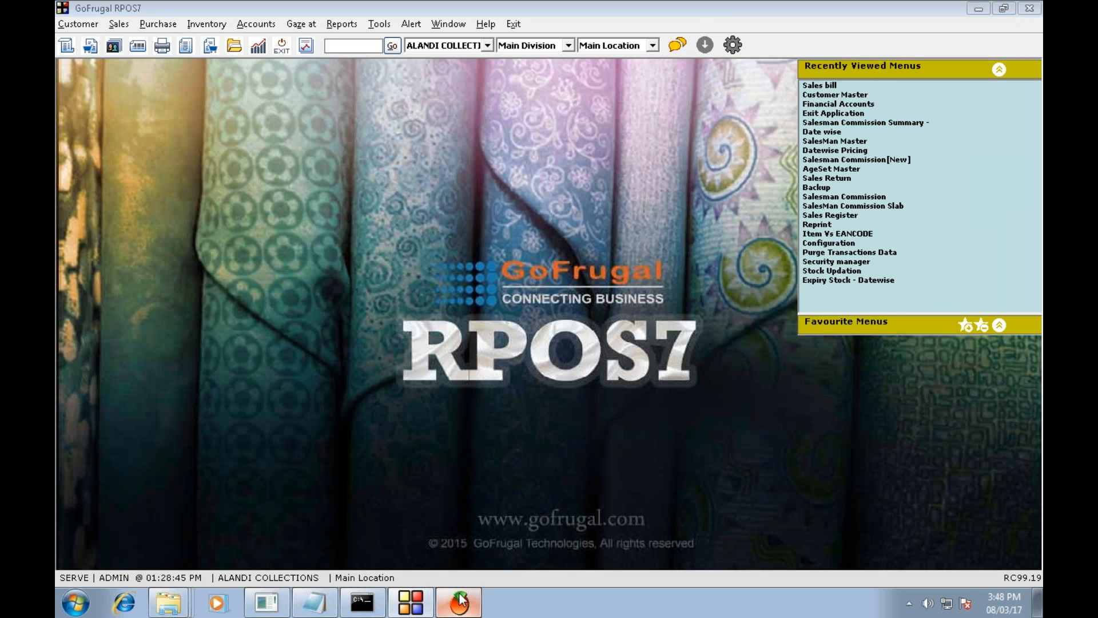
Step: Switch to GoFrugal TRAC and change the active company to ALANDI COLLECTIONS, Main Division, 2017_2018
{"action": "left_click", "coordinate": [459, 601]}
{"action": "left_click", "coordinate": [658, 359]}
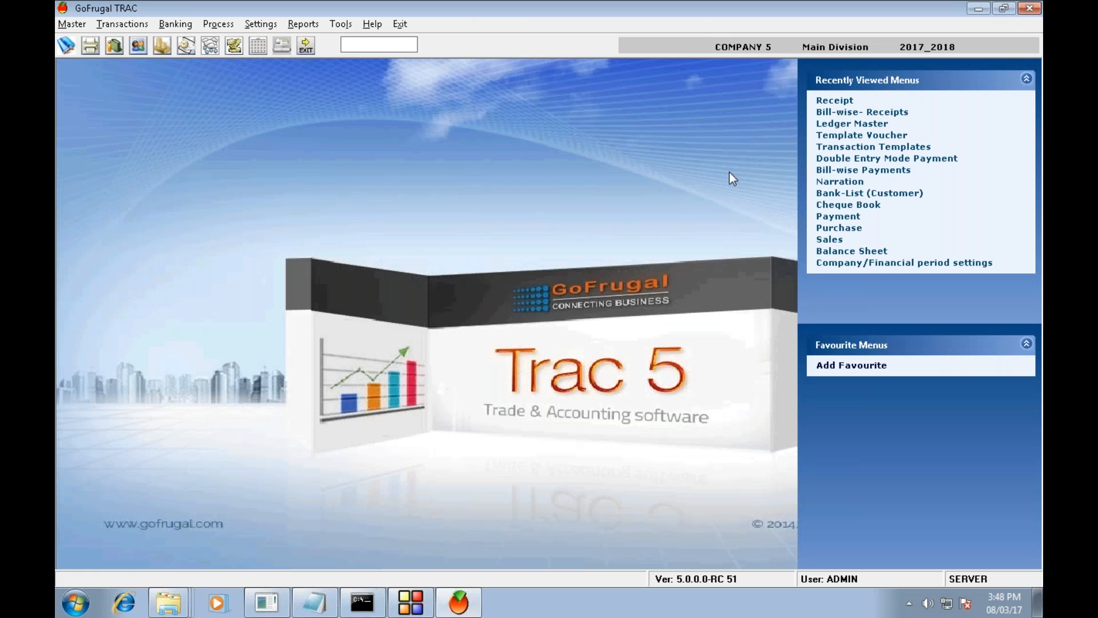
{"action": "key", "text": "F2"}
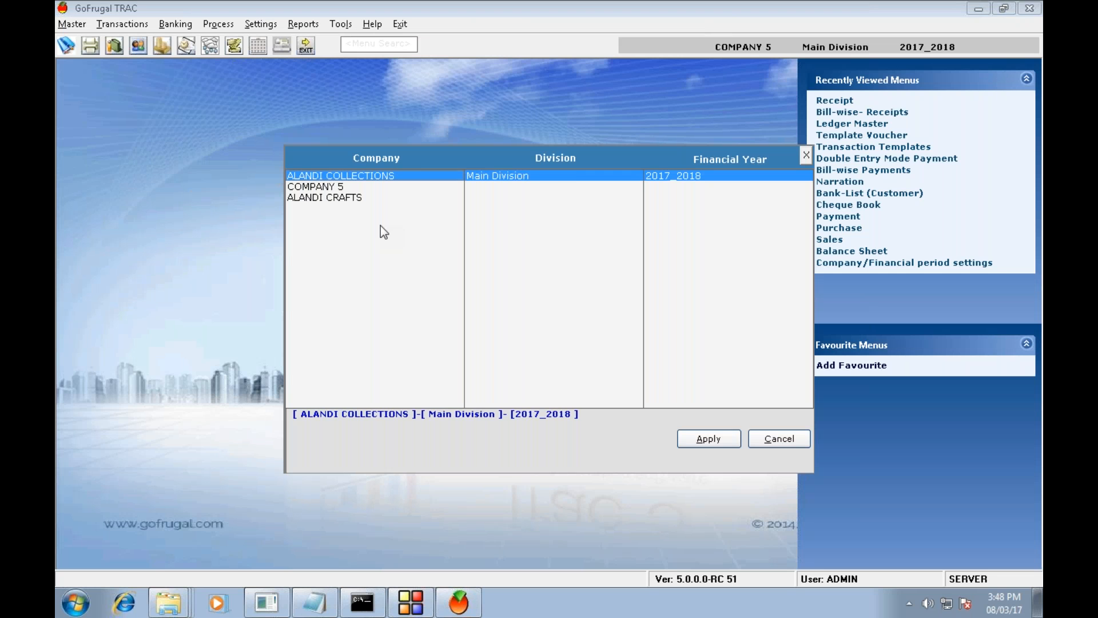
{"action": "key", "text": "Return"}
Step: Open a bill-wise receipt and choose New Customer as its account
{"action": "left_click", "coordinate": [122, 23]}
{"action": "left_click", "coordinate": [199, 197]}
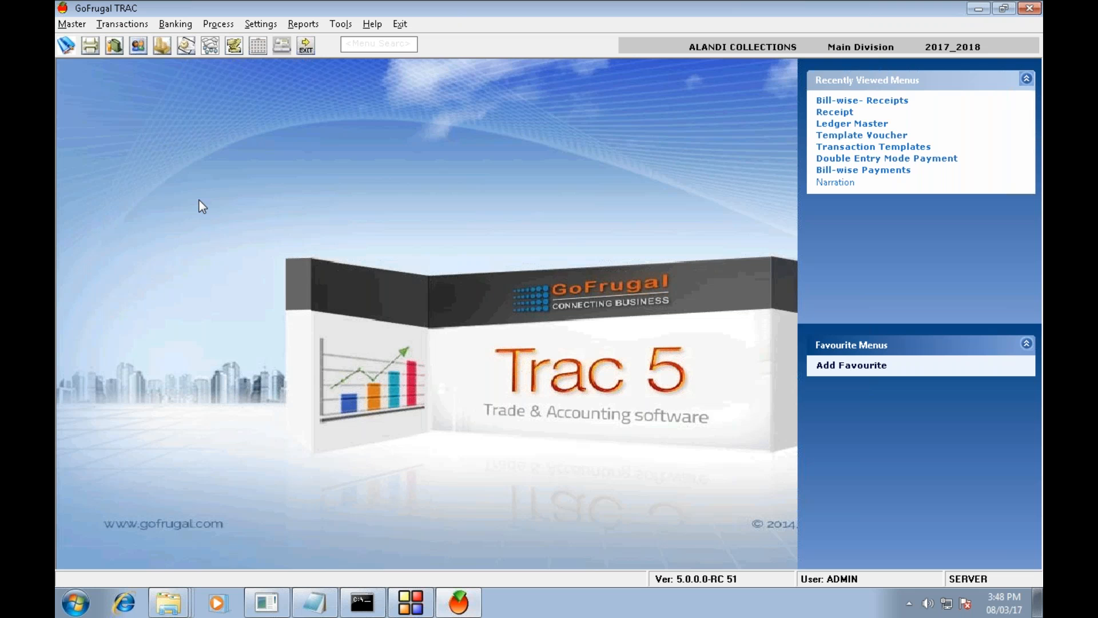
{"action": "key", "text": "Return"}
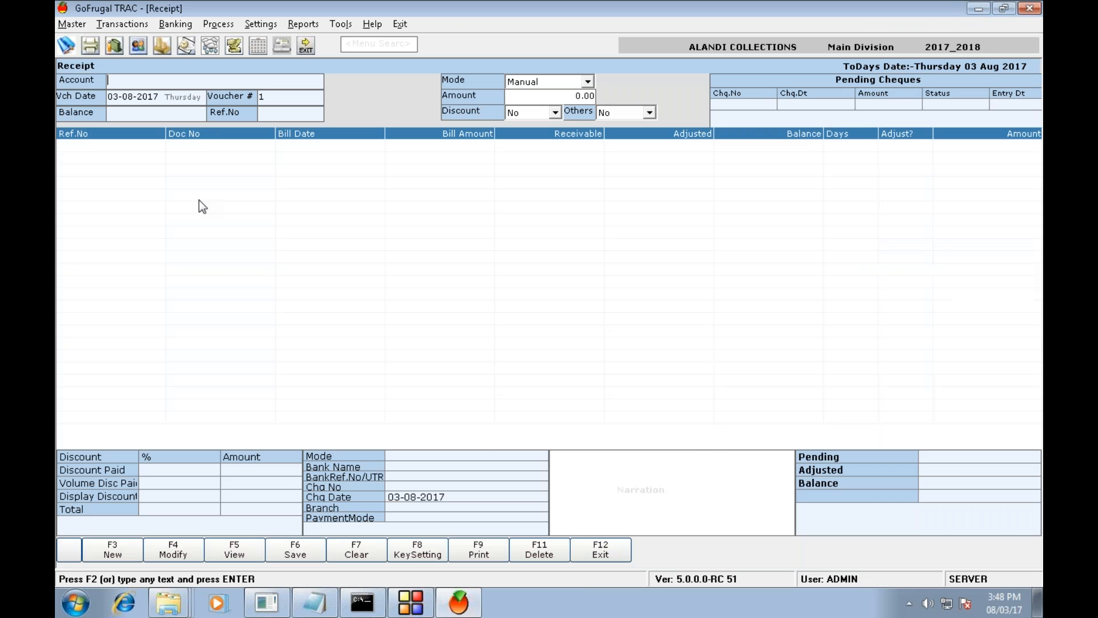
{"action": "type", "text": "new"}
{"action": "key", "text": "Return"}
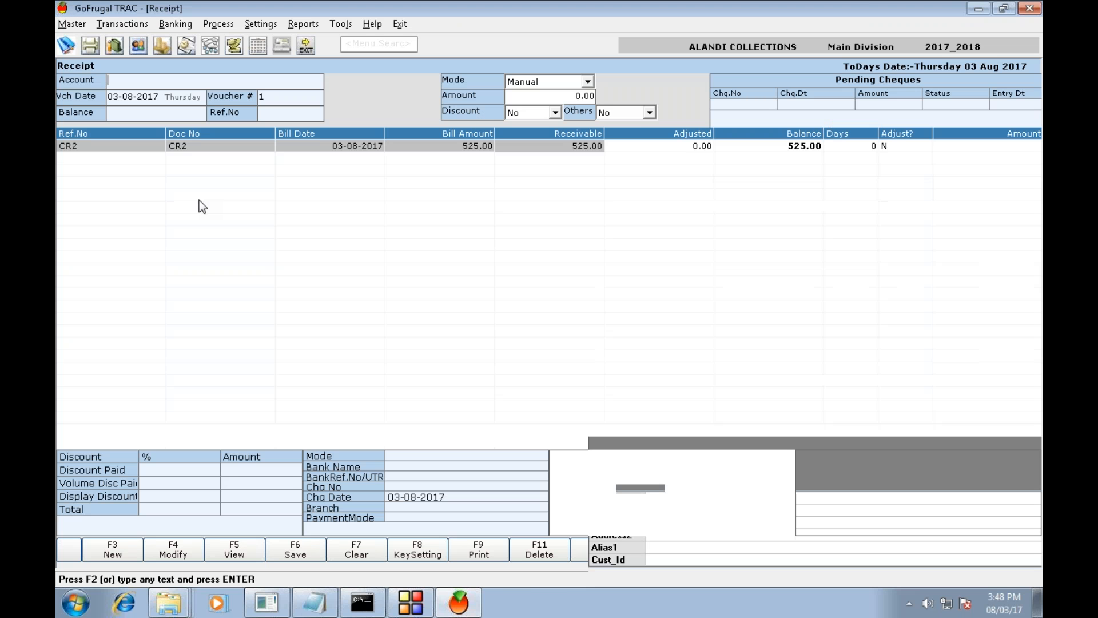
{"action": "key", "text": "Return"}
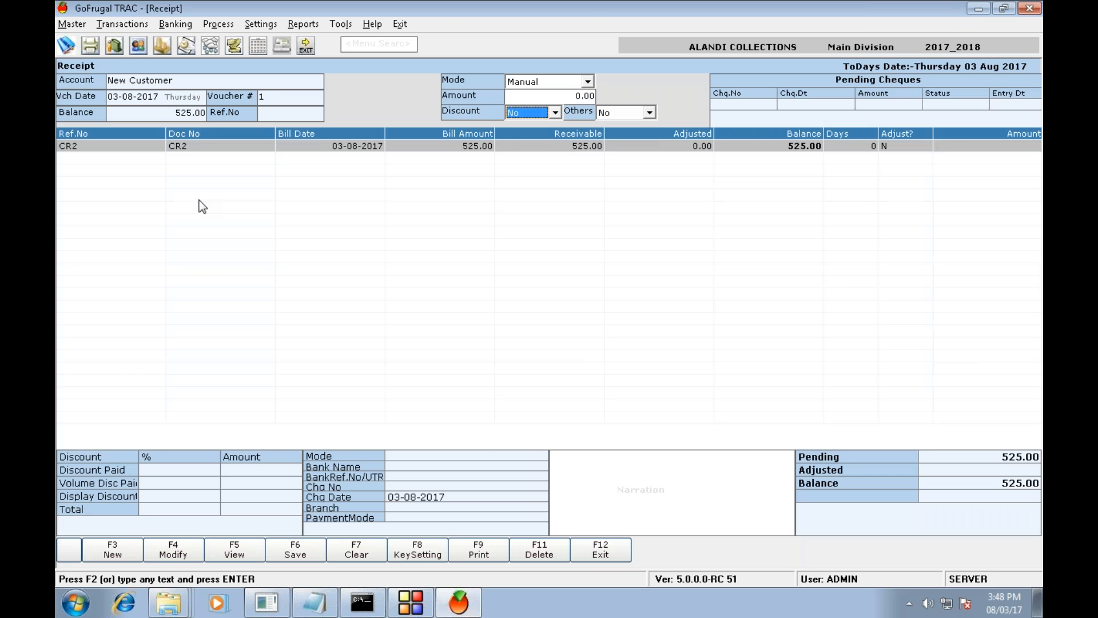
Step: Keep No for discount and others, and mark bill CR2 for full adjustment in the receipt
{"action": "key", "text": "Return"}
{"action": "key", "text": "Return"}
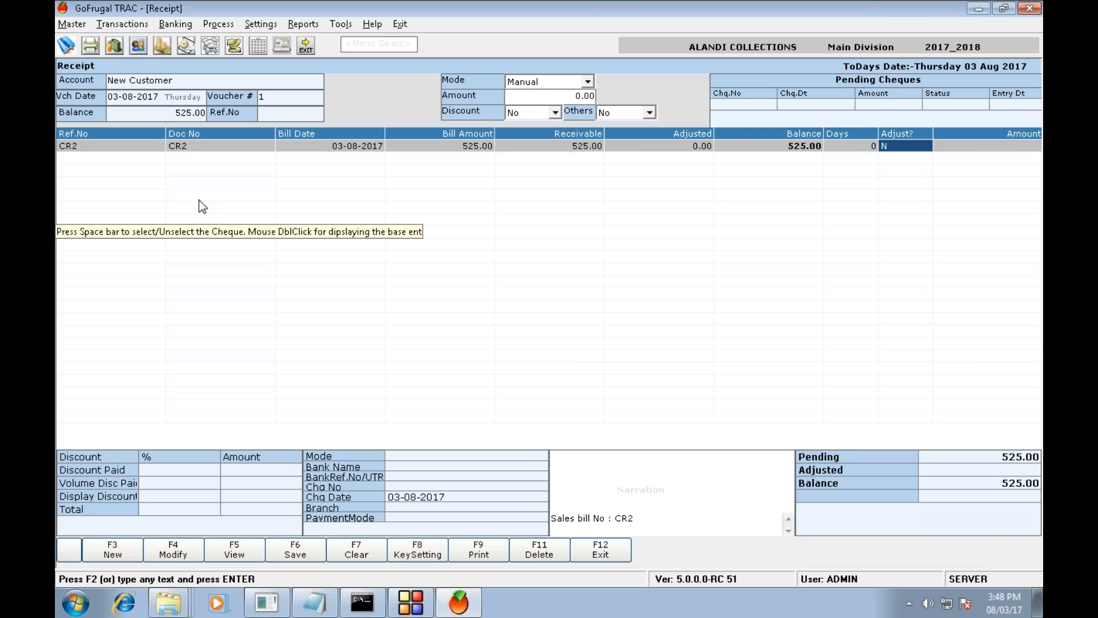
{"action": "key", "text": "space"}
{"action": "key", "text": "Return"}
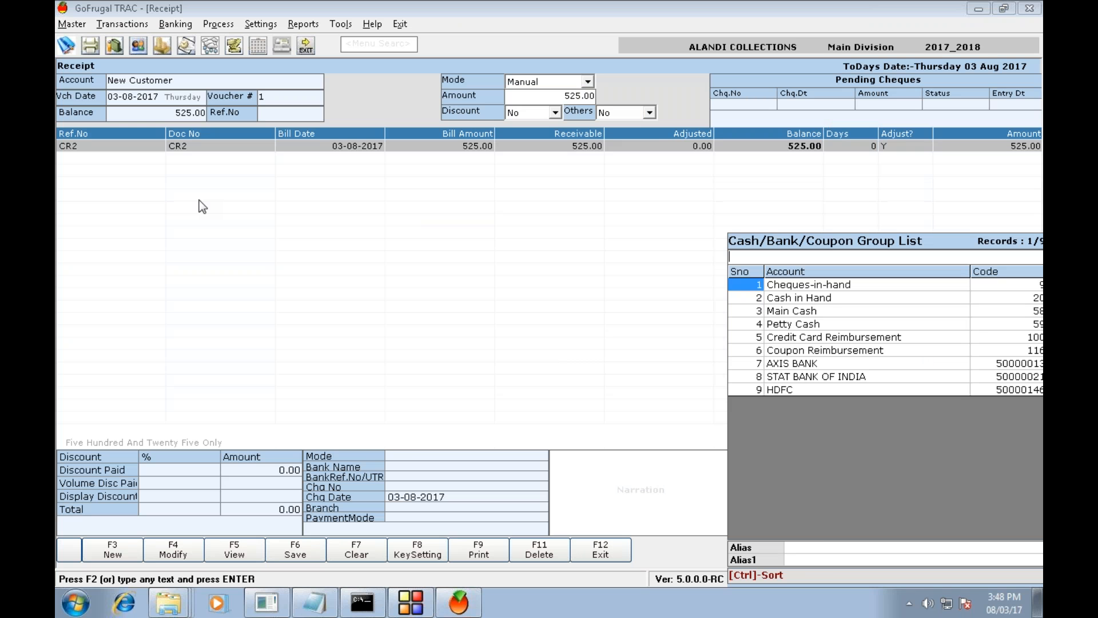
Step: Choose HDFC as the receipt mode and NEW BANK as the bank name
{"action": "key", "text": "Down"}
{"action": "key", "text": "Down"}
{"action": "key", "text": "Down"}
{"action": "key", "text": "Down"}
{"action": "key", "text": "Down"}
{"action": "key", "text": "Down"}
{"action": "key", "text": "Down"}
{"action": "key", "text": "Down"}
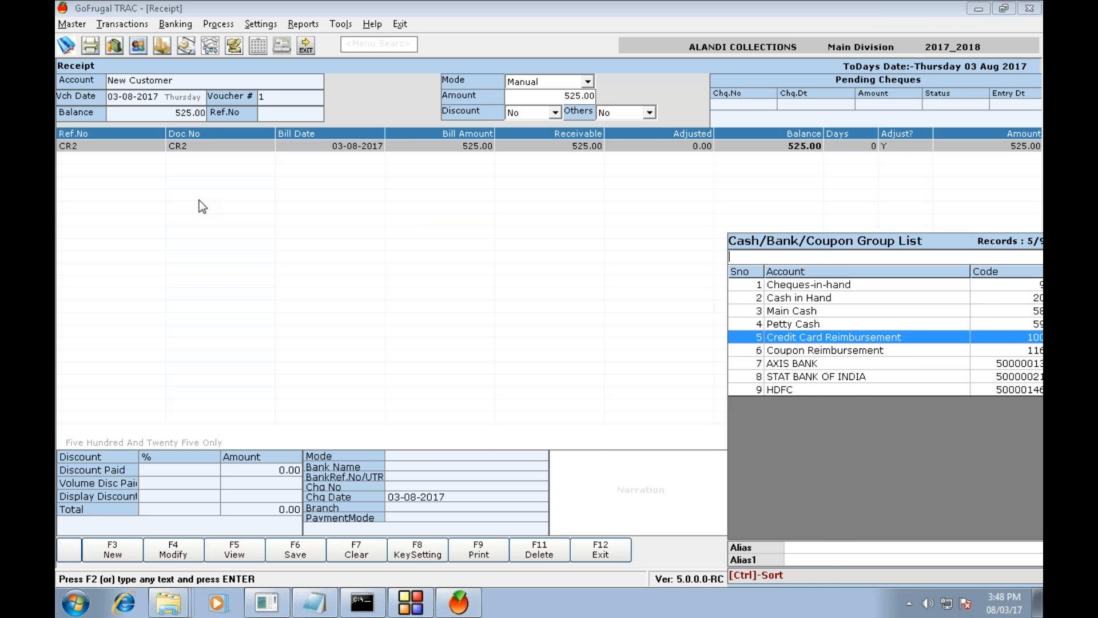
{"action": "key", "text": "Return"}
{"action": "type", "text": "ne"}
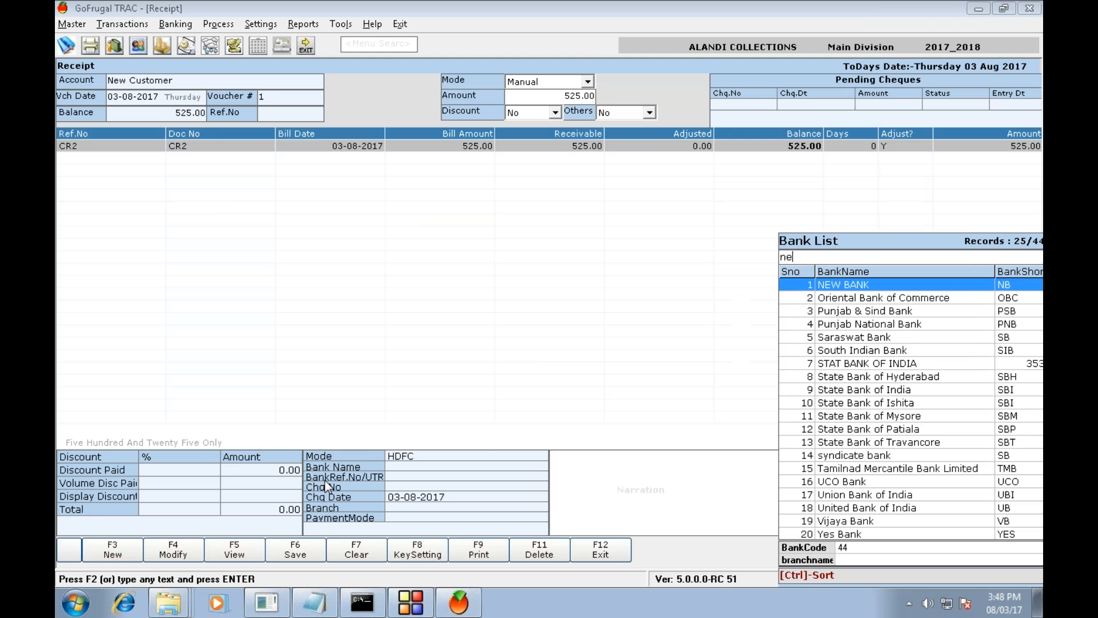
{"action": "key", "text": "Return"}
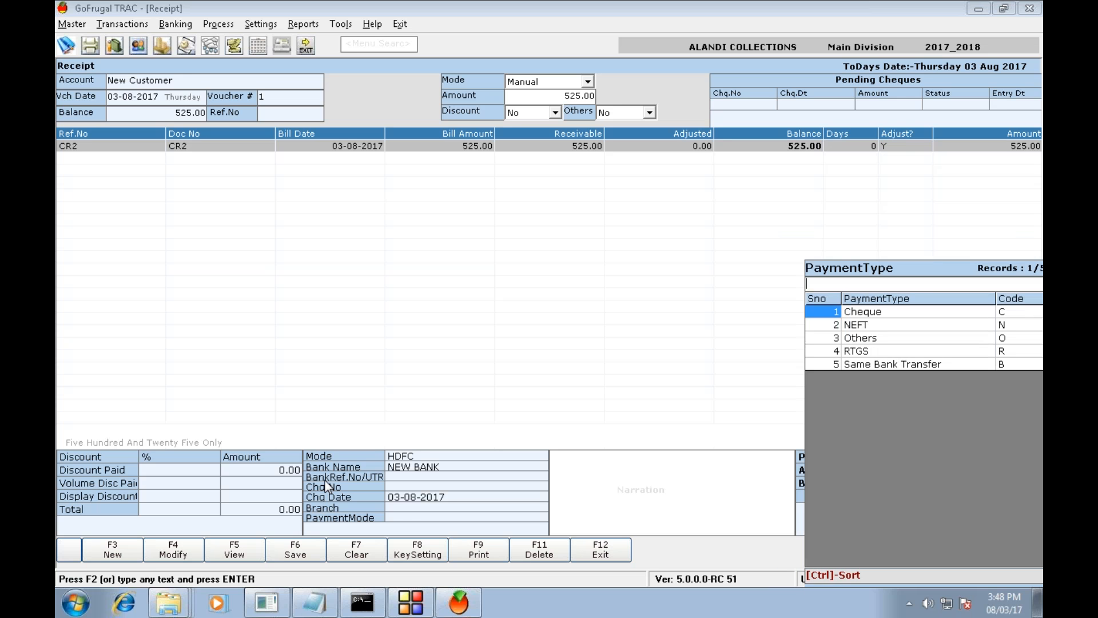
Step: Set the payment type to NEFT with bank reference ads, and exit the receipt without saving it
{"action": "key", "text": "Down"}
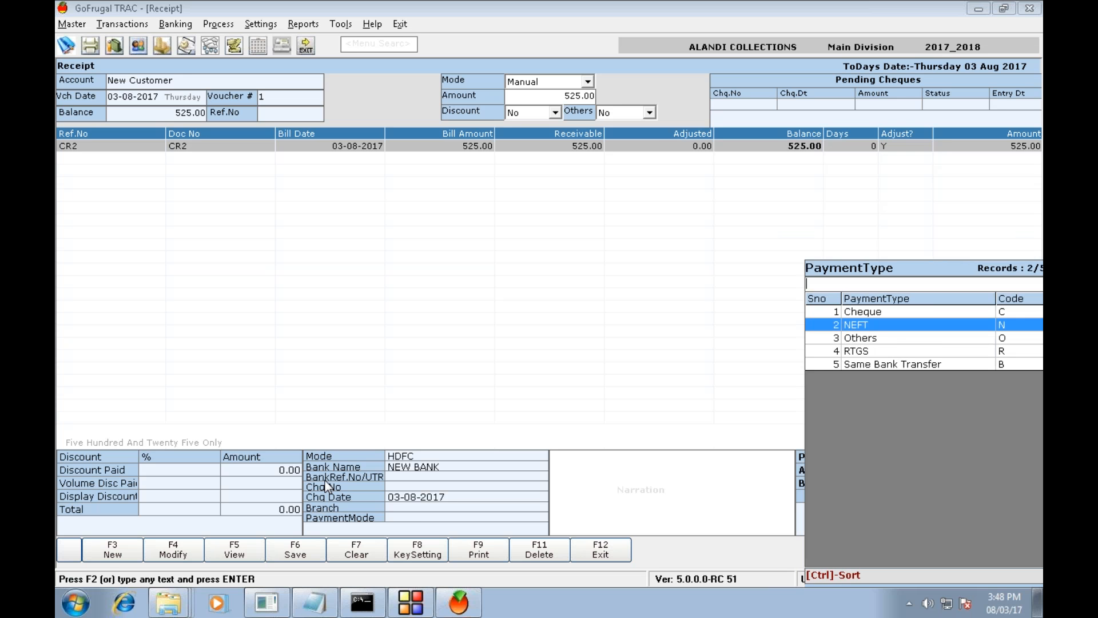
{"action": "key", "text": "Return"}
{"action": "type", "text": "ads"}
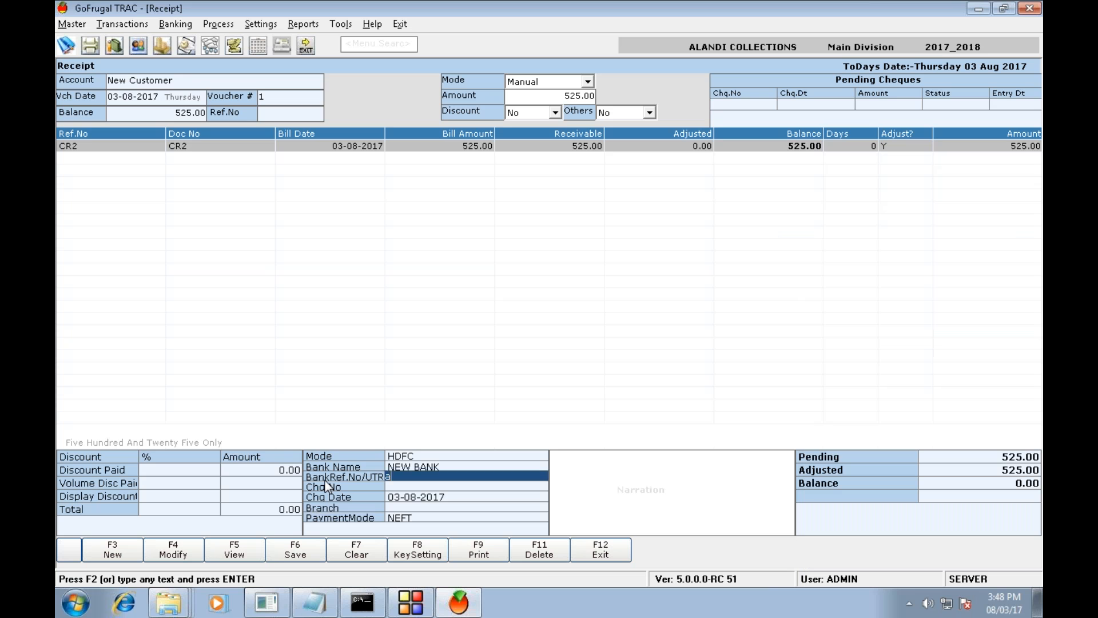
{"action": "key", "text": "Return"}
{"action": "key", "text": "Return"}
{"action": "key", "text": "Return"}
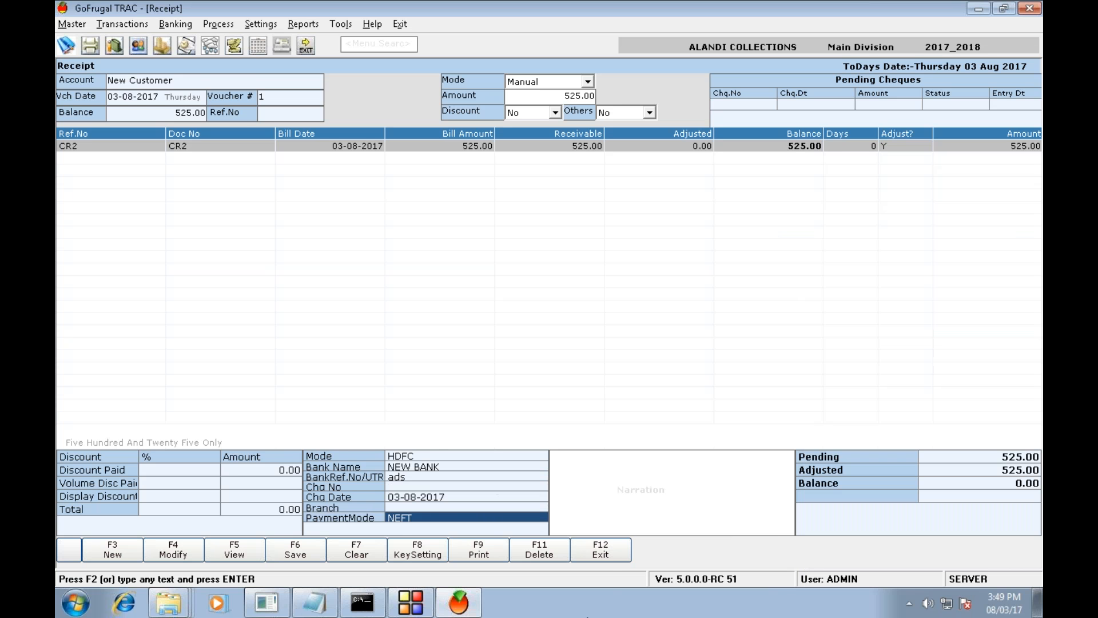
{"action": "left_click", "coordinate": [609, 543]}
{"action": "left_click", "coordinate": [631, 360]}
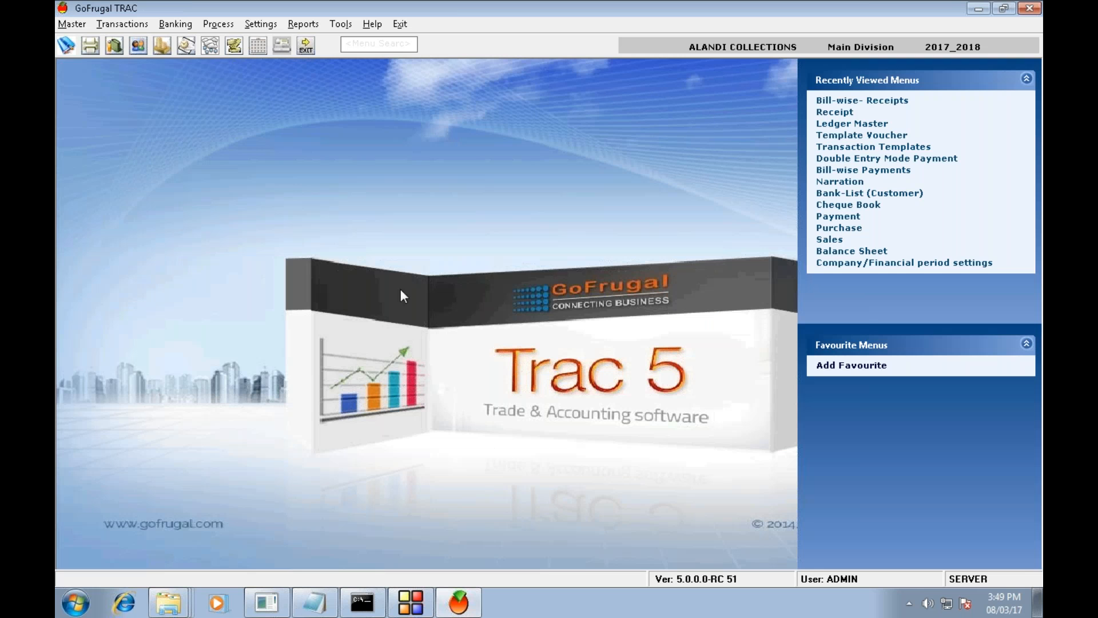
Step: Open the RTGS/NEFT Beneficiary Master for New Customer and enter the bank account number
{"action": "left_click", "coordinate": [72, 25]}
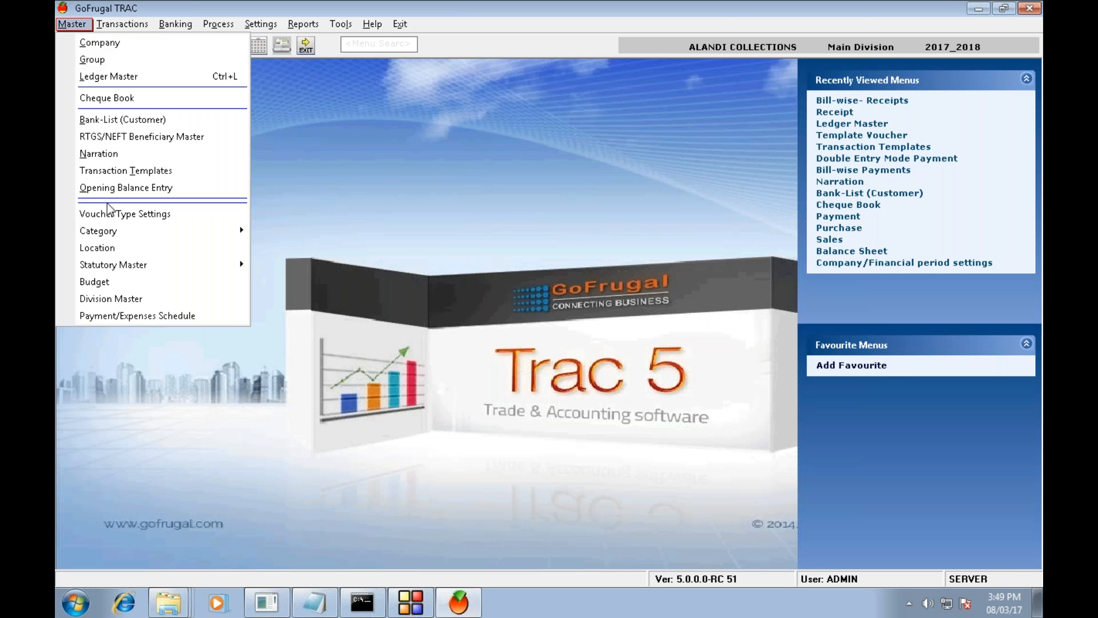
{"action": "left_click", "coordinate": [127, 138]}
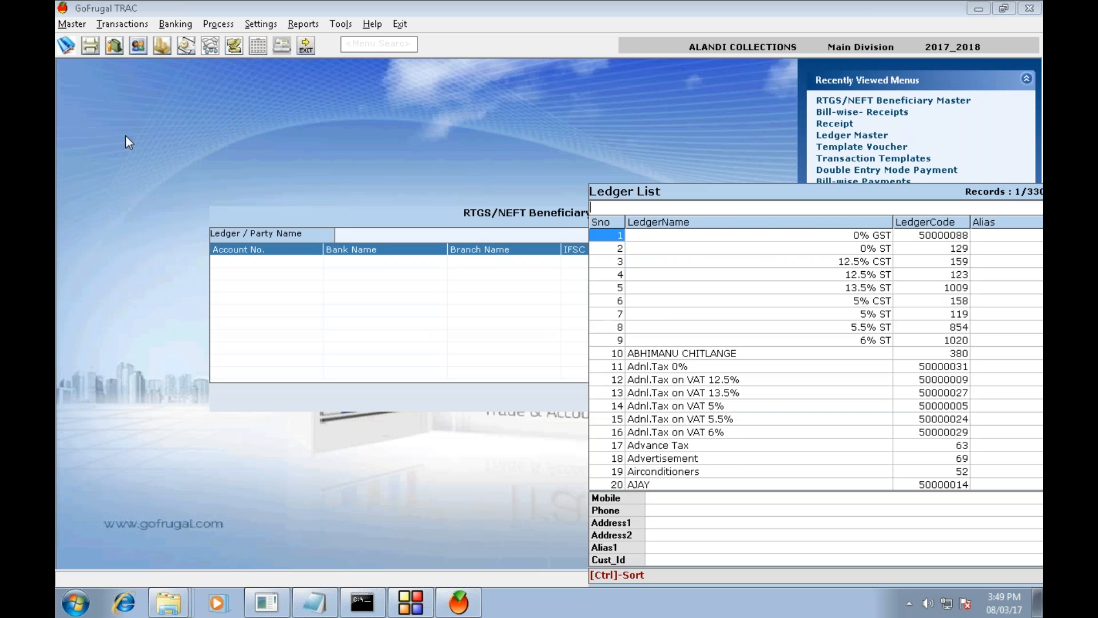
{"action": "type", "text": "new"}
{"action": "key", "text": "Return"}
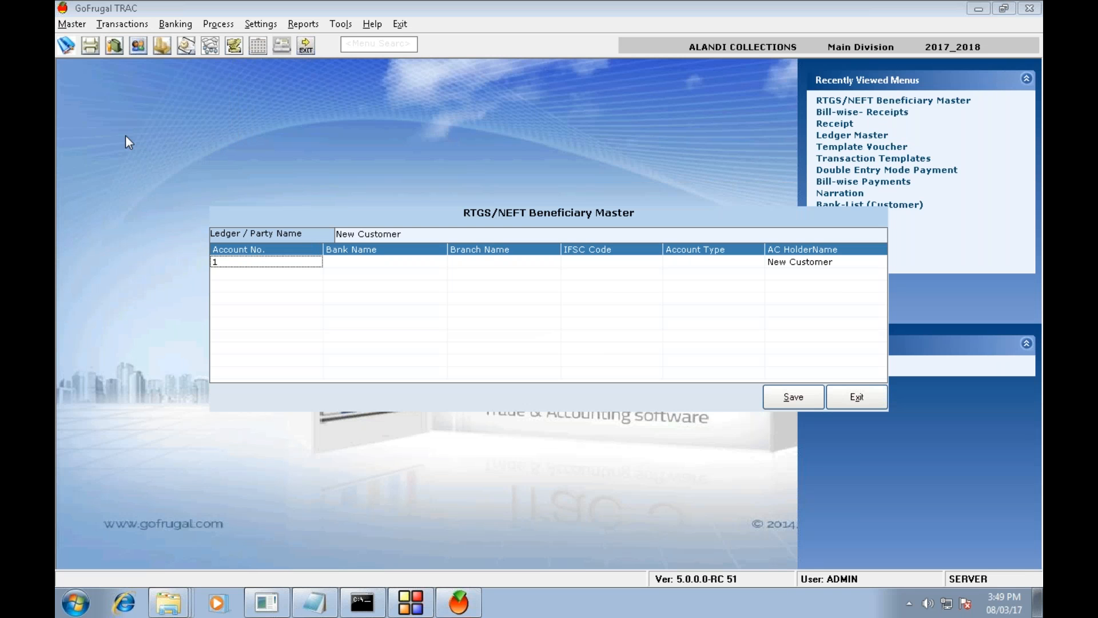
{"action": "type", "text": "2345678"}
{"action": "key", "text": "Return"}
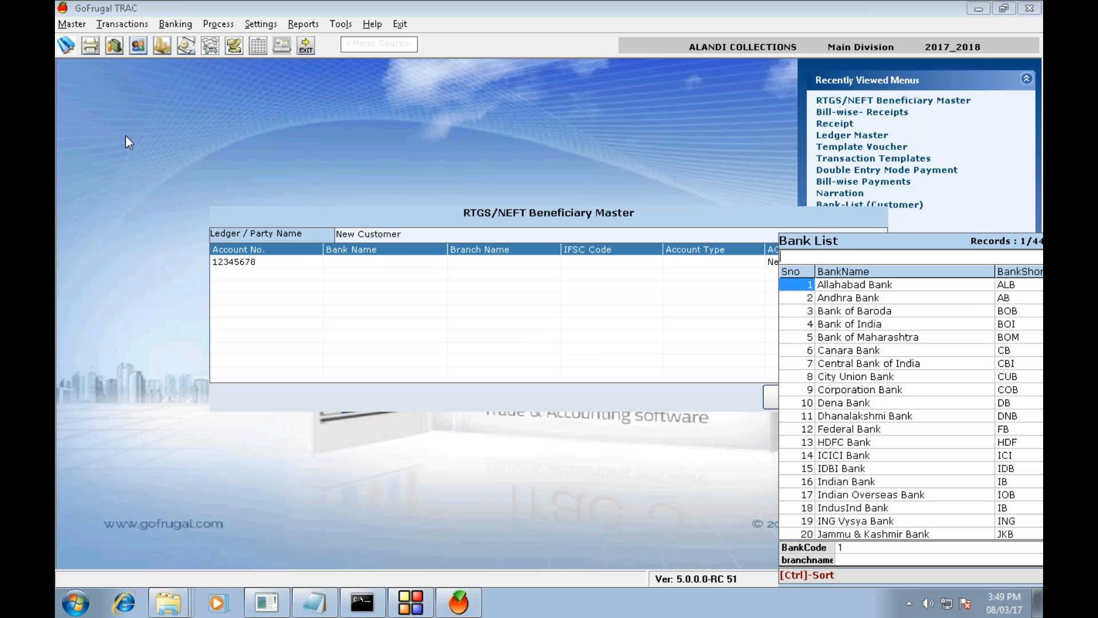
Step: Complete the beneficiary row with Allahabad Bank, branch new branch, IFSC code 2345 and account type Savings Account
{"action": "key", "text": "Return"}
{"action": "type", "text": "n"}
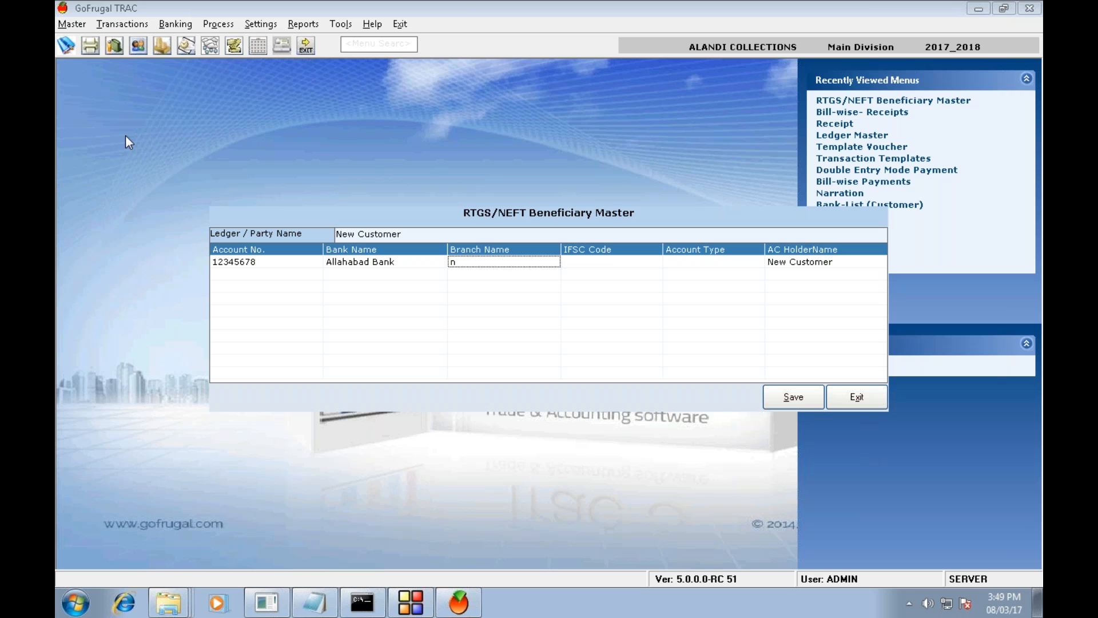
{"action": "type", "text": "ew branch"}
{"action": "key", "text": "Return"}
{"action": "type", "text": "2345"}
{"action": "key", "text": "Return"}
{"action": "type", "text": "s"}
{"action": "key", "text": "Return"}
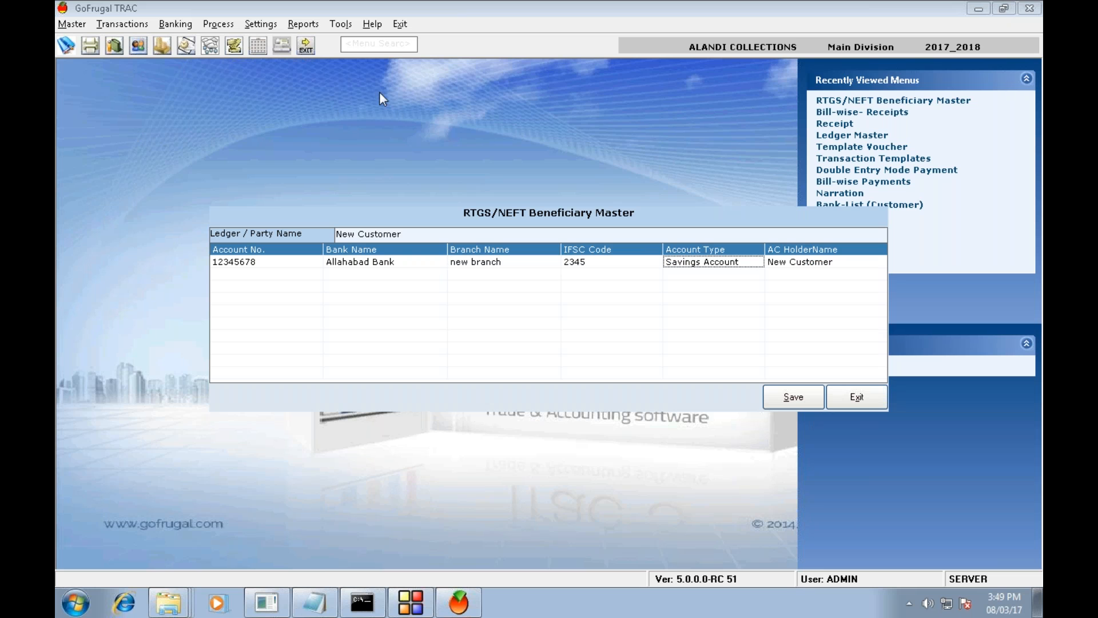
Step: Save the RTGS/NEFT beneficiary record for New Customer and exit the beneficiary master
{"action": "left_click", "coordinate": [785, 397]}
{"action": "key", "text": "Return"}
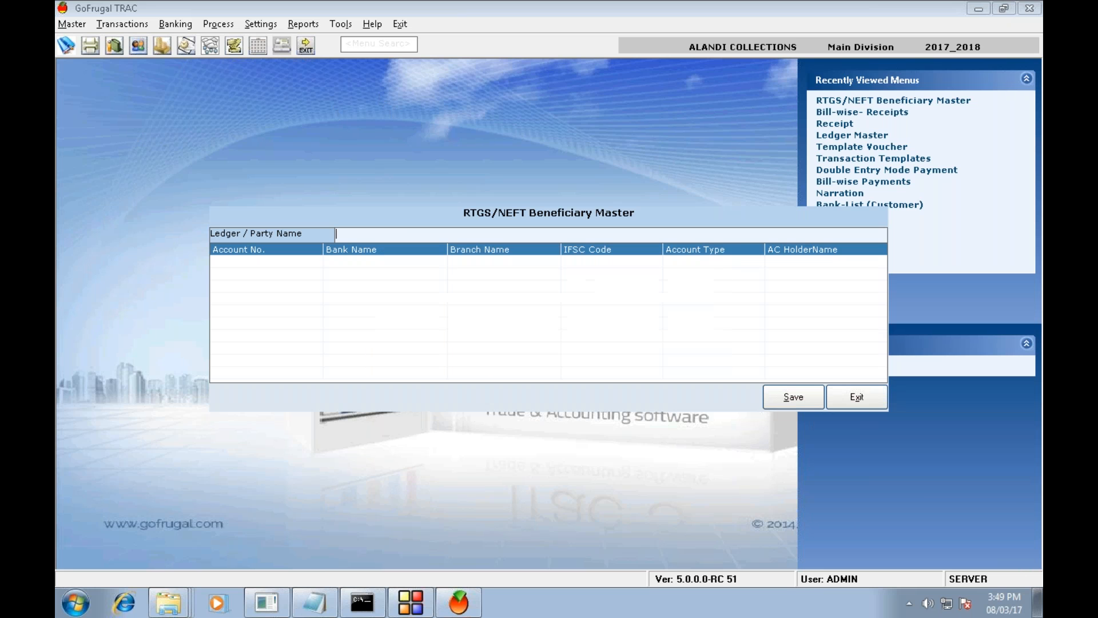
{"action": "left_click", "coordinate": [855, 398]}
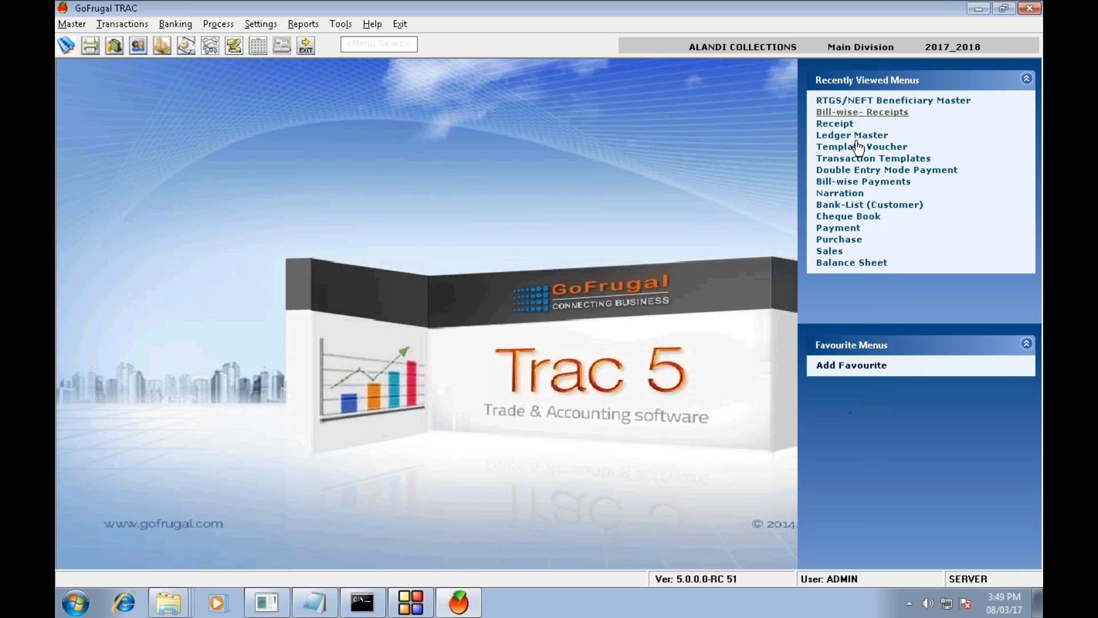
Step: Open a bill-wise receipt for New Customer and mark bill CR2 for adjustment with the full amount of 525.00
{"action": "left_click", "coordinate": [869, 115]}
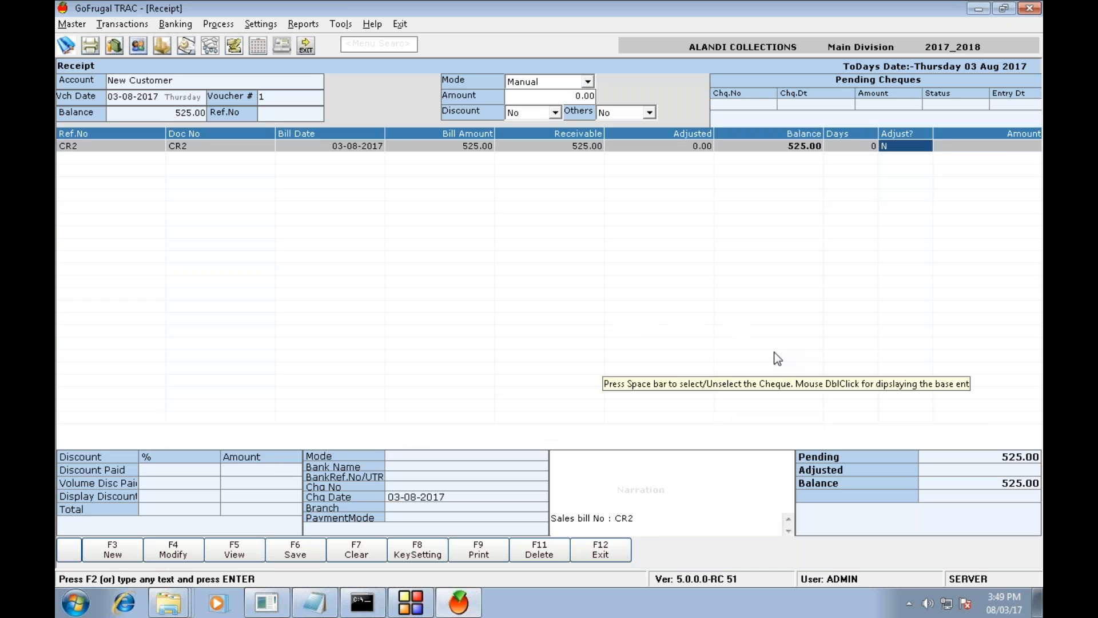
{"action": "key", "text": "space"}
{"action": "key", "text": "Return"}
{"action": "key", "text": "Return"}
{"action": "key", "text": "Return"}
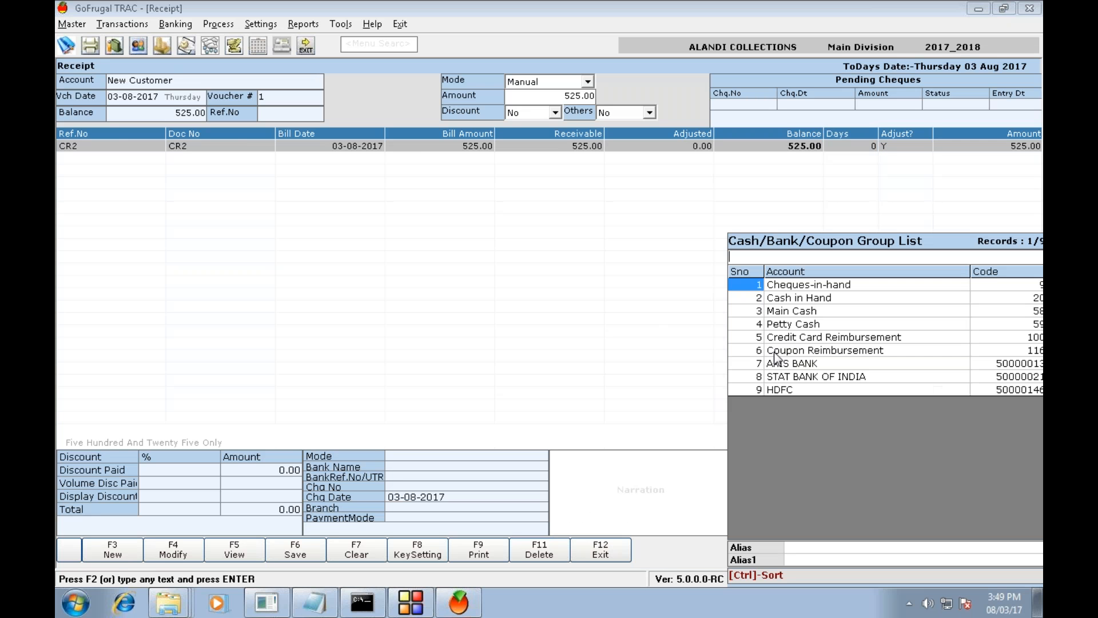
Step: Set the receipt mode to HDFC and the bank name to NEW BANK
{"action": "key", "text": "Down"}
{"action": "key", "text": "Down"}
{"action": "key", "text": "Down"}
{"action": "key", "text": "Down"}
{"action": "key", "text": "Down"}
{"action": "key", "text": "Down"}
{"action": "key", "text": "Down"}
{"action": "key", "text": "Down"}
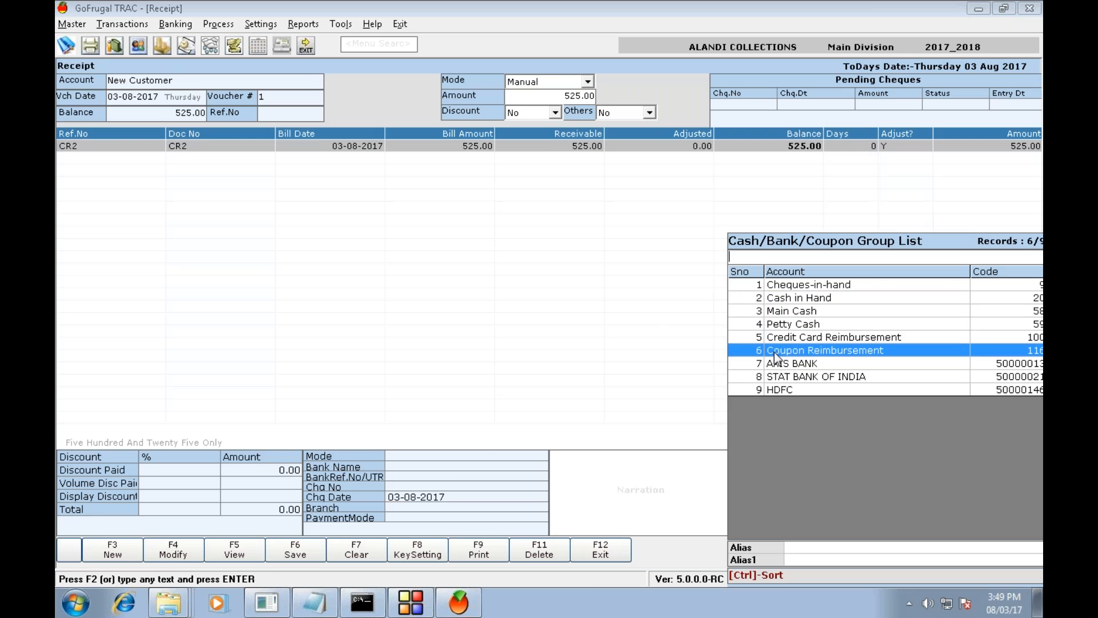
{"action": "key", "text": "Return"}
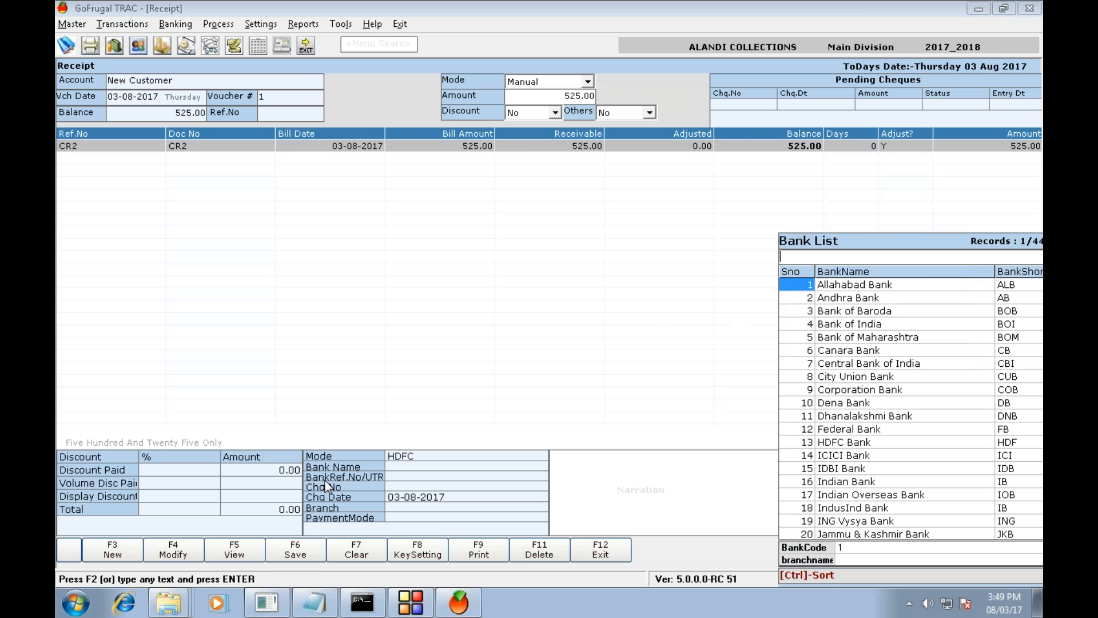
{"action": "type", "text": "n"}
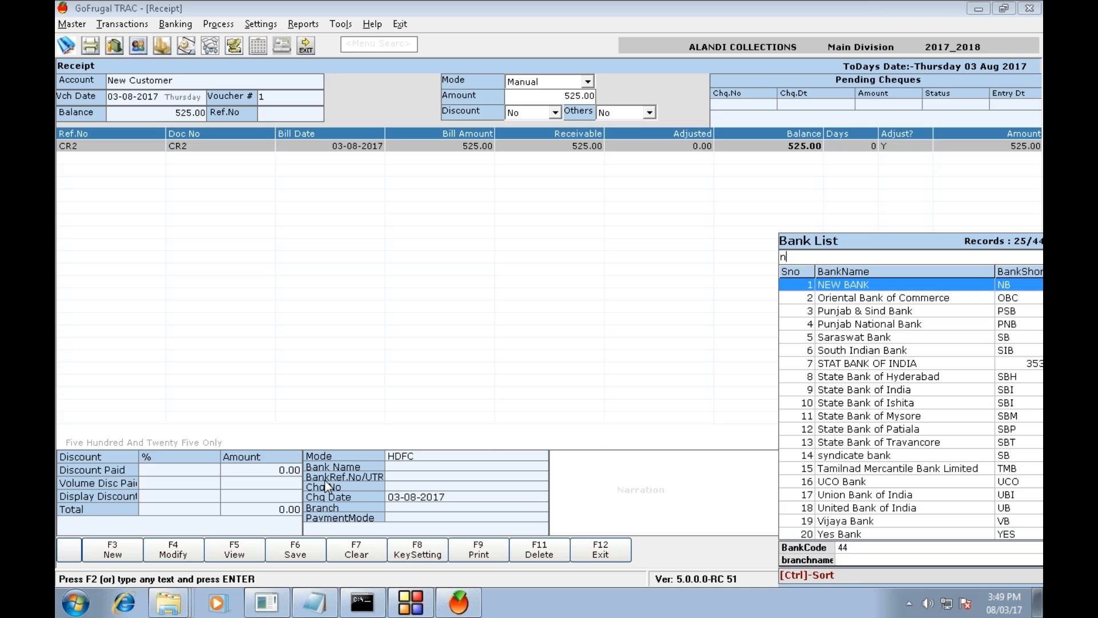
{"action": "type", "text": "ew"}
{"action": "key", "text": "Return"}
Step: Set the receipt's payment type to NEFT and enter 1232 as the bank reference/UTR number
{"action": "key", "text": "Down"}
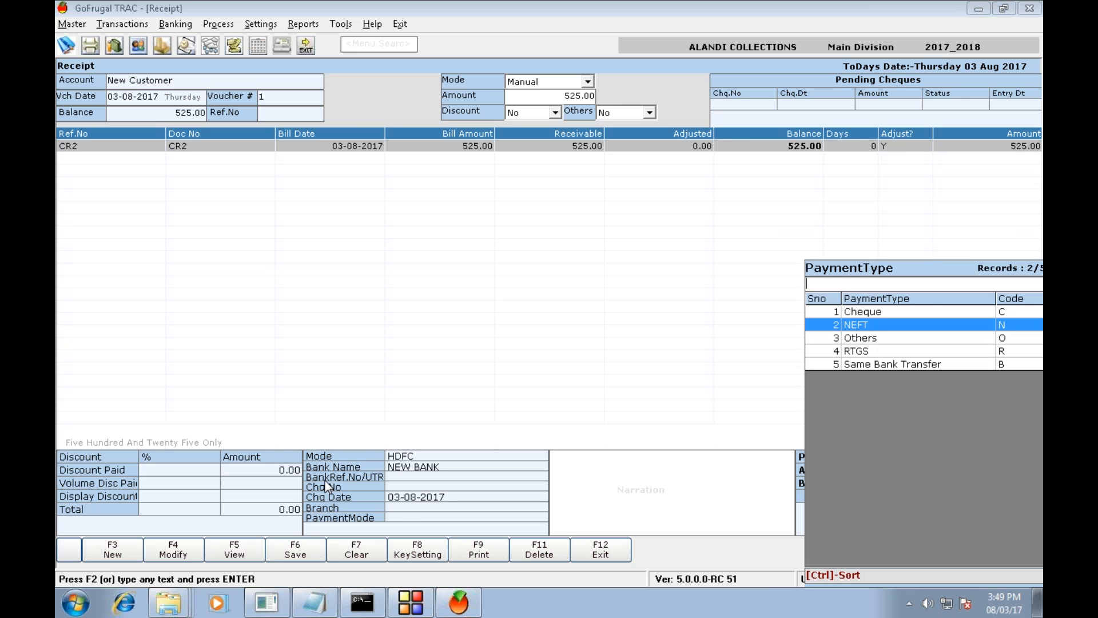
{"action": "key", "text": "Return"}
{"action": "key", "text": "Return"}
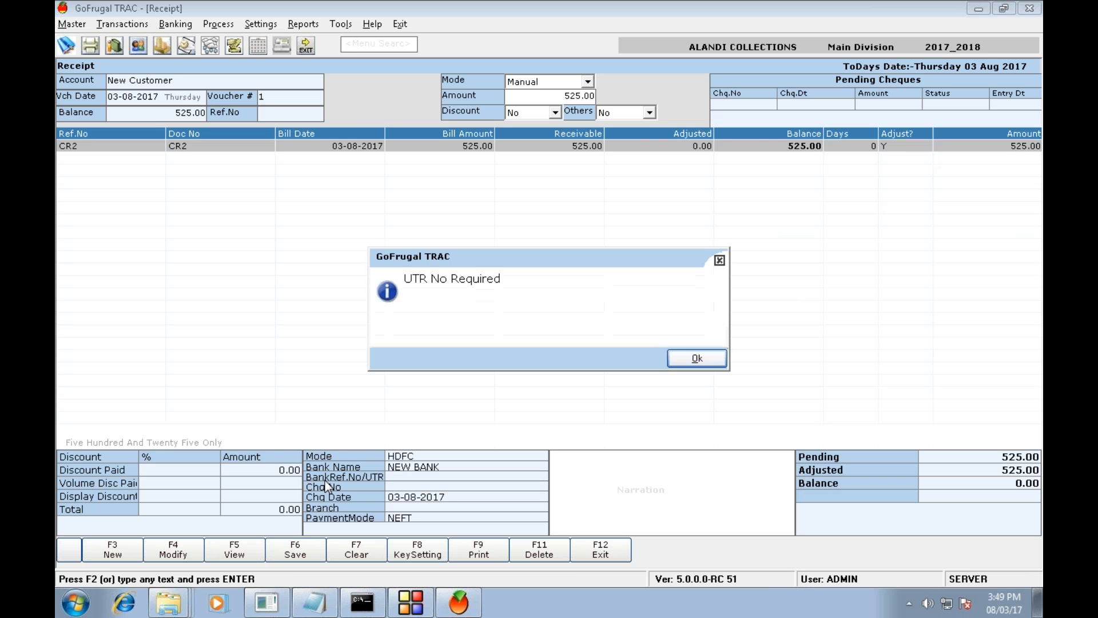
{"action": "key", "text": "Return"}
{"action": "type", "text": "1232"}
{"action": "key", "text": "Return"}
Step: Save the receipt with the narration Sales Bill without printing it, and close the receipt screen
{"action": "key", "text": "Return"}
{"action": "key", "text": "Return"}
{"action": "key", "text": "Return"}
{"action": "key", "text": "Return"}
{"action": "key", "text": "Return"}
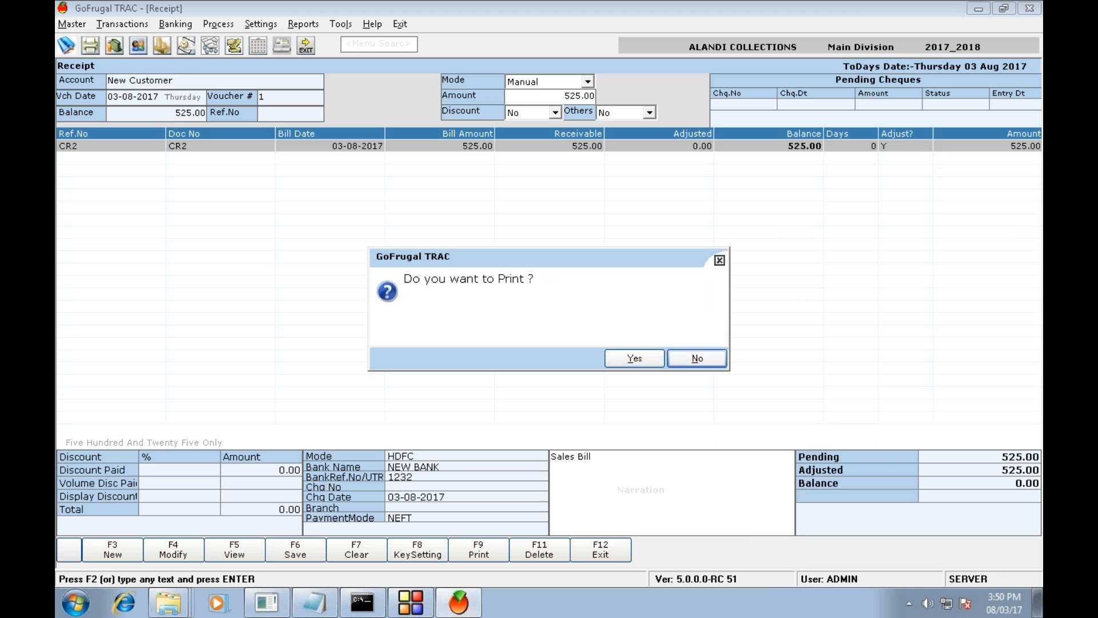
{"action": "key", "text": "Return"}
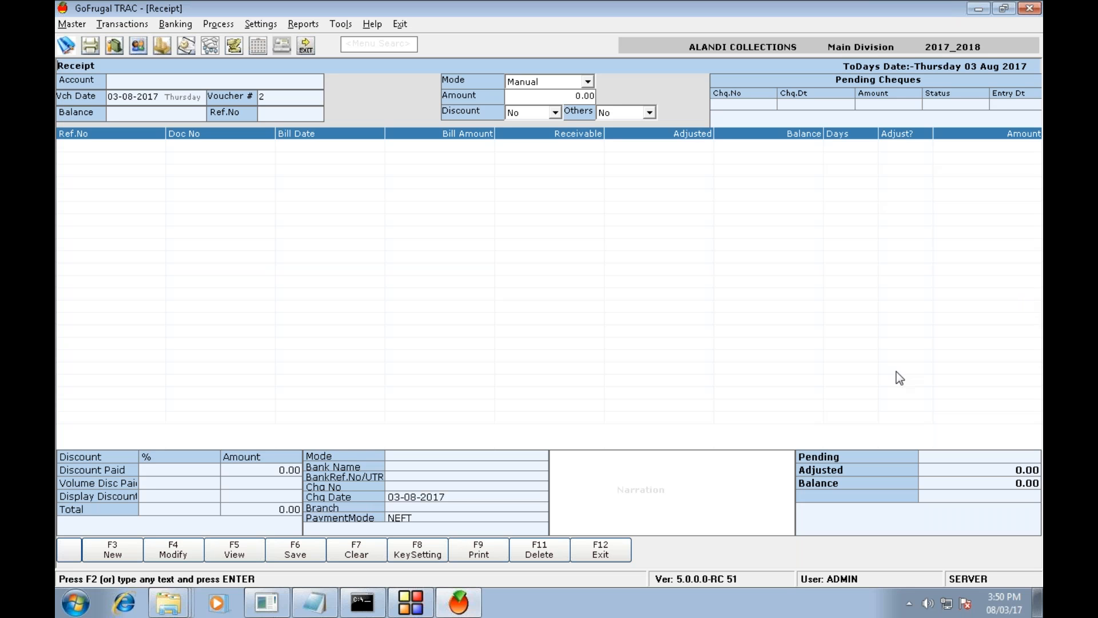
{"action": "key", "text": "Escape"}
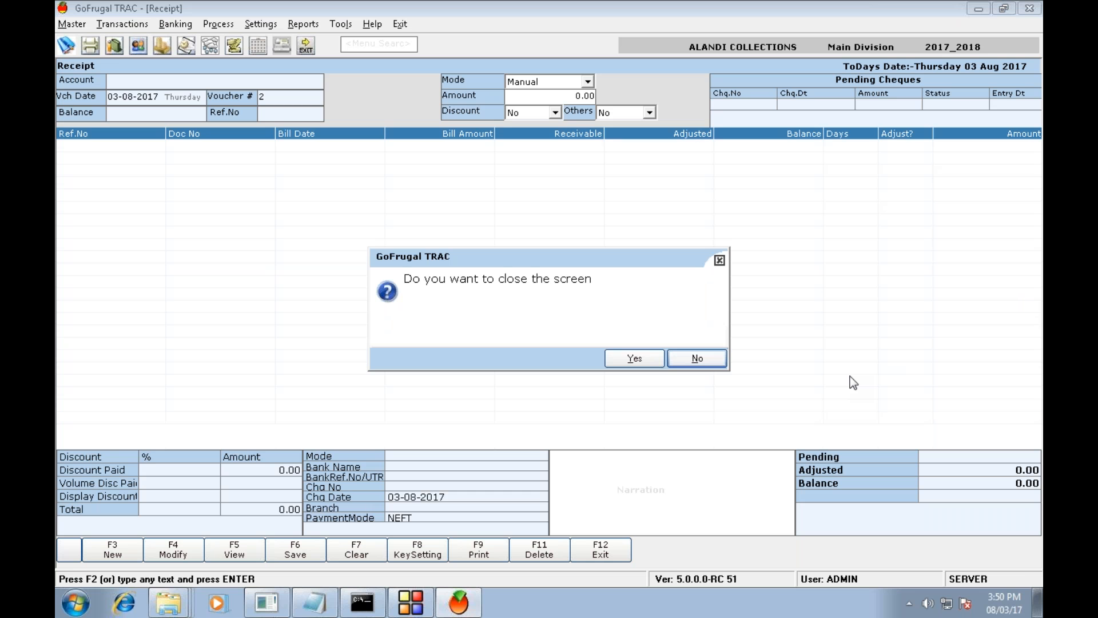
{"action": "key", "text": "Left"}
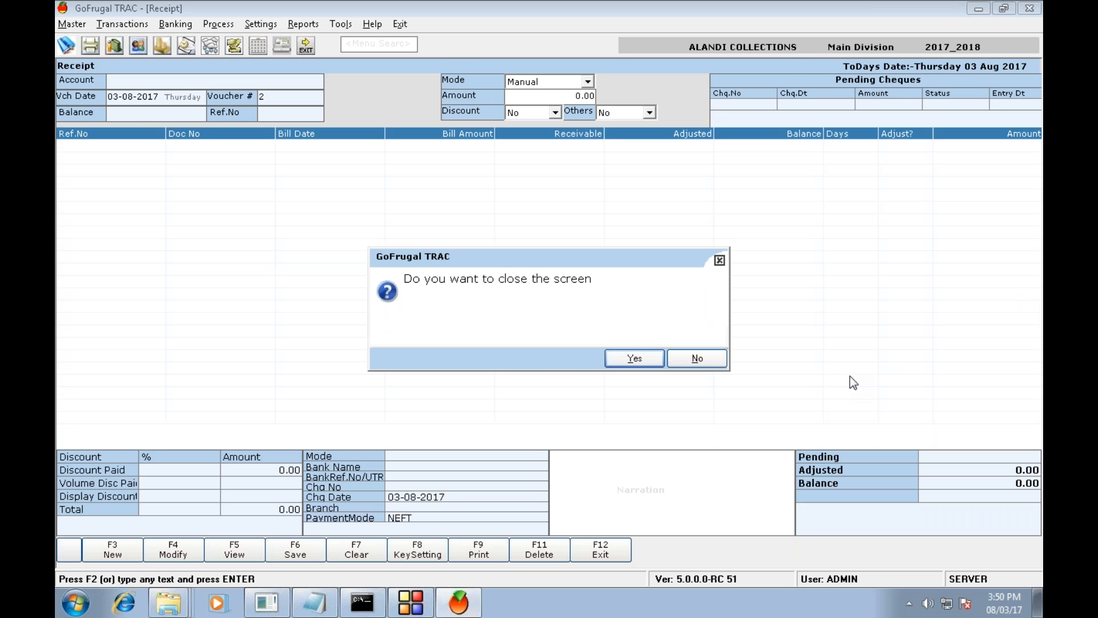
{"action": "key", "text": "Return"}
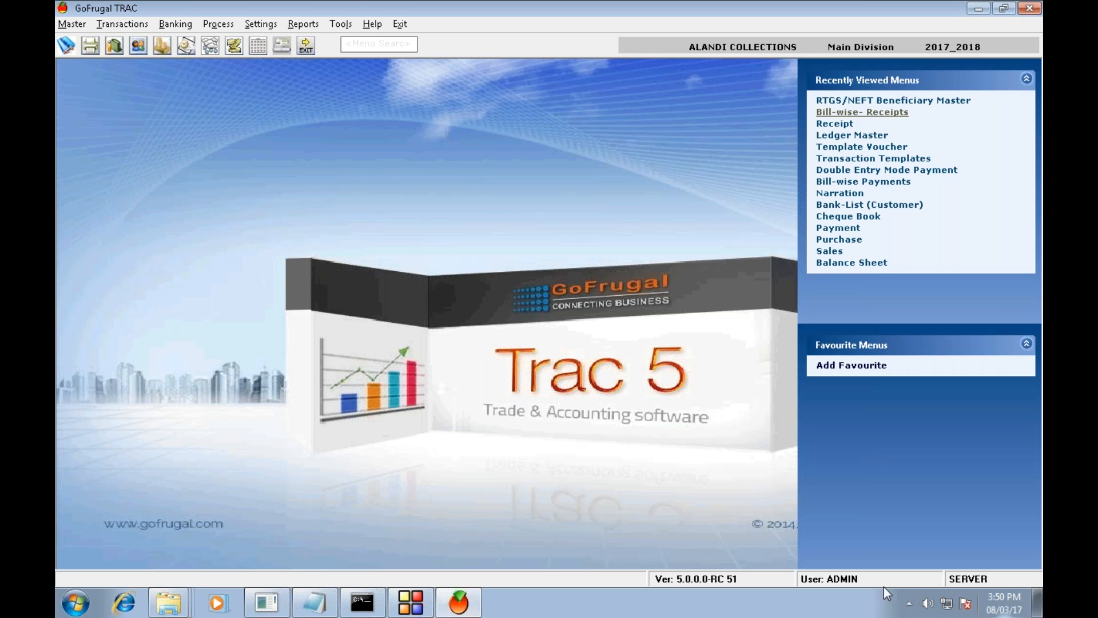
{"action": "left_click", "coordinate": [353, 25]}
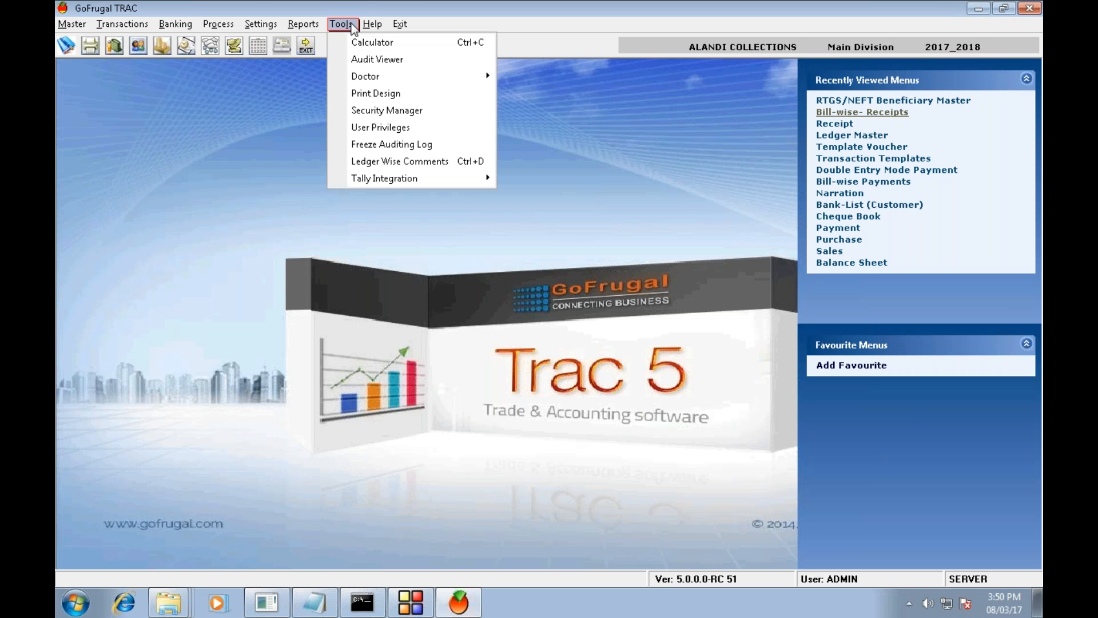
{"action": "left_click", "coordinate": [258, 163]}
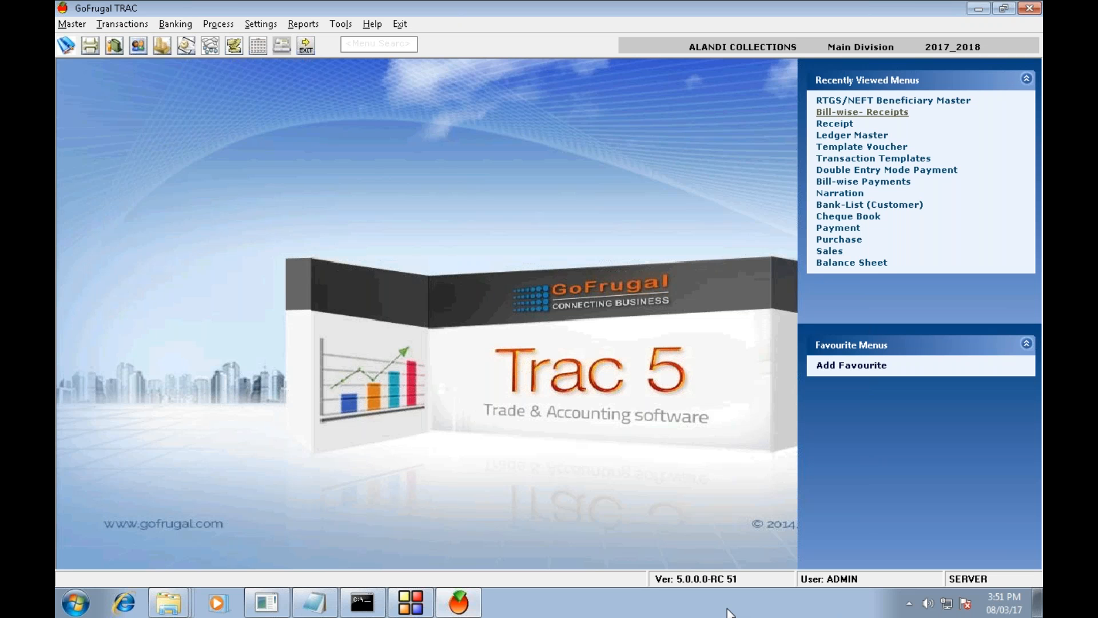
Step: Open the Company Master, examine its GST fields, and exit without entering anything
{"action": "left_click", "coordinate": [72, 23]}
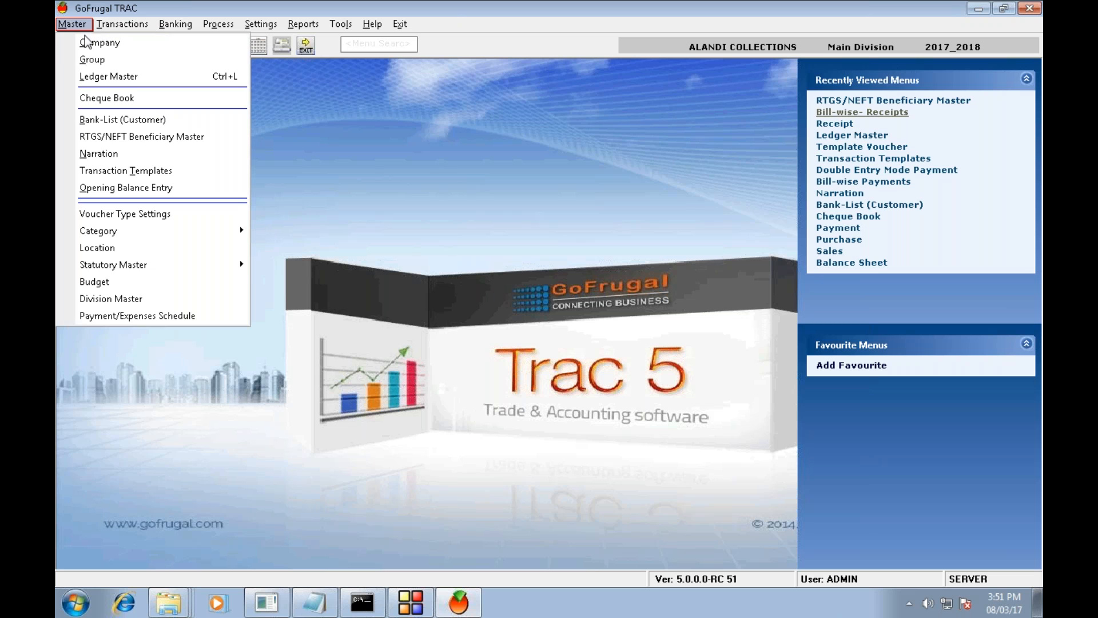
{"action": "left_click", "coordinate": [108, 47]}
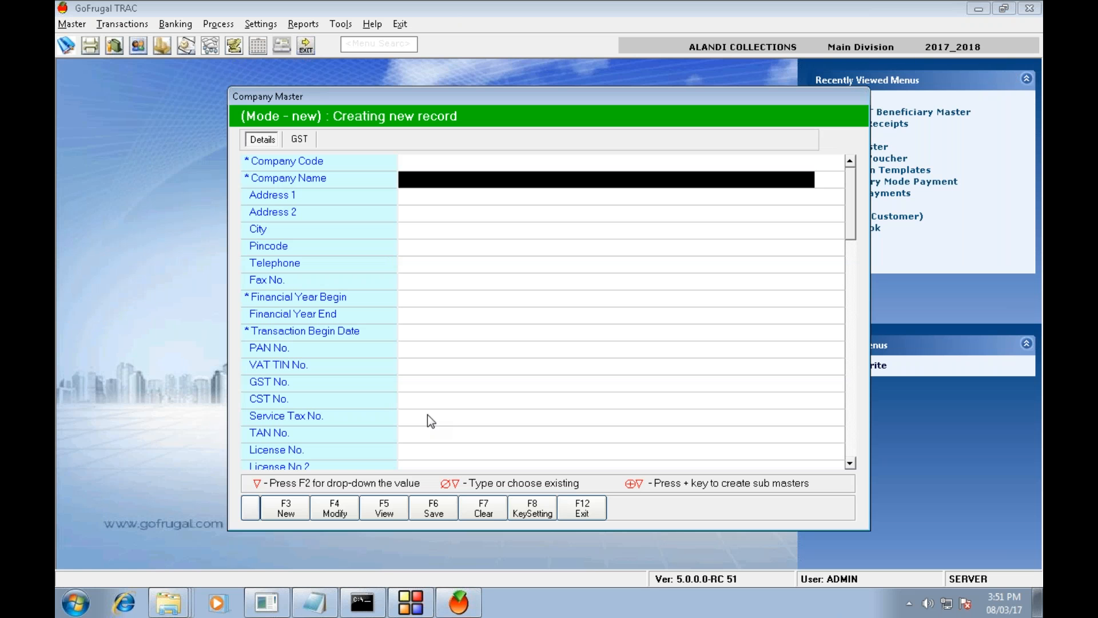
{"action": "left_click", "coordinate": [293, 139]}
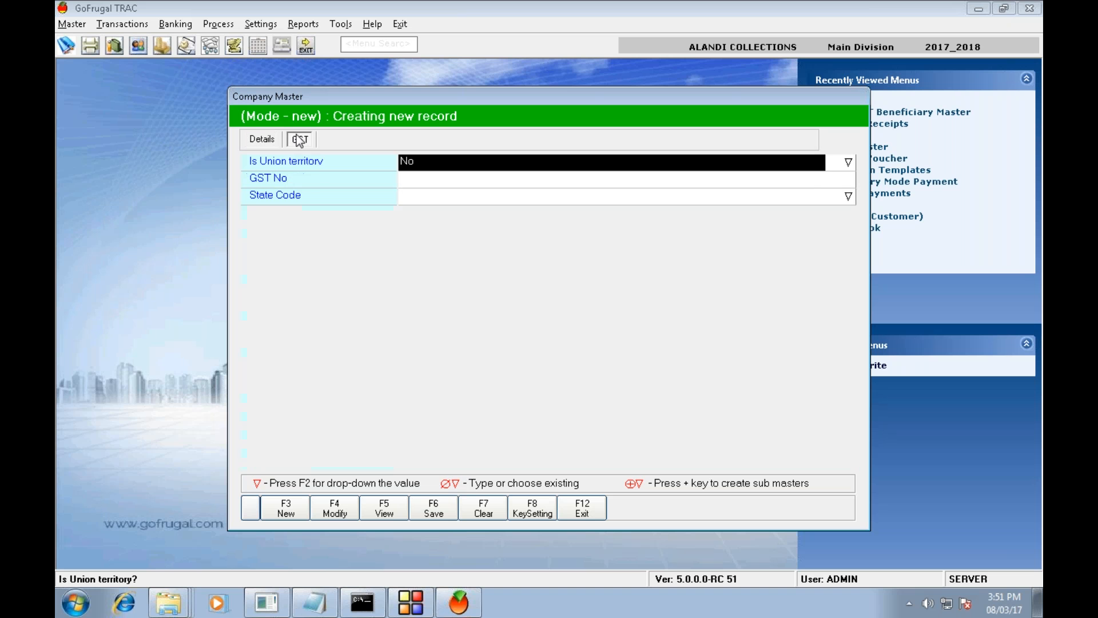
{"action": "left_click", "coordinate": [589, 511]}
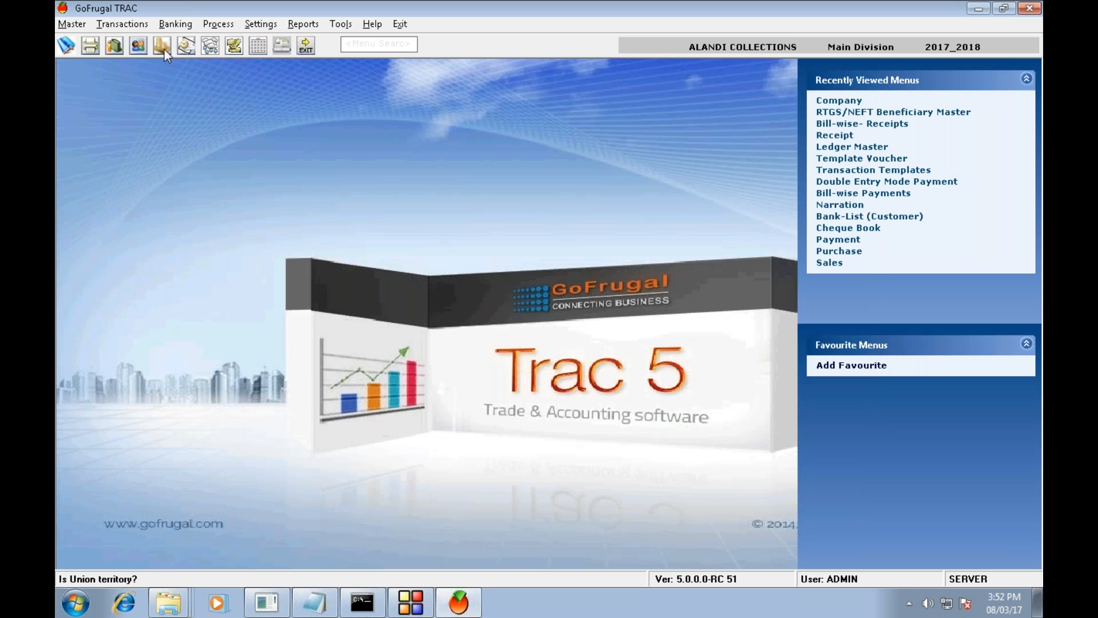
{"action": "left_click", "coordinate": [140, 24]}
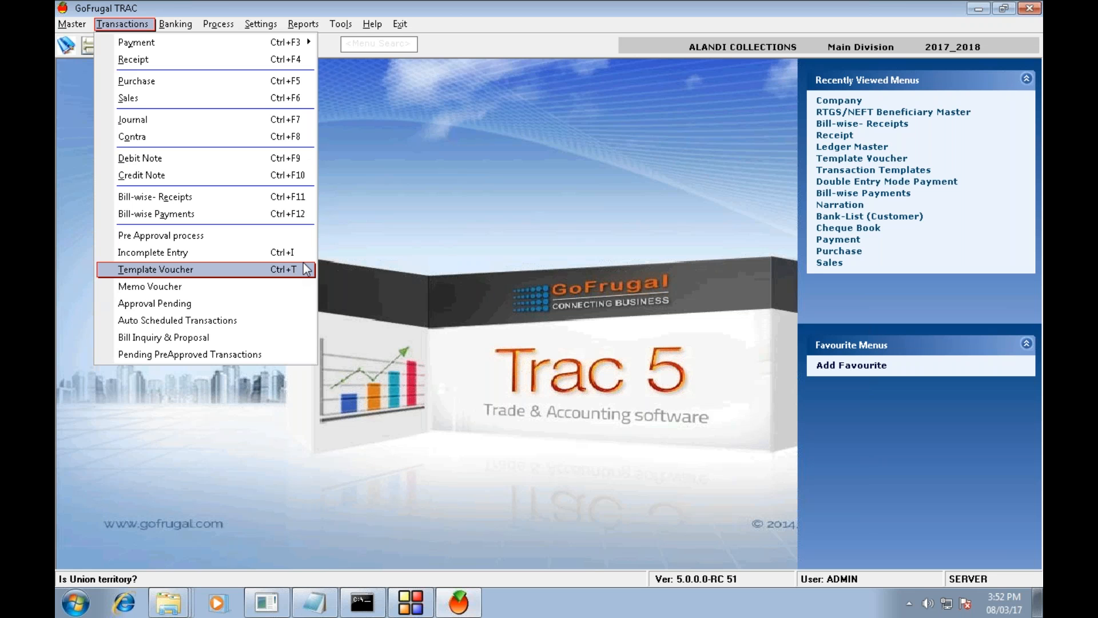
{"action": "left_click", "coordinate": [481, 258]}
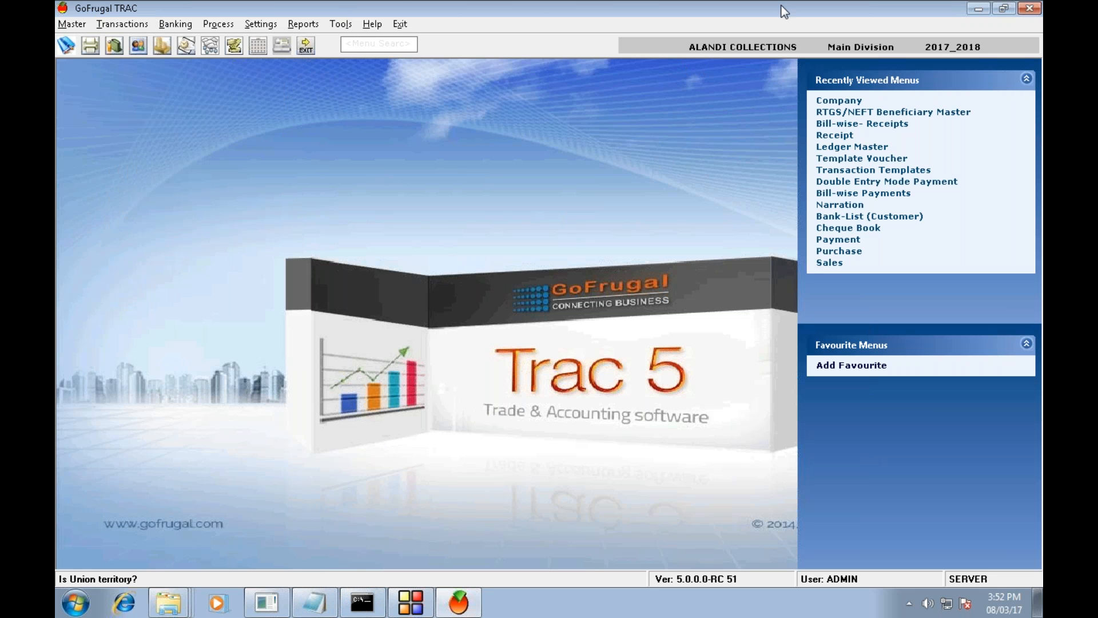
Step: Minimize GoFrugal TRAC to return to GoFrugal RPOS7
{"action": "left_click", "coordinate": [979, 9]}
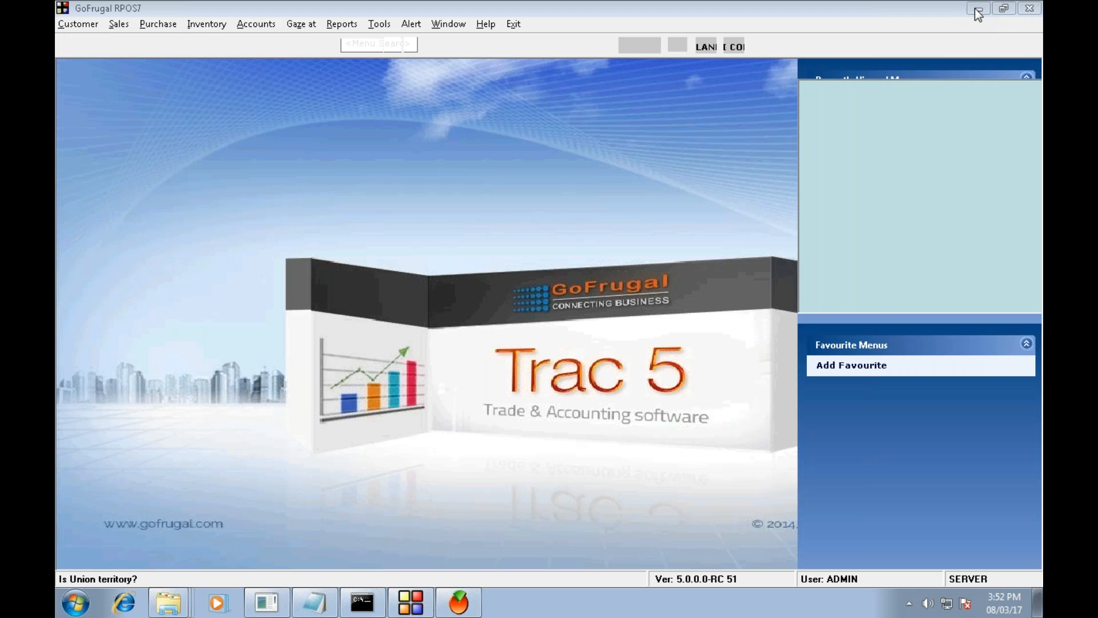